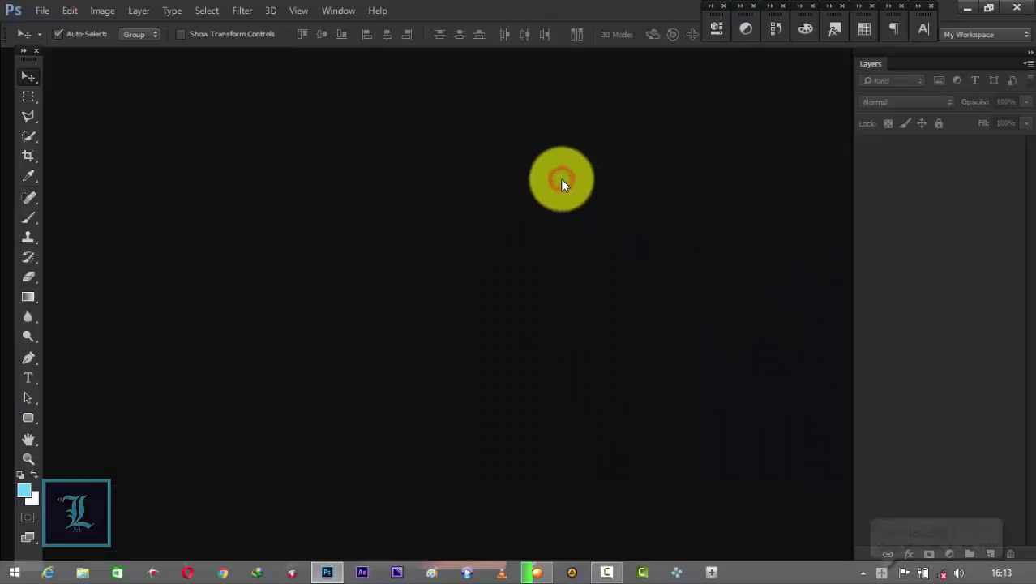
# Step: Create a blank white 1366 × 978 px document at 300 ppi and fit it on screen
pyautogui.hotkey('ctrl', 'n')
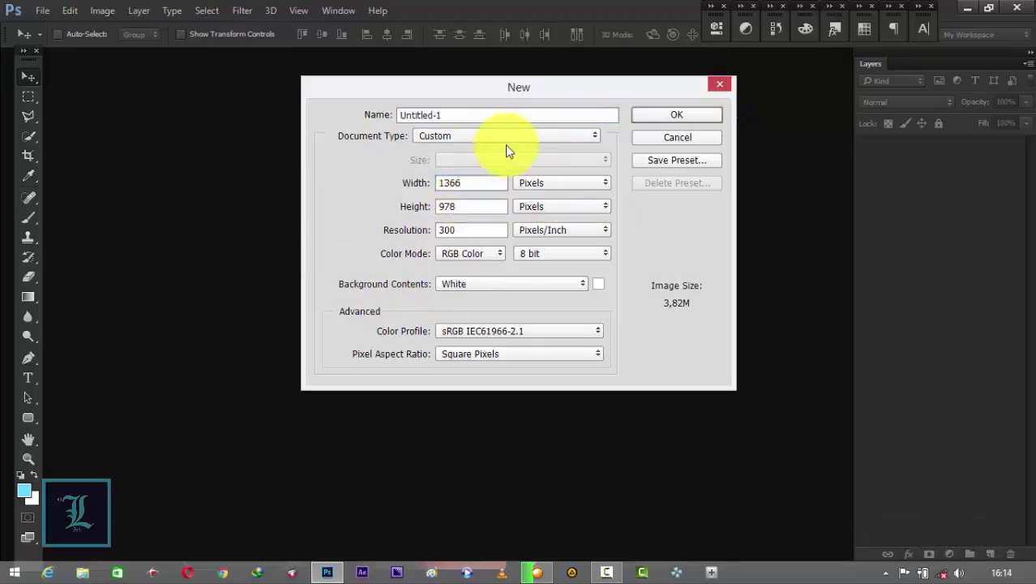
pyautogui.click(708, 116)
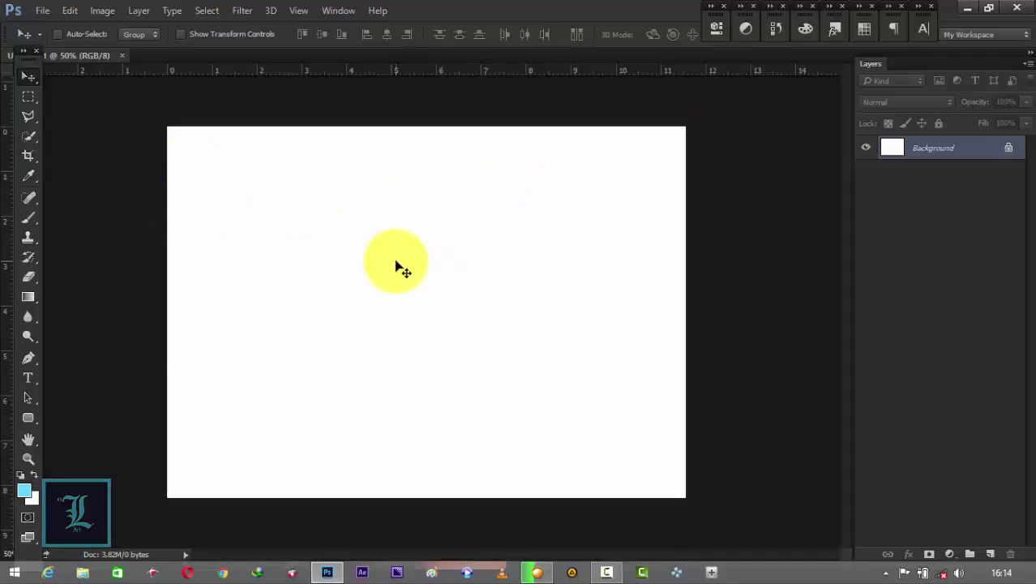
pyautogui.hotkey('ctrl', 'n')
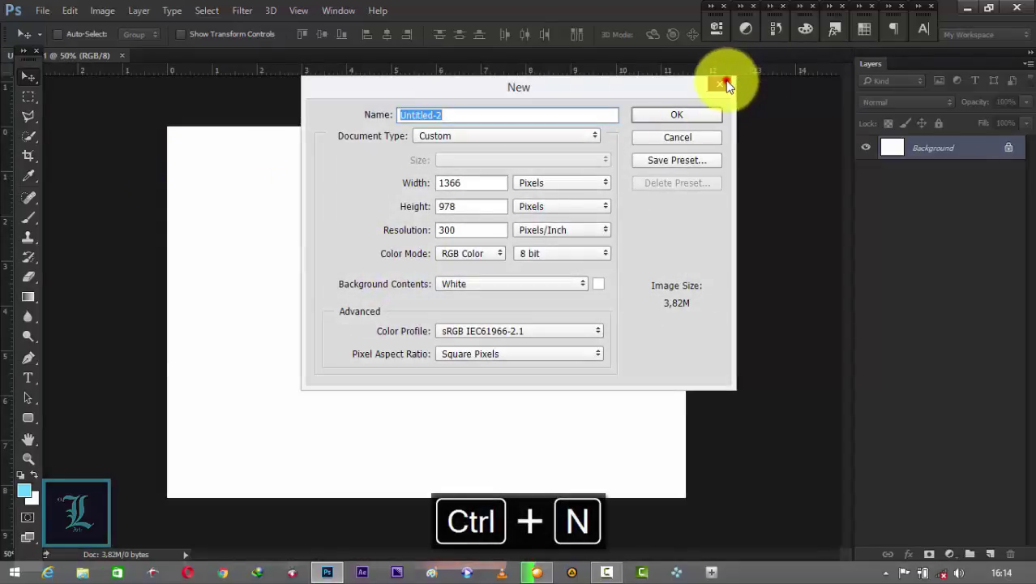
pyautogui.click(726, 85)
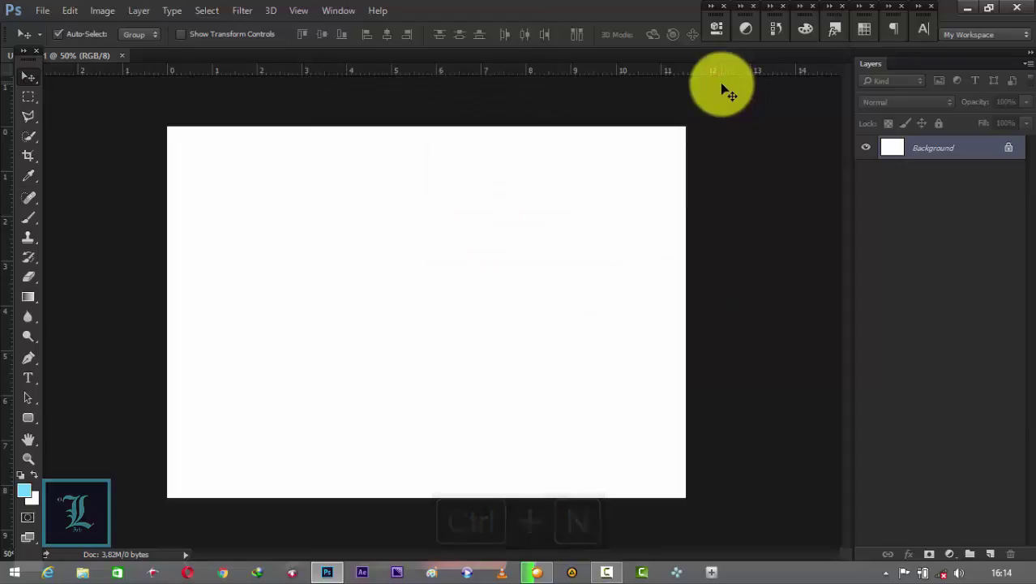
pyautogui.hotkey('ctrl', '0')
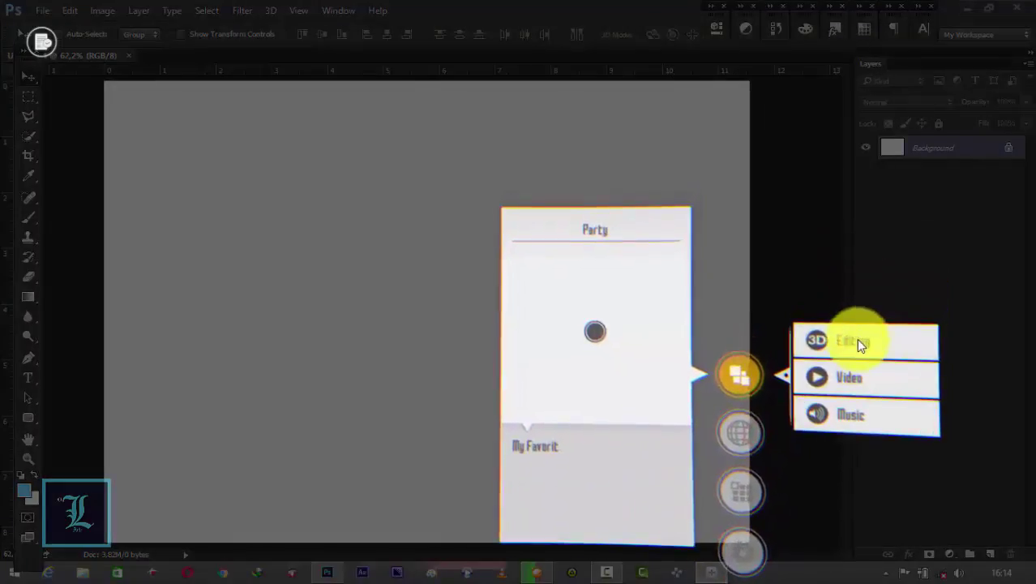
# Step: Browse Editing › Render Pict › Render and open the blue-haired character PNG in Photoshop
pyautogui.click(856, 340)
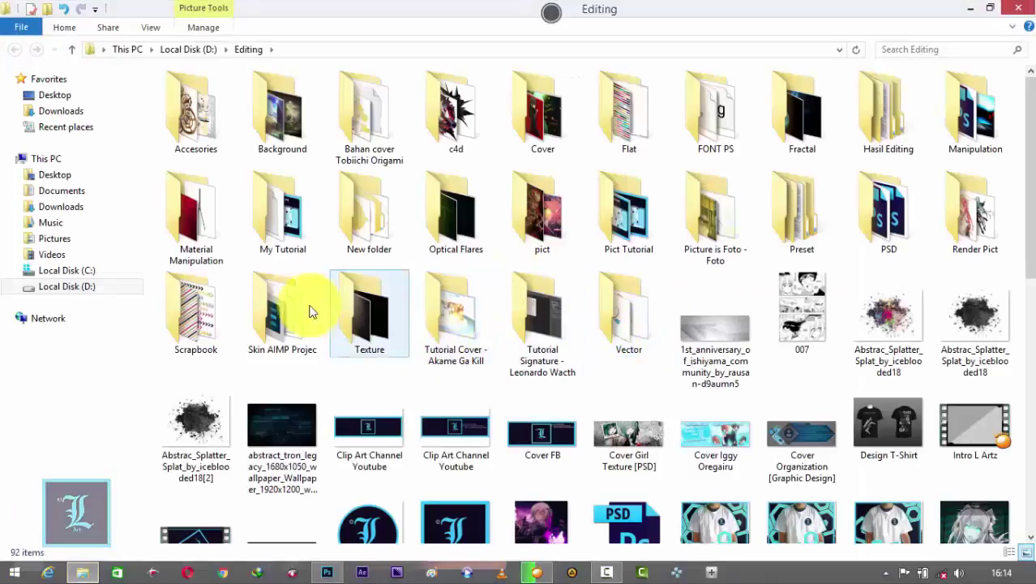
pyautogui.click(350, 130)
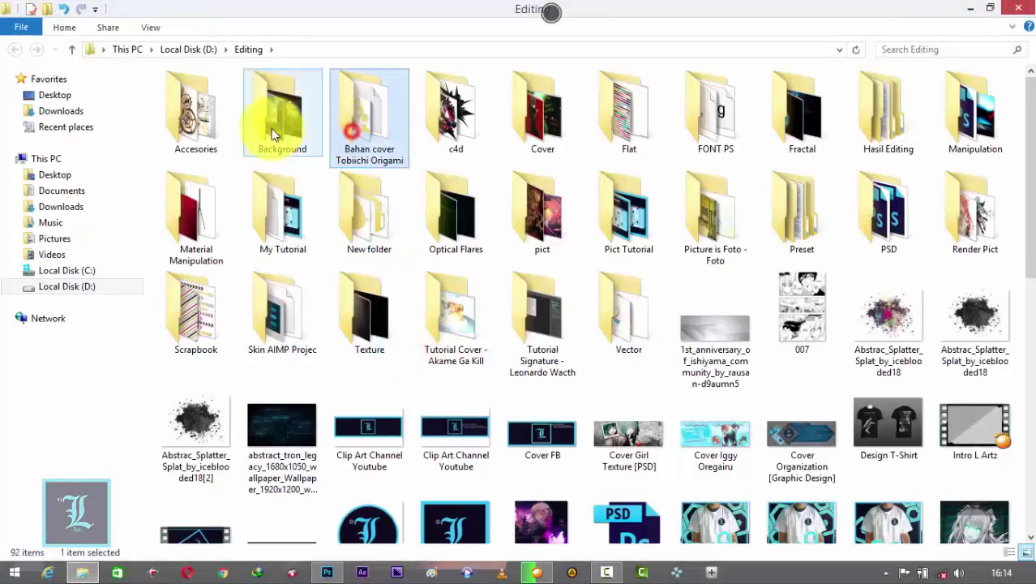
pyautogui.doubleClick(937, 209)
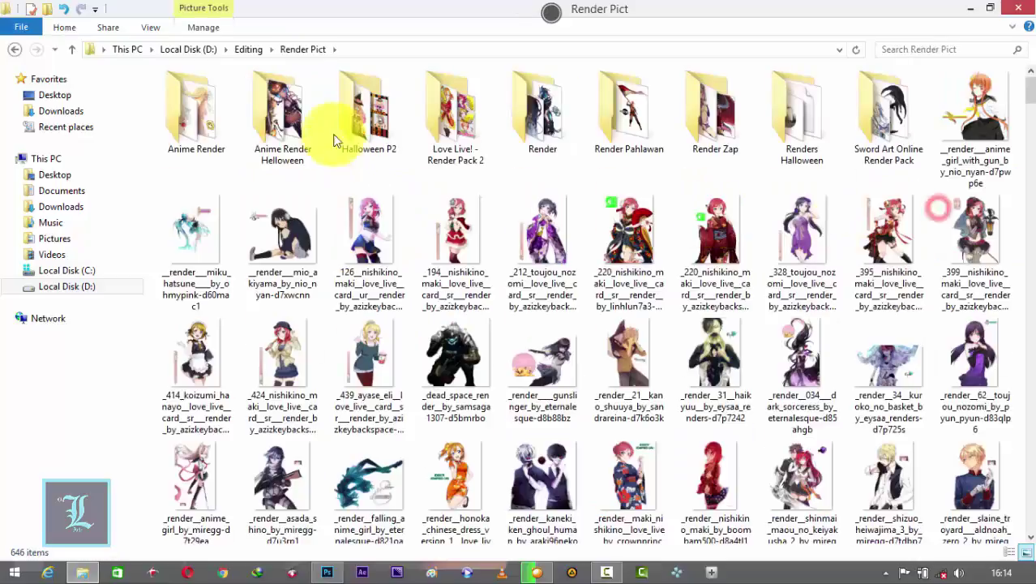
pyautogui.doubleClick(561, 117)
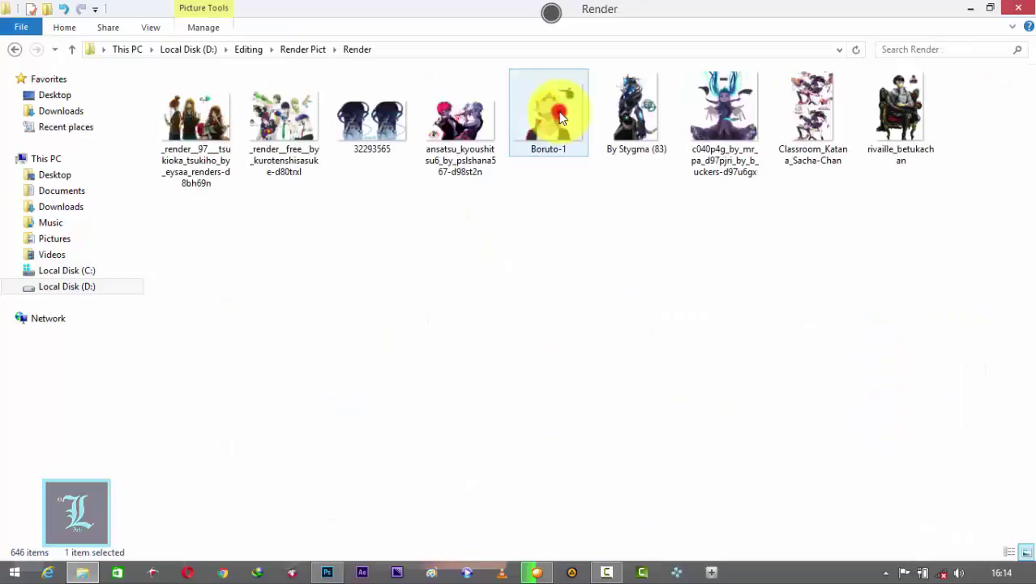
pyautogui.moveTo(728, 89)
pyautogui.mouseDown()
pyautogui.moveTo(445, 81)
pyautogui.moveTo(443, 52)
pyautogui.mouseUp()
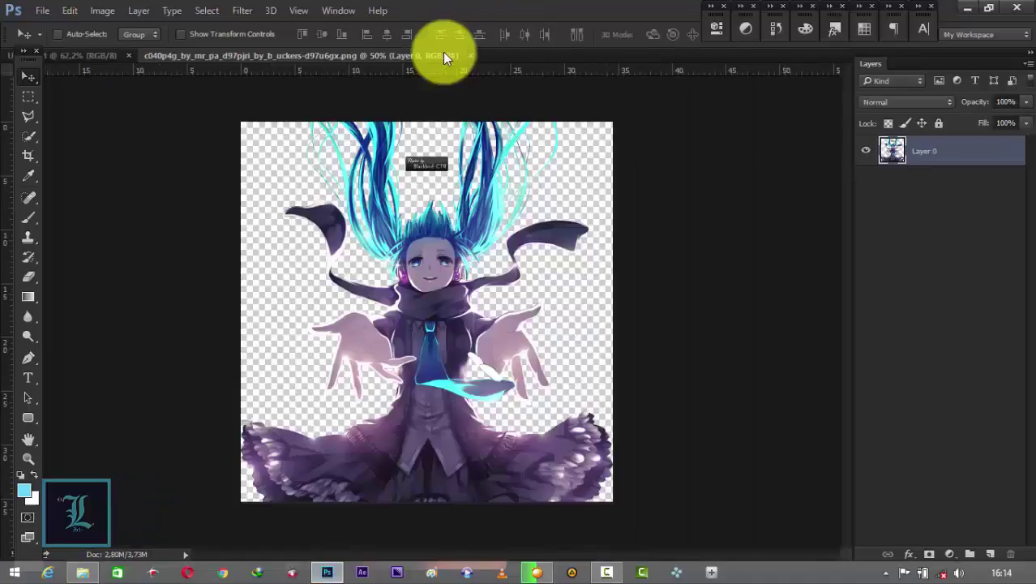
# Step: Set the Eraser to a hard round 127 px brush to remove the watermark
pyautogui.press('e')
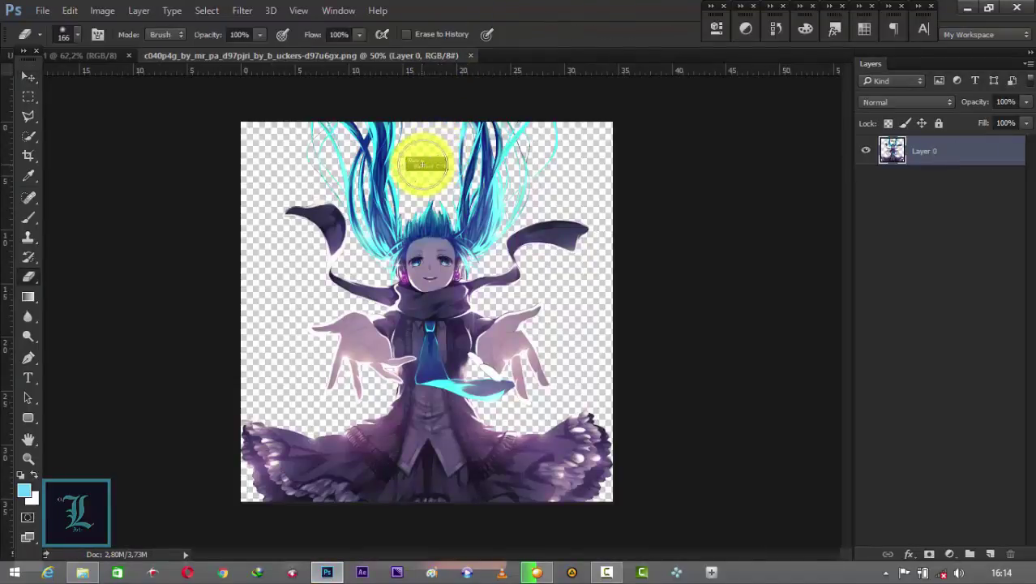
pyautogui.rightClick(428, 165)
pyautogui.click(479, 301)
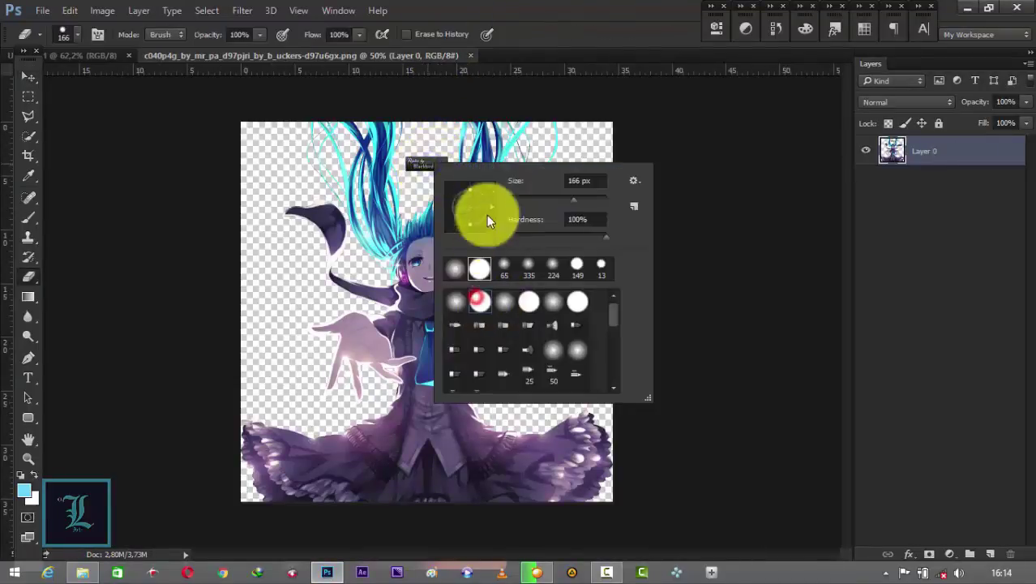
pyautogui.moveTo(514, 182); pyautogui.dragTo(416, 157)
pyautogui.press('Return')
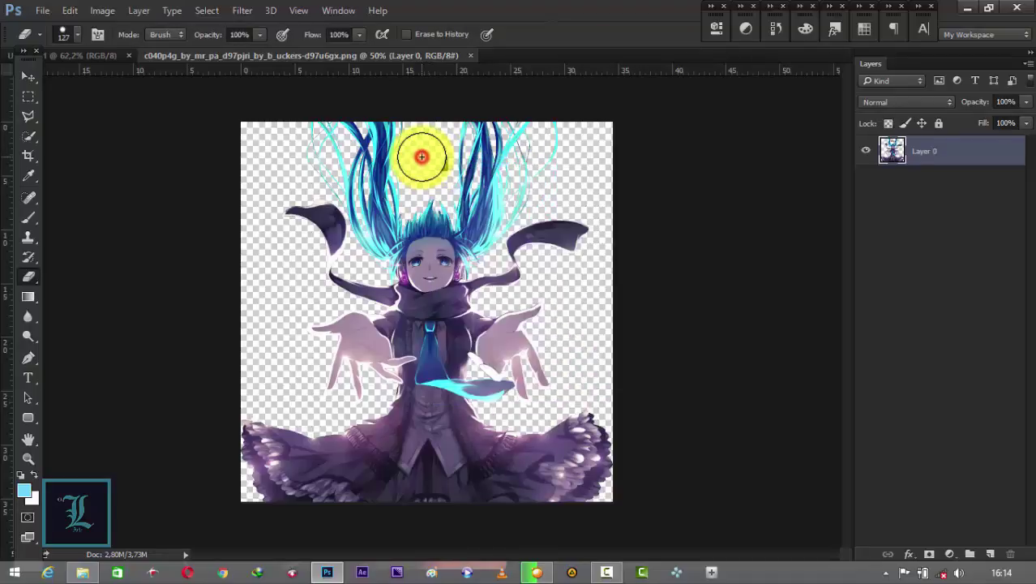
# Step: Move the character into the white document and centre it as Layer 1
pyautogui.press('v')
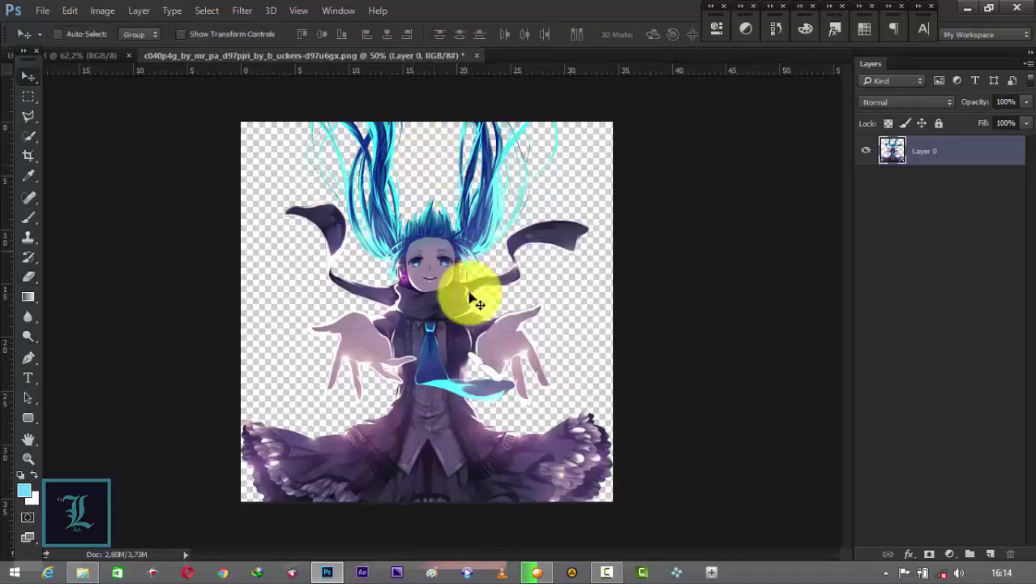
pyautogui.moveTo(475, 297)
pyautogui.mouseDown()
pyautogui.moveTo(174, 88)
pyautogui.moveTo(111, 69)
pyautogui.moveTo(462, 296)
pyautogui.moveTo(479, 292)
pyautogui.mouseUp()
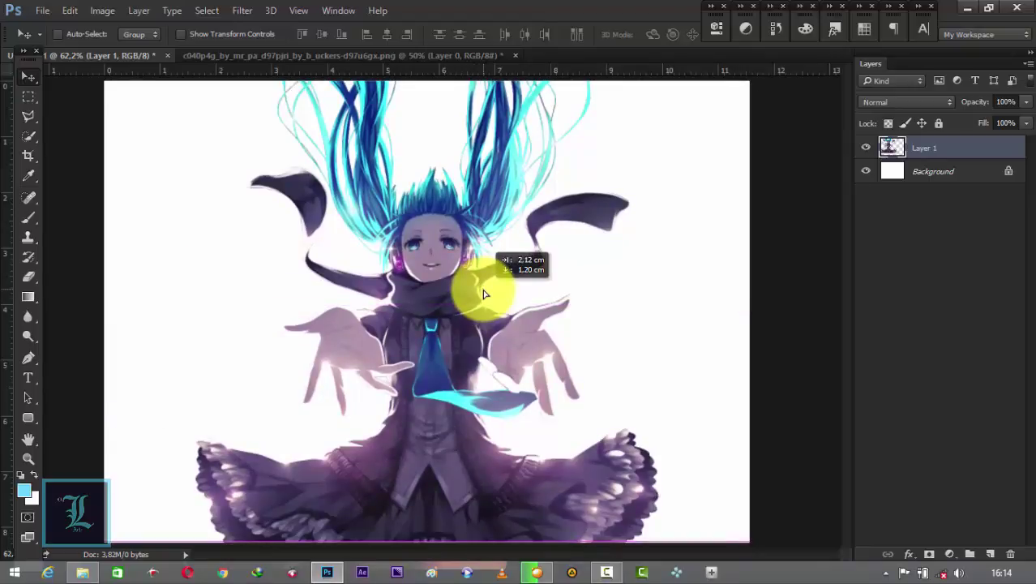
pyautogui.moveTo(484, 293); pyautogui.dragTo(481, 294)
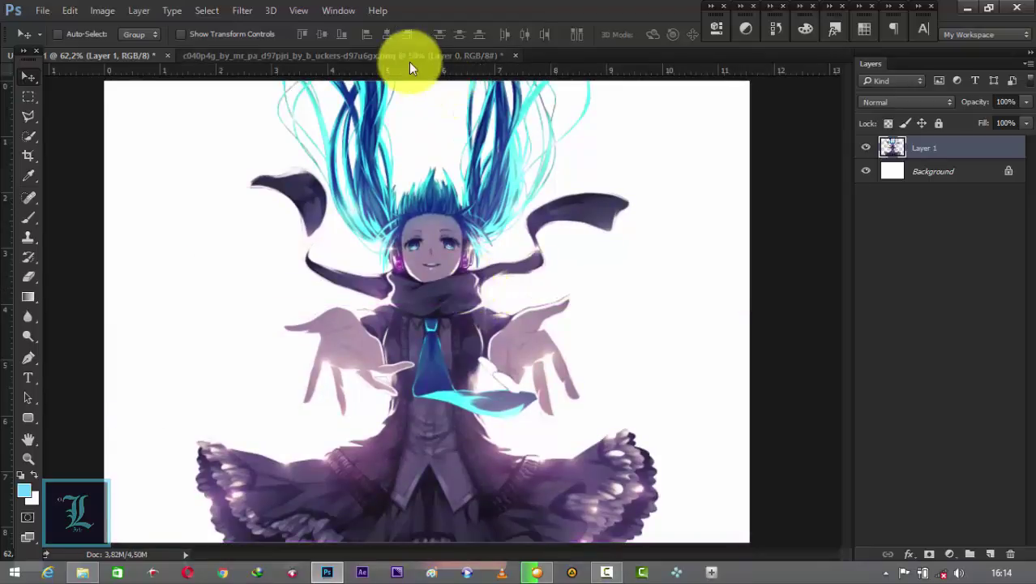
pyautogui.moveTo(410, 60); pyautogui.dragTo(510, 320)
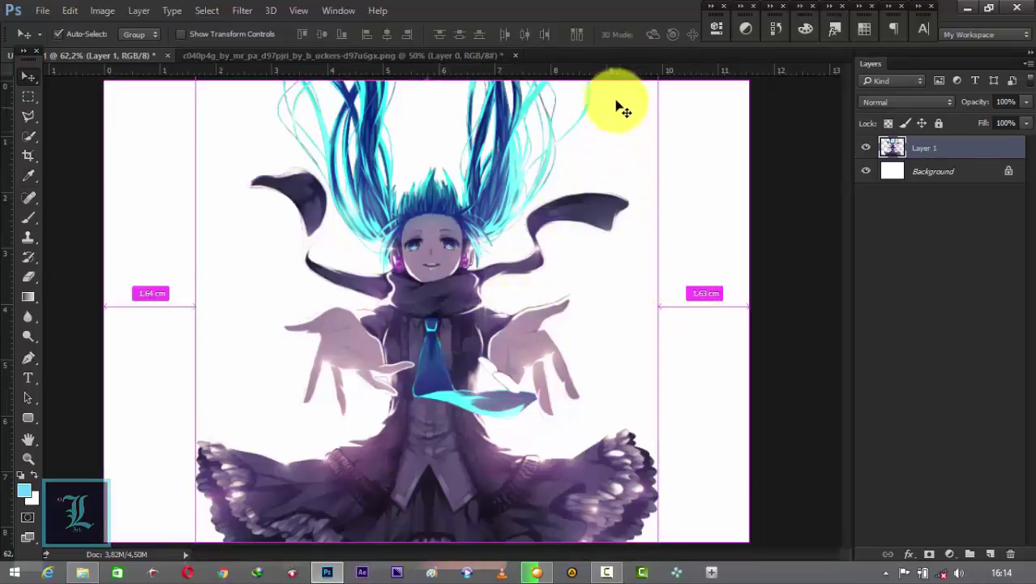
pyautogui.moveTo(510, 323)
pyautogui.mouseDown()
pyautogui.moveTo(600, 73)
pyautogui.moveTo(631, 279)
pyautogui.moveTo(474, 274)
pyautogui.mouseUp()
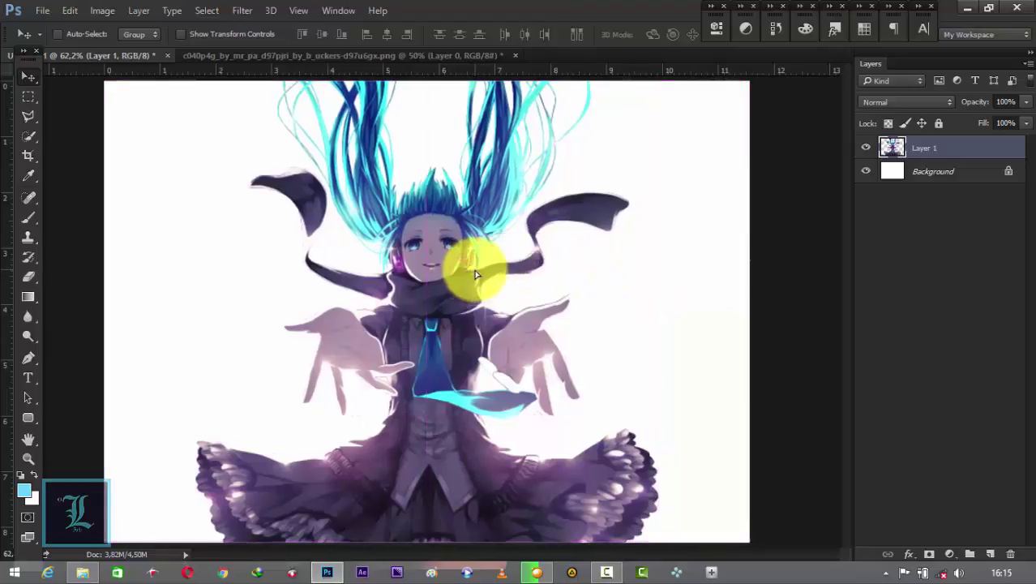
# Step: Close the character render without saving and return to File Explorer
pyautogui.click(519, 56)
pyautogui.click(518, 229)
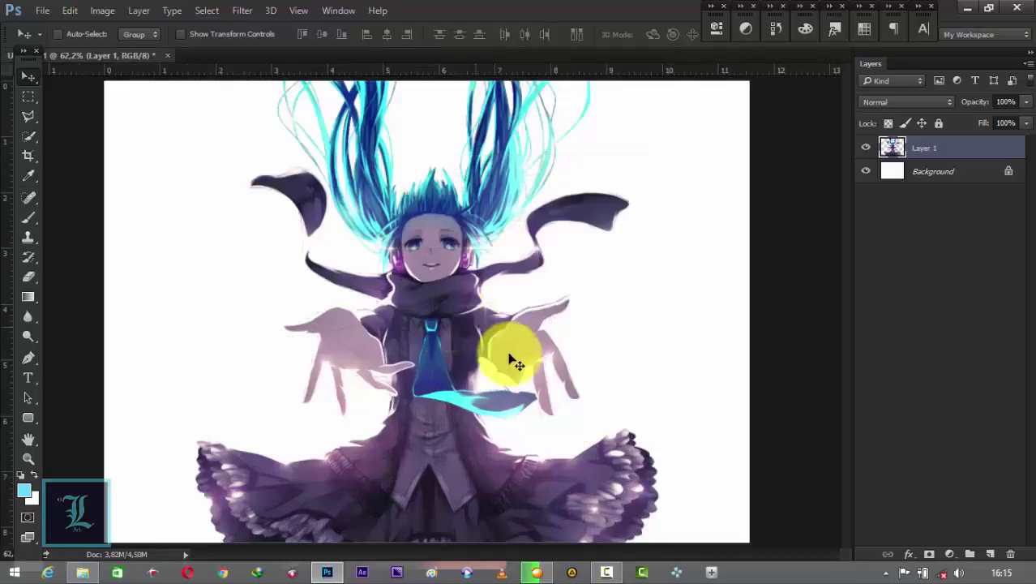
pyautogui.click(82, 573)
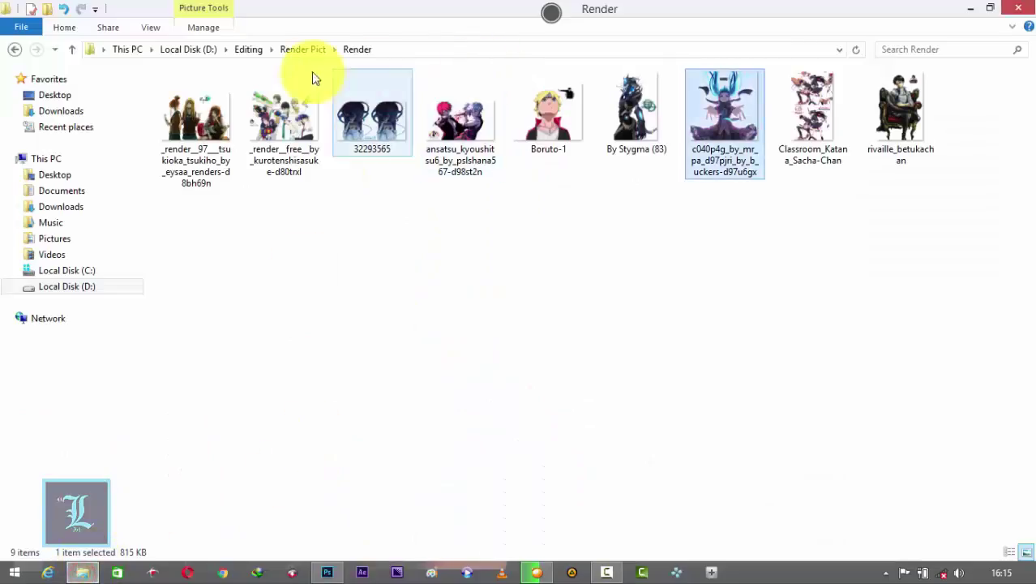
# Step: Find and preview wallpaper 206918 in Editing › Background › Wallpaper, then drag it to Photoshop
pyautogui.click(15, 50)
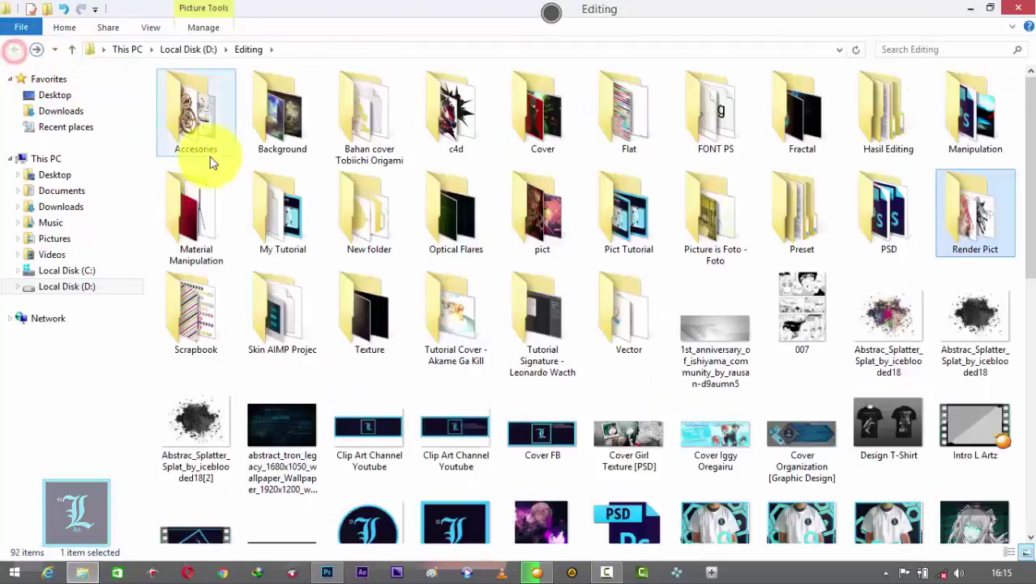
pyautogui.doubleClick(278, 121)
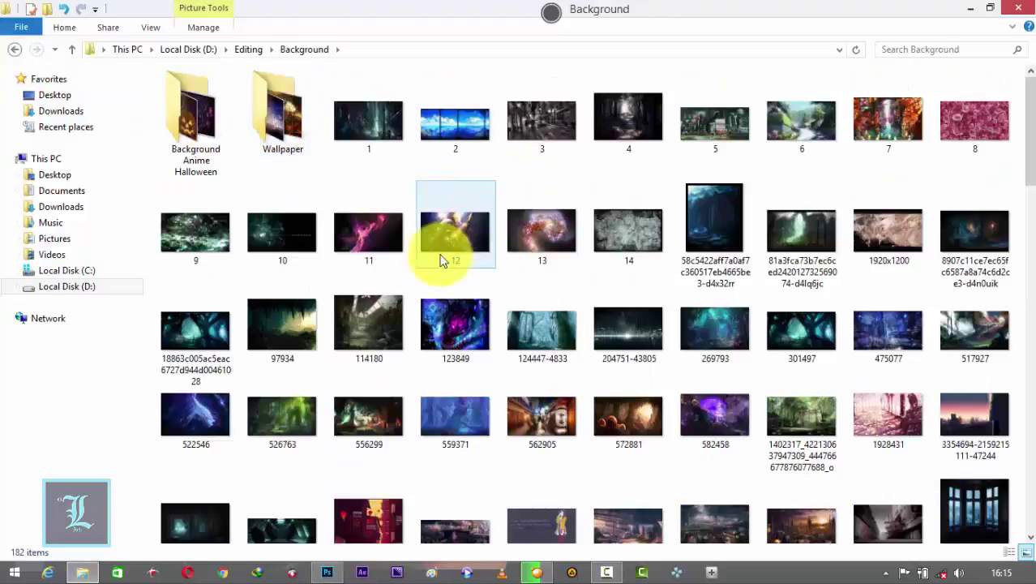
pyautogui.doubleClick(292, 138)
pyautogui.doubleClick(284, 78)
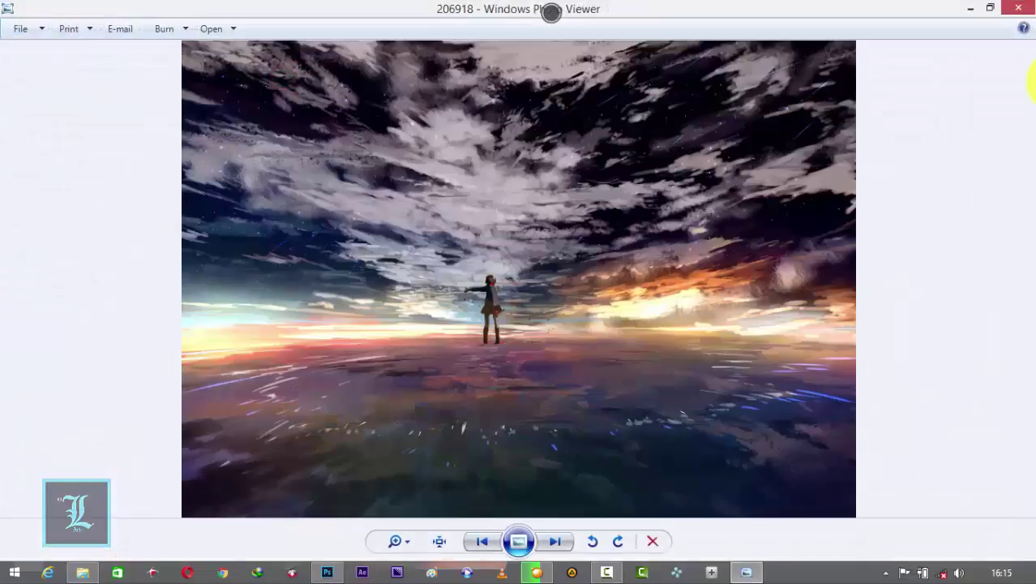
pyautogui.click(1019, 8)
pyautogui.moveTo(293, 93); pyautogui.dragTo(331, 578)
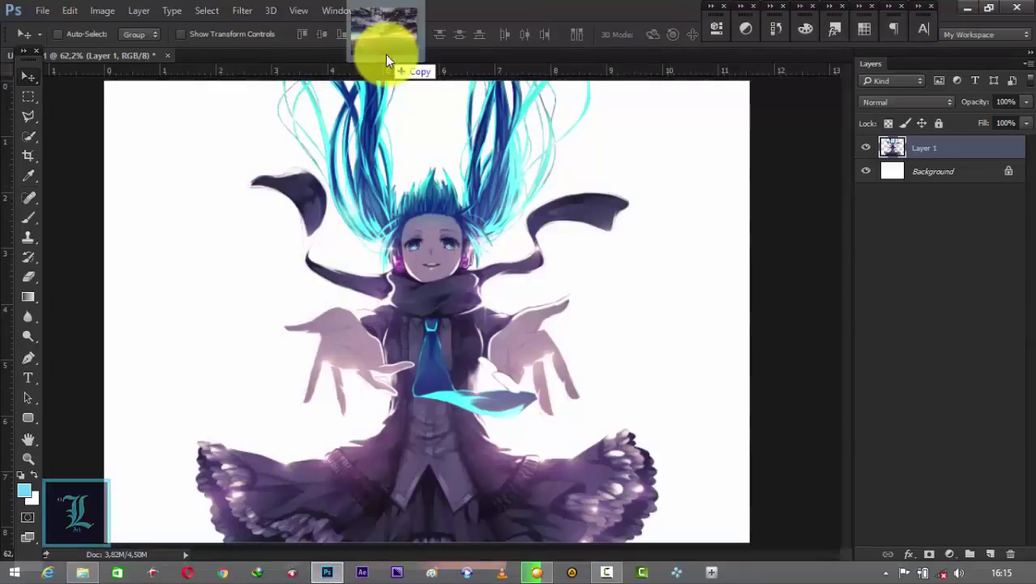
# Step: Place the sky wallpaper as Layer 2 beneath the character and adjust its position
pyautogui.moveTo(331, 578); pyautogui.dragTo(385, 54)
pyautogui.moveTo(474, 286)
pyautogui.mouseDown()
pyautogui.moveTo(451, 308)
pyautogui.moveTo(532, 292)
pyautogui.mouseUp()
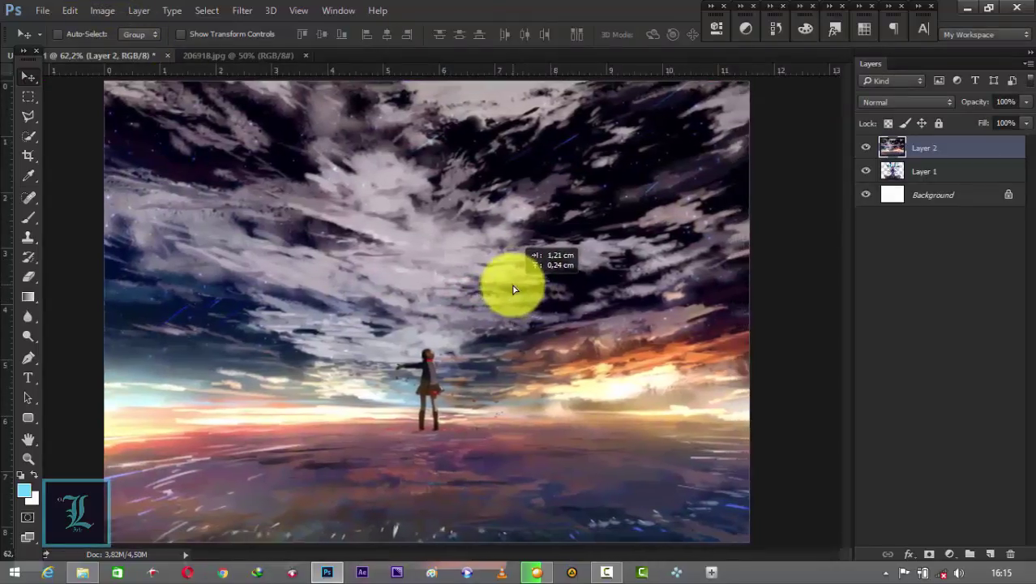
pyautogui.moveTo(532, 292); pyautogui.dragTo(511, 286)
pyautogui.moveTo(989, 155); pyautogui.dragTo(977, 183)
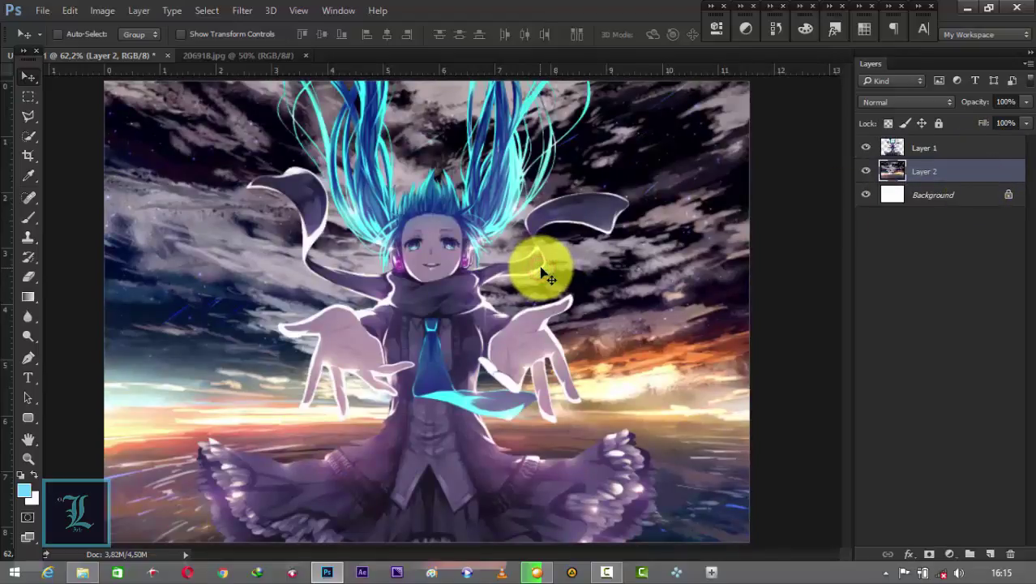
pyautogui.moveTo(547, 278)
pyautogui.mouseDown()
pyautogui.moveTo(535, 204)
pyautogui.moveTo(537, 231)
pyautogui.moveTo(548, 236)
pyautogui.moveTo(546, 225)
pyautogui.moveTo(592, 227)
pyautogui.moveTo(539, 215)
pyautogui.moveTo(502, 220)
pyautogui.moveTo(502, 234)
pyautogui.mouseUp()
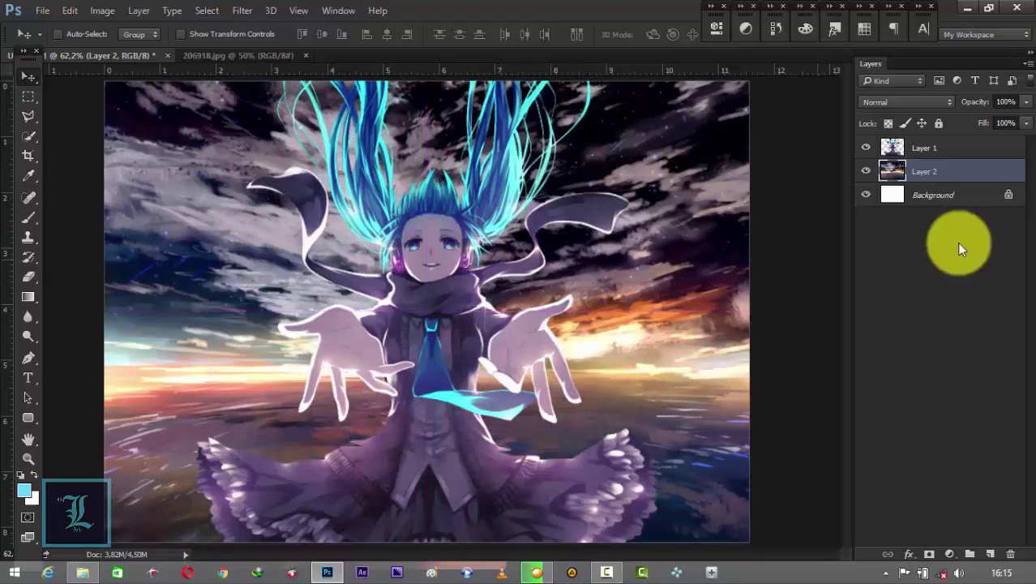
# Step: Toggle the girl layer's visibility off and on again, then select sky Layer 2
pyautogui.click(934, 148)
pyautogui.click(867, 149)
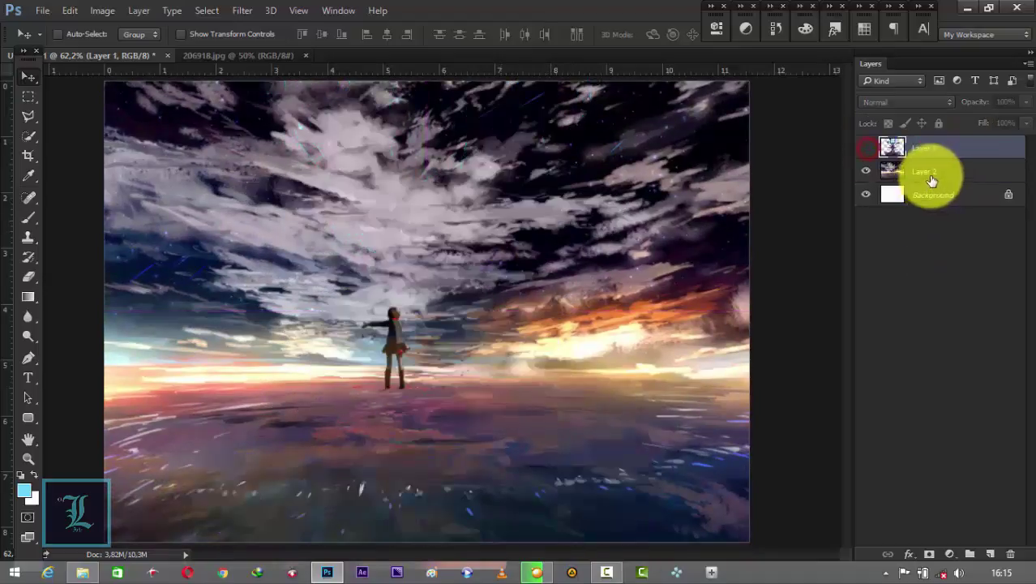
pyautogui.click(928, 172)
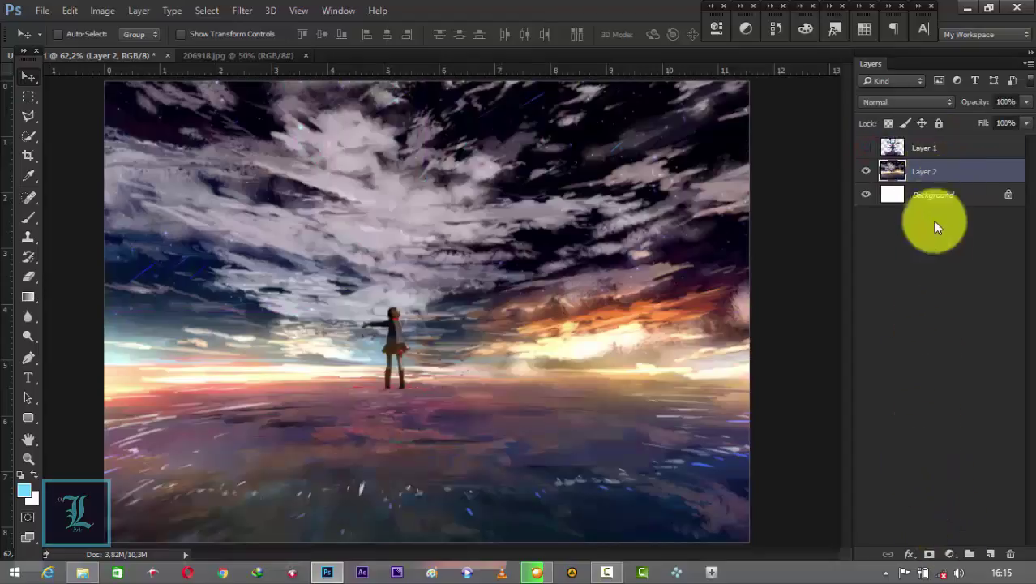
pyautogui.click(925, 148)
pyautogui.click(867, 148)
pyautogui.click(941, 167)
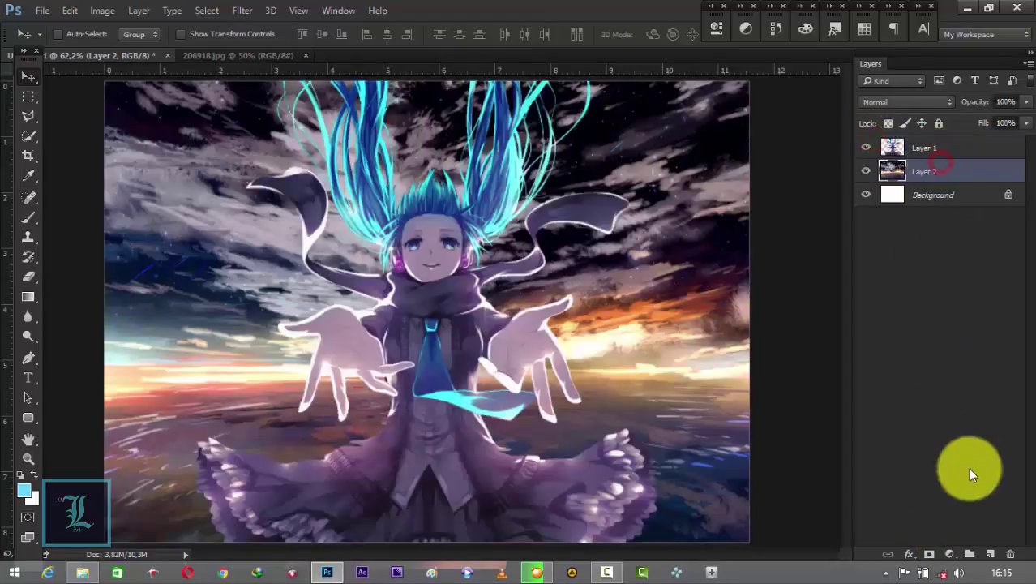
pyautogui.click(950, 553)
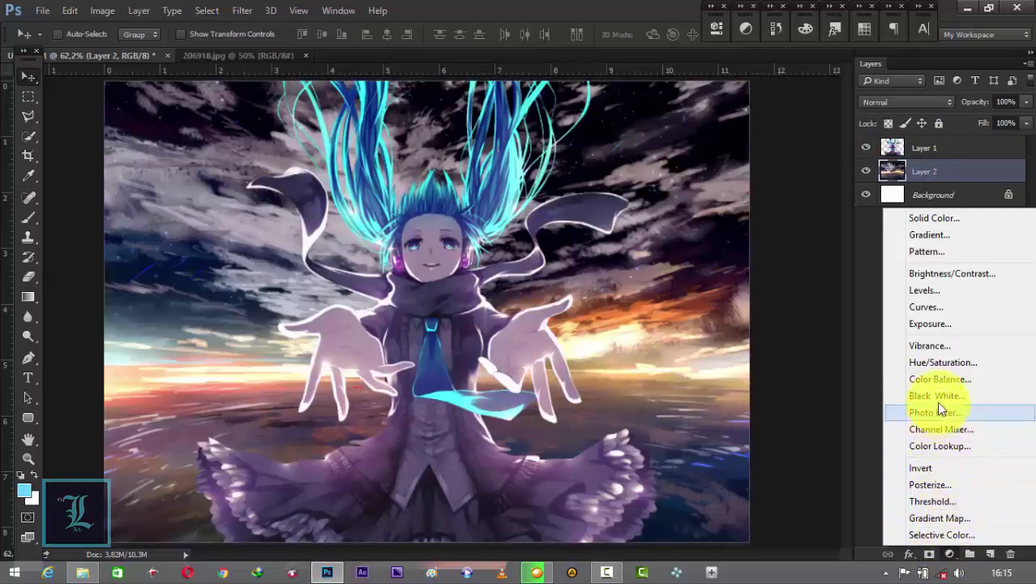
# Step: Add a Curves adjustment with an S-curve deepening the sky's shadows and lifting highlights
pyautogui.click(932, 305)
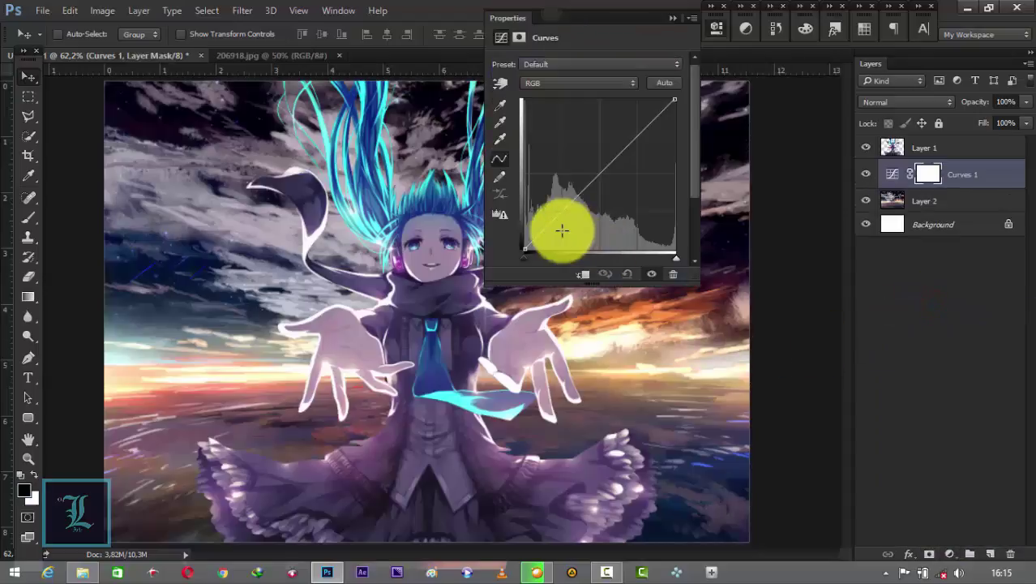
pyautogui.moveTo(562, 231); pyautogui.dragTo(560, 224)
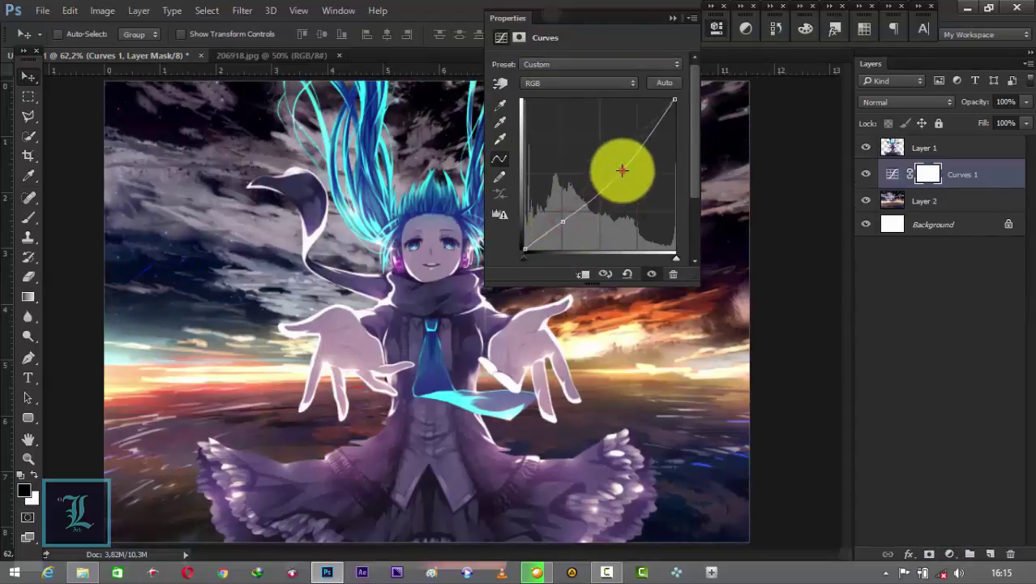
pyautogui.moveTo(621, 169); pyautogui.dragTo(619, 153)
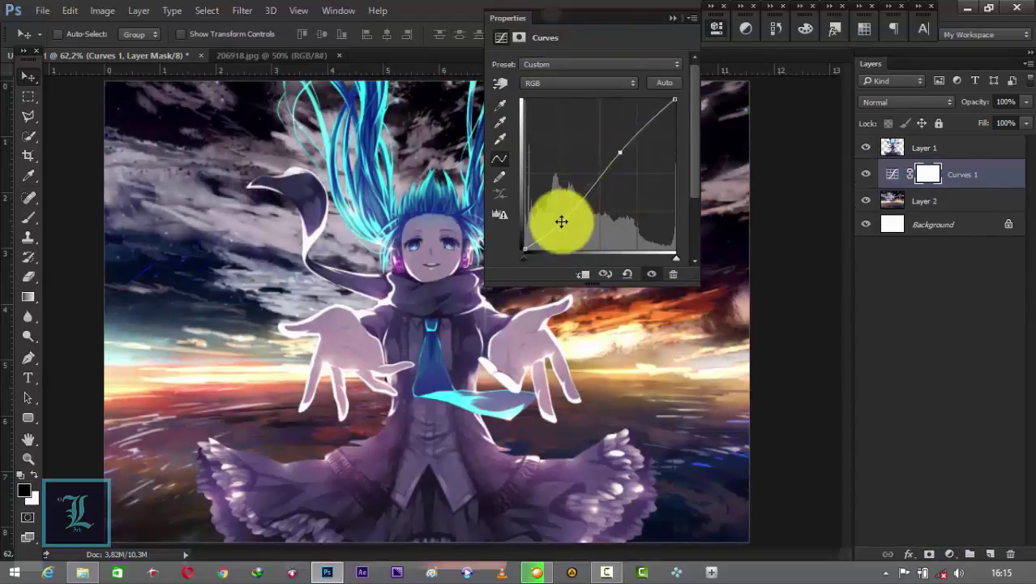
pyautogui.moveTo(562, 217); pyautogui.dragTo(581, 207)
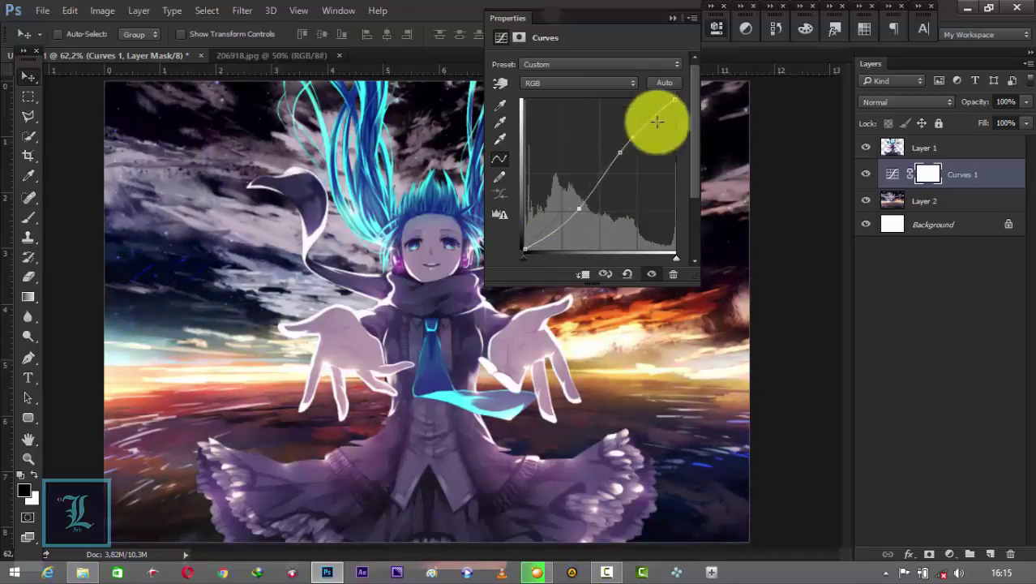
pyautogui.click(675, 20)
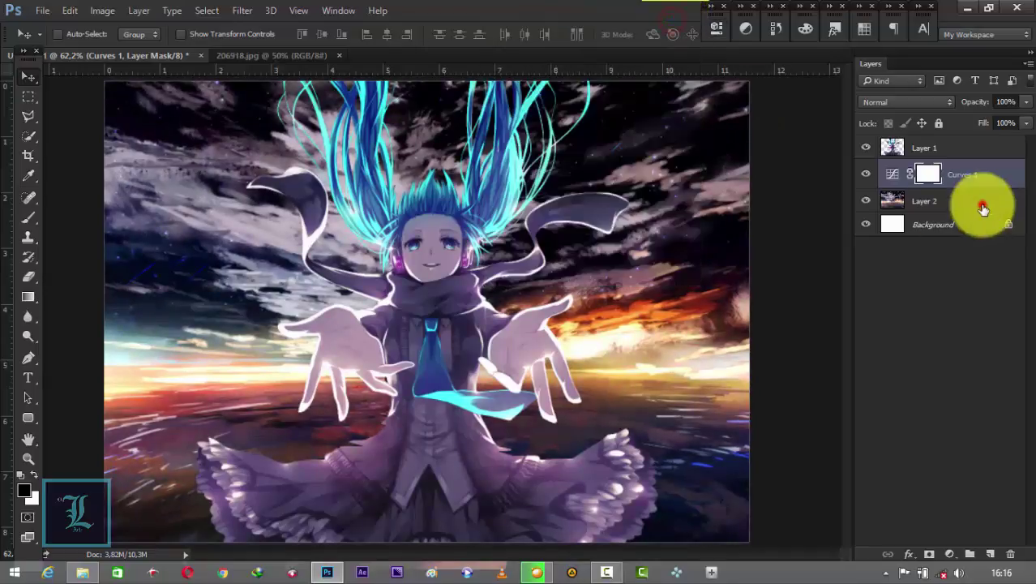
# Step: Add a Levels adjustment above Layer 2 with midtones at 1.53
pyautogui.click(983, 204)
pyautogui.click(949, 554)
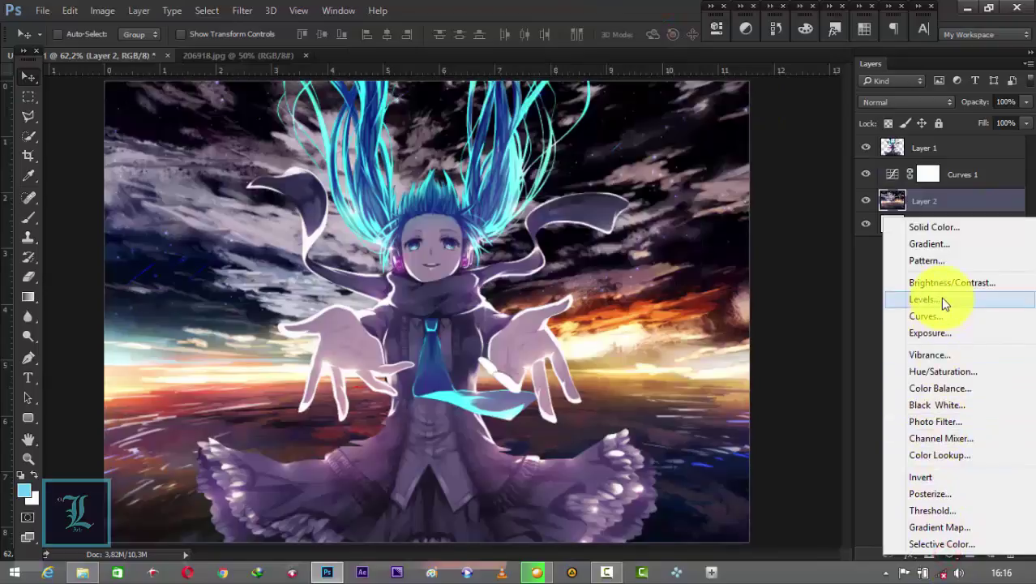
pyautogui.click(939, 300)
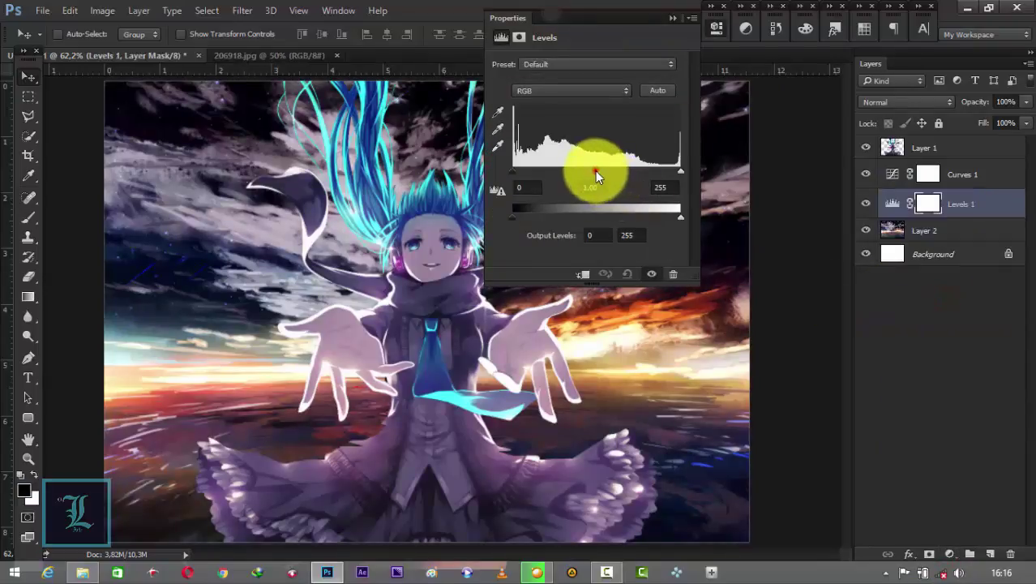
pyautogui.moveTo(595, 170); pyautogui.dragTo(570, 172)
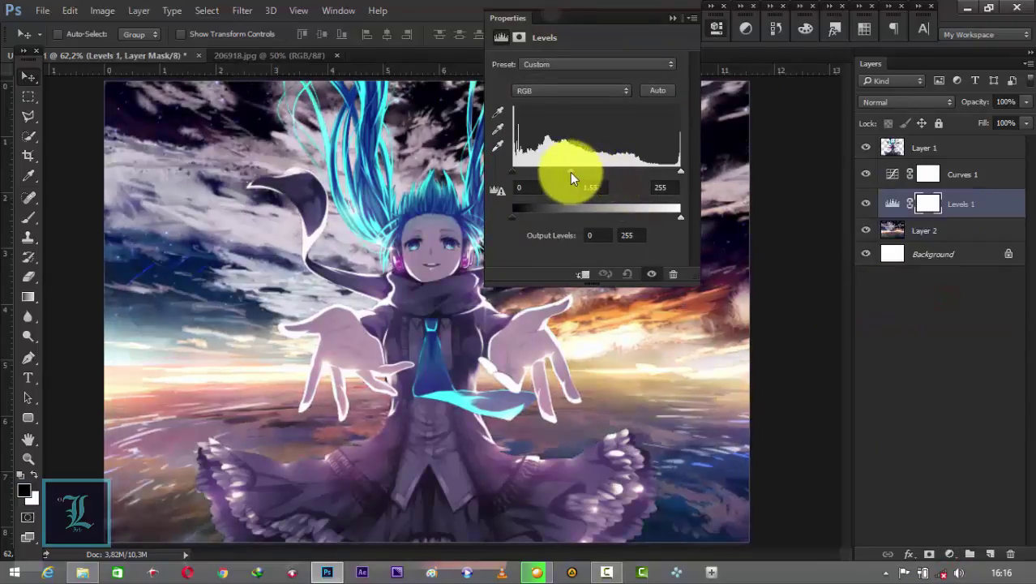
pyautogui.click(672, 18)
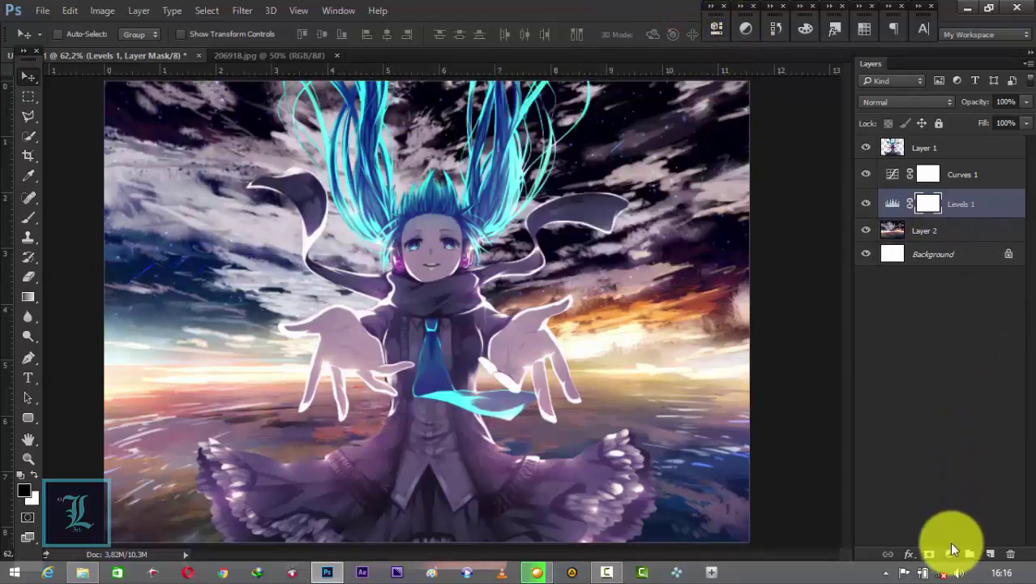
# Step: Add a Gradient Map adjustment tinting the sky light blue
pyautogui.click(953, 552)
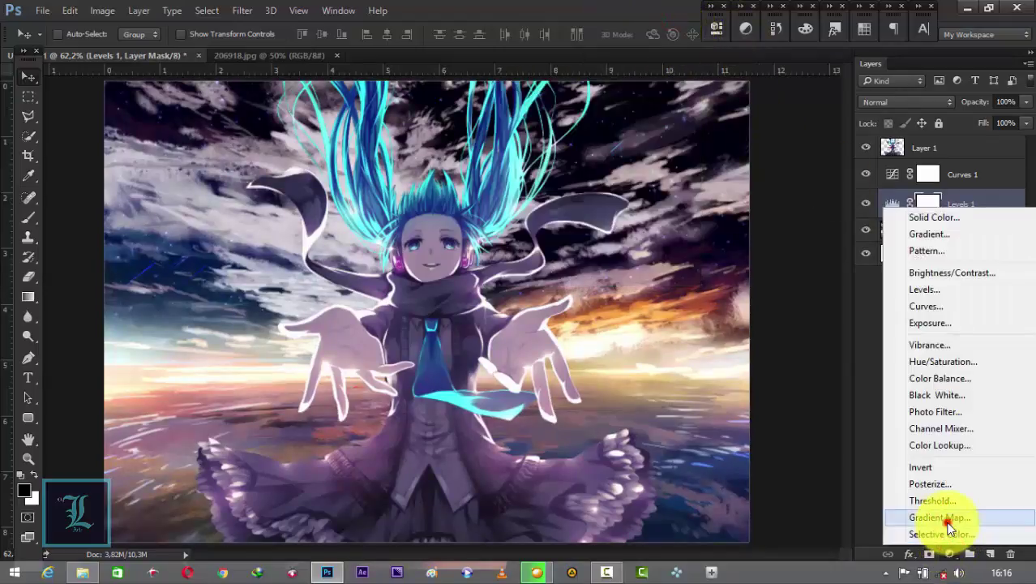
pyautogui.click(949, 520)
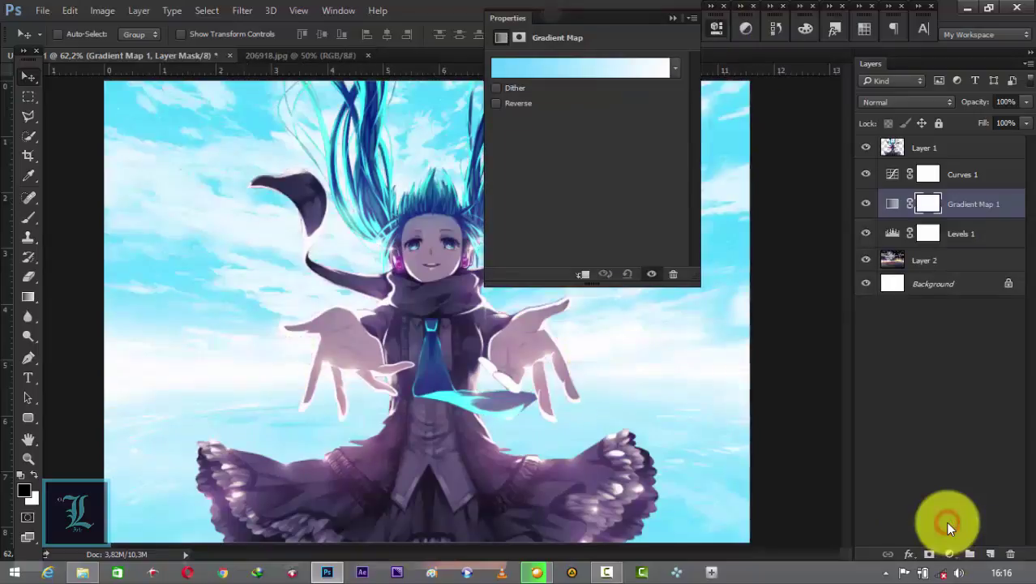
pyautogui.click(672, 17)
pyautogui.rightClick(962, 208)
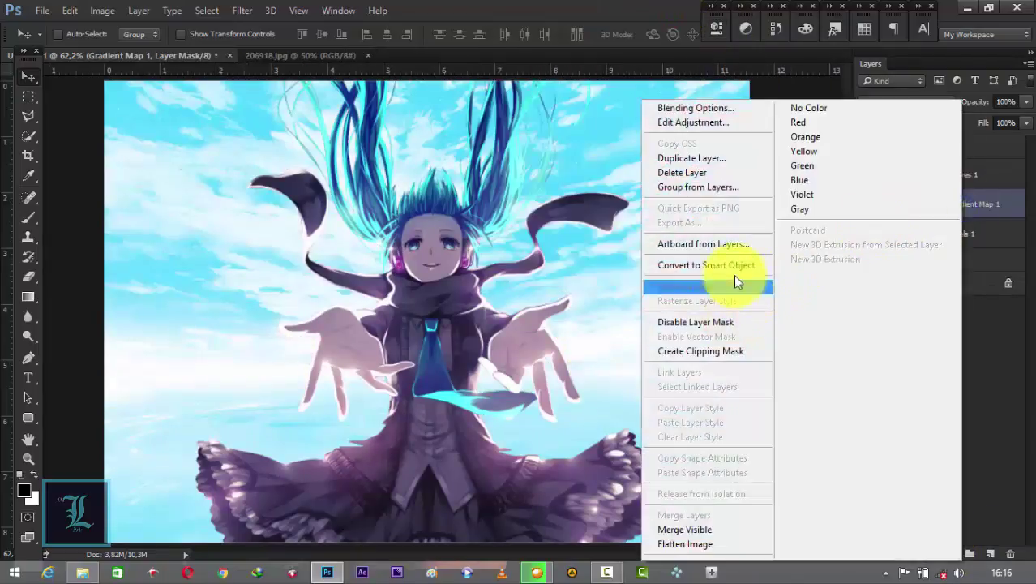
# Step: Replace Gradient Map 1 with a new light-blue-to-black gradient map
pyautogui.click(709, 170)
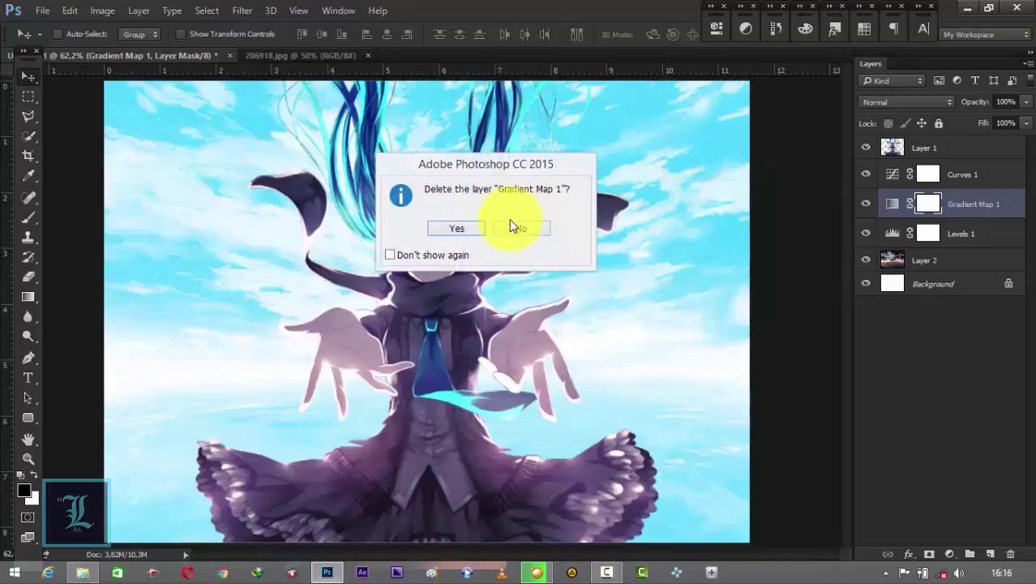
pyautogui.click(480, 227)
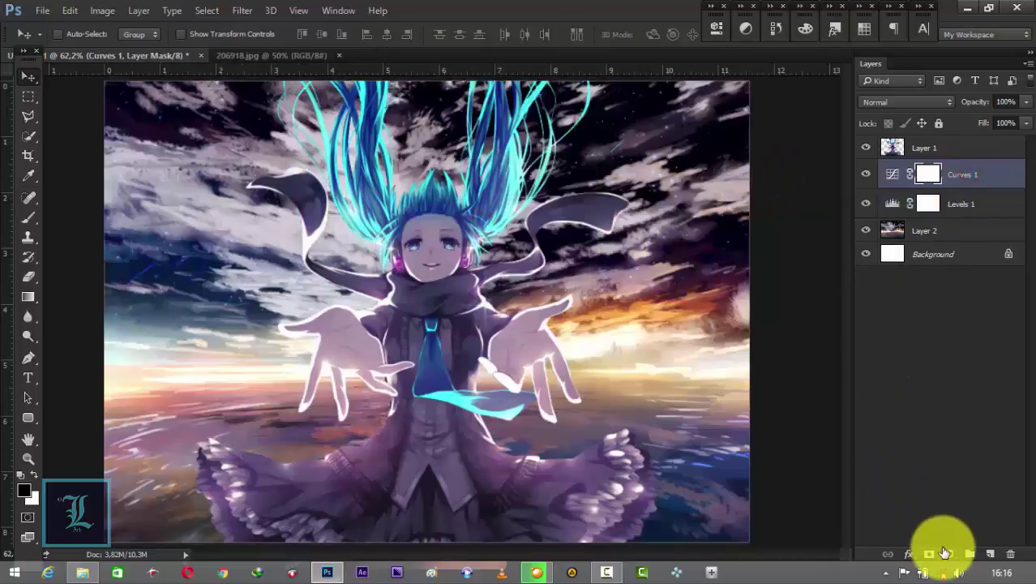
pyautogui.click(950, 554)
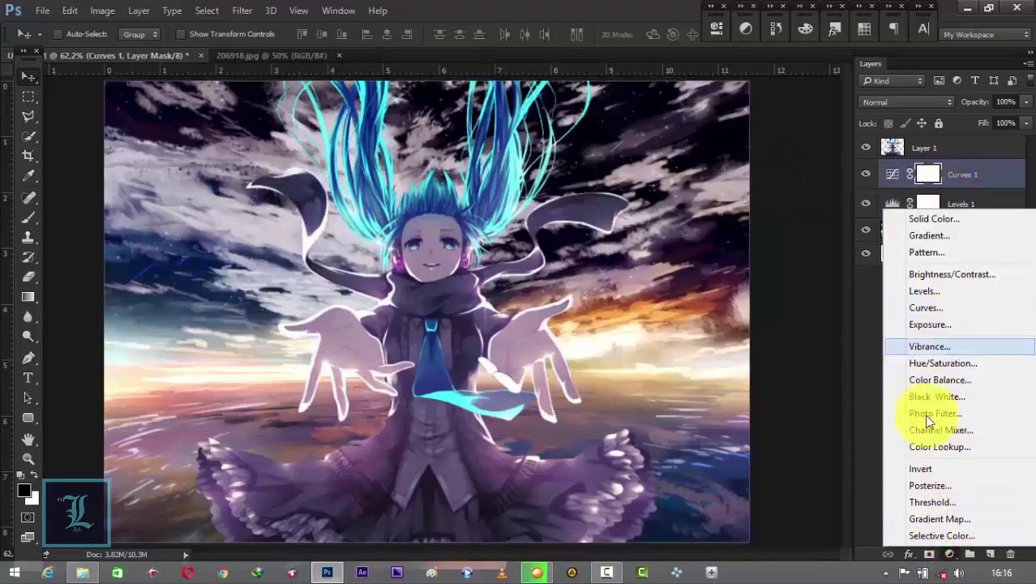
pyautogui.click(953, 519)
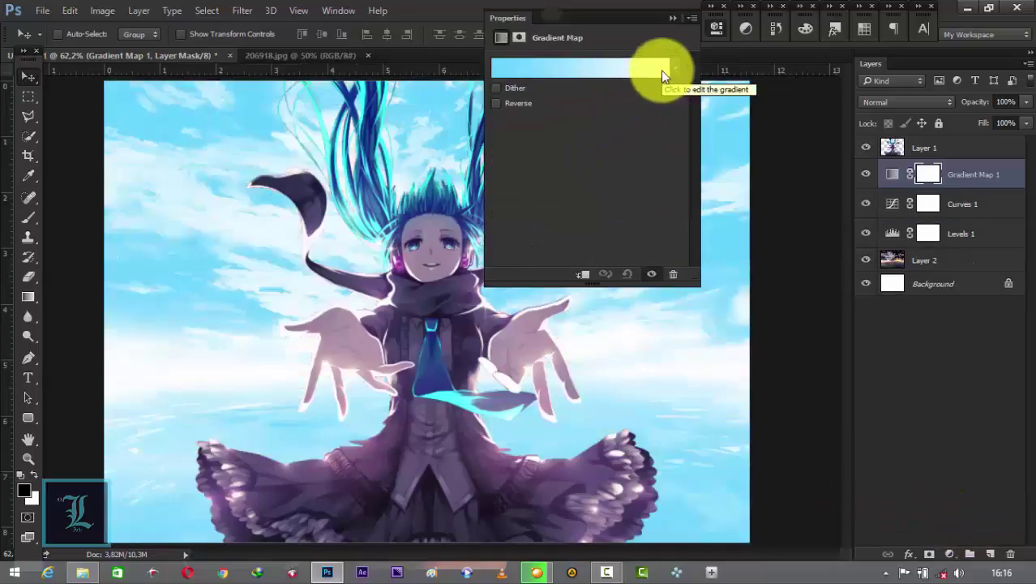
pyautogui.click(662, 71)
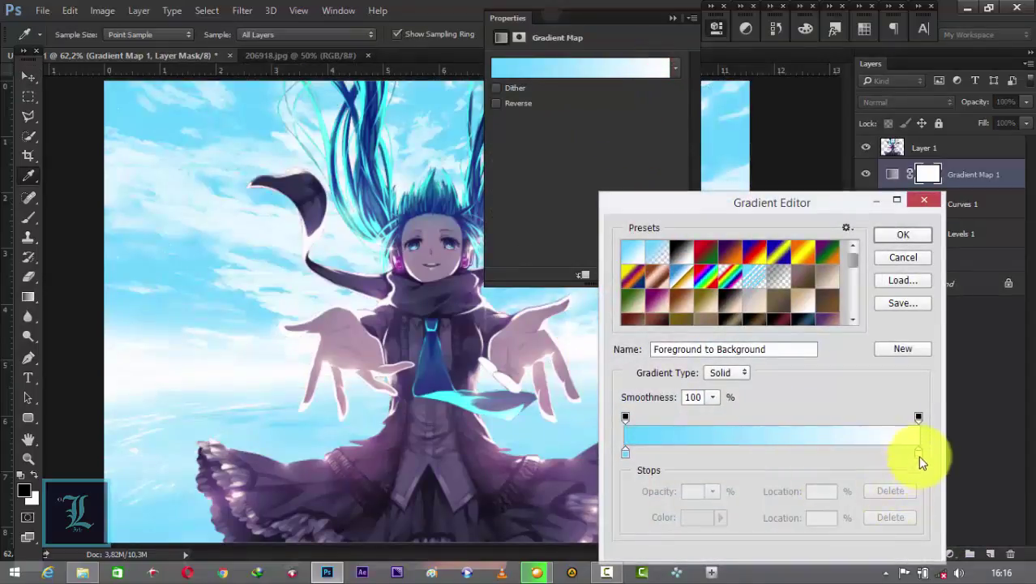
pyautogui.doubleClick(919, 453)
pyautogui.moveTo(290, 243); pyautogui.dragTo(176, 324)
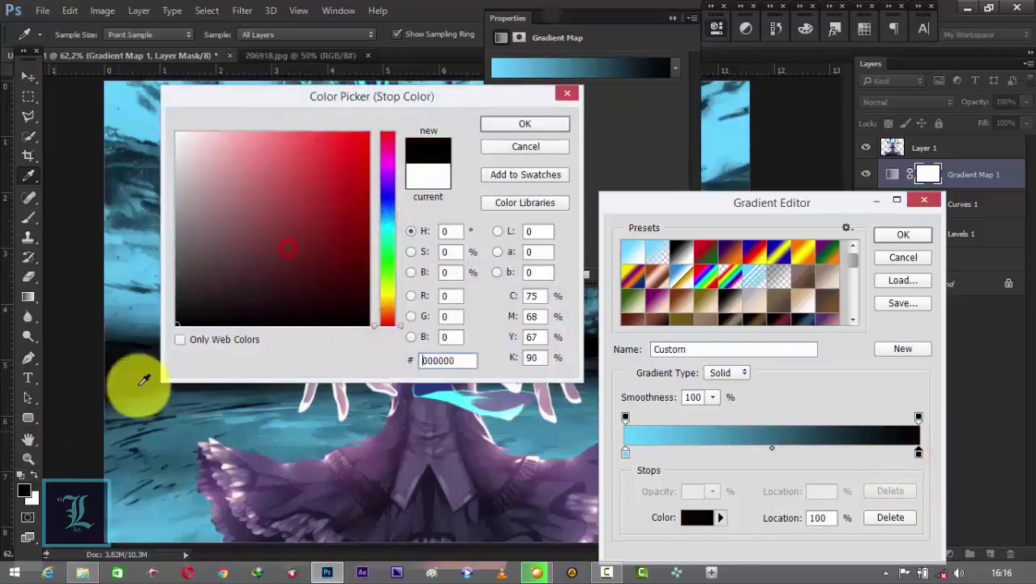
pyautogui.click(525, 125)
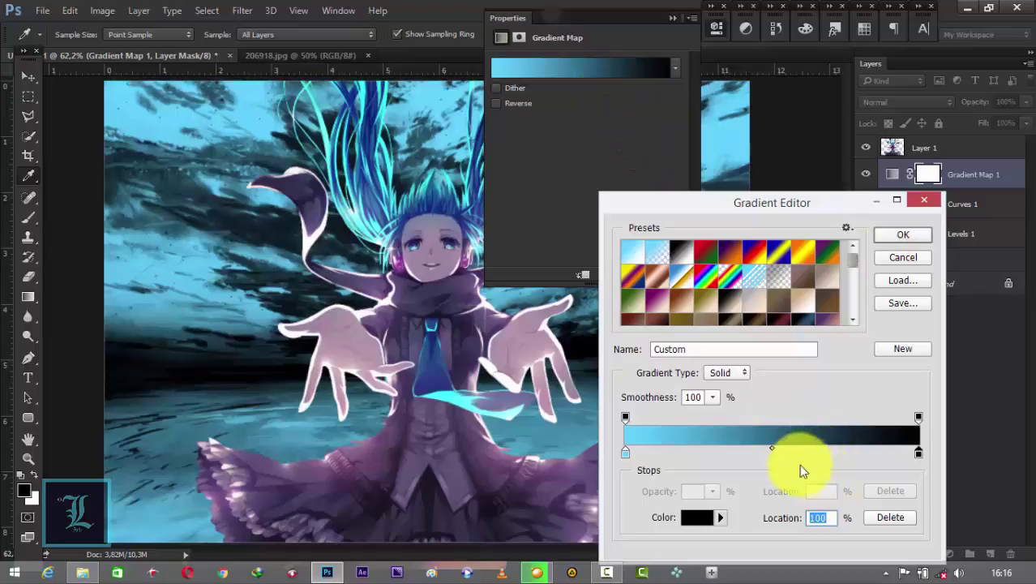
pyautogui.click(903, 235)
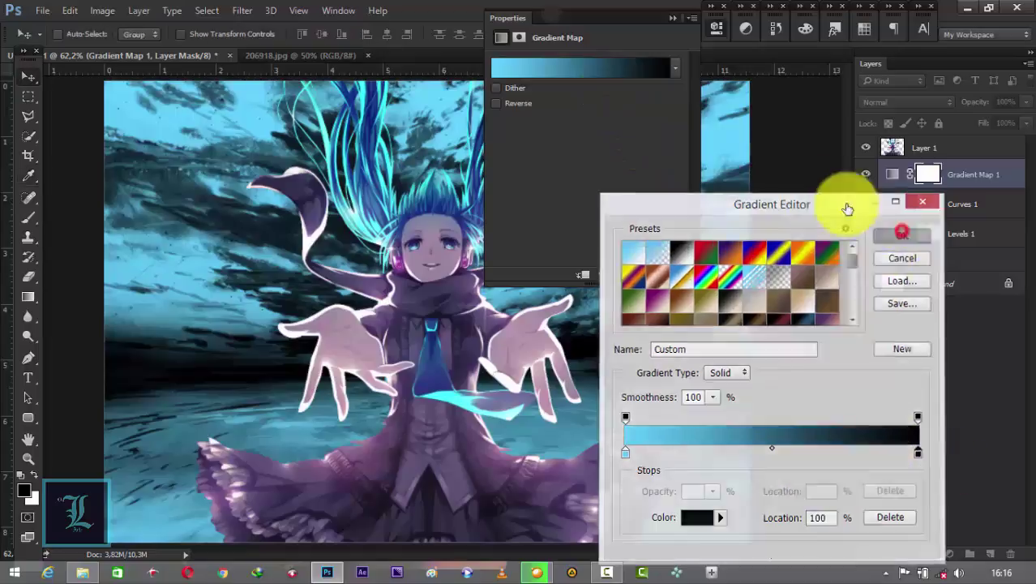
pyautogui.click(673, 18)
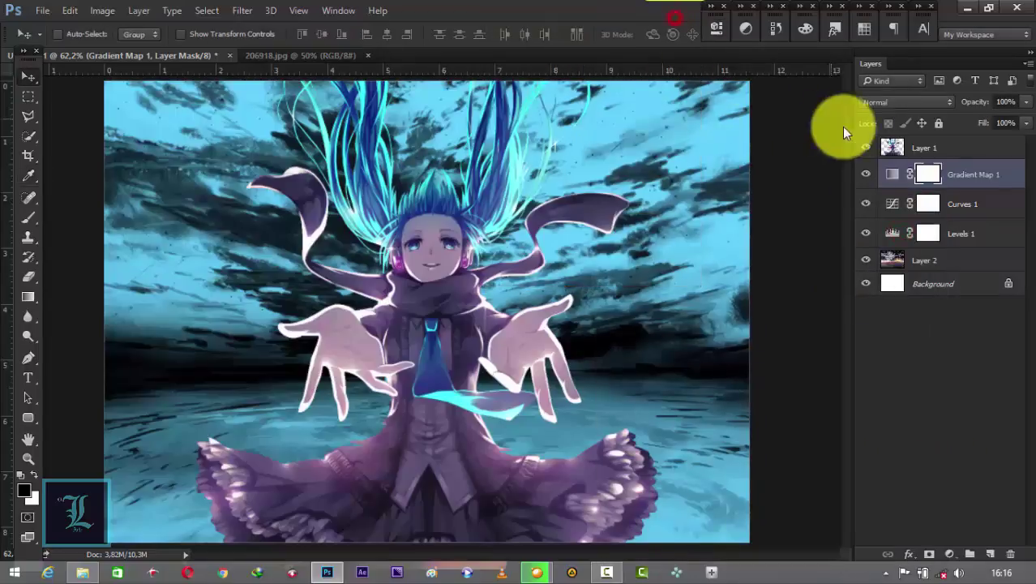
# Step: Blend the gradient map in Soft Light at 64% opacity
pyautogui.click(891, 106)
pyautogui.click(888, 215)
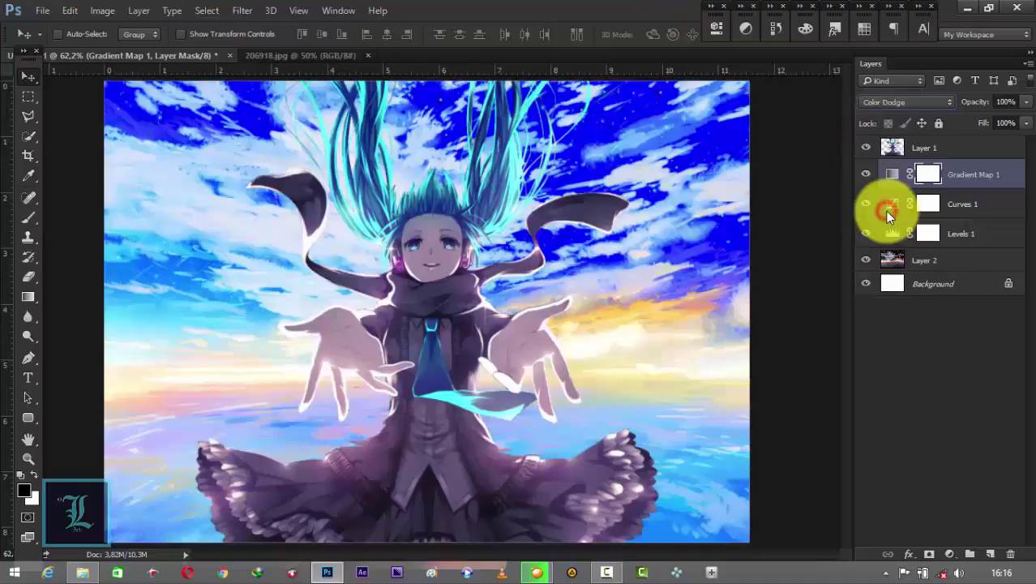
pyautogui.scroll(-1, 892, 100)
pyautogui.scroll(-1, 892, 99)
pyautogui.scroll(-1, 892, 100)
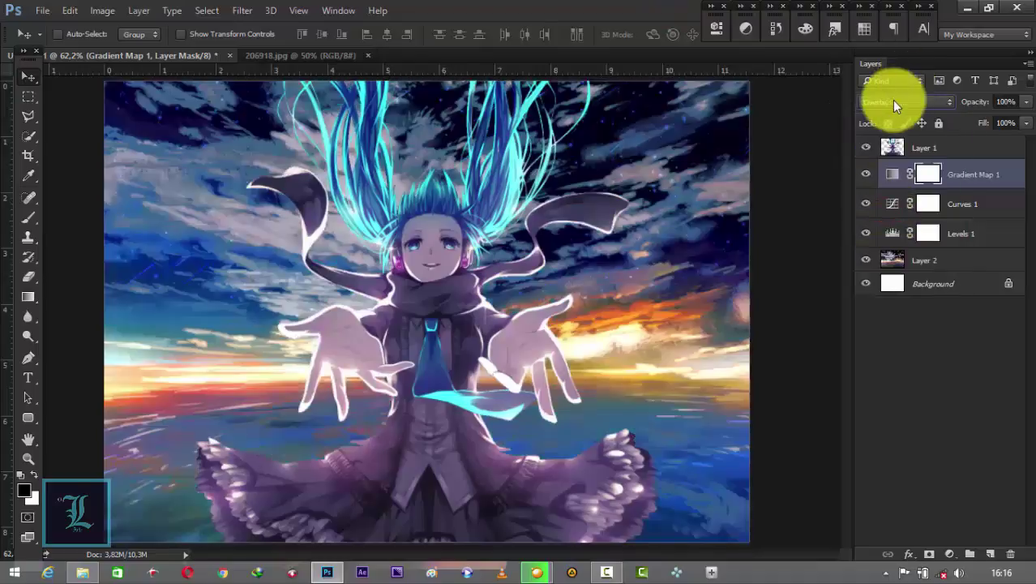
pyautogui.scroll(-1, 892, 99)
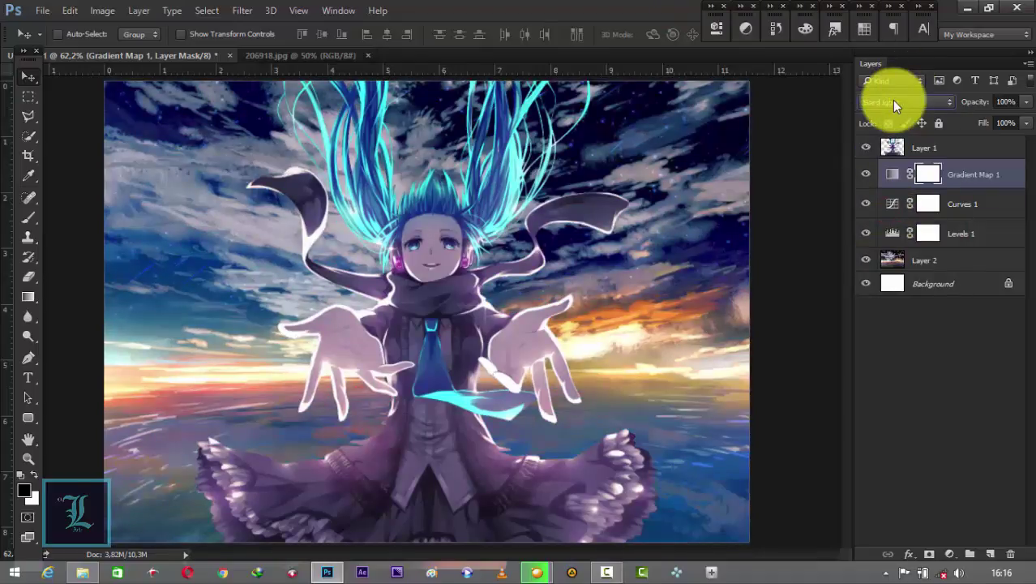
pyautogui.scroll(-1, 892, 100)
pyautogui.scroll(1, 892, 99)
pyautogui.moveTo(977, 108); pyautogui.dragTo(951, 108)
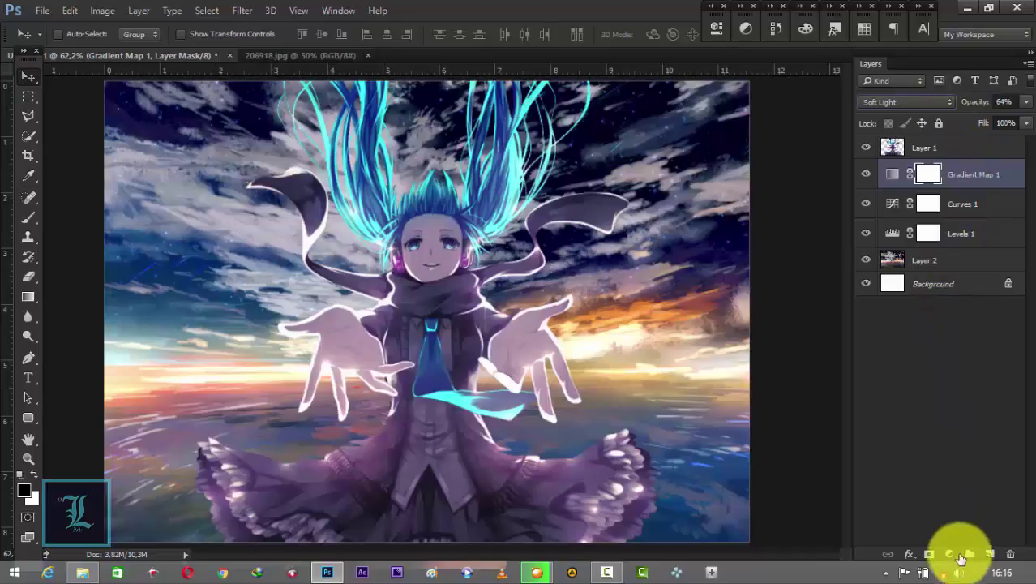
# Step: Add a Selective Color adjustment targeting the Yellows
pyautogui.click(952, 555)
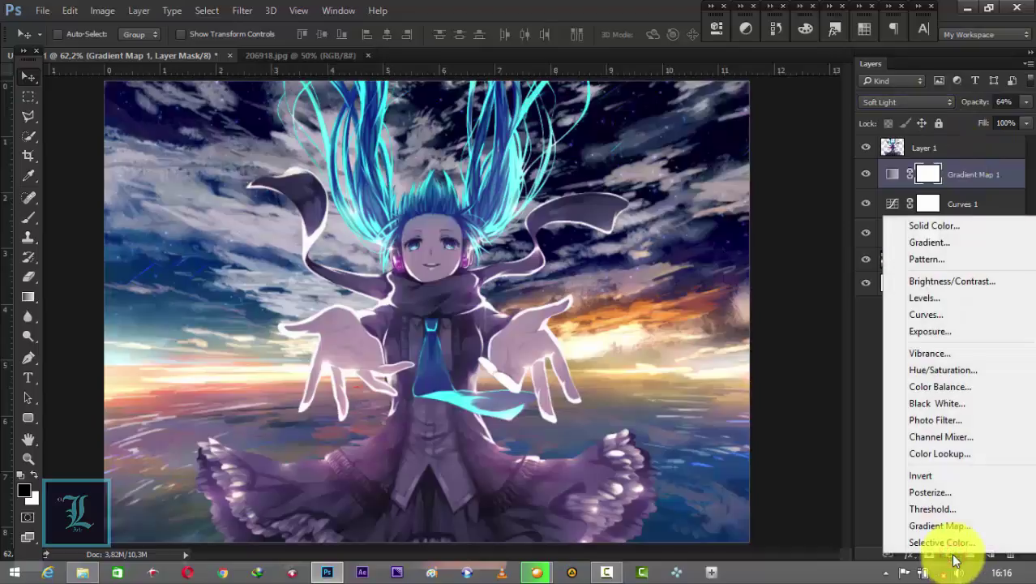
pyautogui.click(953, 545)
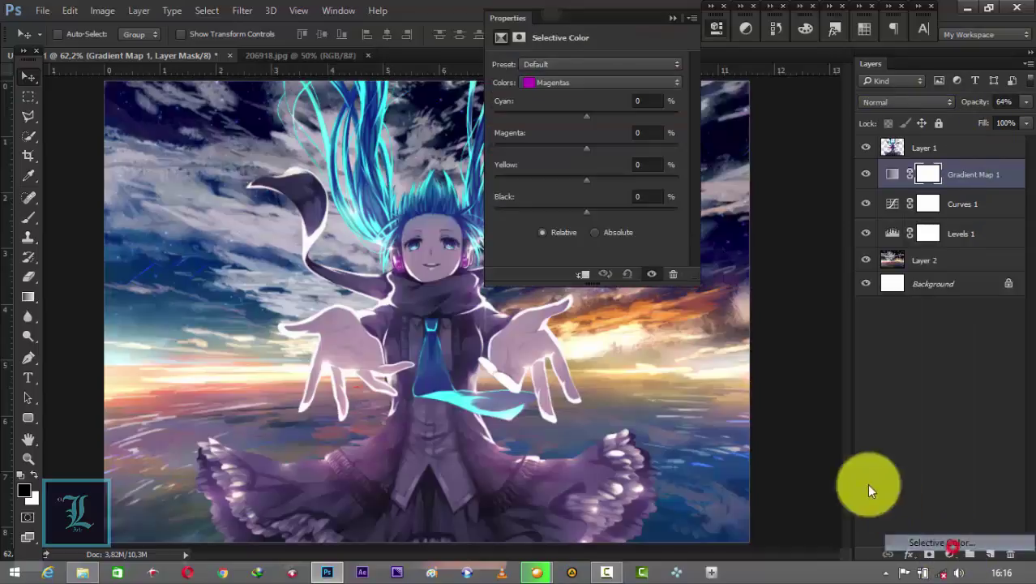
pyautogui.click(590, 82)
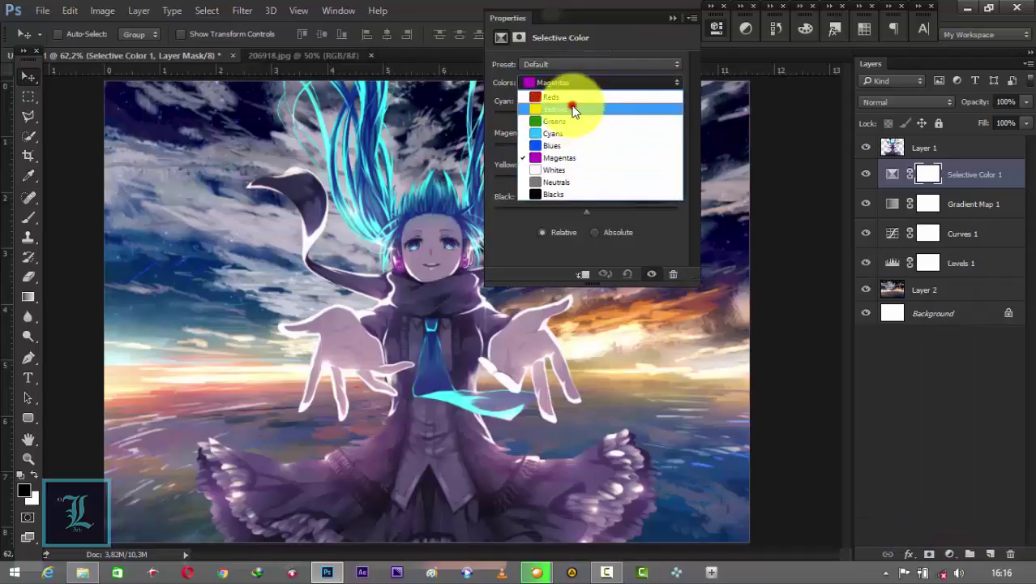
pyautogui.click(572, 107)
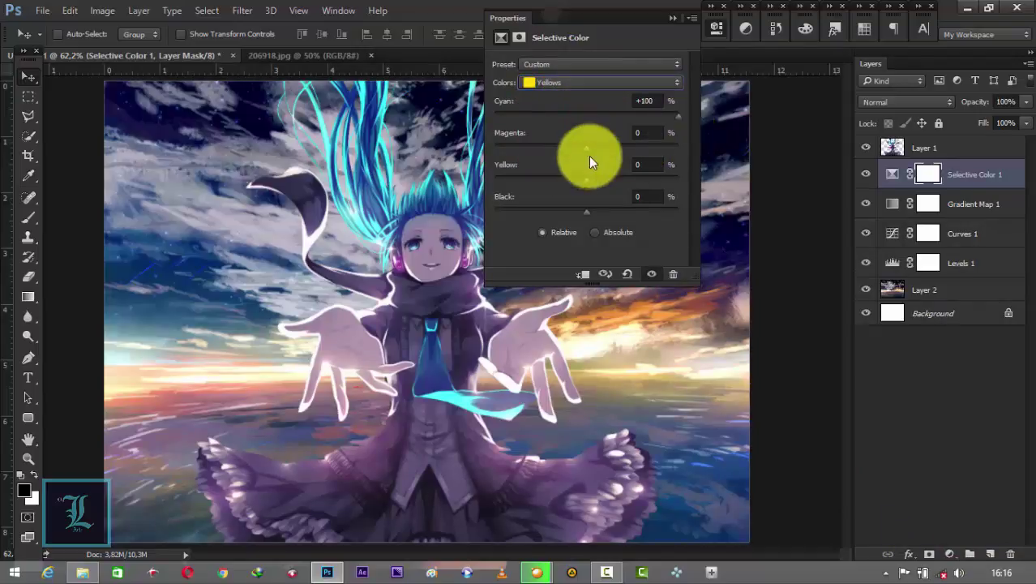
# Step: Set the Yellows to Cyan +100, Magenta +100, Yellow −100 and Black +40
pyautogui.moveTo(587, 148); pyautogui.dragTo(471, 150)
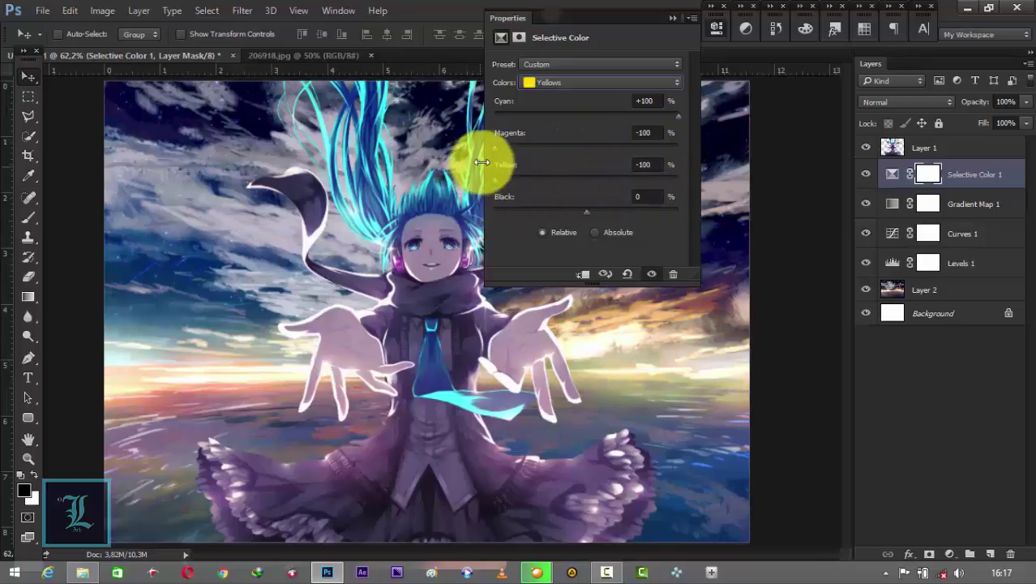
pyautogui.moveTo(503, 148); pyautogui.dragTo(700, 153)
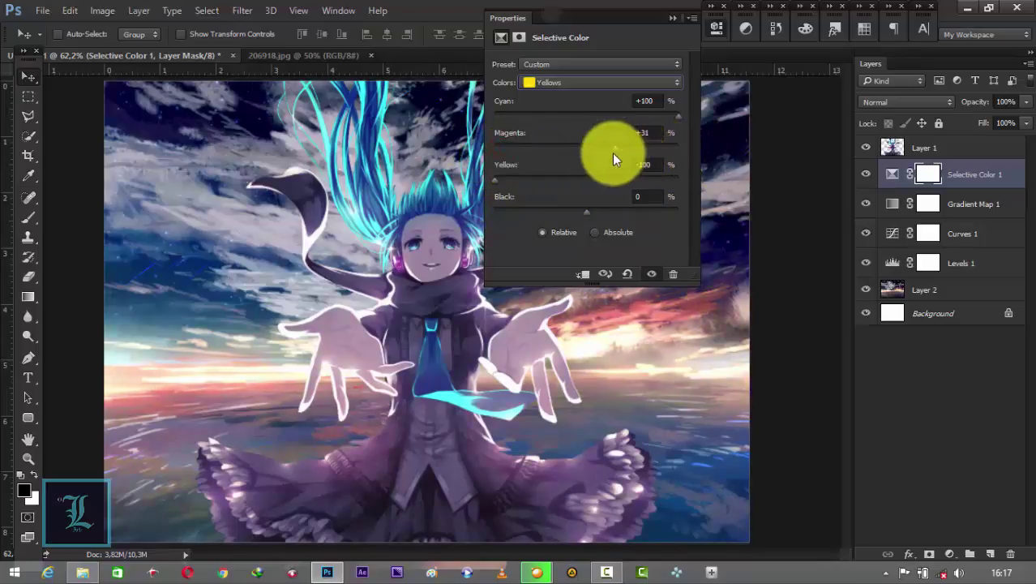
pyautogui.moveTo(593, 154); pyautogui.dragTo(697, 165)
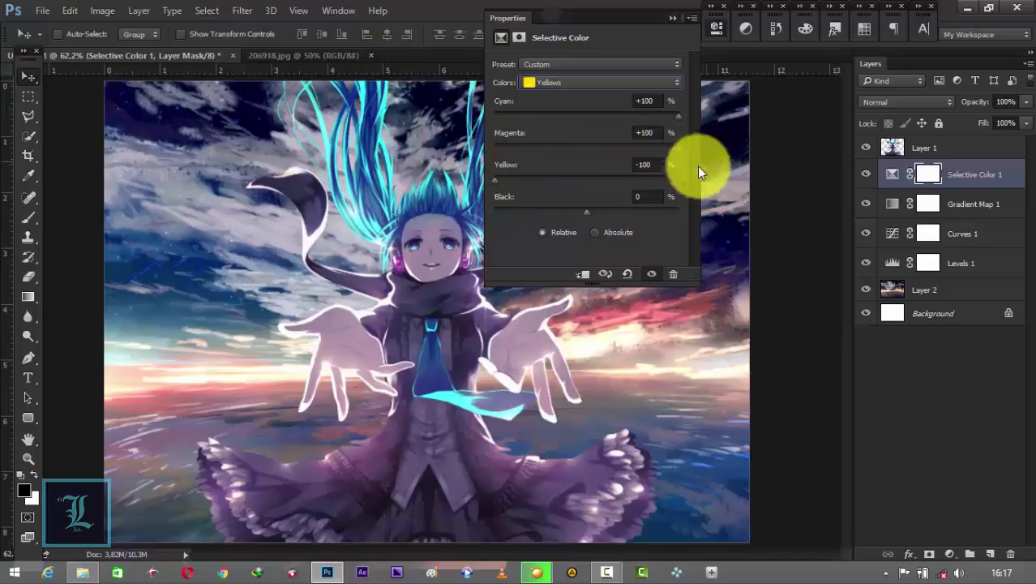
pyautogui.moveTo(595, 212); pyautogui.dragTo(623, 213)
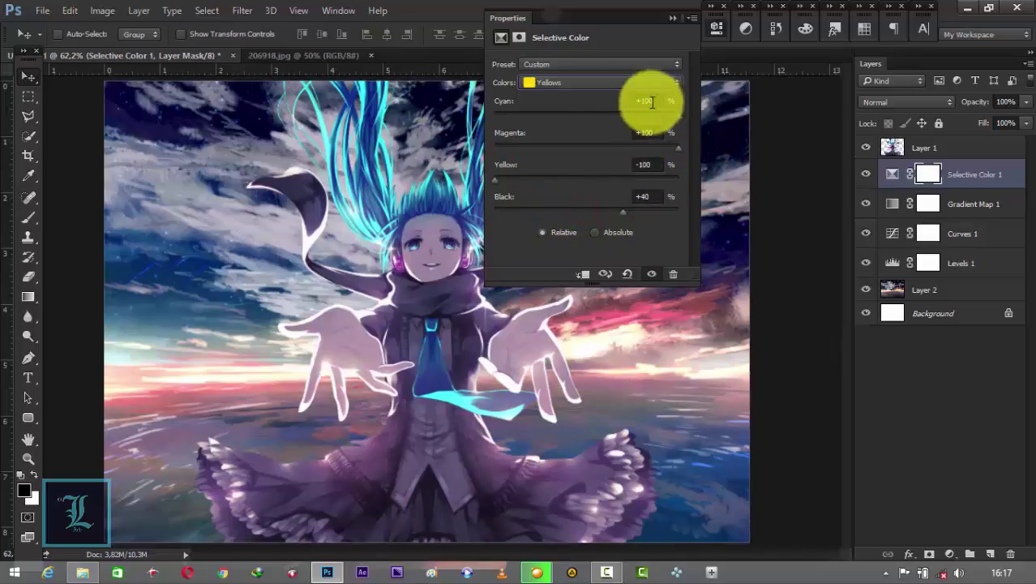
pyautogui.write('+42')
pyautogui.moveTo(521, 104); pyautogui.dragTo(393, 99)
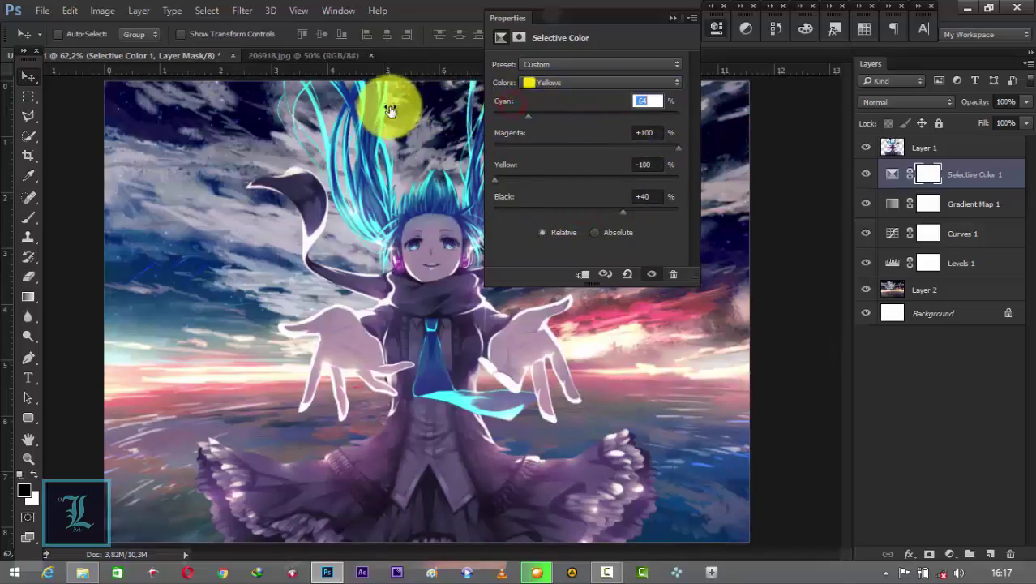
pyautogui.moveTo(226, 163); pyautogui.dragTo(462, 157)
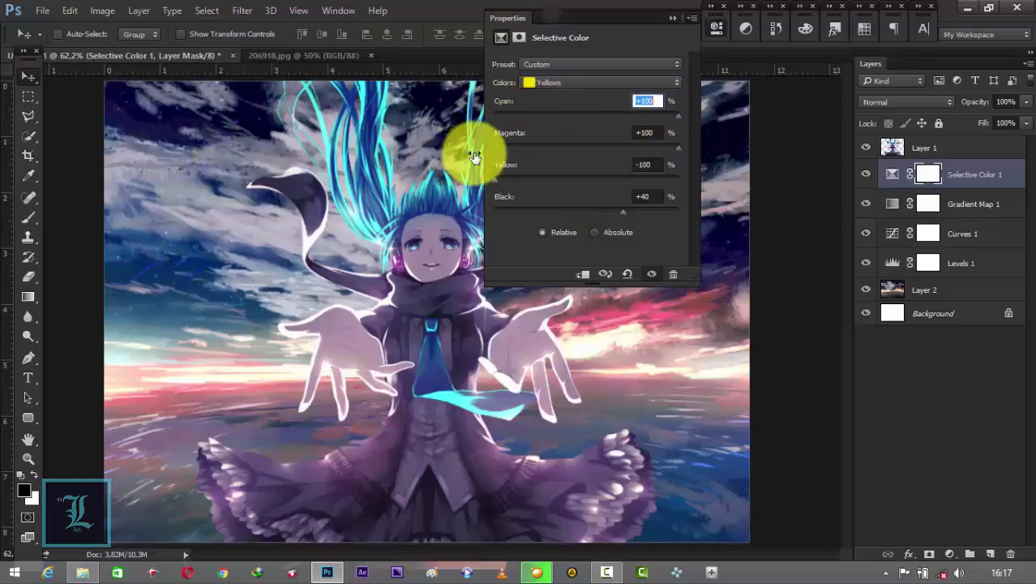
pyautogui.click(613, 45)
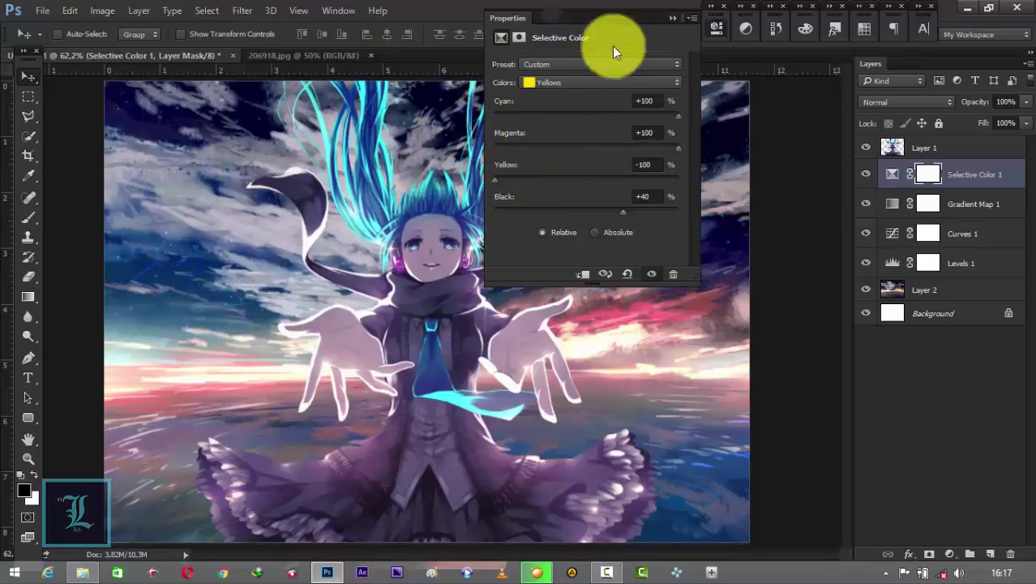
pyautogui.click(671, 18)
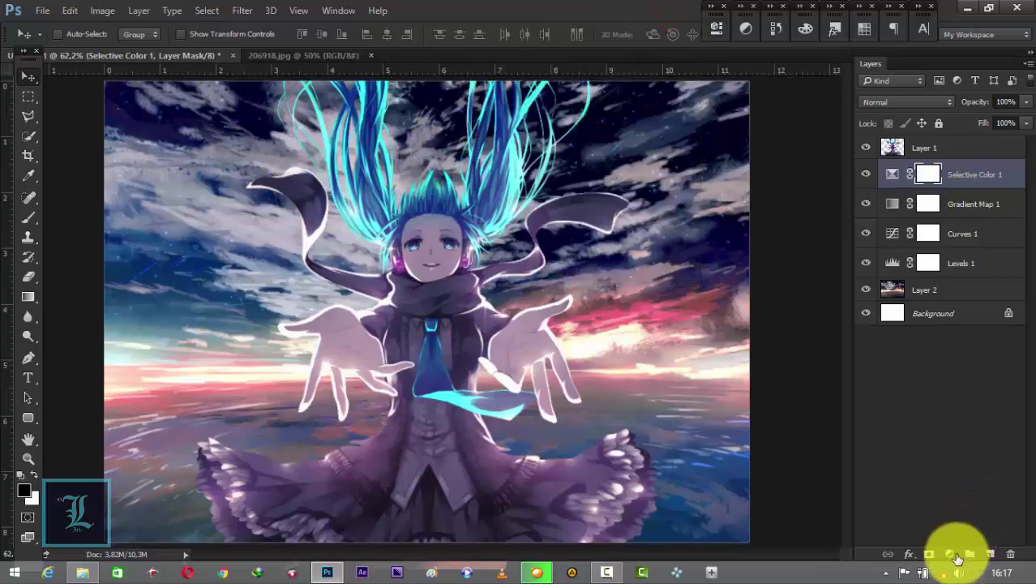
# Step: Add a Hue/Saturation layer sampling the sky's Reds, set to Hue −148 and Lightness −21
pyautogui.click(952, 556)
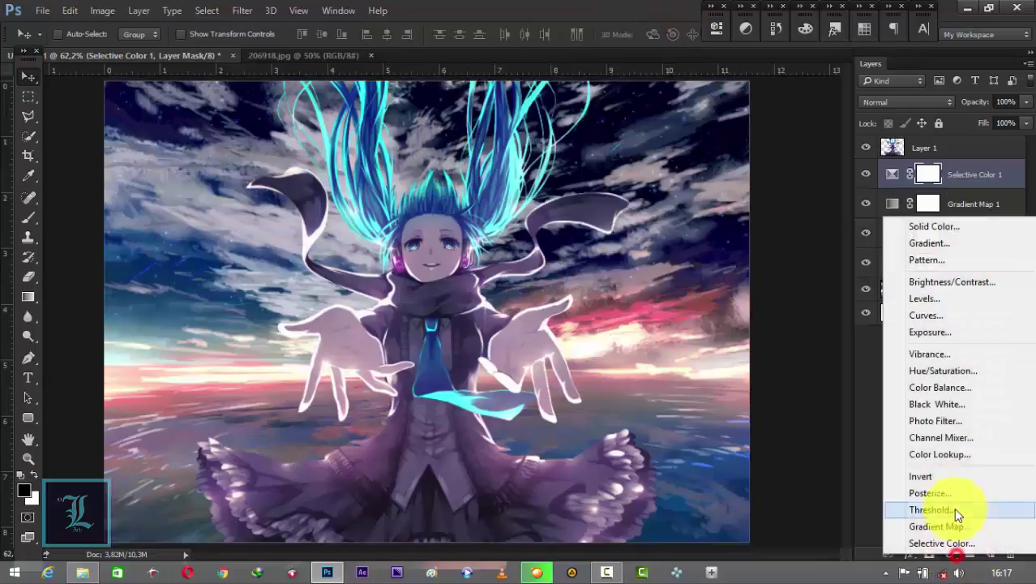
pyautogui.click(943, 370)
pyautogui.scroll(3, 718, 324)
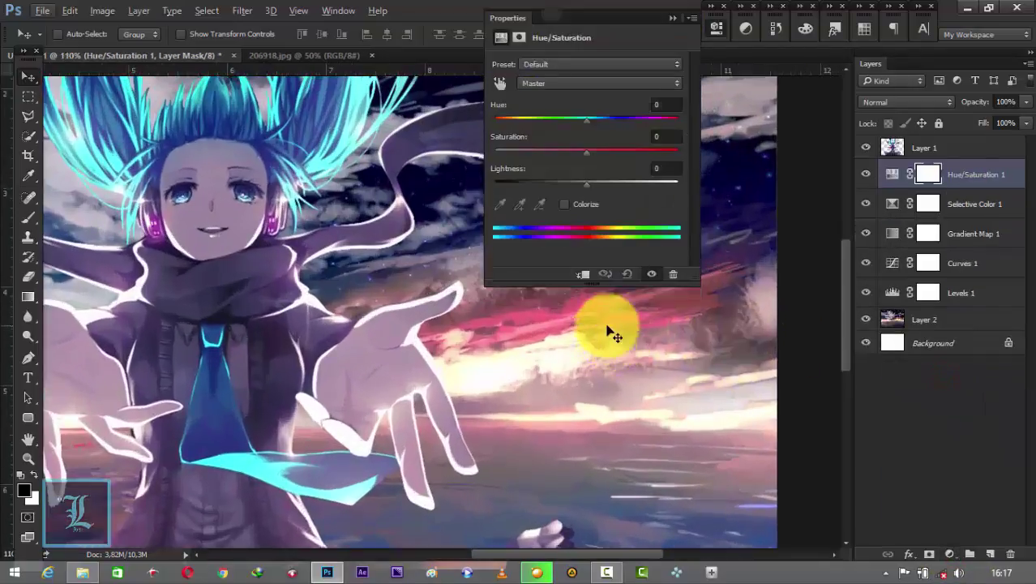
pyautogui.scroll(2, 610, 333)
pyautogui.click(499, 85)
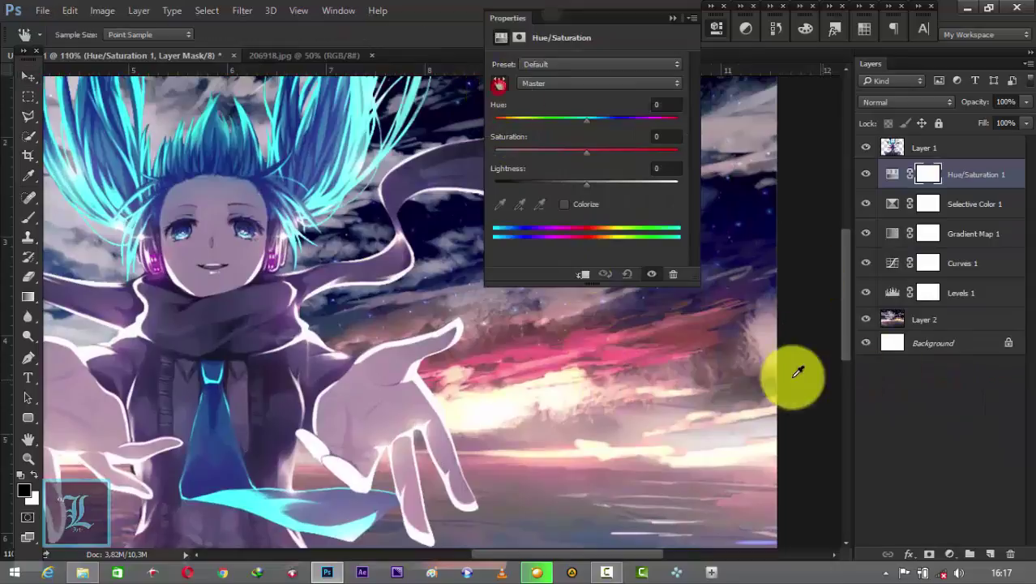
pyautogui.click(581, 340)
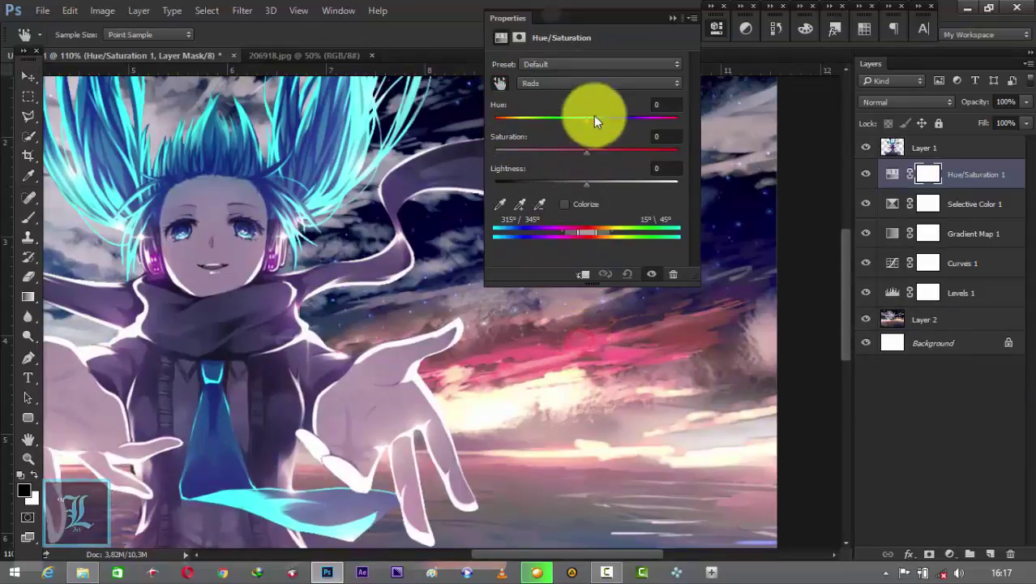
pyautogui.moveTo(602, 120); pyautogui.dragTo(524, 142)
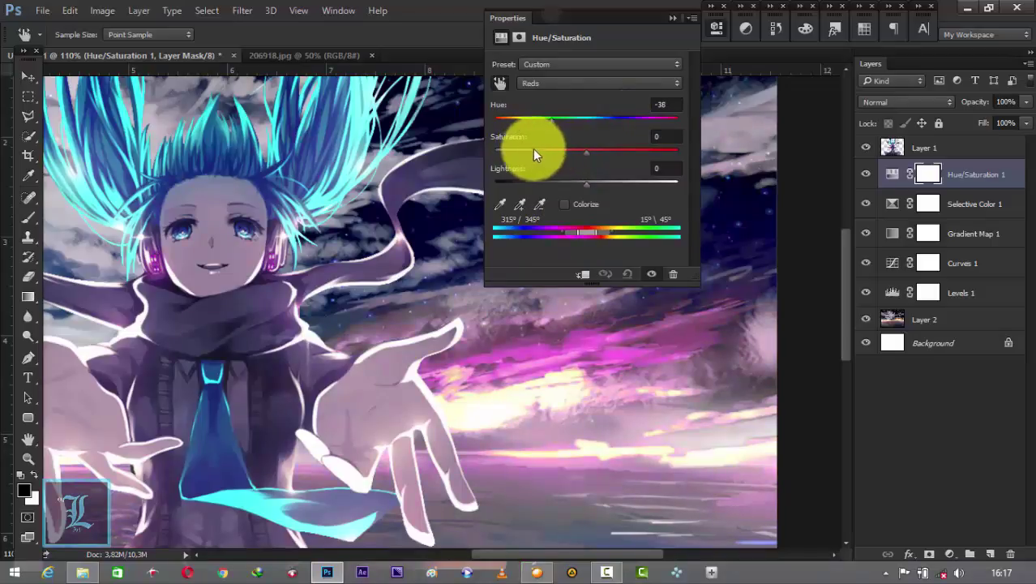
pyautogui.moveTo(524, 142)
pyautogui.mouseDown()
pyautogui.moveTo(463, 156)
pyautogui.moveTo(506, 128)
pyautogui.mouseUp()
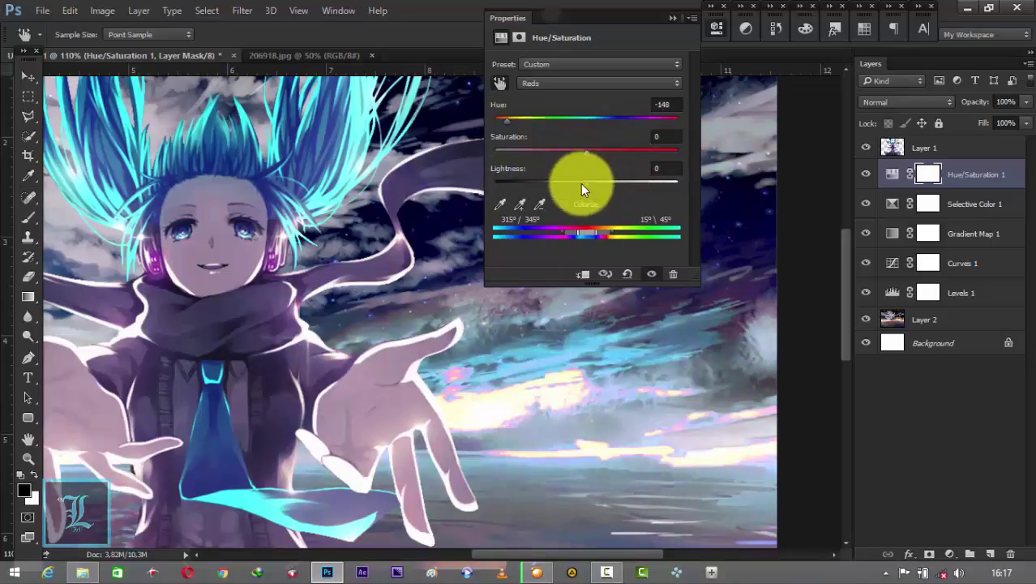
pyautogui.moveTo(581, 183); pyautogui.dragTo(567, 183)
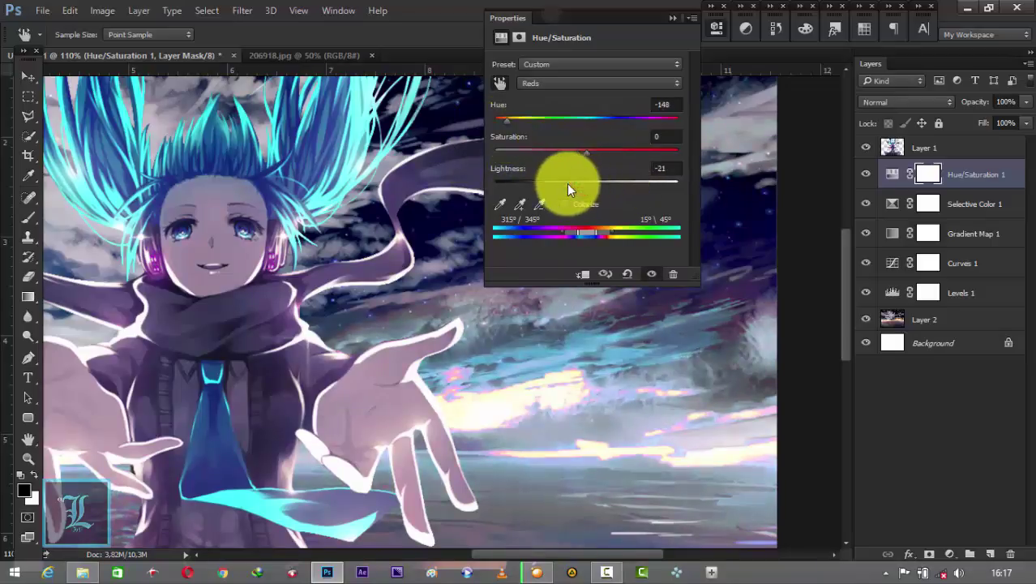
# Step: Add Hue/Saturation 2 shifting the Yellows to Hue −180 and Lightness −6
pyautogui.click(950, 558)
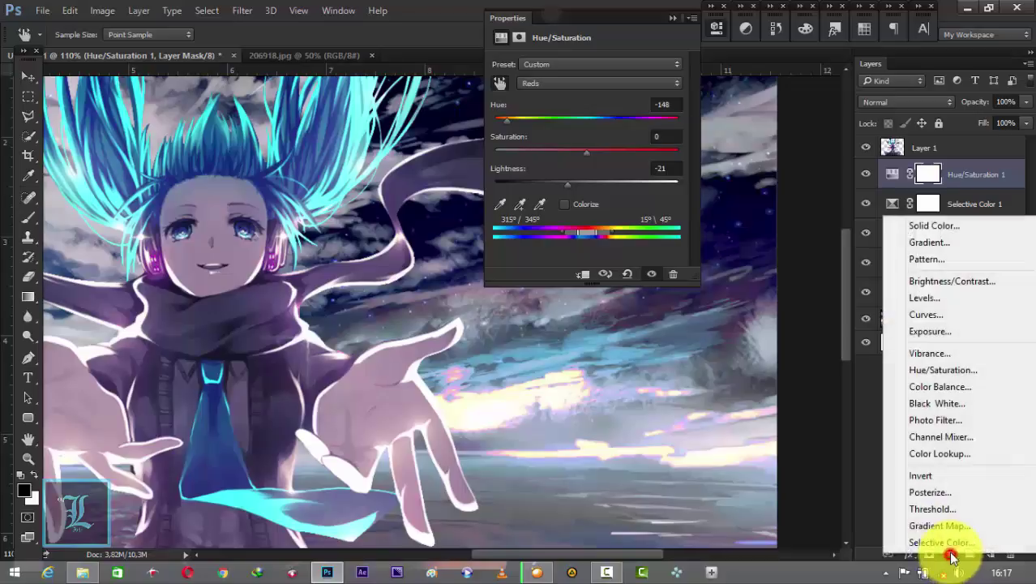
pyautogui.click(941, 370)
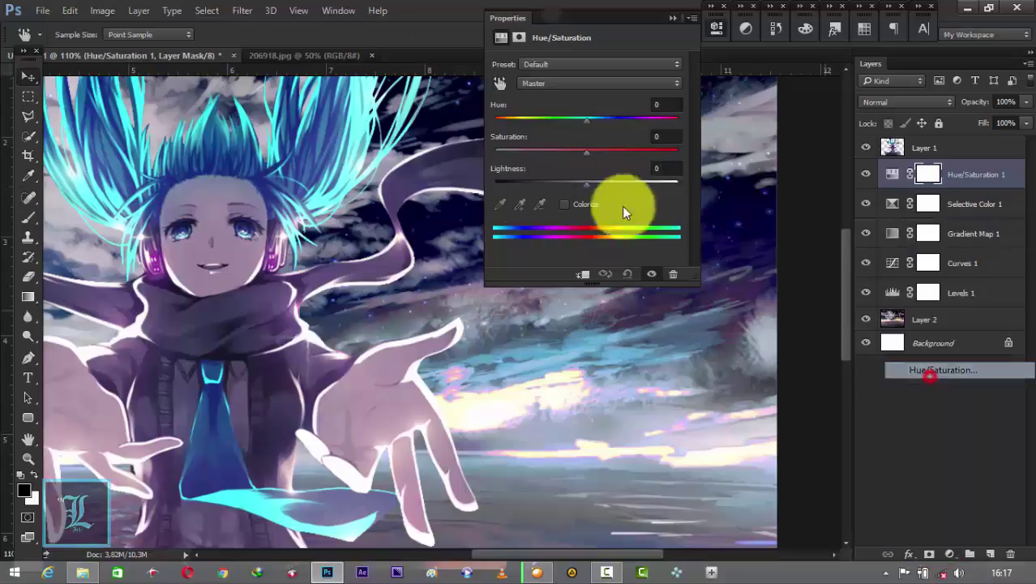
pyautogui.click(506, 85)
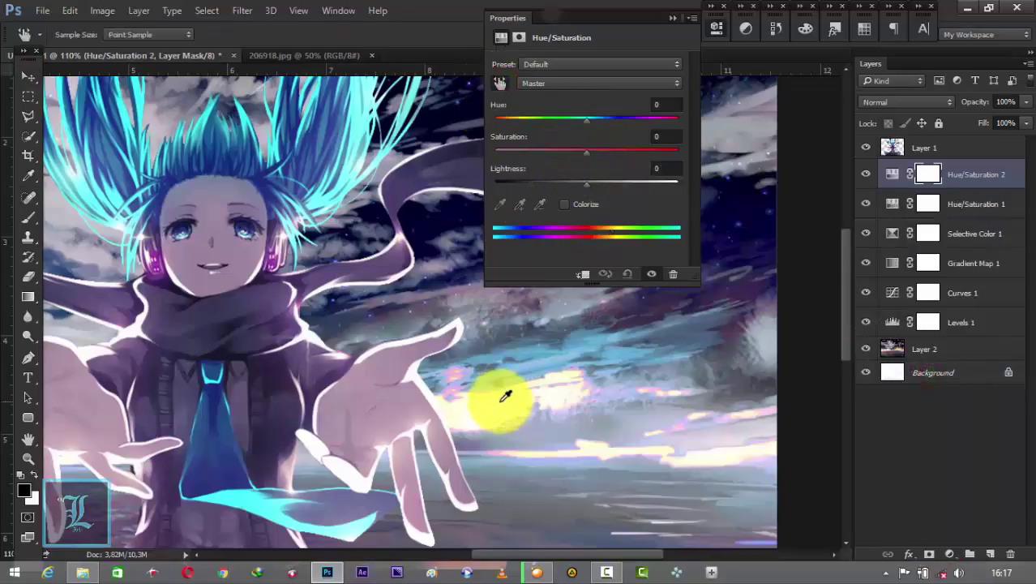
pyautogui.moveTo(582, 128); pyautogui.dragTo(723, 162)
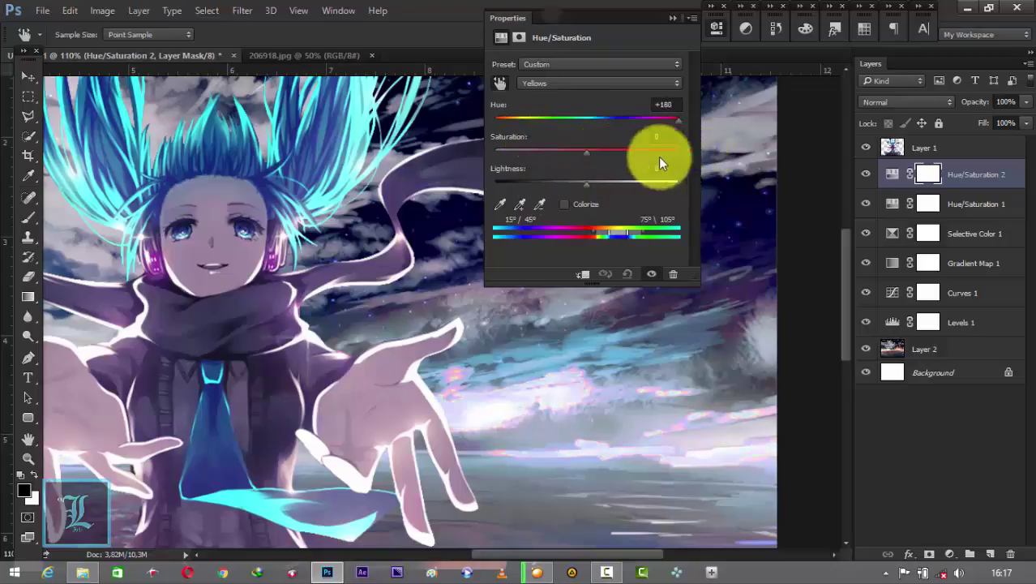
pyautogui.moveTo(659, 157); pyautogui.dragTo(467, 173)
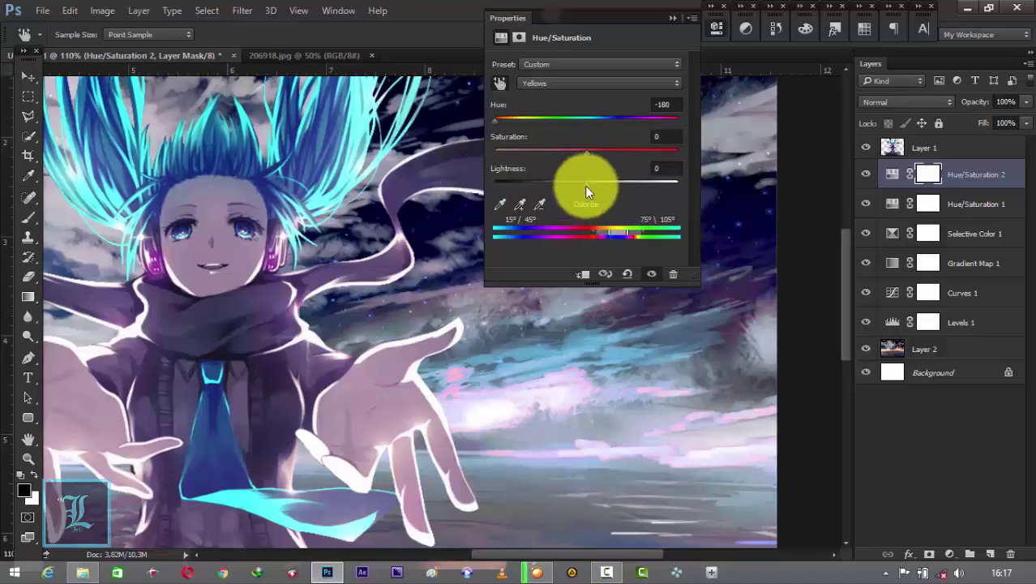
pyautogui.moveTo(587, 191)
pyautogui.mouseDown()
pyautogui.moveTo(564, 192)
pyautogui.moveTo(580, 187)
pyautogui.mouseUp()
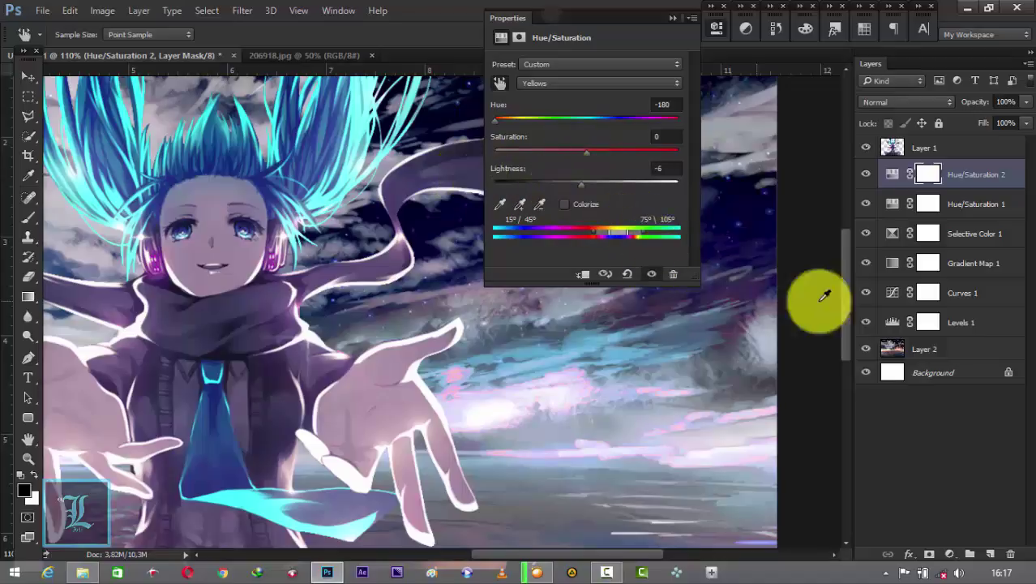
# Step: Add Hue/Saturation 3 shifting the Reds to Hue −99
pyautogui.click(949, 554)
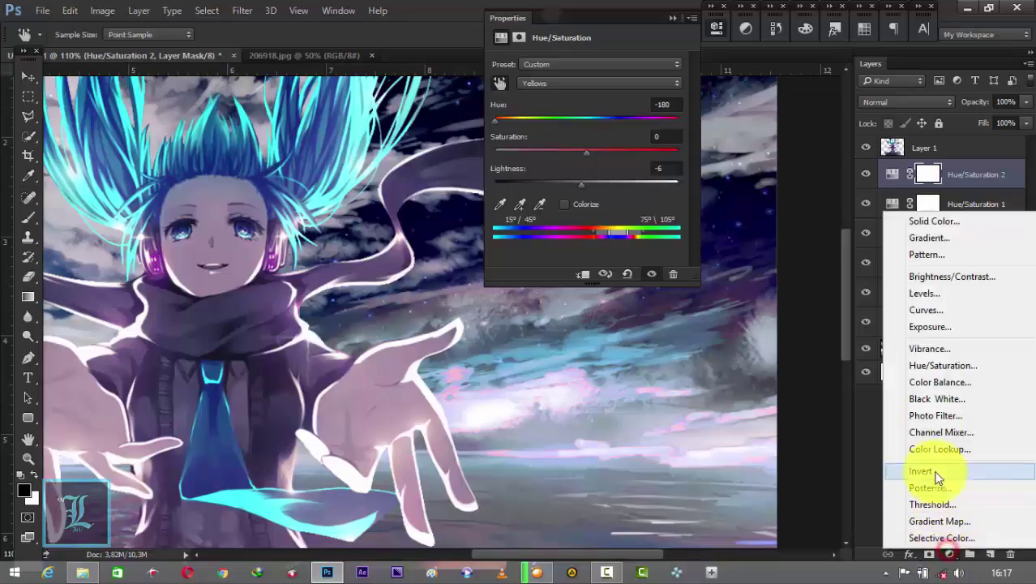
pyautogui.click(923, 367)
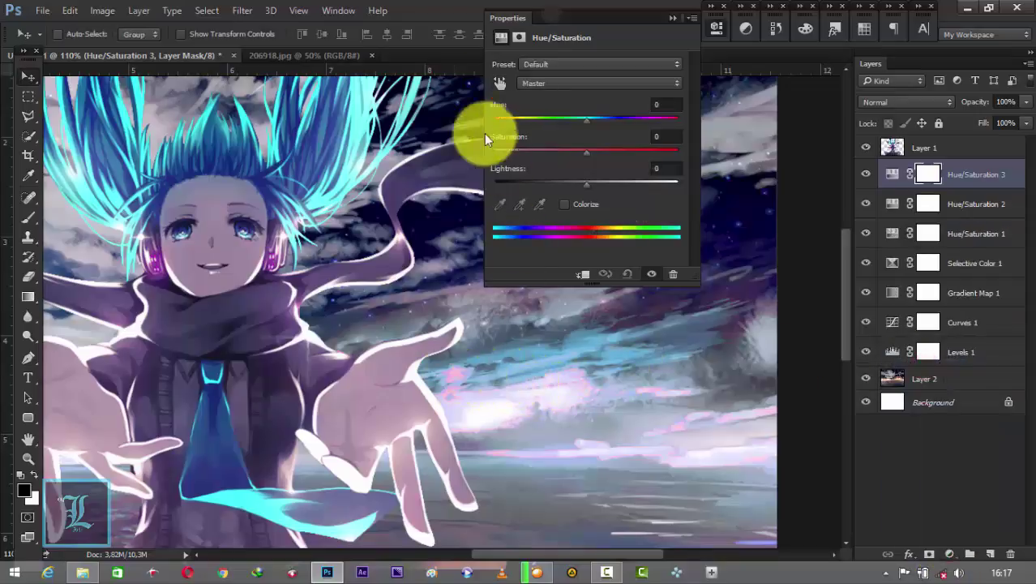
pyautogui.click(498, 86)
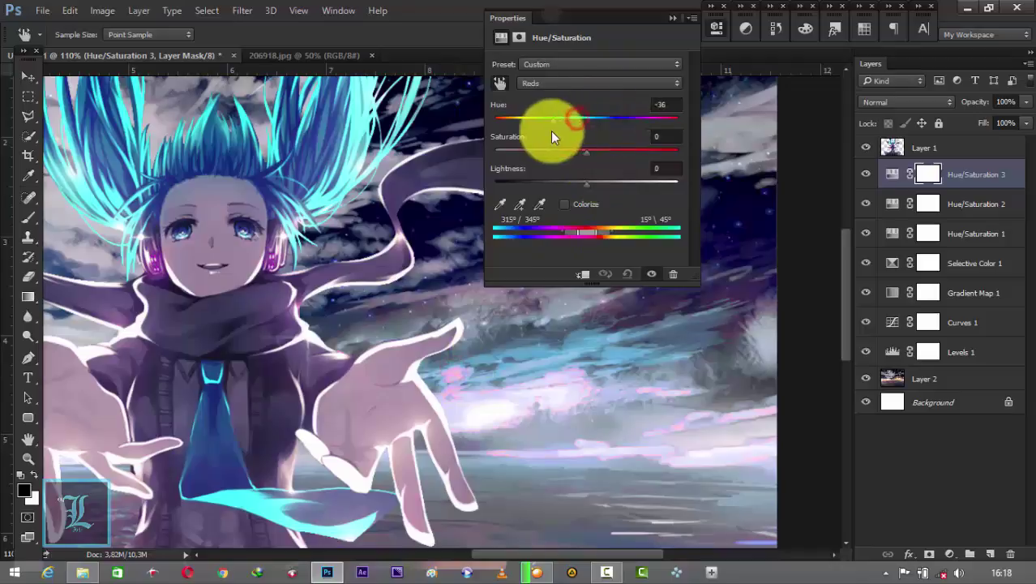
pyautogui.moveTo(505, 137); pyautogui.dragTo(526, 140)
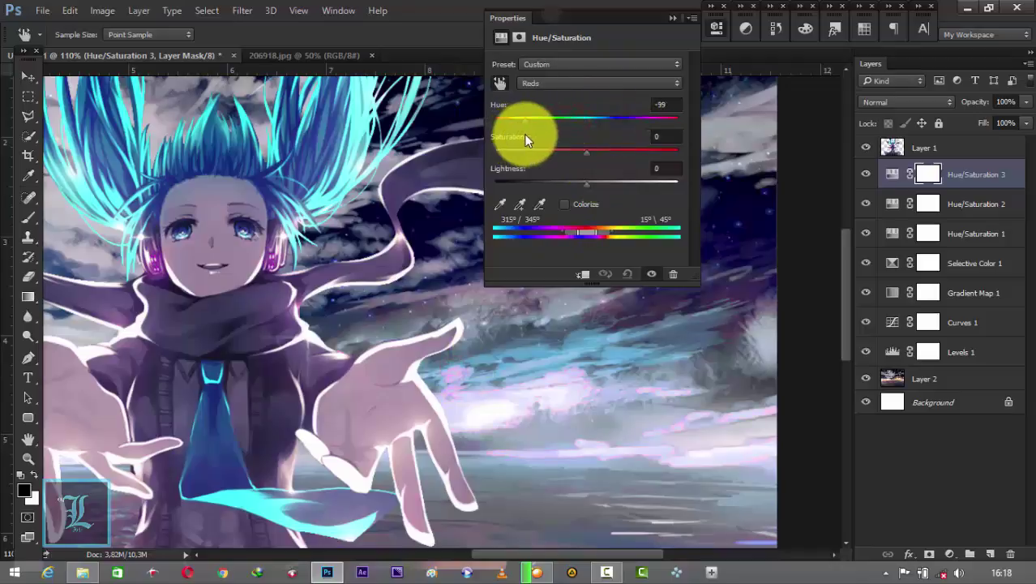
pyautogui.scroll(-2, 532, 382)
pyautogui.scroll(-3, 521, 377)
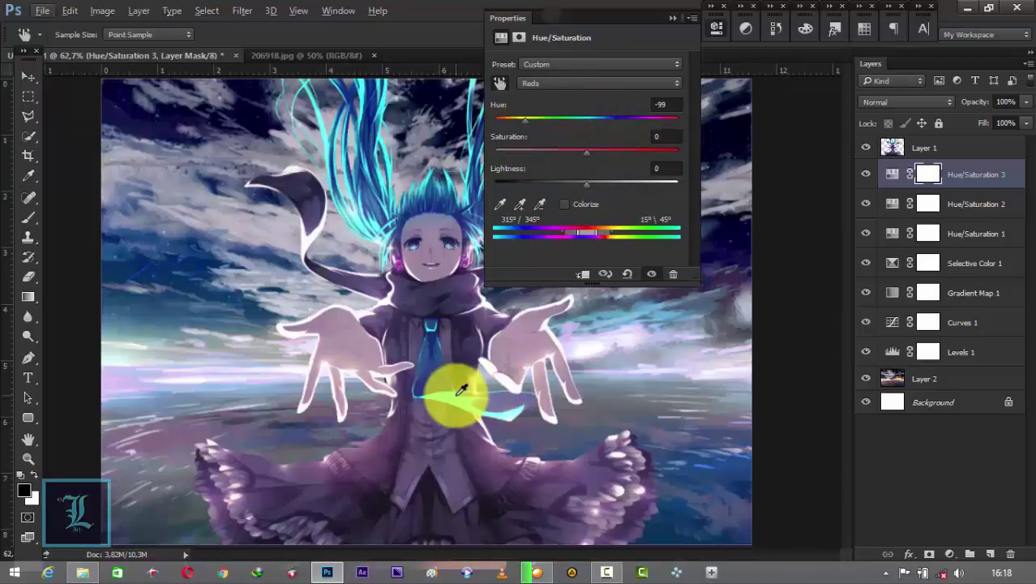
# Step: Group the adjustment layers down to Levels 1 into an 'Adjustment Background' folder
pyautogui.click(670, 18)
pyautogui.keyDown('shift'); pyautogui.click(968, 353); pyautogui.keyUp('shift')
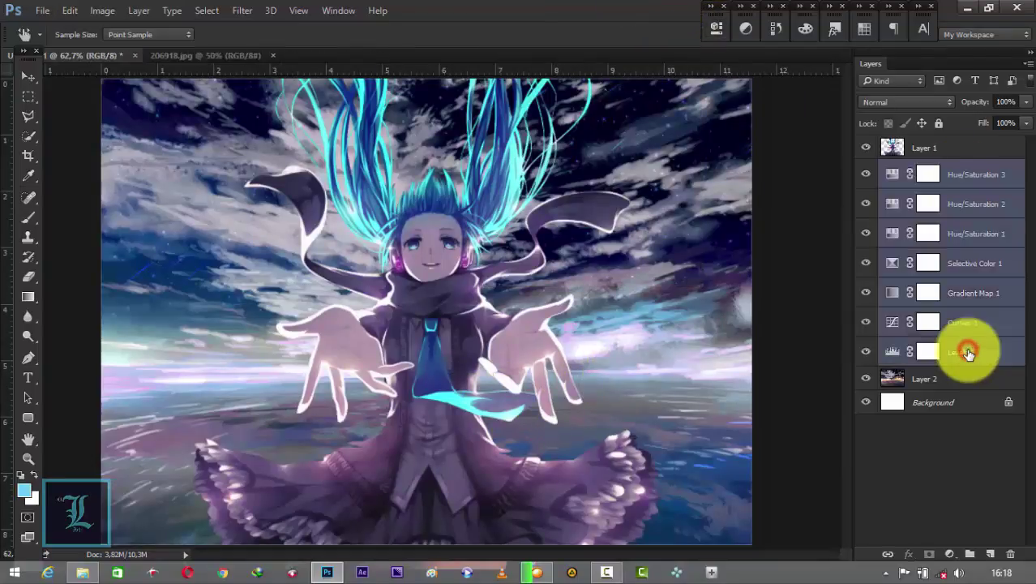
pyautogui.hotkey('ctrl', 'g')
pyautogui.write('Adjustme')
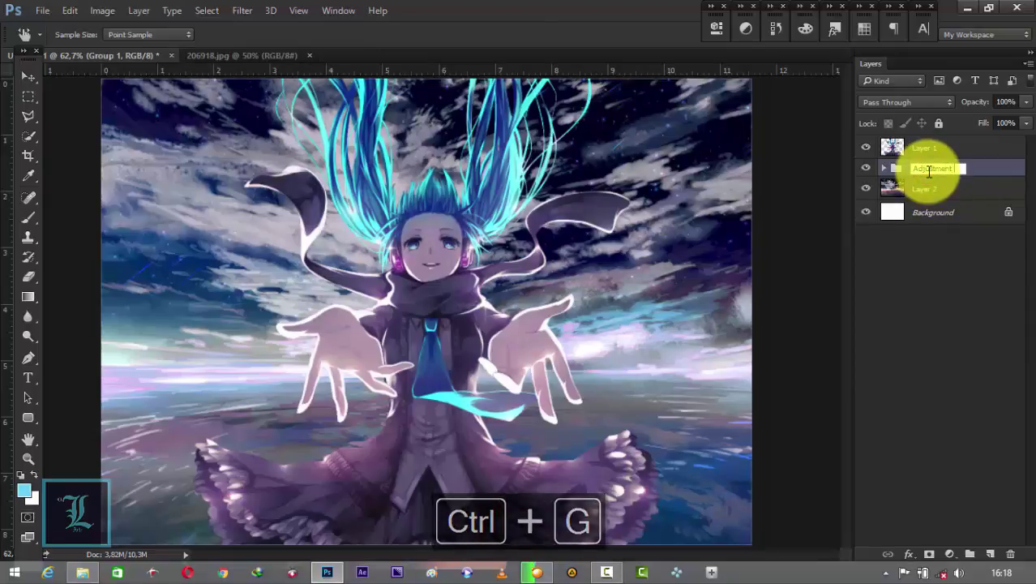
pyautogui.write('nt E')
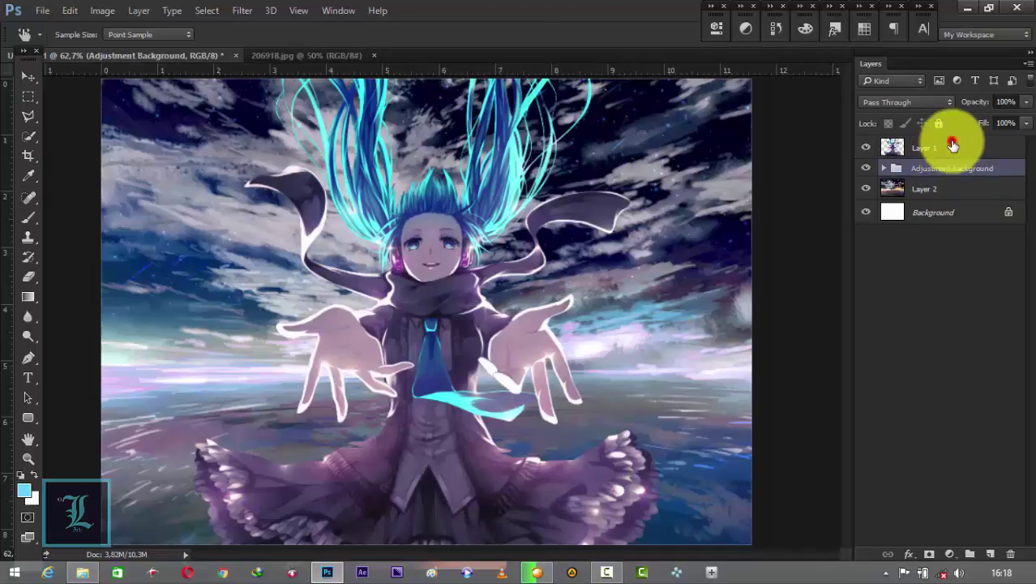
# Step: Select Layer 1, the cut-out character layer
pyautogui.click(953, 147)
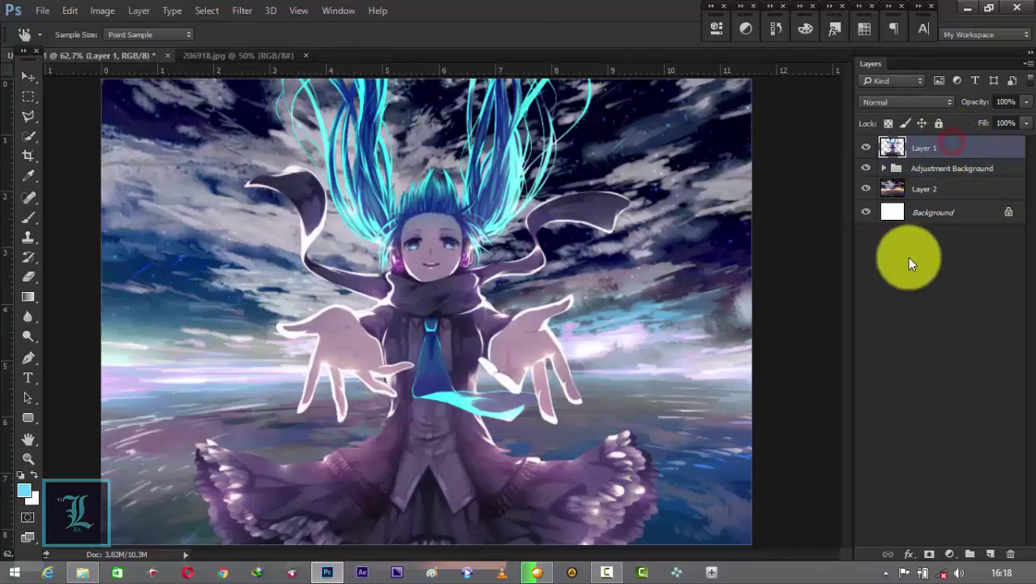
pyautogui.click(972, 166)
pyautogui.click(947, 150)
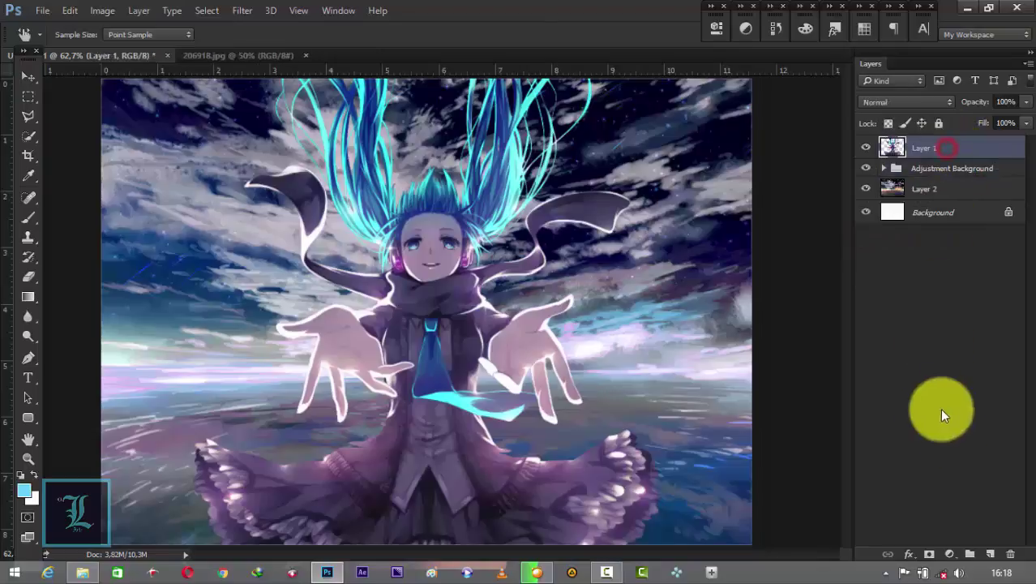
# Step: Add a new empty layer clipped as a mask to the character layer
pyautogui.click(963, 556)
pyautogui.rightClick(977, 147)
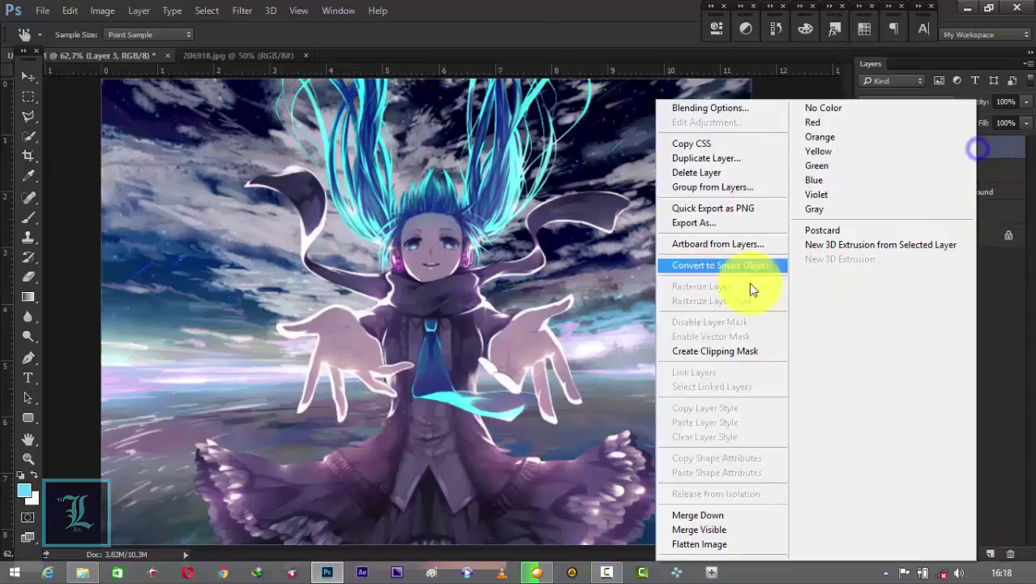
pyautogui.click(706, 350)
# Step: Paint black over the whole character with a soft 212 px brush
pyautogui.press('b')
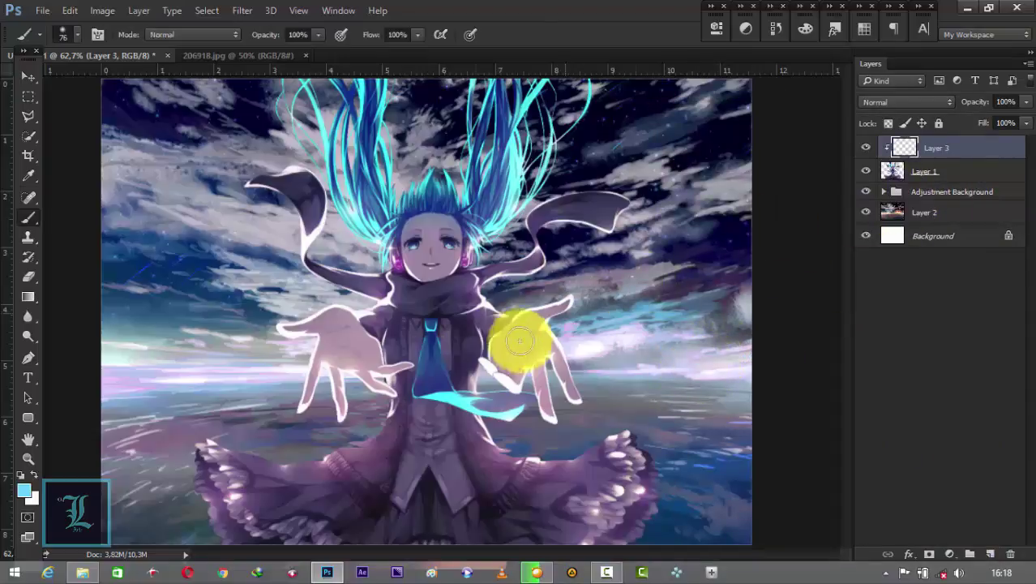
pyautogui.rightClick(403, 370)
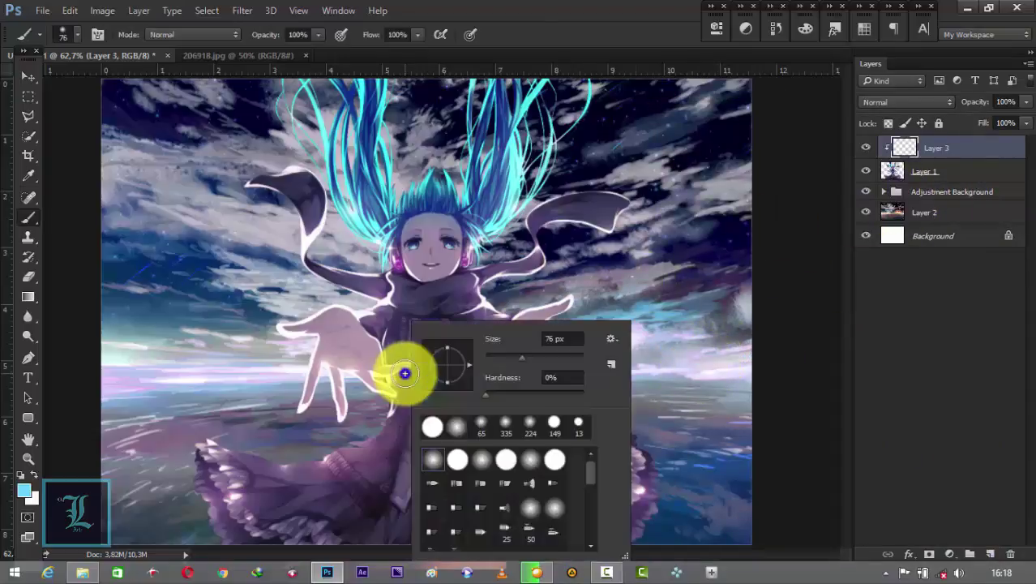
pyautogui.click(22, 477)
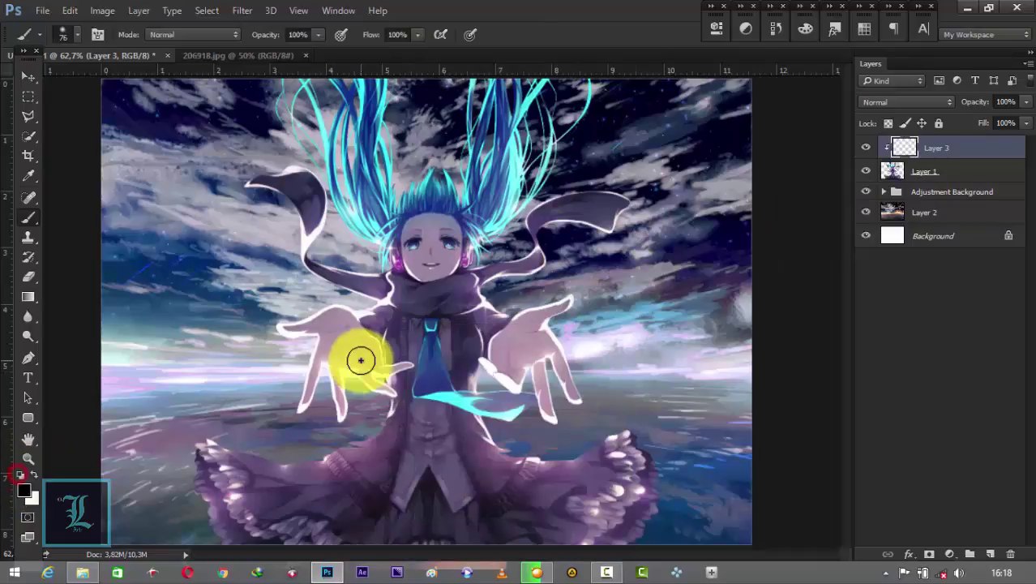
pyautogui.rightClick(356, 362)
pyautogui.click(453, 343)
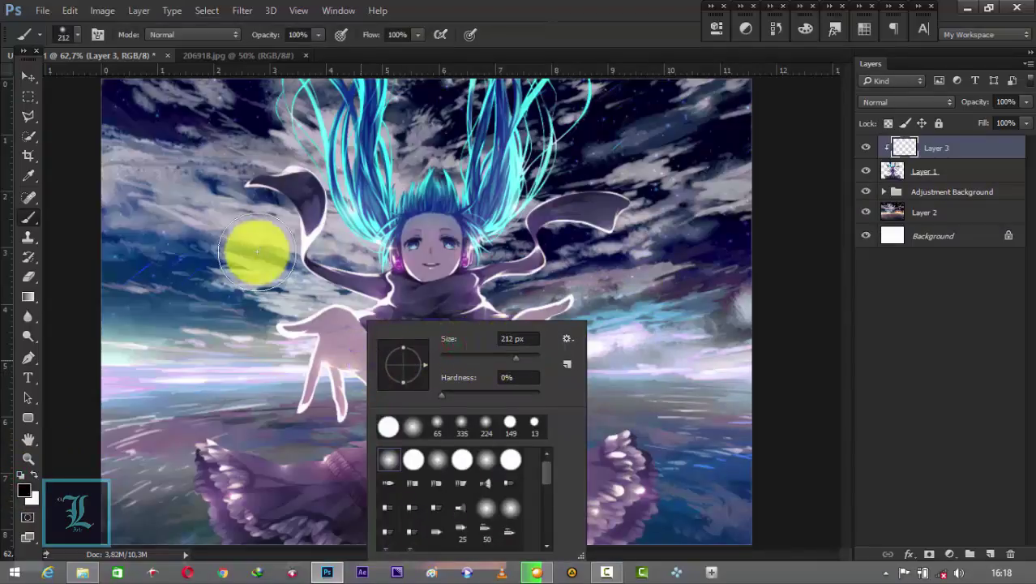
pyautogui.press('Return')
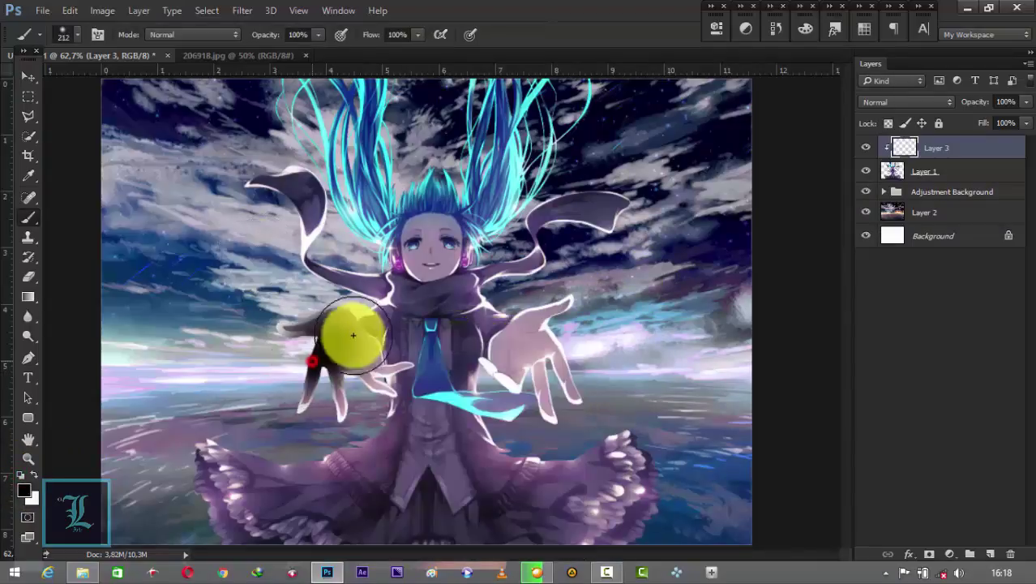
pyautogui.moveTo(296, 317)
pyautogui.mouseDown()
pyautogui.moveTo(289, 386)
pyautogui.moveTo(359, 352)
pyautogui.moveTo(352, 341)
pyautogui.moveTo(423, 374)
pyautogui.moveTo(521, 363)
pyautogui.moveTo(446, 430)
pyautogui.moveTo(256, 460)
pyautogui.moveTo(342, 504)
pyautogui.moveTo(320, 398)
pyautogui.moveTo(330, 296)
pyautogui.moveTo(398, 162)
pyautogui.moveTo(636, 259)
pyautogui.moveTo(588, 227)
pyautogui.moveTo(598, 112)
pyautogui.mouseUp()
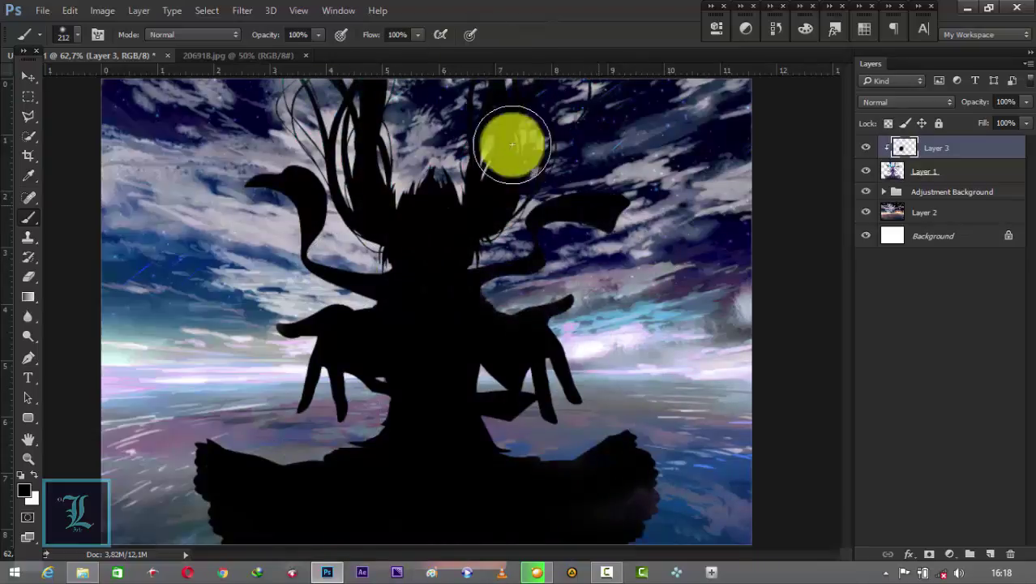
# Step: Lower the black shading layer's opacity to 45%
pyautogui.moveTo(977, 103); pyautogui.dragTo(1028, 101)
pyautogui.click(977, 98)
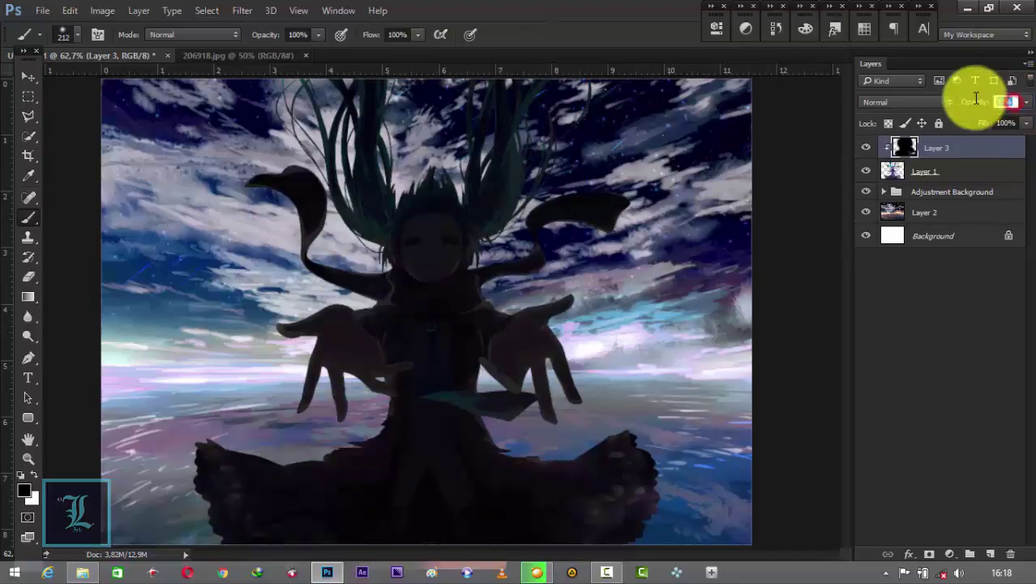
pyautogui.write('5')
pyautogui.press('Return')
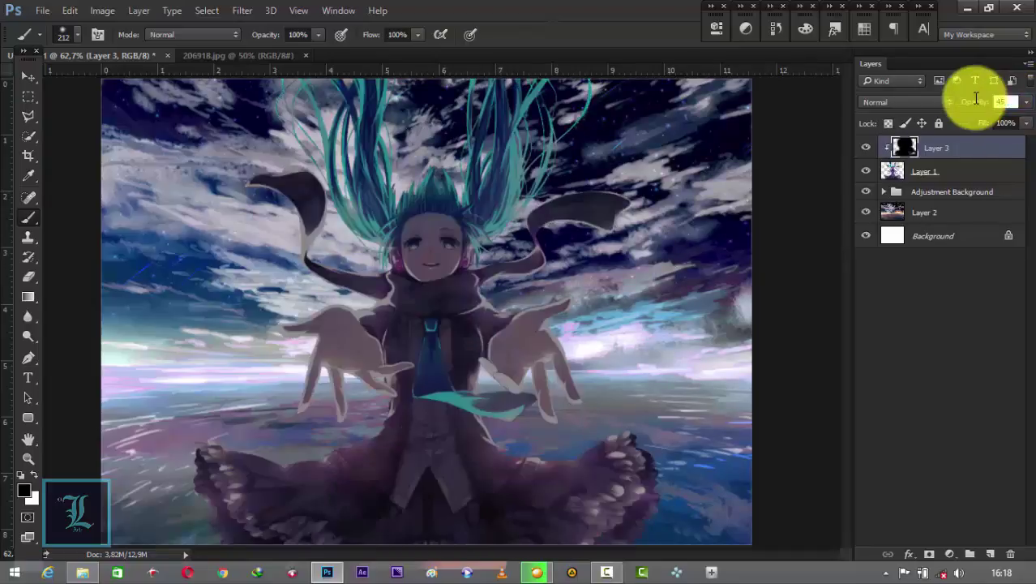
# Step: Set up the Eraser with a soft round 94 px tip
pyautogui.press('e')
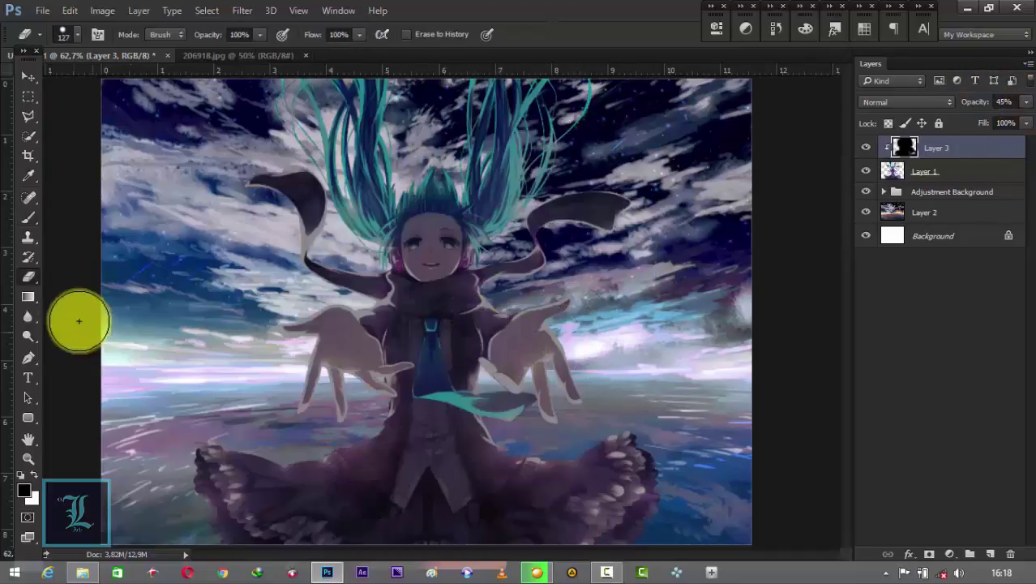
pyautogui.rightClick(445, 325)
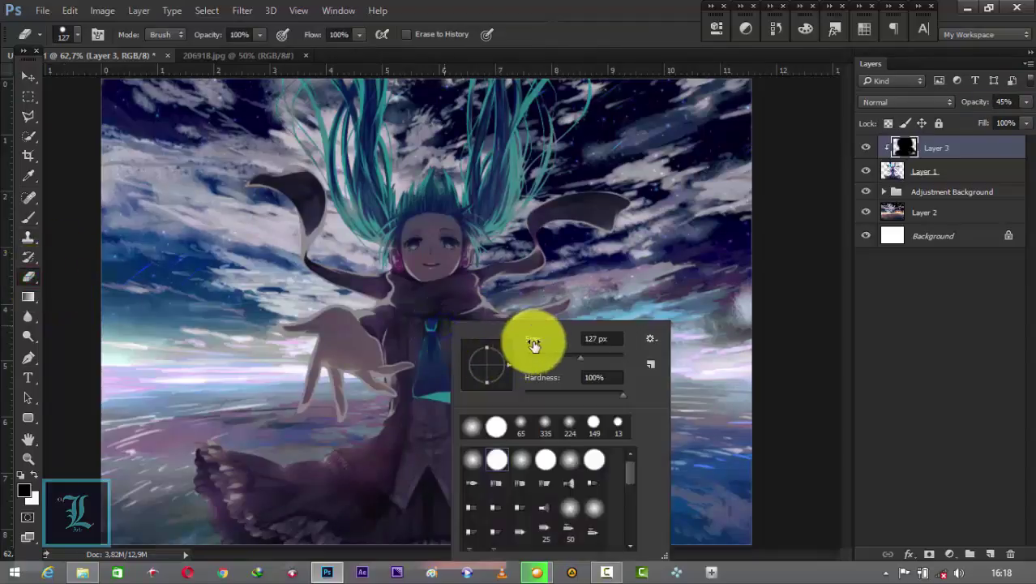
pyautogui.moveTo(533, 339); pyautogui.dragTo(372, 365)
pyautogui.click(341, 339)
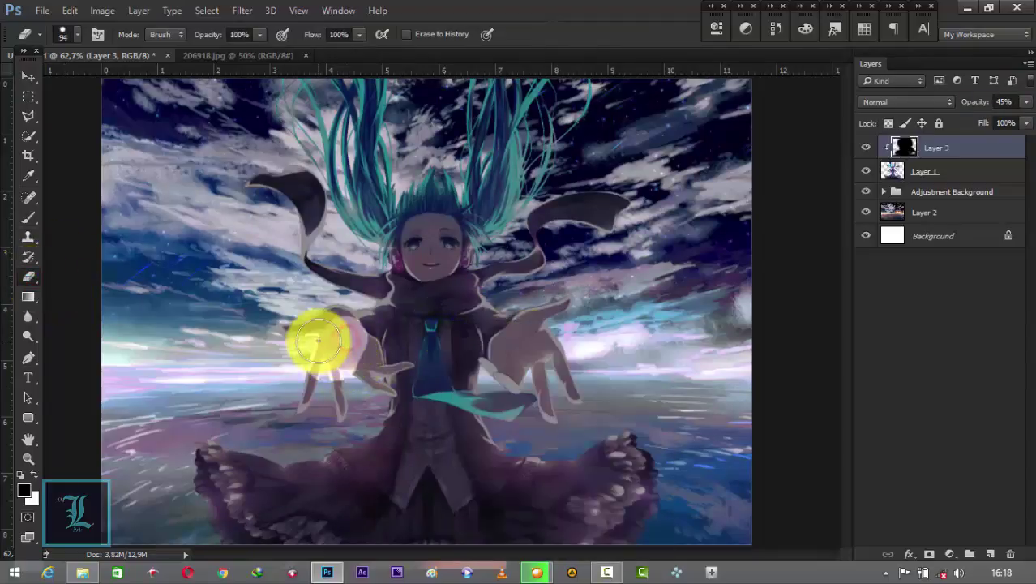
pyautogui.rightClick(317, 341)
pyautogui.click(346, 459)
pyautogui.click(307, 358)
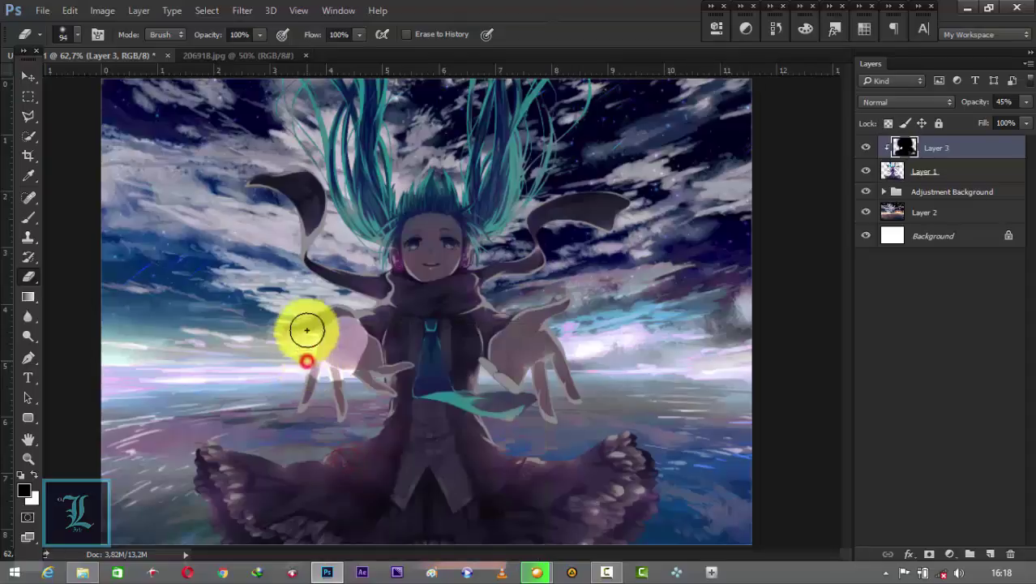
# Step: Erase Layer 3's dark overlay from the hands, face and hair, then reselect Layer 3
pyautogui.moveTo(316, 321)
pyautogui.mouseDown()
pyautogui.moveTo(336, 320)
pyautogui.moveTo(367, 377)
pyautogui.moveTo(301, 433)
pyautogui.moveTo(302, 324)
pyautogui.moveTo(277, 301)
pyautogui.moveTo(280, 248)
pyautogui.moveTo(247, 147)
pyautogui.moveTo(301, 158)
pyautogui.moveTo(271, 165)
pyautogui.moveTo(326, 168)
pyautogui.moveTo(334, 231)
pyautogui.moveTo(326, 245)
pyautogui.moveTo(360, 259)
pyautogui.moveTo(312, 88)
pyautogui.moveTo(290, 146)
pyautogui.moveTo(278, 80)
pyautogui.moveTo(306, 163)
pyautogui.moveTo(347, 215)
pyautogui.moveTo(317, 55)
pyautogui.moveTo(390, 164)
pyautogui.moveTo(389, 120)
pyautogui.moveTo(377, 174)
pyautogui.moveTo(425, 164)
pyautogui.moveTo(456, 180)
pyautogui.moveTo(440, 111)
pyautogui.moveTo(486, 42)
pyautogui.moveTo(505, 162)
pyautogui.moveTo(493, 236)
pyautogui.moveTo(519, 216)
pyautogui.moveTo(539, 93)
pyautogui.moveTo(534, 127)
pyautogui.moveTo(584, 101)
pyautogui.moveTo(499, 294)
pyautogui.moveTo(479, 249)
pyautogui.moveTo(491, 219)
pyautogui.moveTo(475, 266)
pyautogui.moveTo(412, 300)
pyautogui.moveTo(282, 328)
pyautogui.moveTo(331, 308)
pyautogui.moveTo(234, 291)
pyautogui.moveTo(411, 333)
pyautogui.moveTo(505, 300)
pyautogui.moveTo(543, 274)
pyautogui.moveTo(558, 240)
pyautogui.moveTo(638, 240)
pyautogui.moveTo(653, 220)
pyautogui.moveTo(597, 169)
pyautogui.moveTo(518, 200)
pyautogui.moveTo(465, 237)
pyautogui.moveTo(480, 245)
pyautogui.moveTo(500, 378)
pyautogui.moveTo(527, 325)
pyautogui.moveTo(554, 316)
pyautogui.moveTo(528, 353)
pyautogui.moveTo(558, 438)
pyautogui.moveTo(553, 355)
pyautogui.moveTo(575, 327)
pyautogui.moveTo(548, 326)
pyautogui.moveTo(513, 398)
pyautogui.moveTo(518, 310)
pyautogui.moveTo(504, 297)
pyautogui.moveTo(523, 394)
pyautogui.moveTo(512, 434)
pyautogui.moveTo(555, 440)
pyautogui.moveTo(620, 417)
pyautogui.moveTo(631, 474)
pyautogui.moveTo(596, 548)
pyautogui.moveTo(625, 521)
pyautogui.moveTo(643, 437)
pyautogui.moveTo(635, 423)
pyautogui.moveTo(562, 444)
pyautogui.moveTo(513, 440)
pyautogui.moveTo(437, 398)
pyautogui.moveTo(493, 401)
pyautogui.moveTo(530, 452)
pyautogui.moveTo(445, 390)
pyautogui.moveTo(400, 481)
pyautogui.moveTo(301, 526)
pyautogui.moveTo(318, 545)
pyautogui.moveTo(255, 538)
pyautogui.moveTo(203, 441)
pyautogui.moveTo(227, 544)
pyautogui.moveTo(231, 458)
pyautogui.moveTo(245, 430)
pyautogui.moveTo(300, 444)
pyautogui.moveTo(238, 432)
pyautogui.moveTo(336, 439)
pyautogui.moveTo(375, 414)
pyautogui.moveTo(148, 467)
pyautogui.moveTo(312, 538)
pyautogui.moveTo(220, 525)
pyautogui.moveTo(452, 574)
pyautogui.mouseUp()
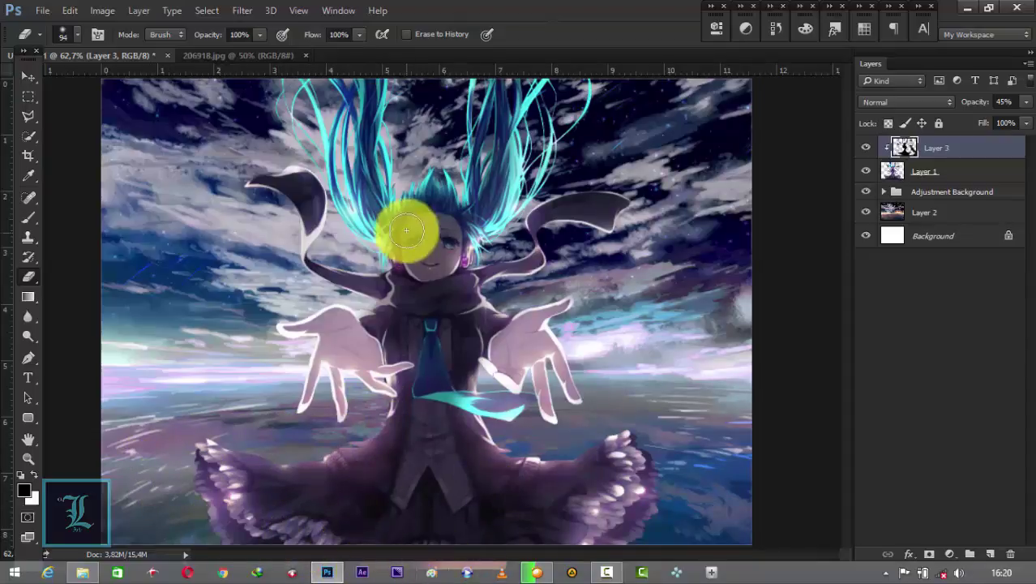
pyautogui.click(22, 79)
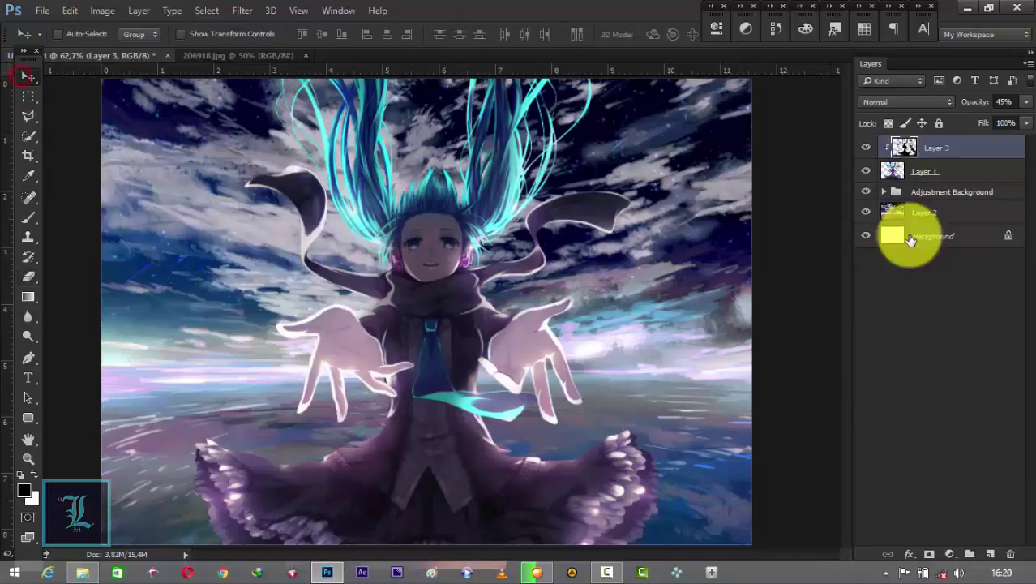
pyautogui.click(967, 192)
pyautogui.click(981, 146)
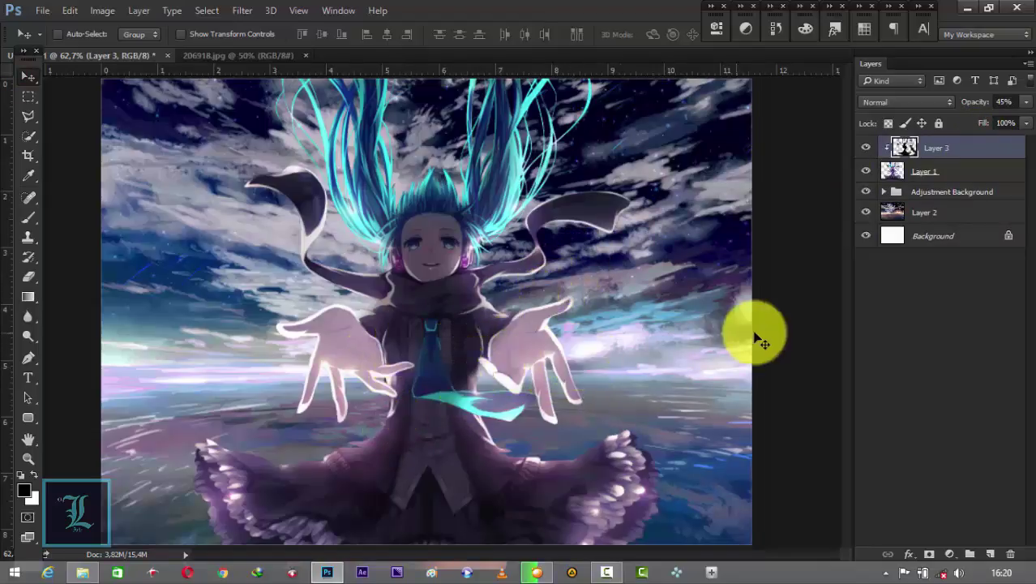
# Step: Open c4d_by_kobrax_by_Kobraxxx.png from D:\Editing\c4d in Photoshop
pyautogui.click(99, 573)
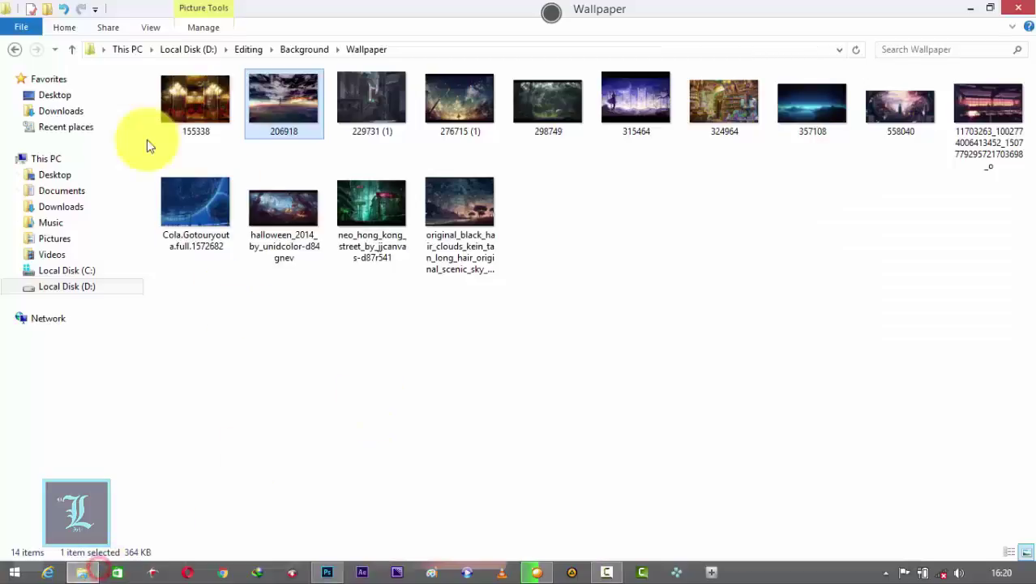
pyautogui.click(15, 50)
pyautogui.click(270, 303)
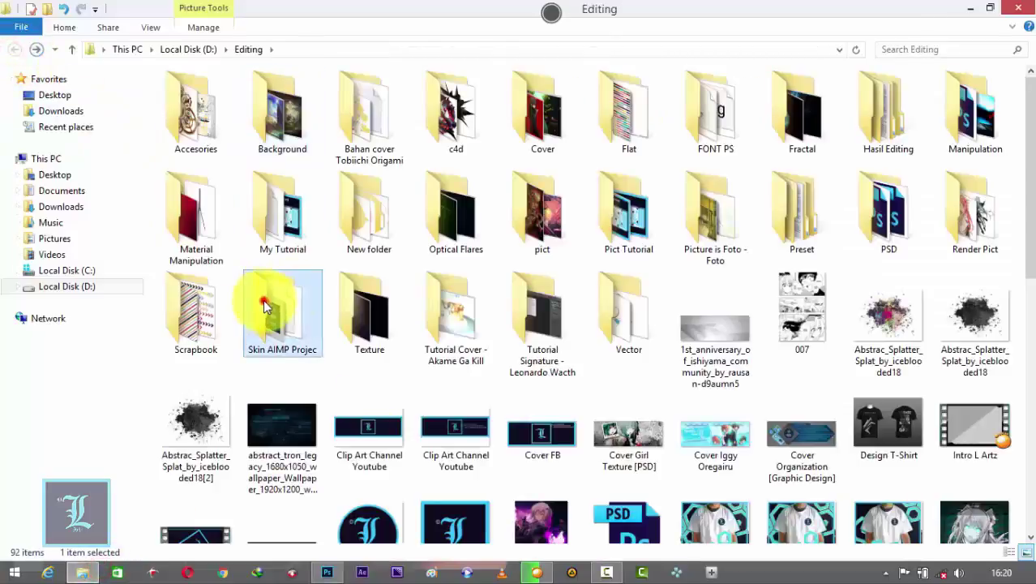
pyautogui.doubleClick(462, 106)
pyautogui.scroll(-2, 624, 308)
pyautogui.scroll(2, 651, 344)
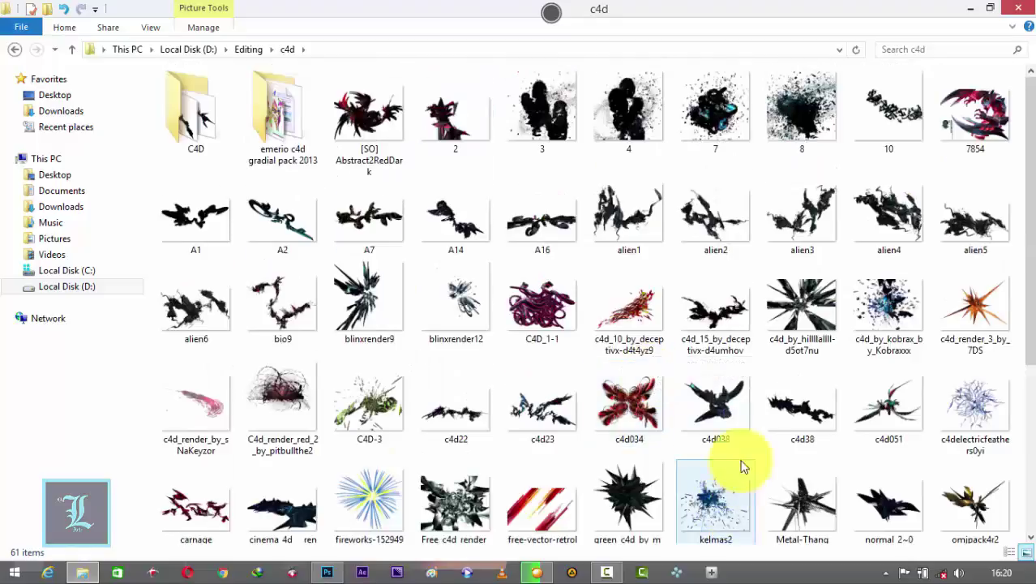
pyautogui.moveTo(861, 272)
pyautogui.mouseDown()
pyautogui.moveTo(418, 408)
pyautogui.moveTo(404, 52)
pyautogui.mouseUp()
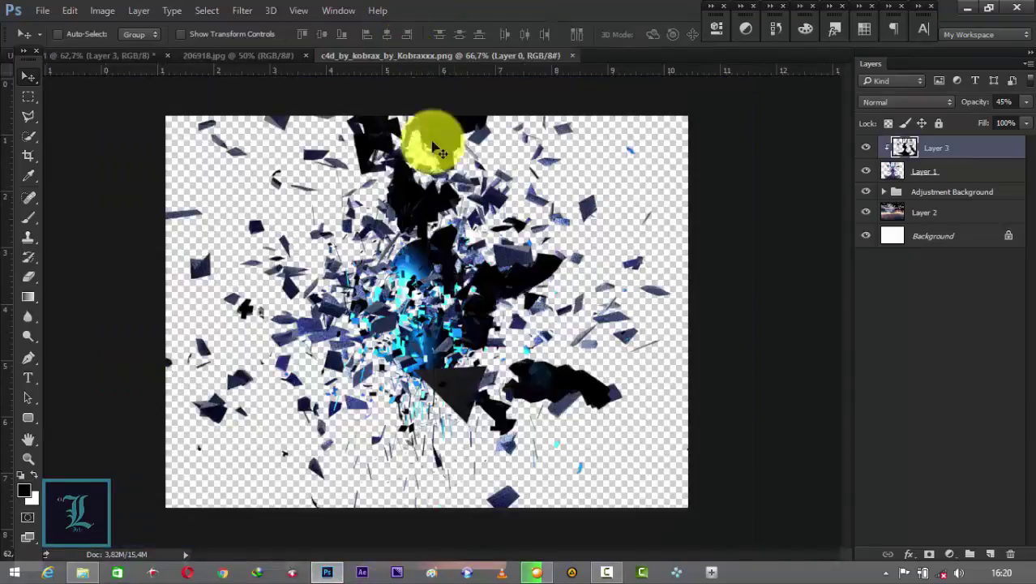
# Step: Bring the debris render into the artwork as Layer 4, placed beneath Layer 1
pyautogui.moveTo(474, 325)
pyautogui.mouseDown()
pyautogui.moveTo(255, 204)
pyautogui.moveTo(99, 52)
pyautogui.moveTo(351, 289)
pyautogui.moveTo(388, 284)
pyautogui.moveTo(416, 352)
pyautogui.mouseUp()
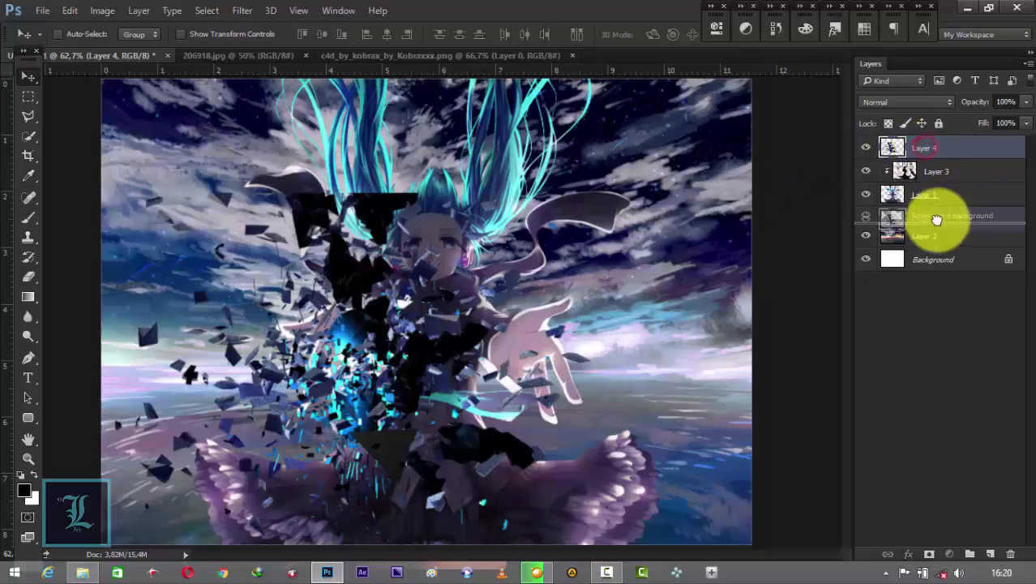
pyautogui.moveTo(926, 156); pyautogui.dragTo(933, 204)
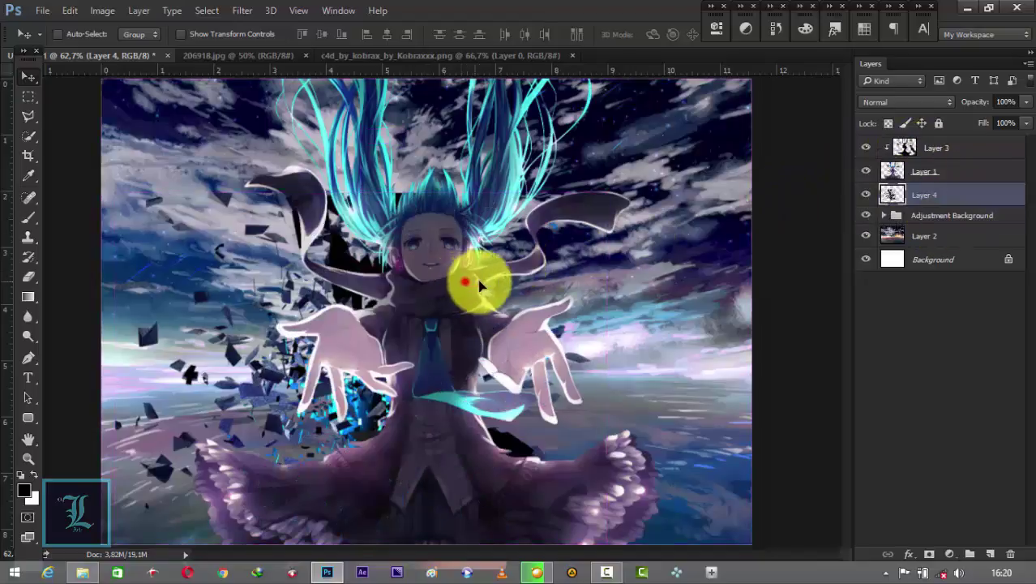
pyautogui.moveTo(475, 292); pyautogui.dragTo(474, 283)
# Step: Scale the debris layer to about 116% and rotate it about 22°
pyautogui.hotkey('ctrl', 't')
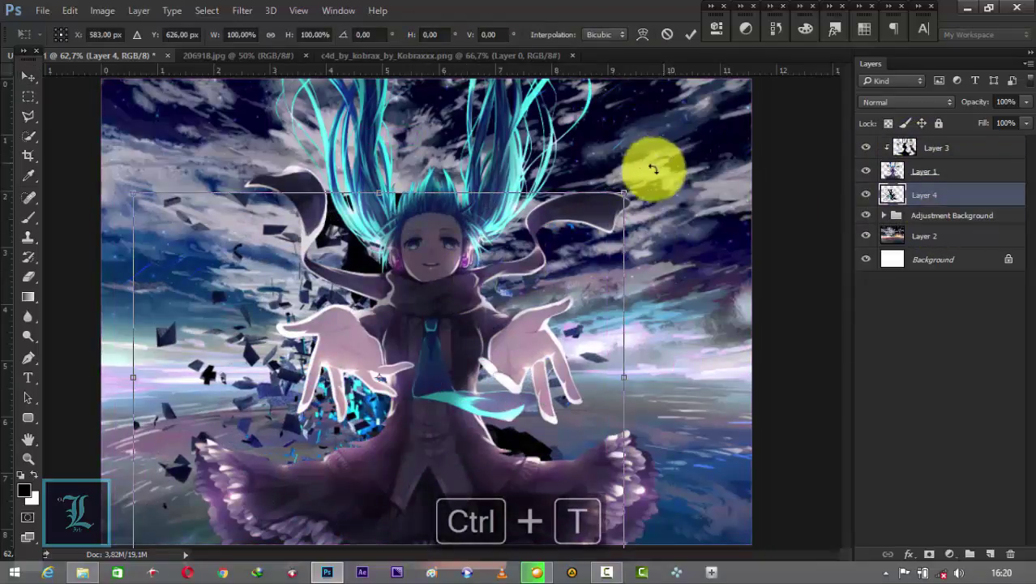
pyautogui.moveTo(624, 178); pyautogui.dragTo(704, 134)
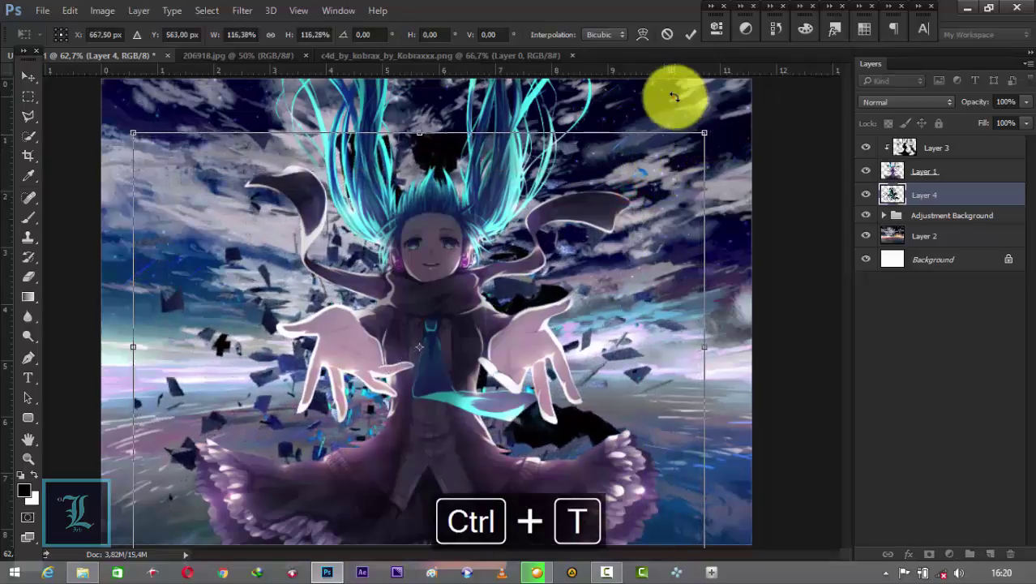
pyautogui.moveTo(671, 92); pyautogui.dragTo(717, 163)
pyautogui.moveTo(571, 244)
pyautogui.mouseDown()
pyautogui.moveTo(590, 261)
pyautogui.moveTo(581, 258)
pyautogui.mouseUp()
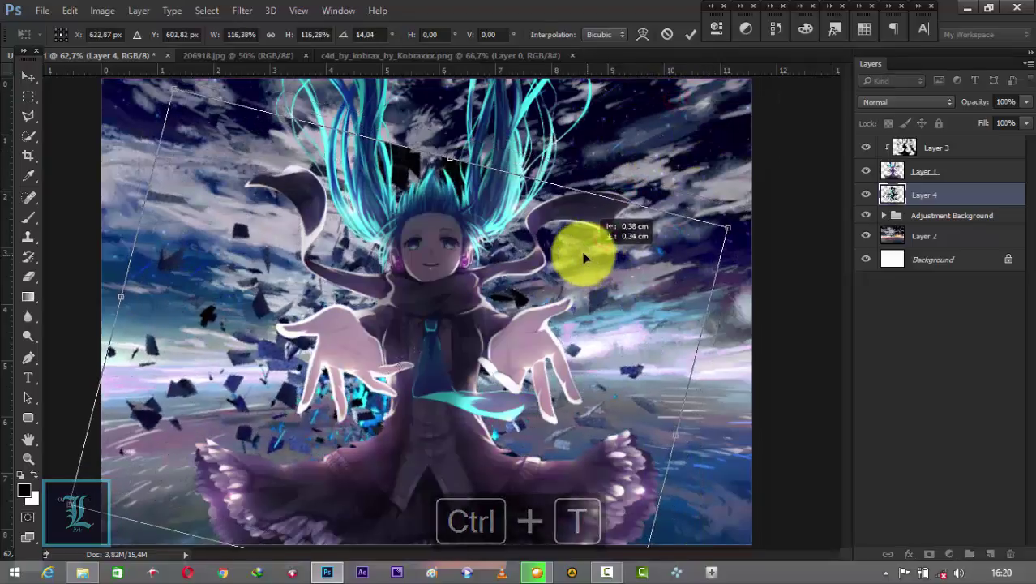
pyautogui.moveTo(624, 151)
pyautogui.mouseDown()
pyautogui.moveTo(651, 171)
pyautogui.moveTo(644, 162)
pyautogui.mouseUp()
pyautogui.press('Return')
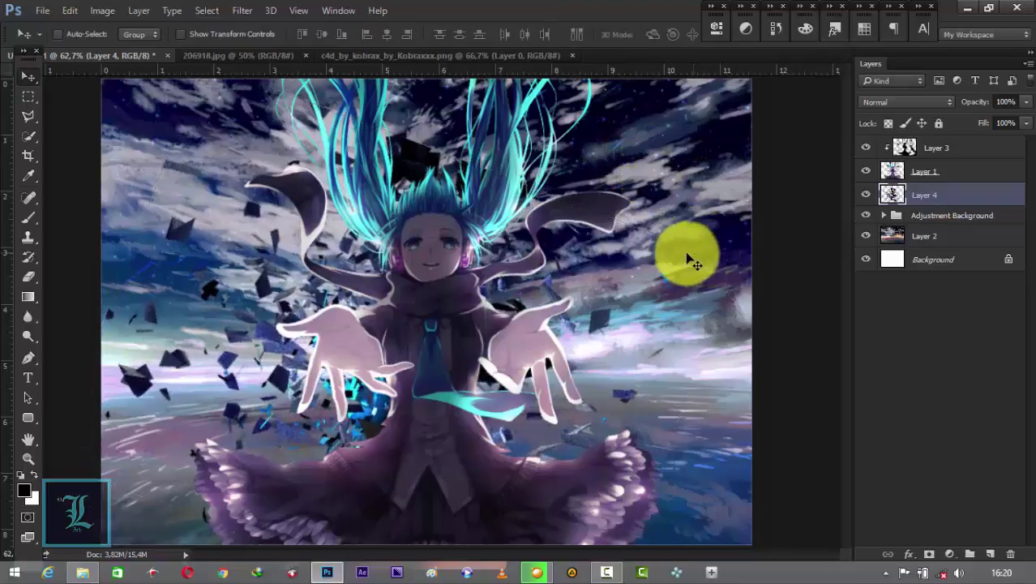
# Step: Enlarge the Eraser to 254 px
pyautogui.press('e')
pyautogui.rightClick(403, 123)
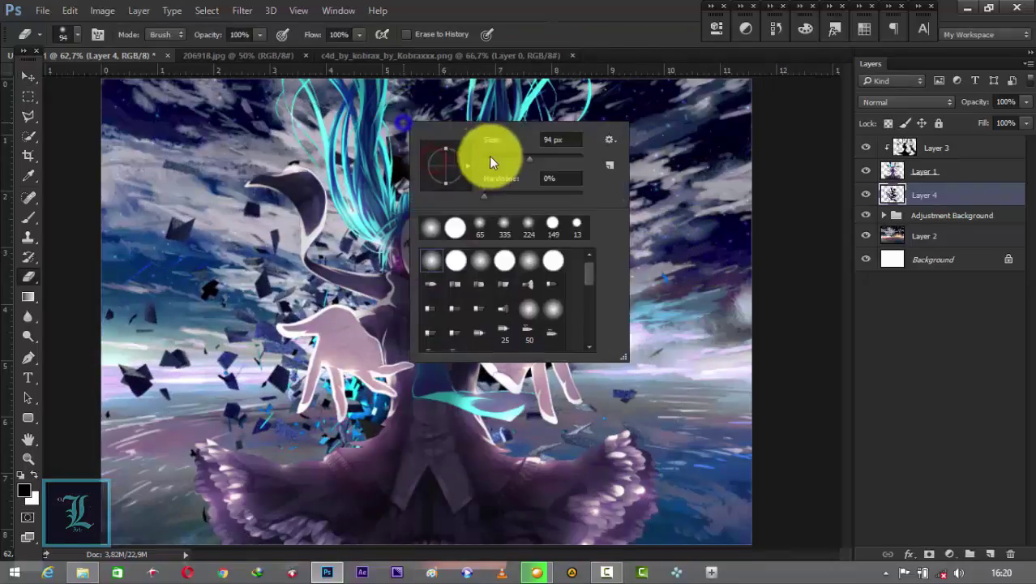
pyautogui.moveTo(489, 158); pyautogui.dragTo(560, 158)
pyautogui.click(393, 132)
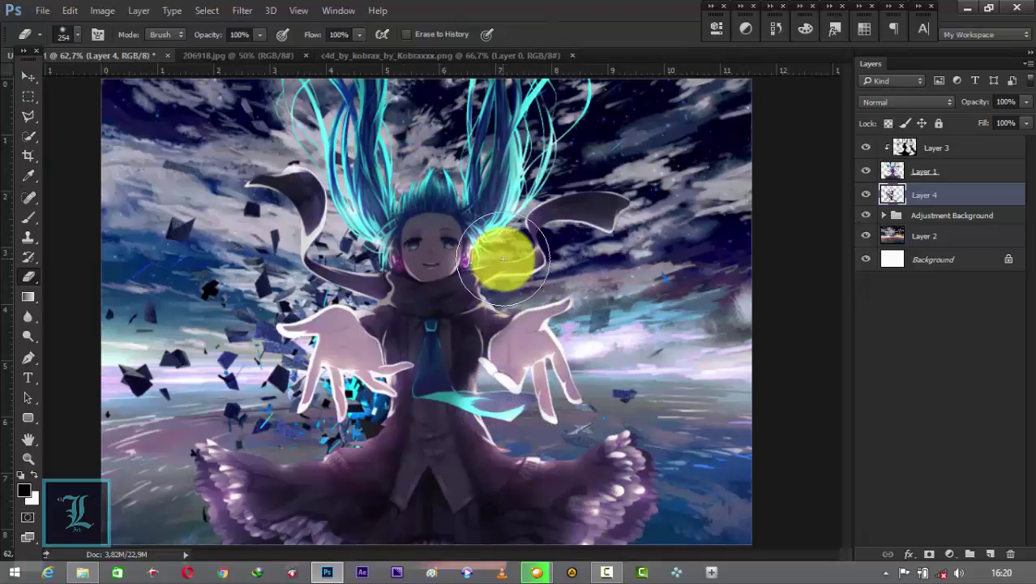
# Step: Duplicate Layer 4, flip the copy horizontally, position it, and duplicate it again
pyautogui.hotkey('ctrl', 'j')
pyautogui.hotkey('ctrl', 't')
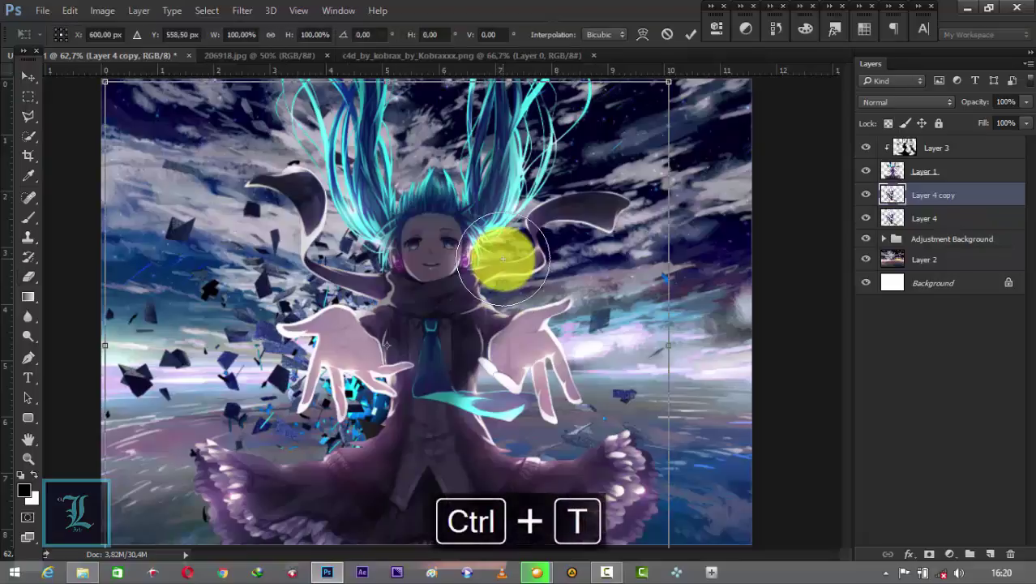
pyautogui.rightClick(503, 261)
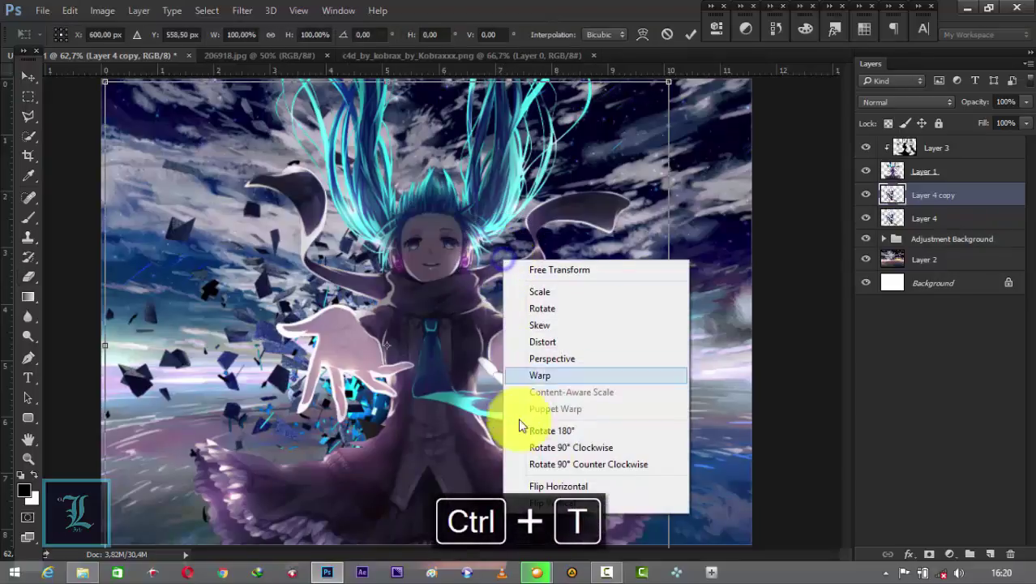
pyautogui.click(593, 488)
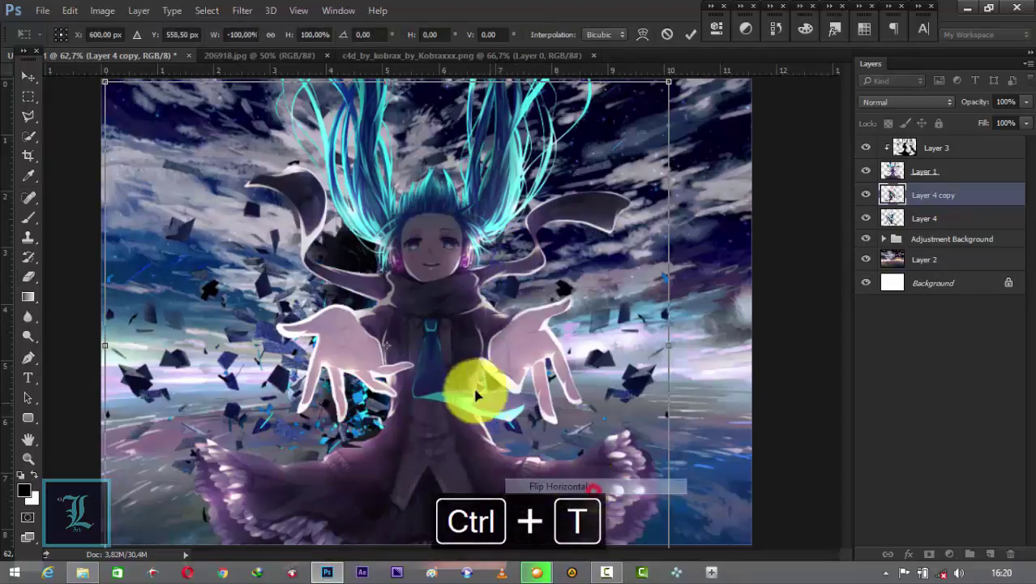
pyautogui.click(19, 76)
pyautogui.moveTo(417, 302)
pyautogui.mouseDown()
pyautogui.moveTo(352, 304)
pyautogui.moveTo(353, 280)
pyautogui.mouseUp()
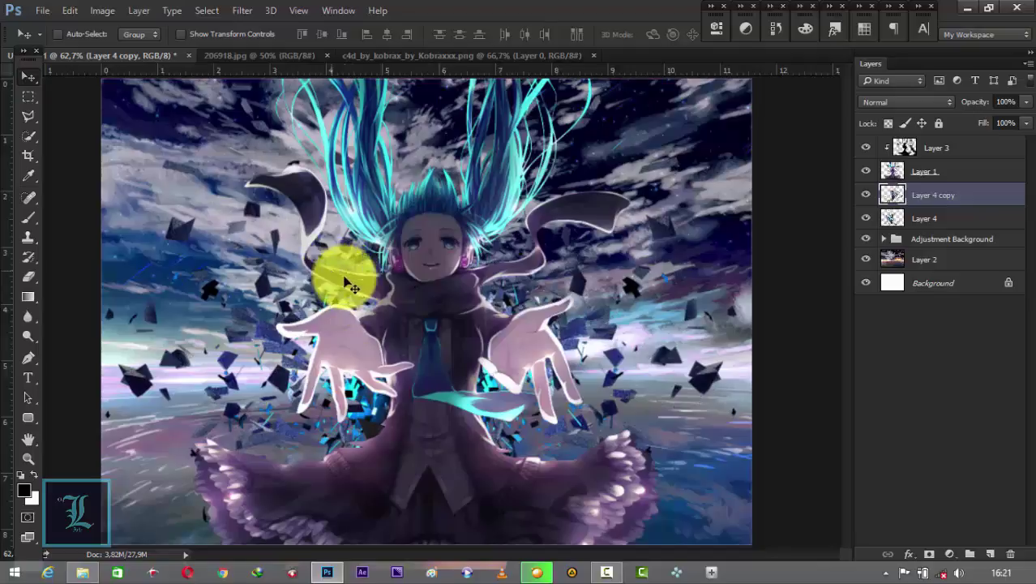
pyautogui.hotkey('ctrl', 'j')
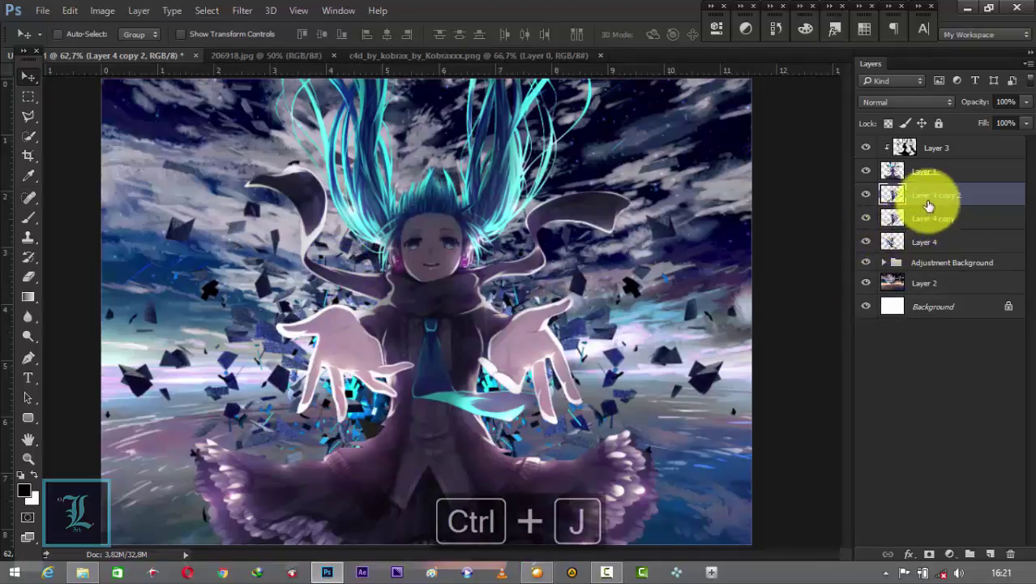
# Step: Move Layer 4 copy 2 to the top and erase its debris over the character's centre
pyautogui.moveTo(928, 206); pyautogui.dragTo(935, 135)
pyautogui.moveTo(659, 282)
pyautogui.mouseDown()
pyautogui.moveTo(500, 324)
pyautogui.moveTo(481, 256)
pyautogui.mouseUp()
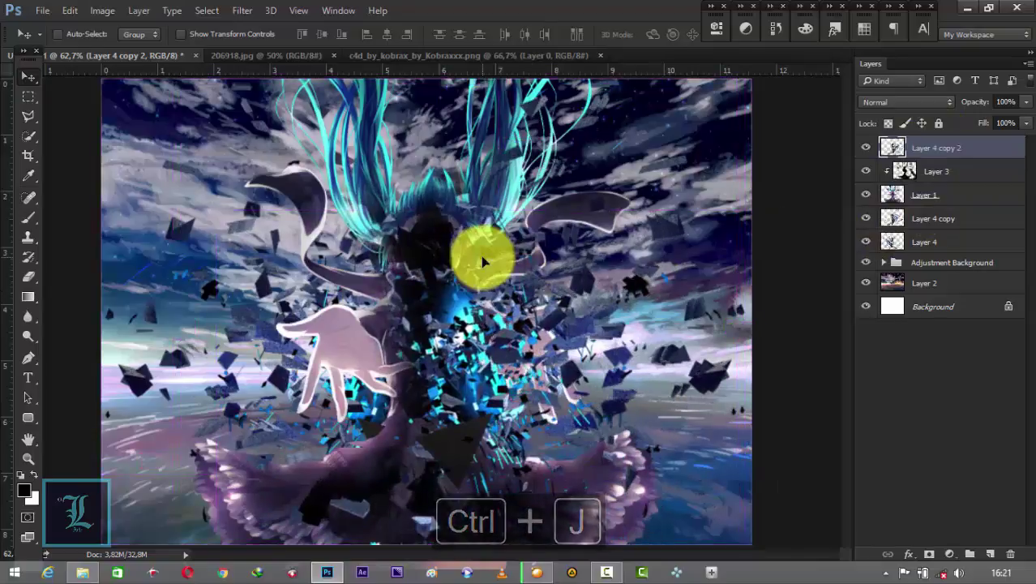
pyautogui.press('e')
pyautogui.moveTo(403, 346)
pyautogui.mouseDown()
pyautogui.moveTo(376, 536)
pyautogui.moveTo(404, 174)
pyautogui.moveTo(428, 332)
pyautogui.moveTo(357, 466)
pyautogui.moveTo(398, 538)
pyautogui.moveTo(407, 216)
pyautogui.moveTo(424, 382)
pyautogui.moveTo(456, 373)
pyautogui.moveTo(453, 306)
pyautogui.moveTo(423, 232)
pyautogui.moveTo(443, 361)
pyautogui.mouseUp()
pyautogui.press('v')
pyautogui.moveTo(500, 308)
pyautogui.mouseDown()
pyautogui.moveTo(551, 301)
pyautogui.moveTo(541, 359)
pyautogui.moveTo(551, 371)
pyautogui.mouseUp()
# Step: Rotate Layer 4 copy 2, then duplicate it as Layer 4 copy 3, shifted right
pyautogui.hotkey('ctrl', 't')
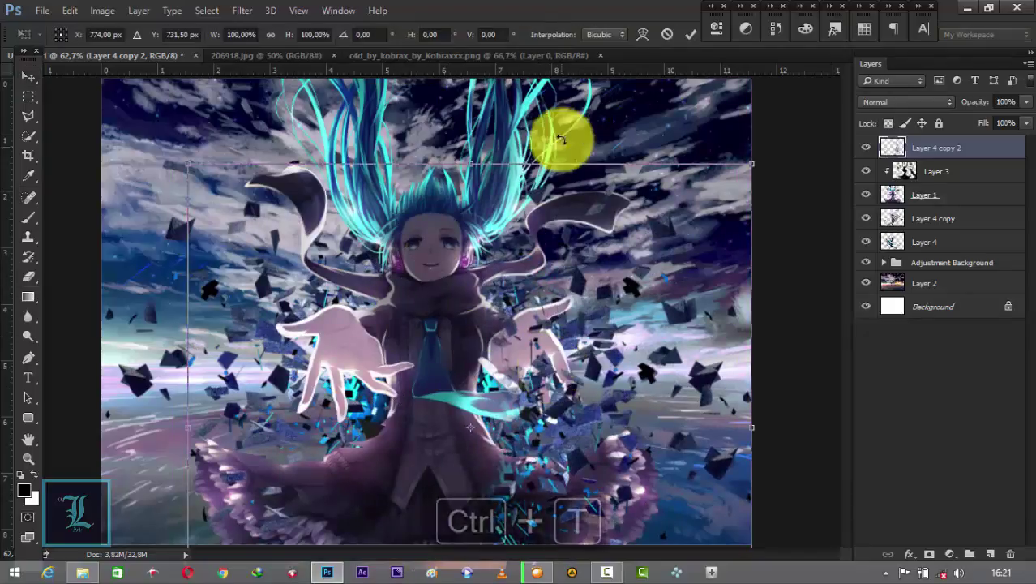
pyautogui.moveTo(554, 138)
pyautogui.mouseDown()
pyautogui.moveTo(271, 181)
pyautogui.moveTo(281, 252)
pyautogui.moveTo(212, 349)
pyautogui.moveTo(35, 462)
pyautogui.moveTo(35, 474)
pyautogui.moveTo(266, 412)
pyautogui.moveTo(279, 280)
pyautogui.moveTo(244, 370)
pyautogui.moveTo(312, 435)
pyautogui.moveTo(440, 366)
pyautogui.moveTo(351, 324)
pyautogui.moveTo(430, 404)
pyautogui.mouseUp()
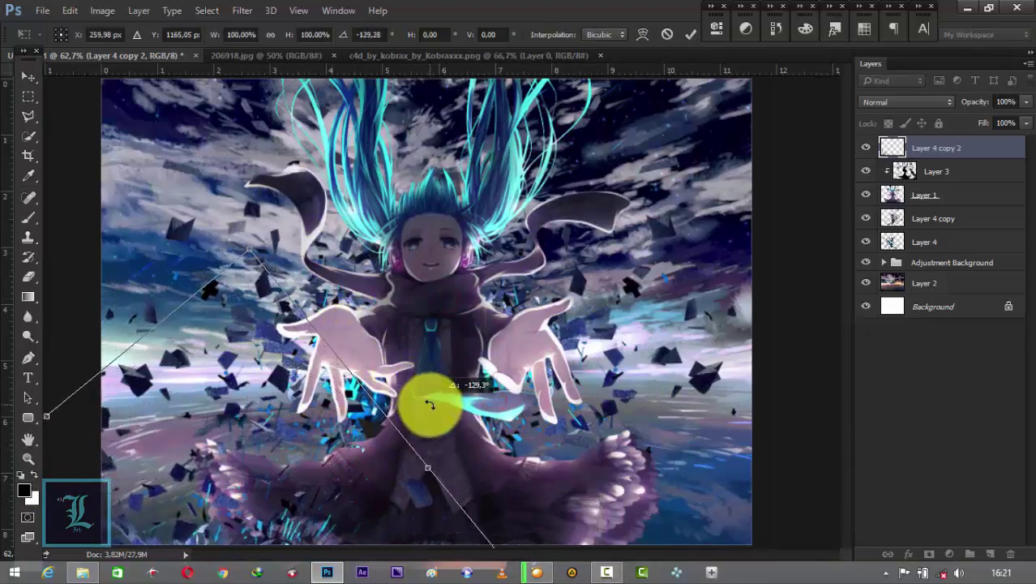
pyautogui.press('Return')
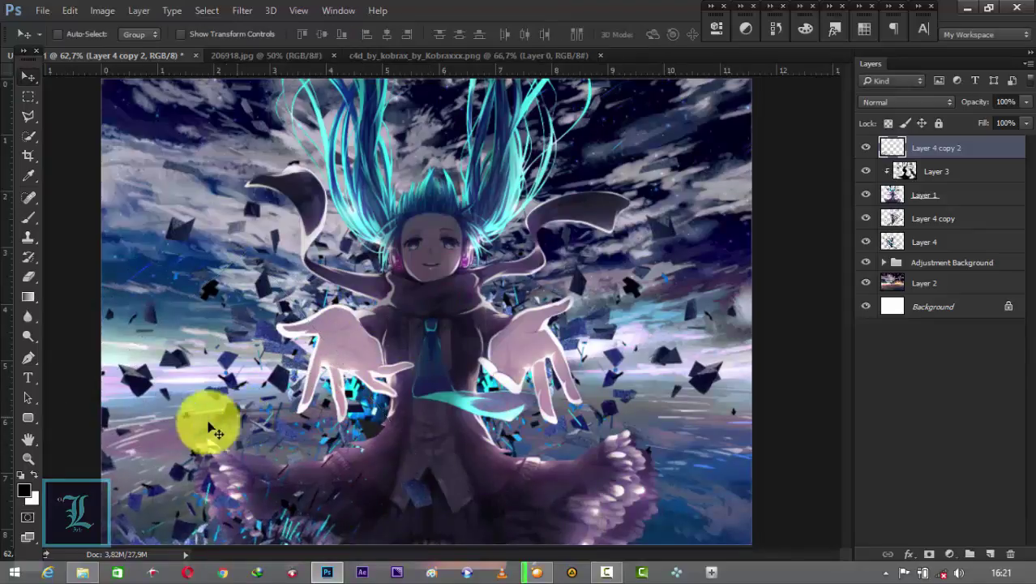
pyautogui.press('e')
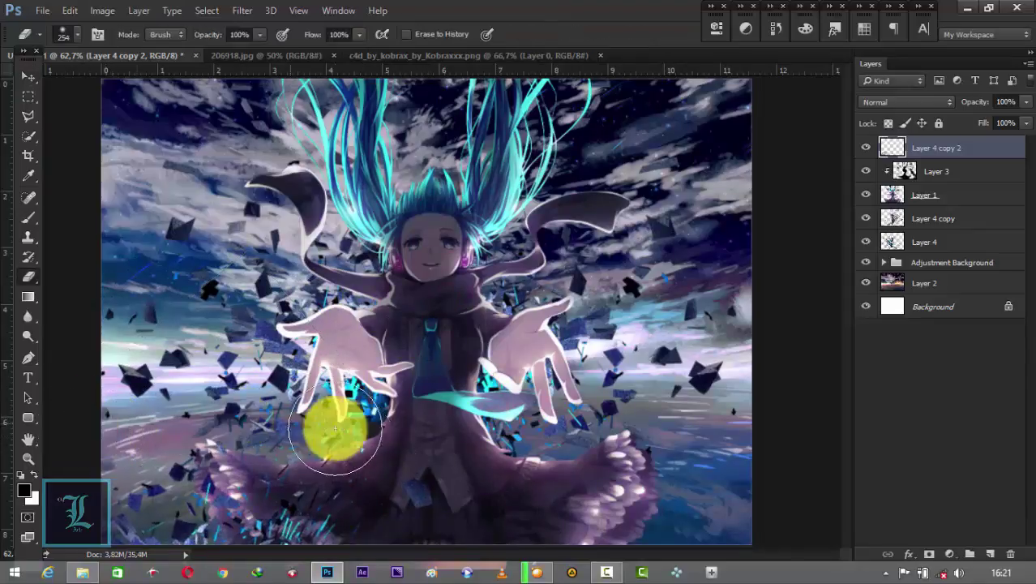
pyautogui.hotkey('ctrl', 'j')
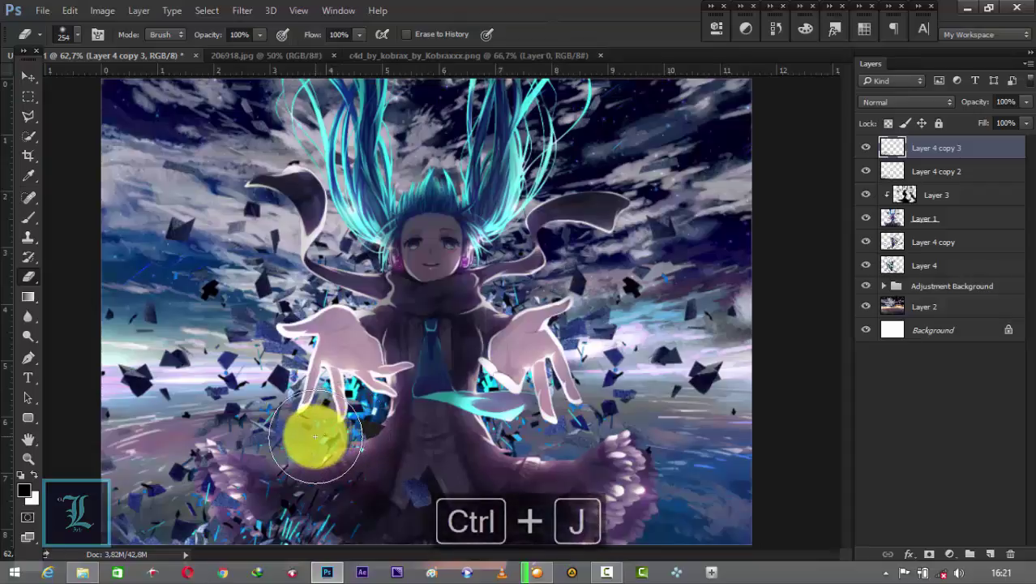
pyautogui.press('v')
pyautogui.moveTo(284, 456); pyautogui.dragTo(491, 464)
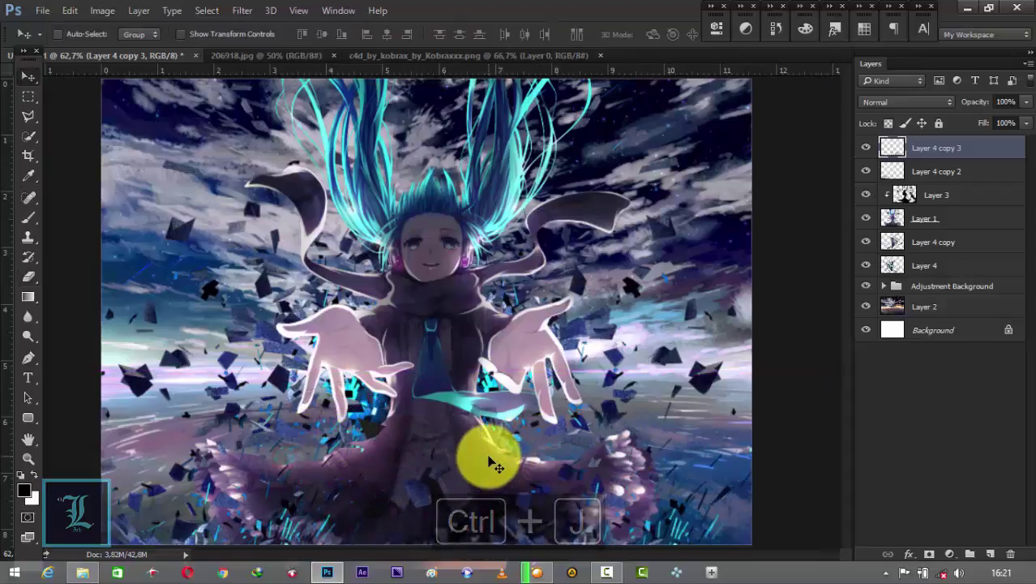
# Step: Toggle the CMYK colour proof preview on and off, then begin rotating Layer 4 copy 3
pyautogui.press('e')
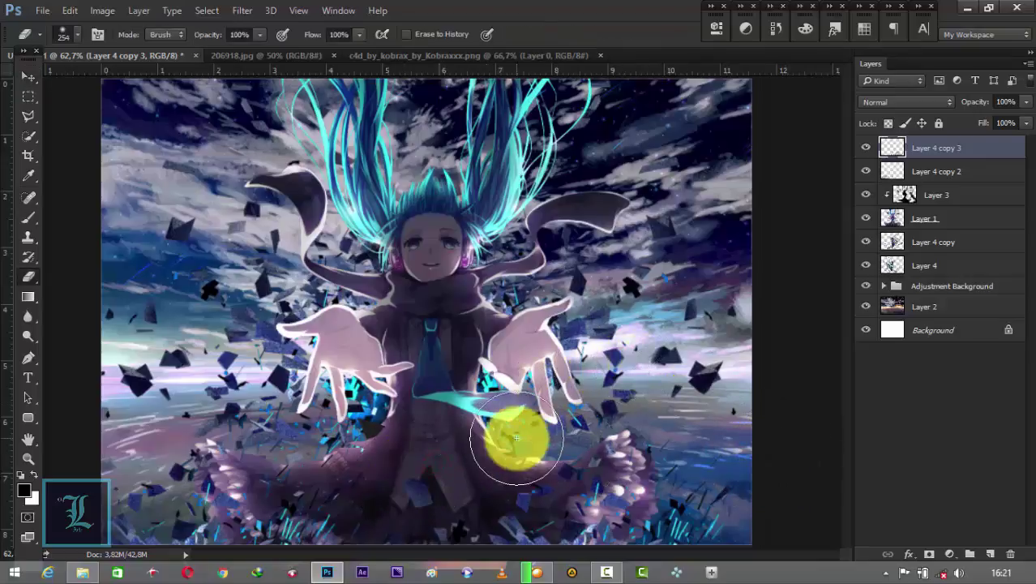
pyautogui.press('v')
pyautogui.hotkey('ctrl', 'y')
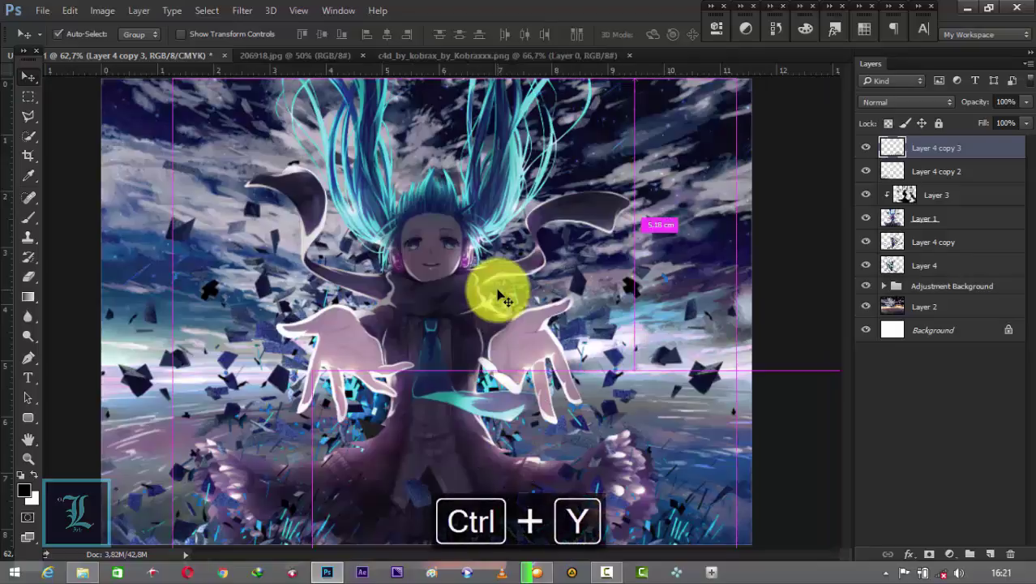
pyautogui.hotkey('ctrl', 'y')
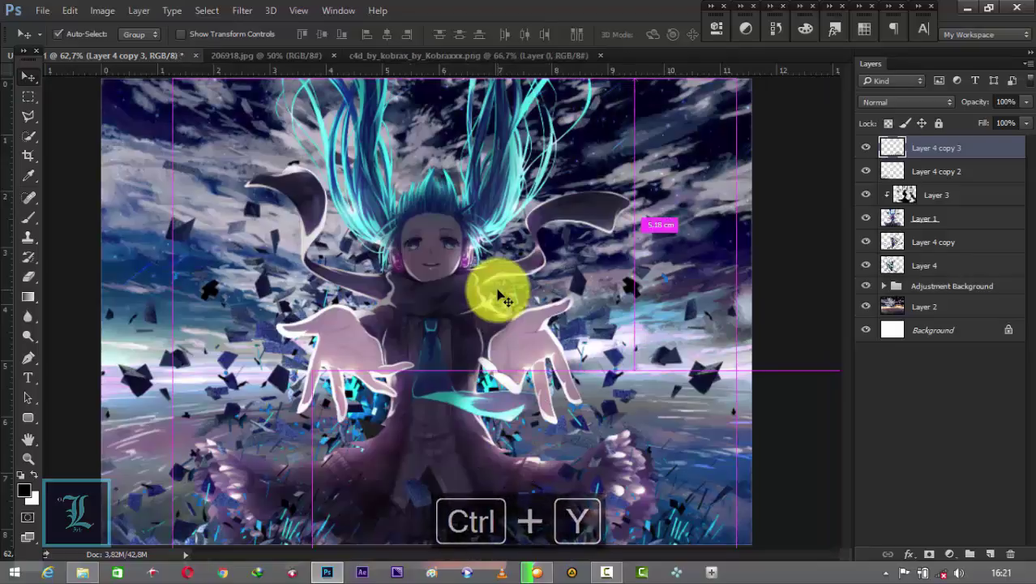
pyautogui.hotkey('ctrl', 't')
pyautogui.moveTo(500, 295)
pyautogui.mouseDown()
pyautogui.moveTo(622, 359)
pyautogui.moveTo(414, 297)
pyautogui.mouseUp()
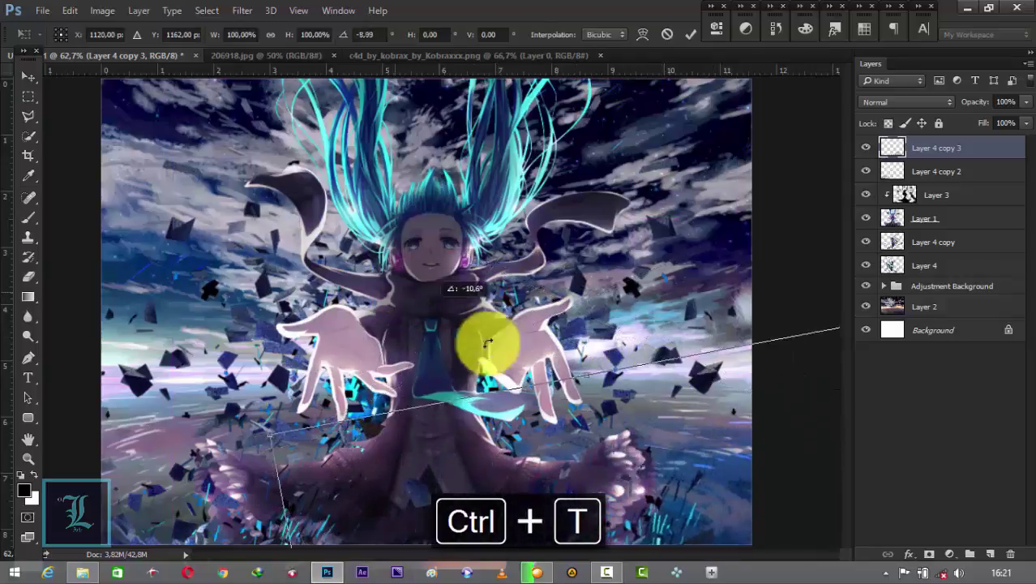
# Step: Tilt Layer 4 copy 3 about 5° and shift it left, keeping its original orientation
pyautogui.moveTo(414, 298); pyautogui.dragTo(552, 478)
pyautogui.rightClick(553, 479)
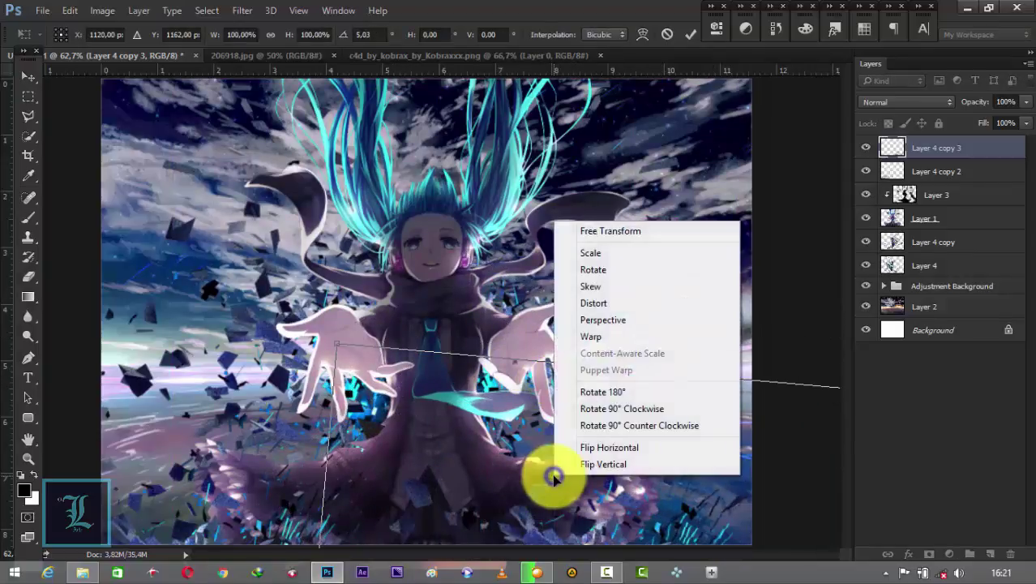
pyautogui.click(572, 452)
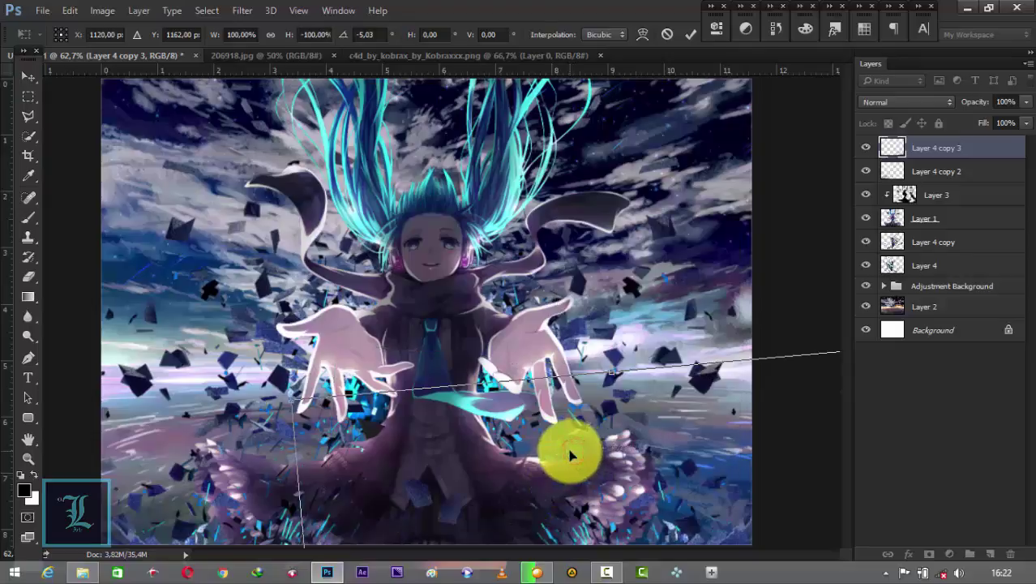
pyautogui.moveTo(570, 456)
pyautogui.mouseDown()
pyautogui.moveTo(516, 456)
pyautogui.moveTo(530, 432)
pyautogui.moveTo(540, 441)
pyautogui.mouseUp()
pyautogui.rightClick(520, 447)
pyautogui.click(537, 423)
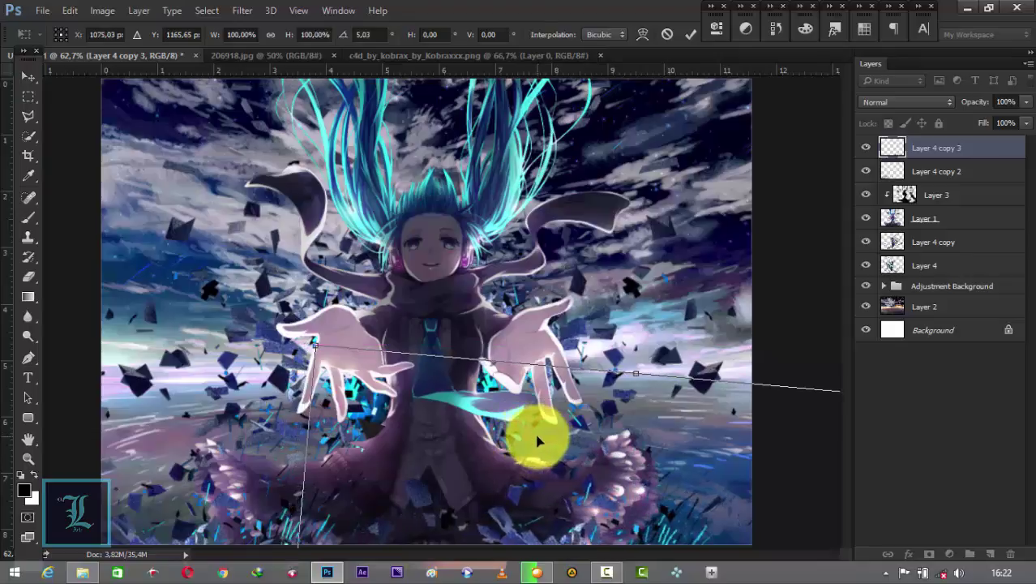
pyautogui.press('Return')
# Step: Erase a few fragments of Layer 4 copy 3 near the dress
pyautogui.press('e')
pyautogui.click(381, 516)
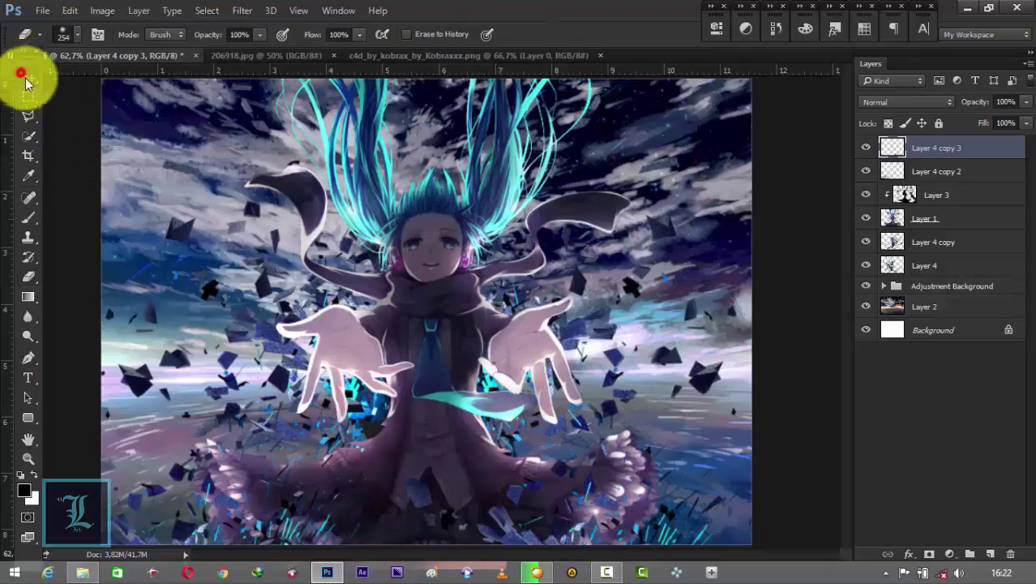
pyautogui.click(26, 79)
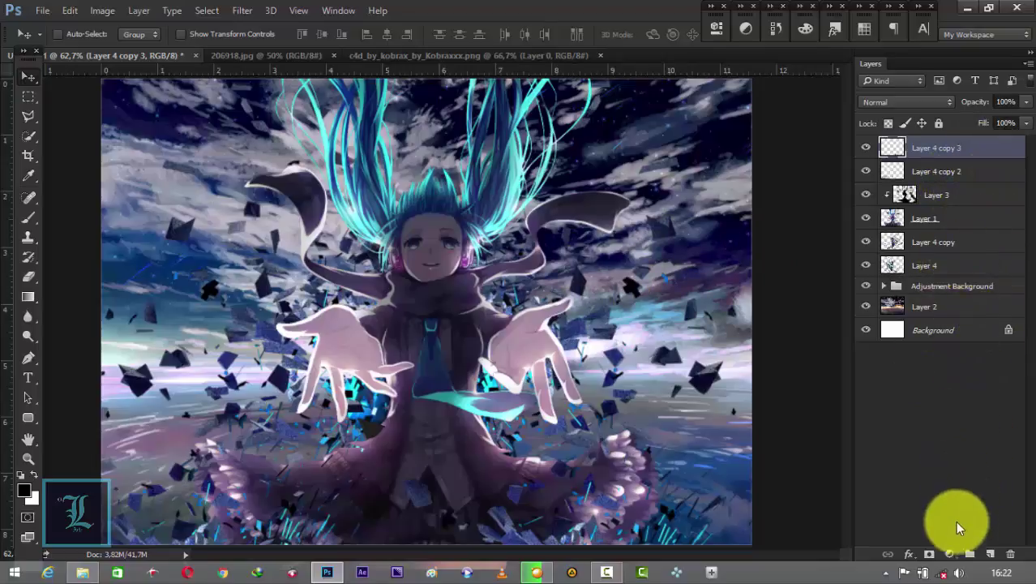
# Step: Add a Gradient Map adjustment layer using a purple-to-peach gradient preset
pyautogui.click(950, 553)
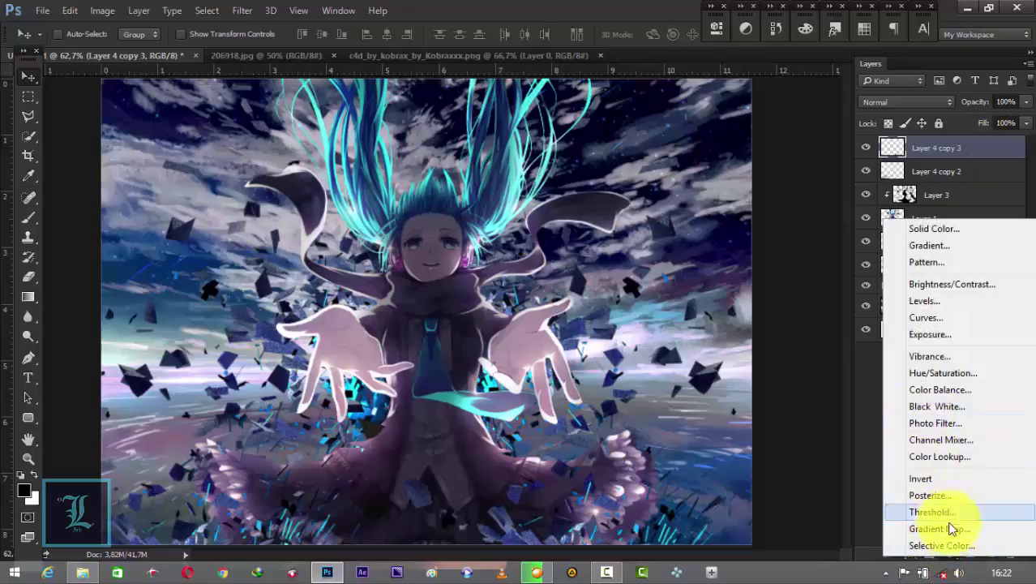
pyautogui.click(953, 529)
pyautogui.click(636, 68)
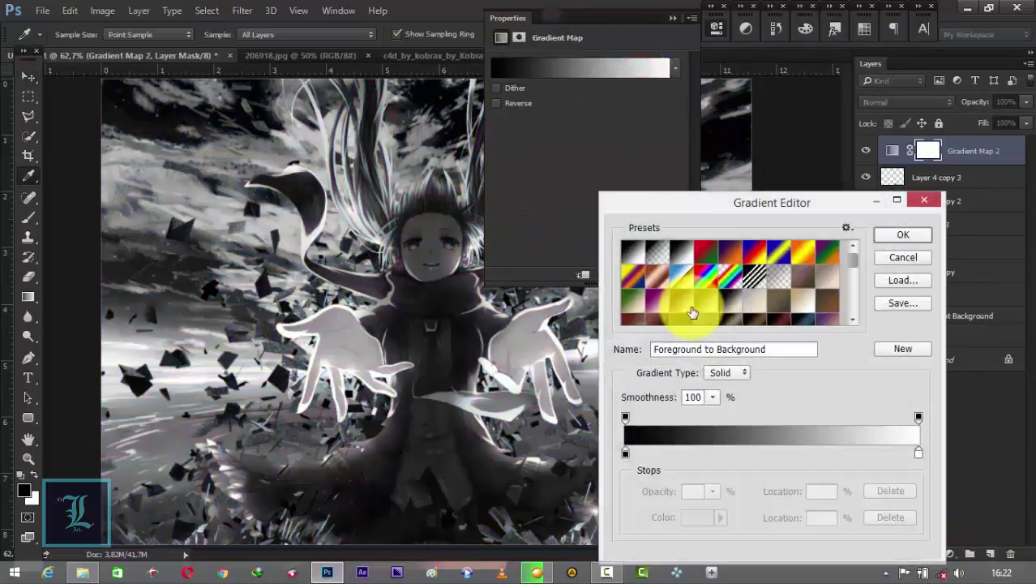
pyautogui.scroll(-3, 694, 312)
pyautogui.scroll(-3, 690, 297)
pyautogui.scroll(-3, 691, 296)
pyautogui.scroll(-2, 714, 284)
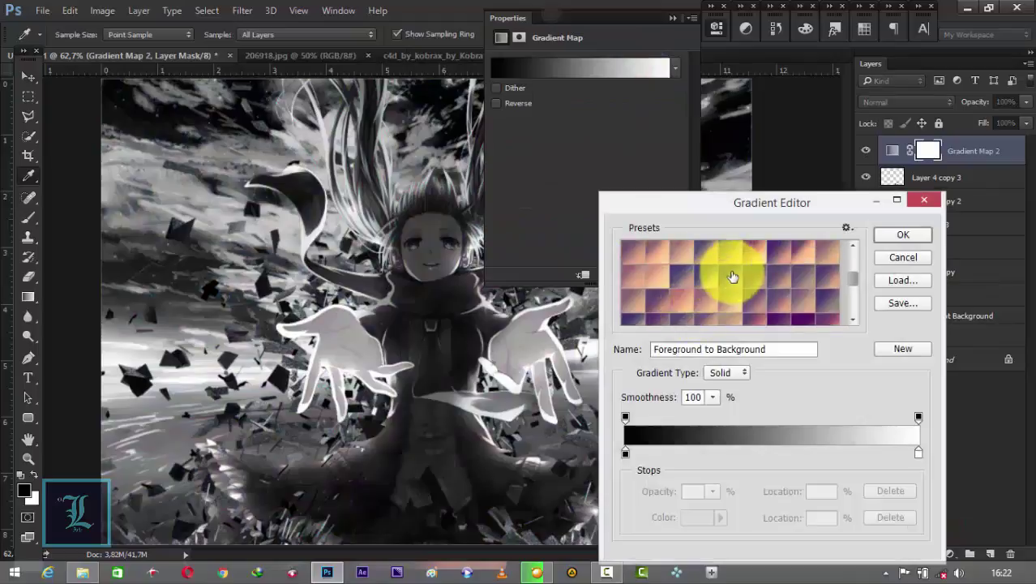
pyautogui.click(732, 276)
pyautogui.click(699, 280)
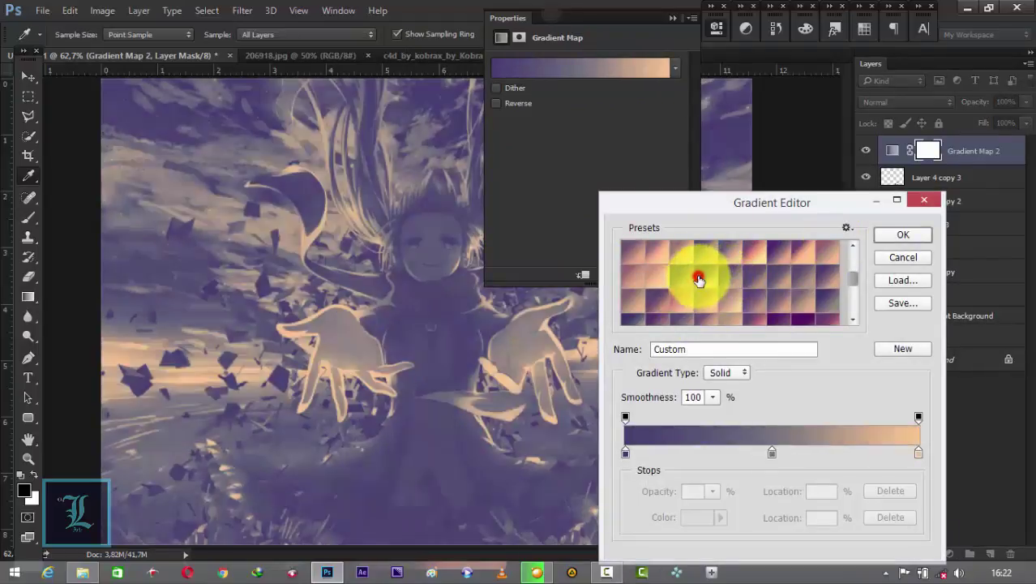
pyautogui.click(731, 280)
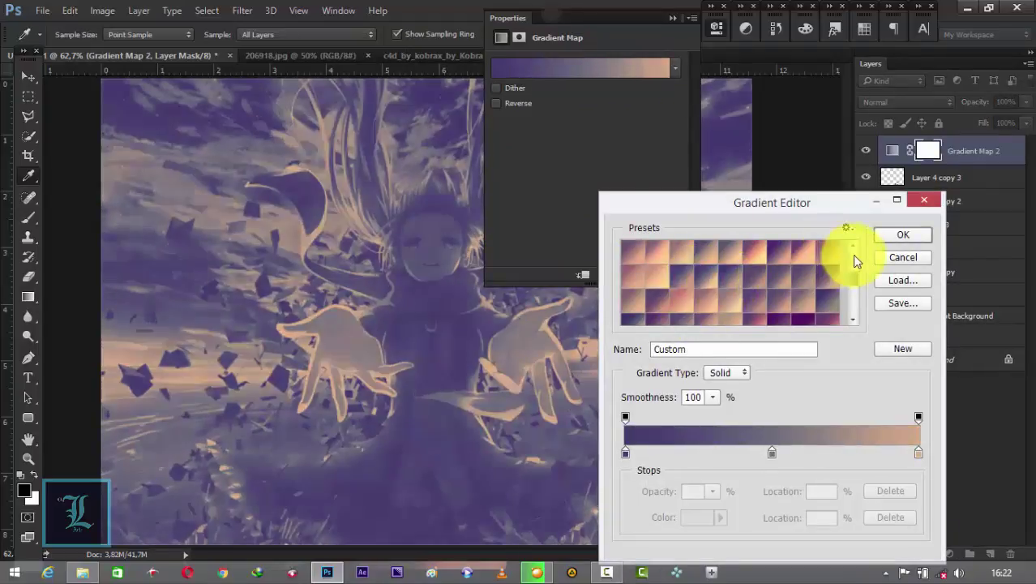
pyautogui.click(900, 235)
# Step: Try Soft Light blending on Gradient Map 2 at roughly 47% opacity
pyautogui.click(908, 103)
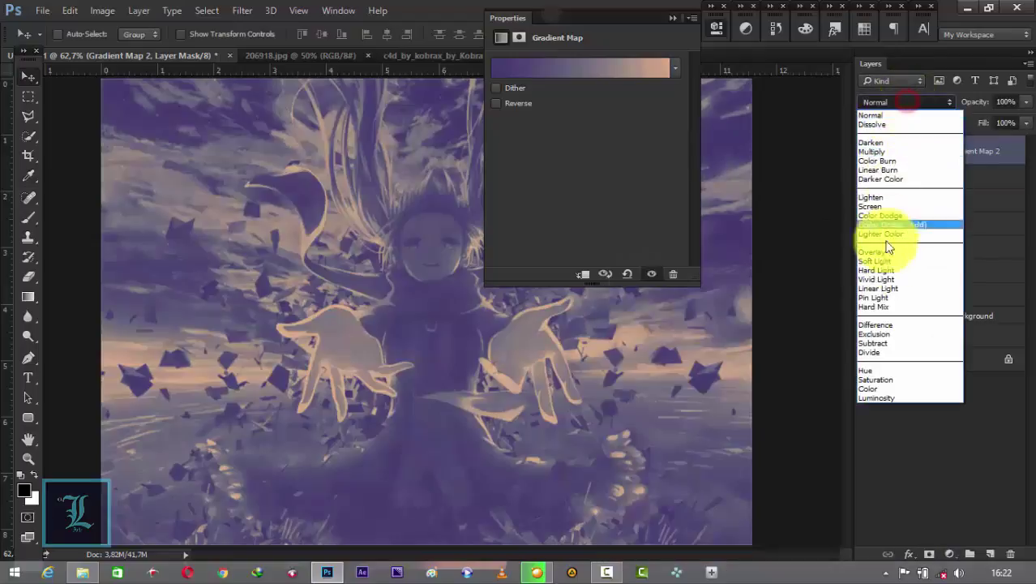
pyautogui.click(893, 262)
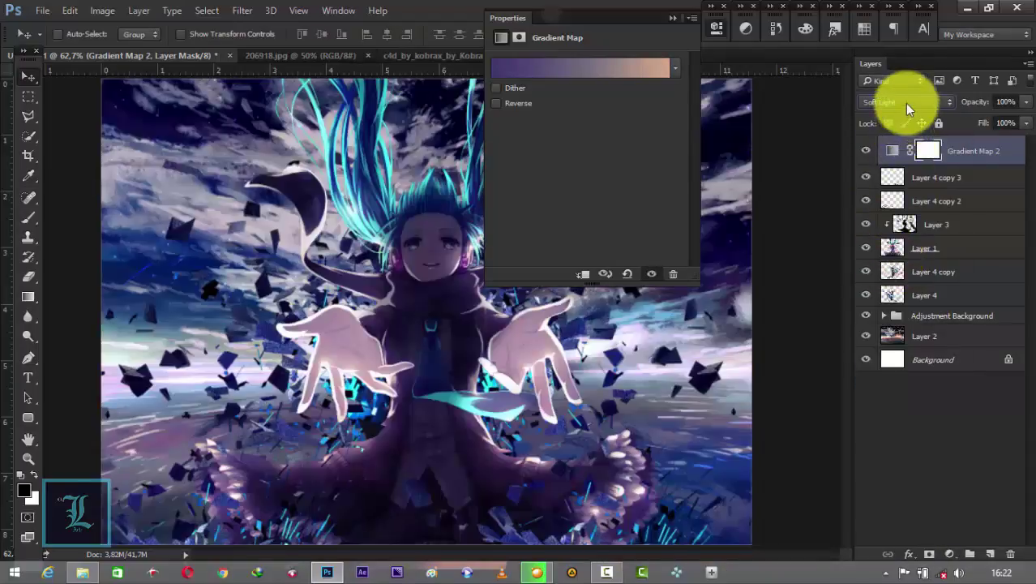
pyautogui.scroll(-2, 905, 103)
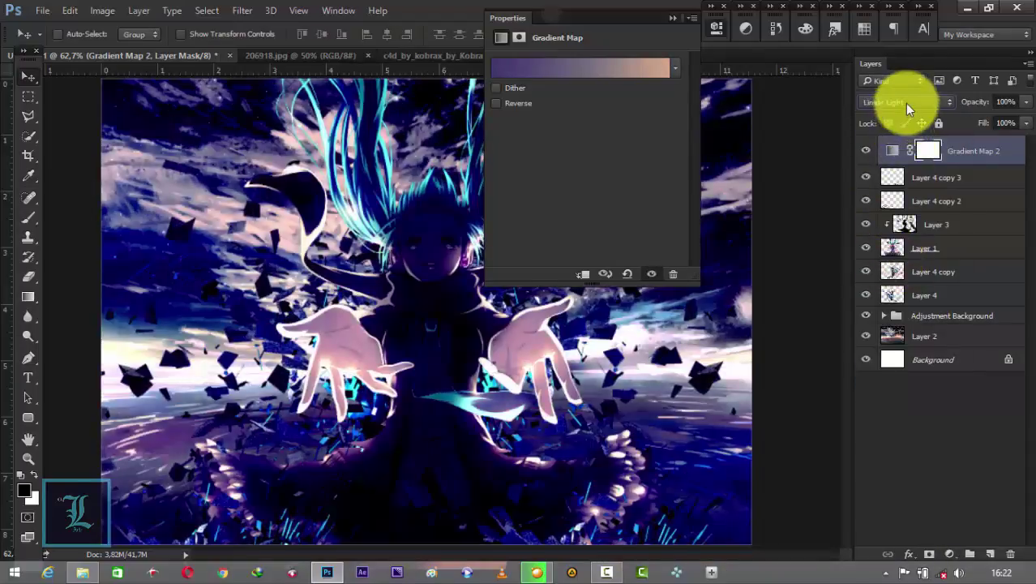
pyautogui.scroll(-2, 905, 103)
pyautogui.scroll(-1, 905, 103)
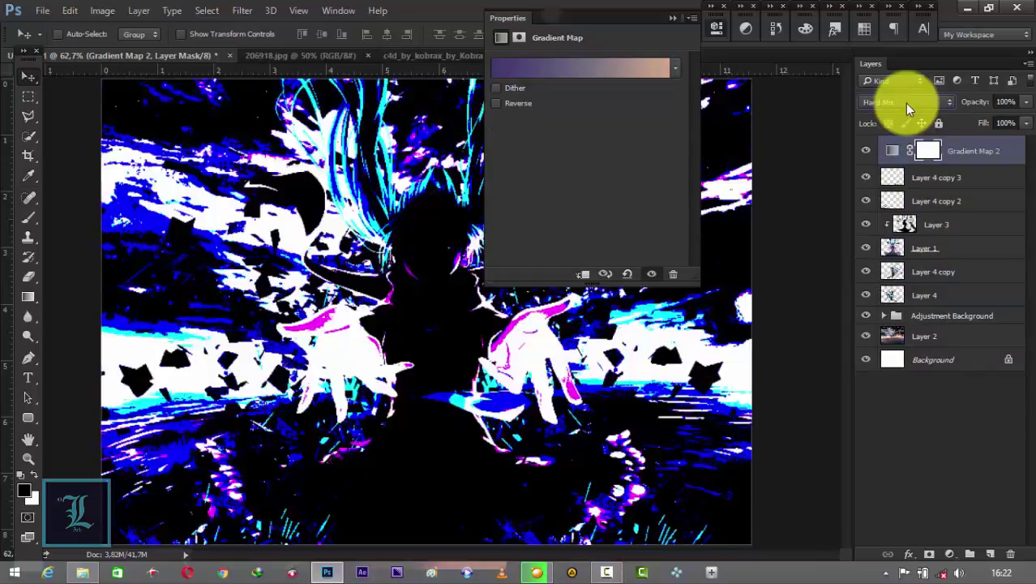
pyautogui.scroll(-1, 905, 103)
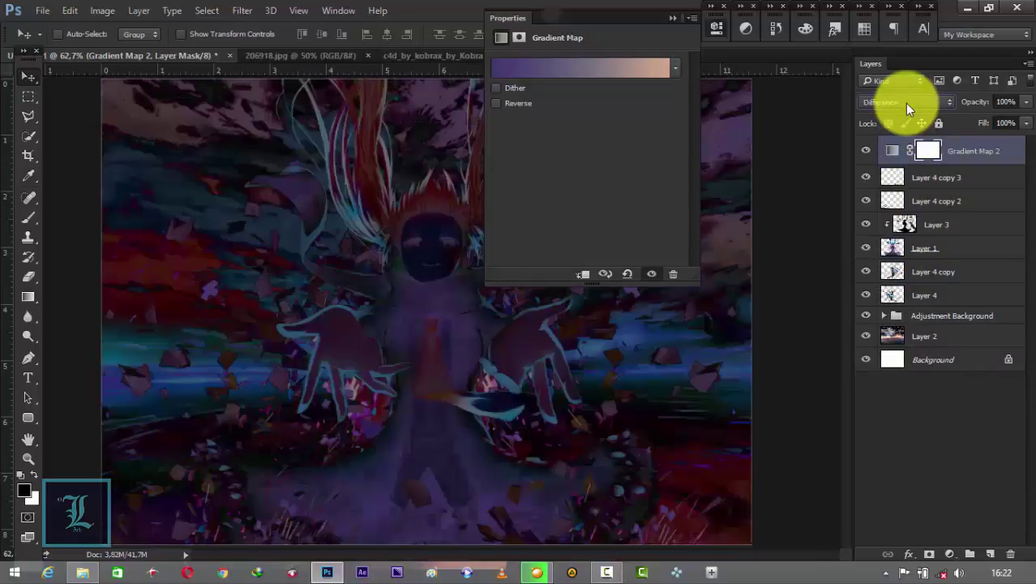
pyautogui.scroll(-1, 905, 103)
pyautogui.scroll(1, 905, 103)
pyautogui.scroll(1, 905, 103)
pyautogui.scroll(1, 905, 103)
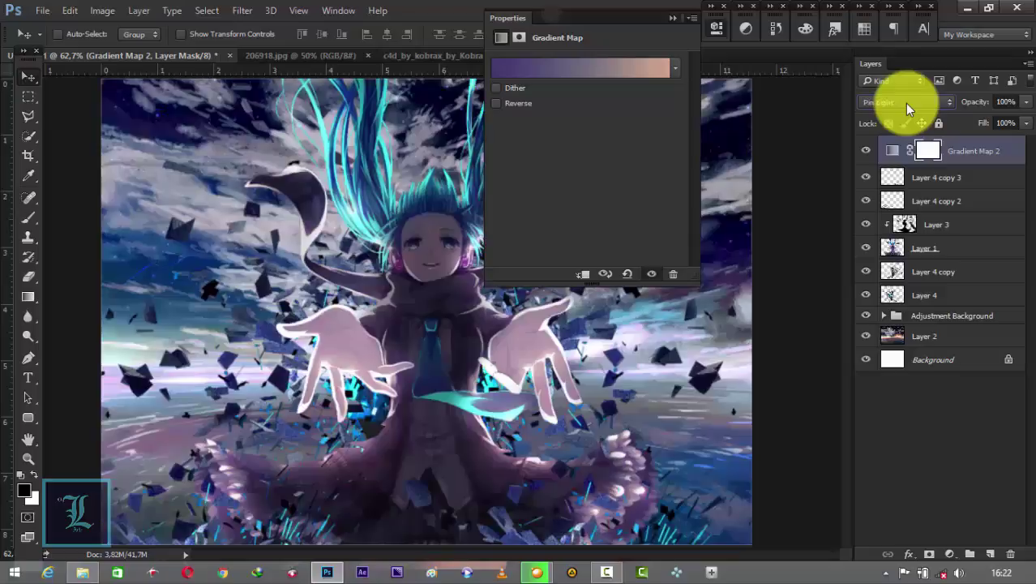
pyautogui.scroll(2, 905, 103)
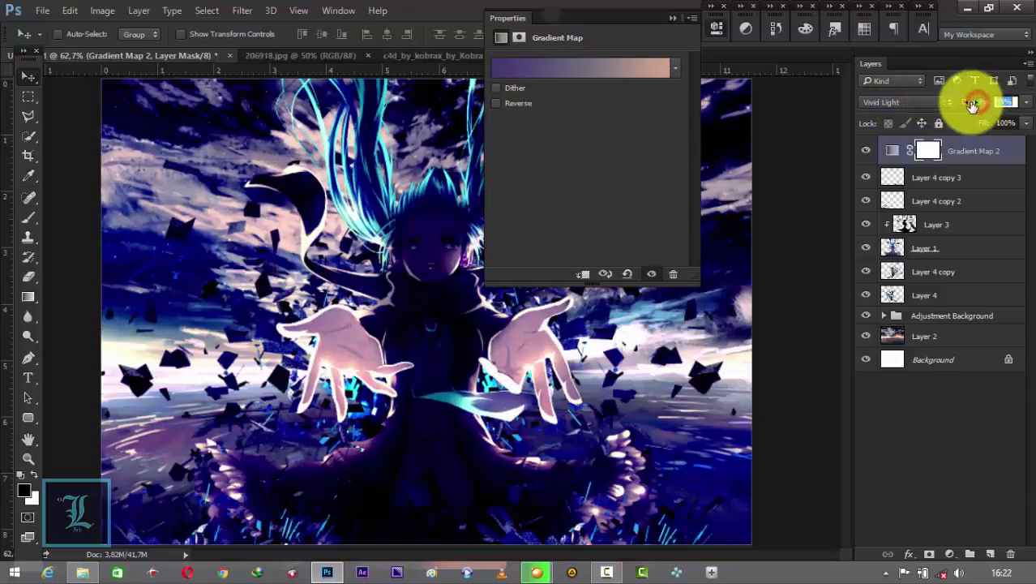
pyautogui.moveTo(973, 105); pyautogui.dragTo(945, 106)
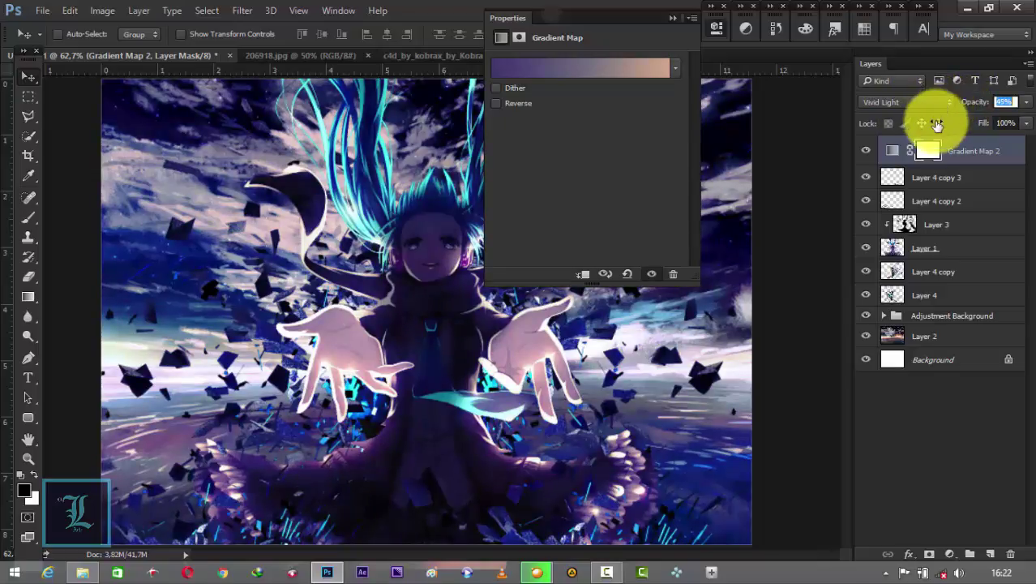
pyautogui.moveTo(941, 124); pyautogui.dragTo(938, 123)
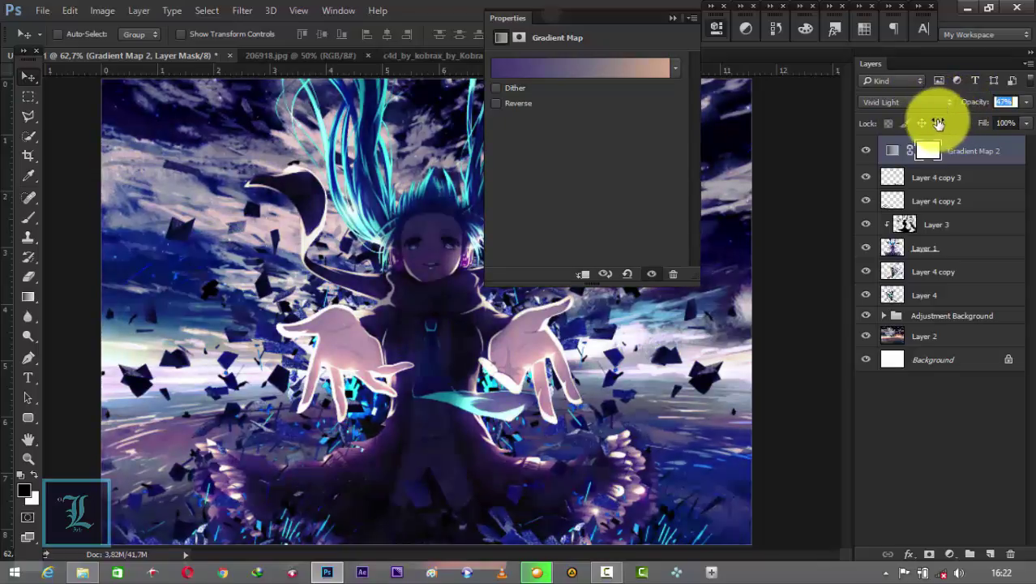
# Step: Compare Soft Light and Linear Dodge (Add), then settle on Overlay at 79% opacity
pyautogui.click(939, 106)
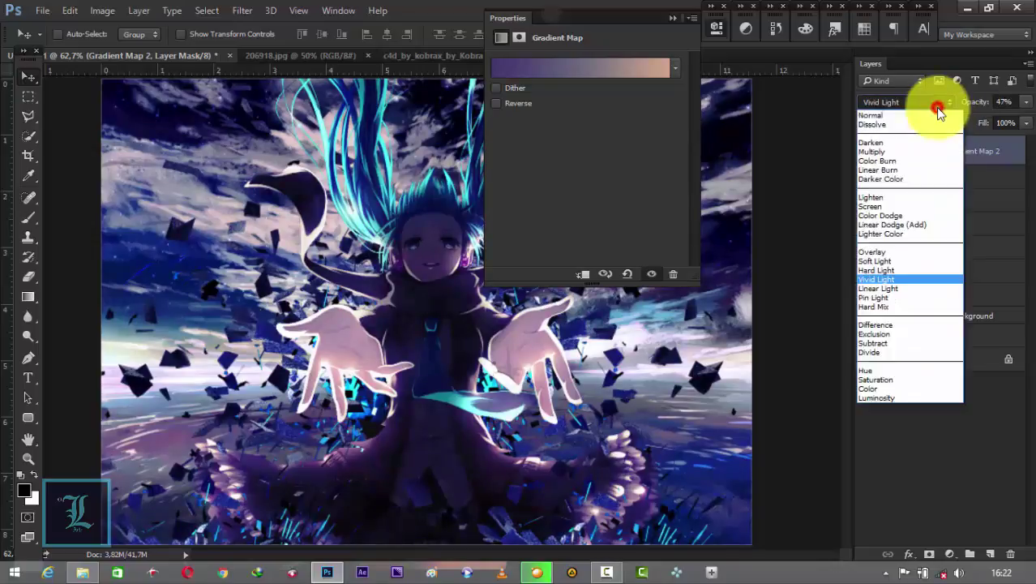
pyautogui.click(887, 261)
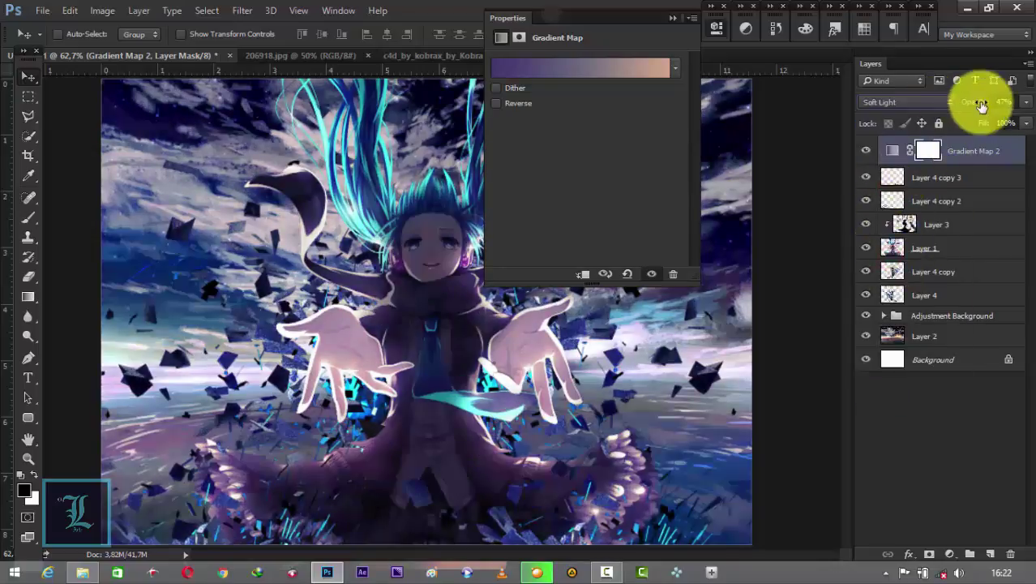
pyautogui.moveTo(981, 107); pyautogui.dragTo(1034, 119)
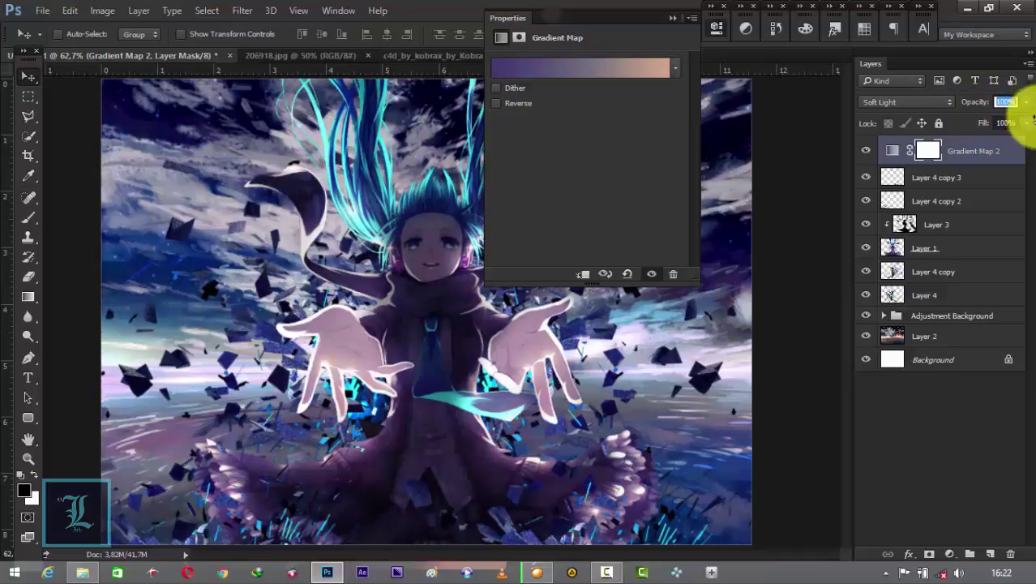
pyautogui.click(932, 102)
pyautogui.click(903, 227)
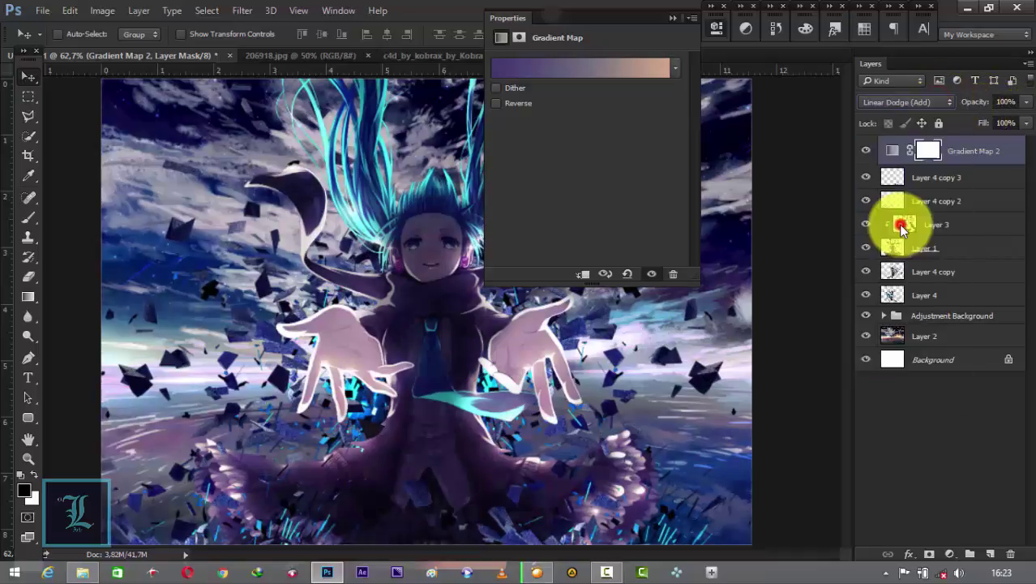
pyautogui.scroll(-1, 939, 99)
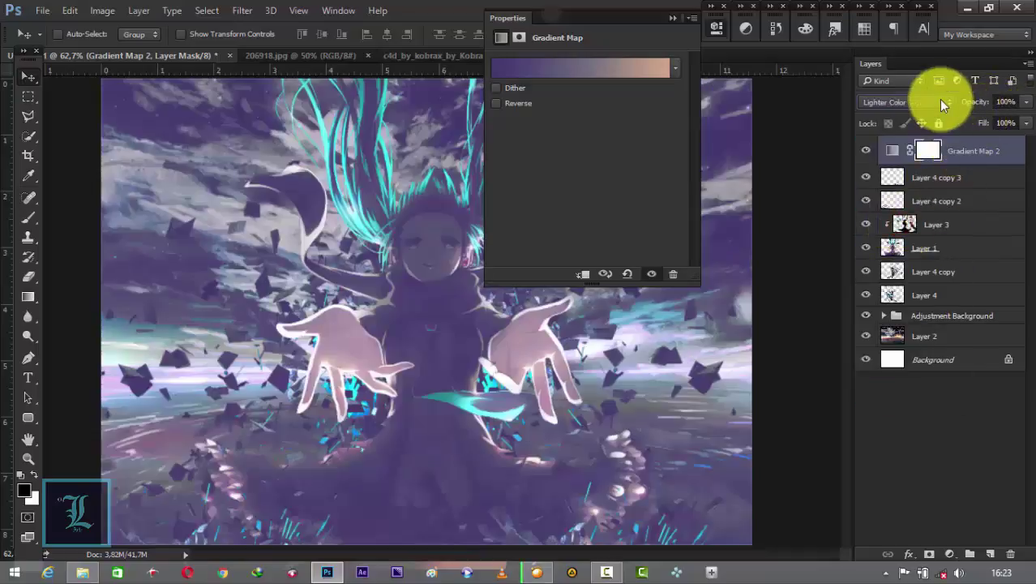
pyautogui.moveTo(975, 102); pyautogui.dragTo(938, 109)
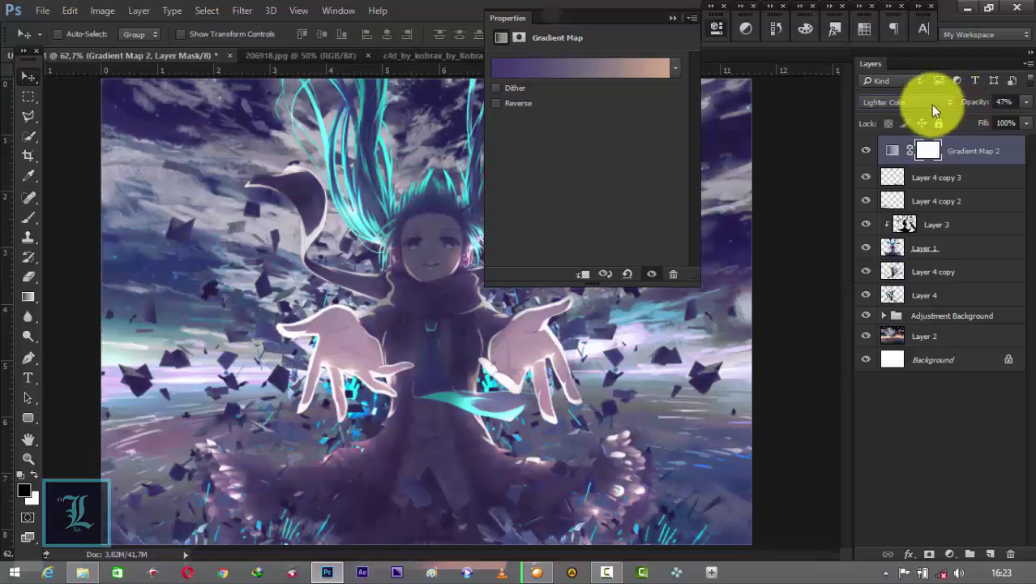
pyautogui.scroll(-1, 931, 105)
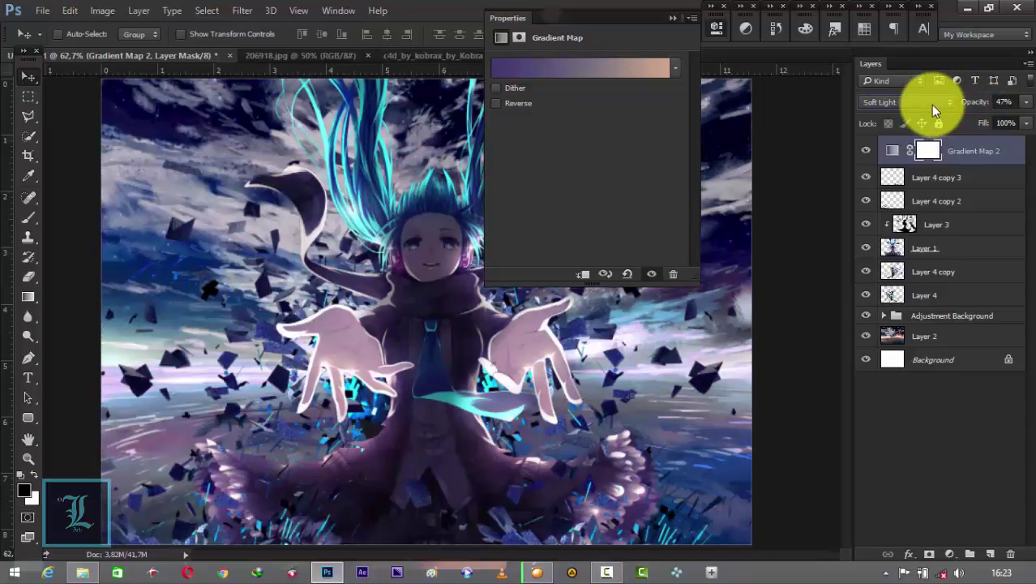
pyautogui.click(989, 105)
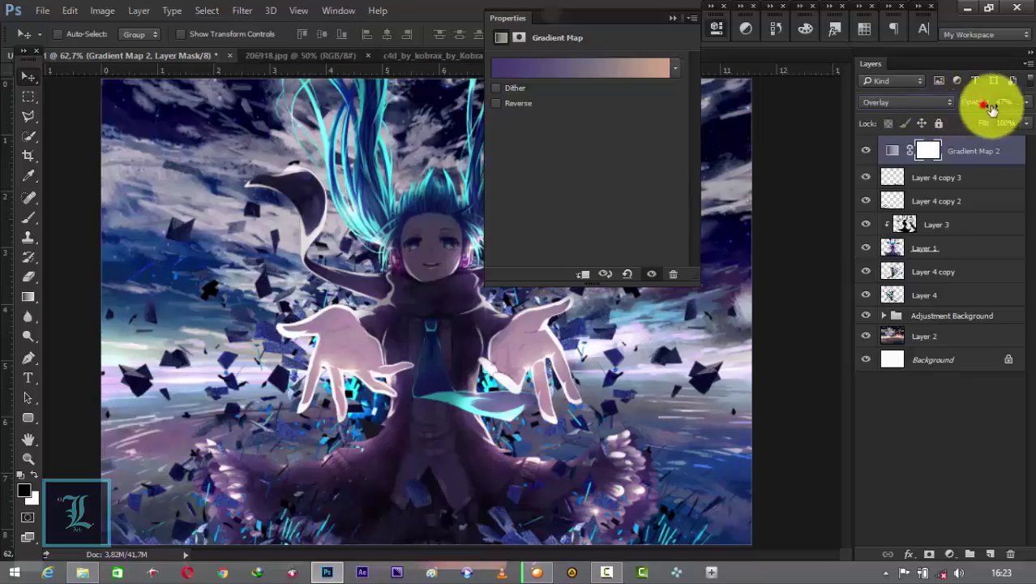
pyautogui.moveTo(1010, 116); pyautogui.dragTo(1028, 120)
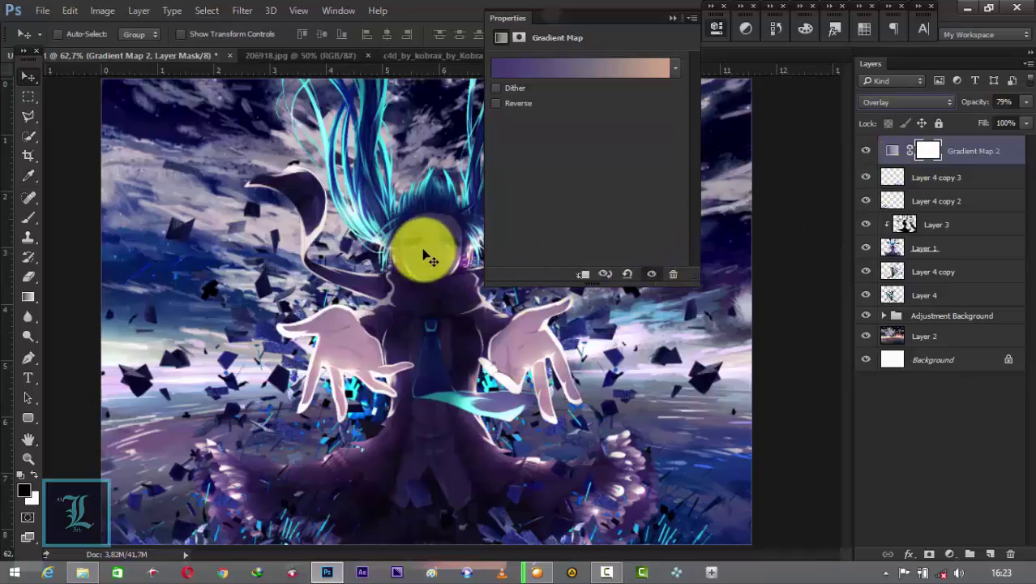
pyautogui.click(28, 276)
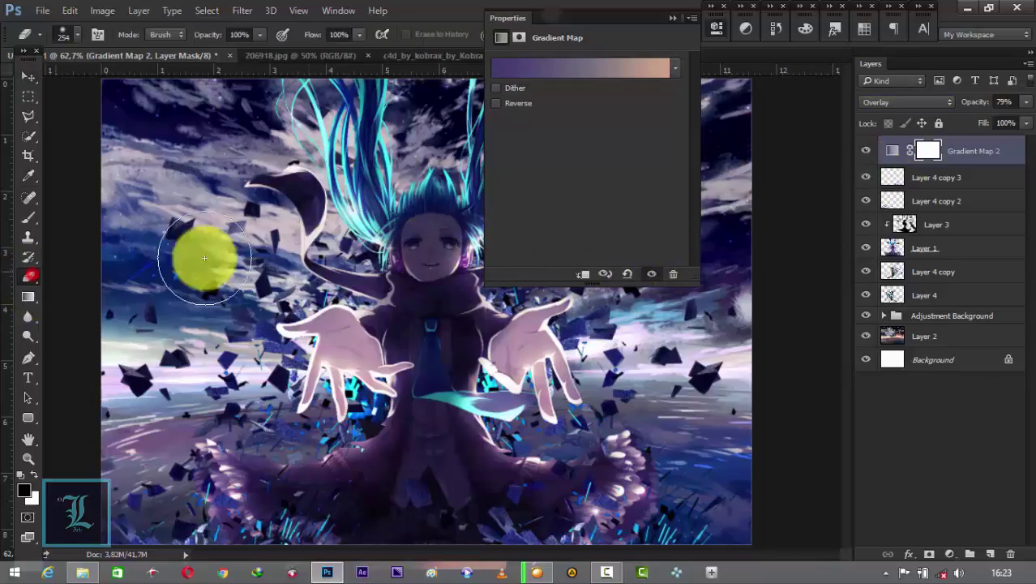
pyautogui.rightClick(430, 244)
pyautogui.moveTo(512, 263); pyautogui.dragTo(452, 258)
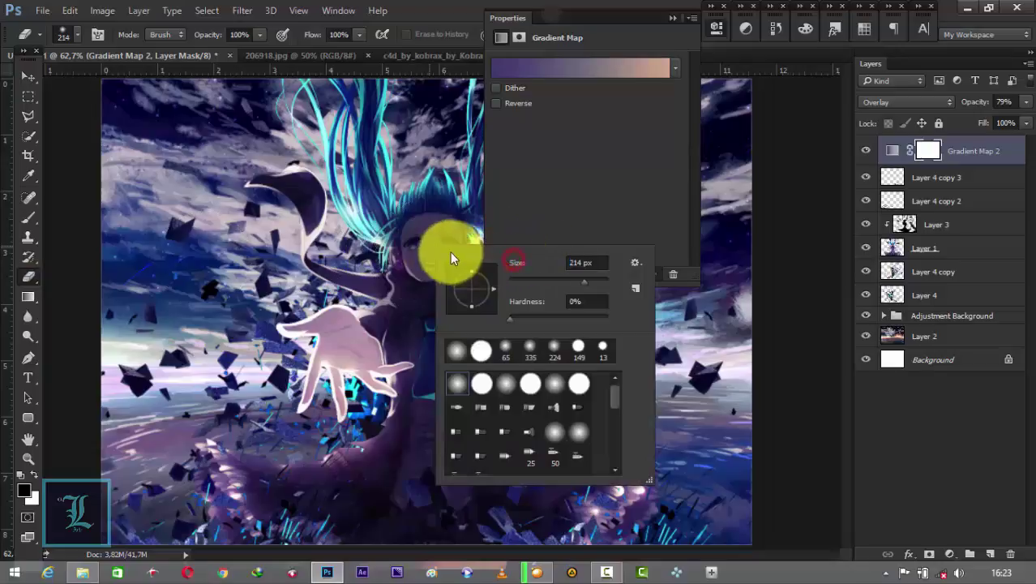
pyautogui.moveTo(512, 265); pyautogui.dragTo(442, 242)
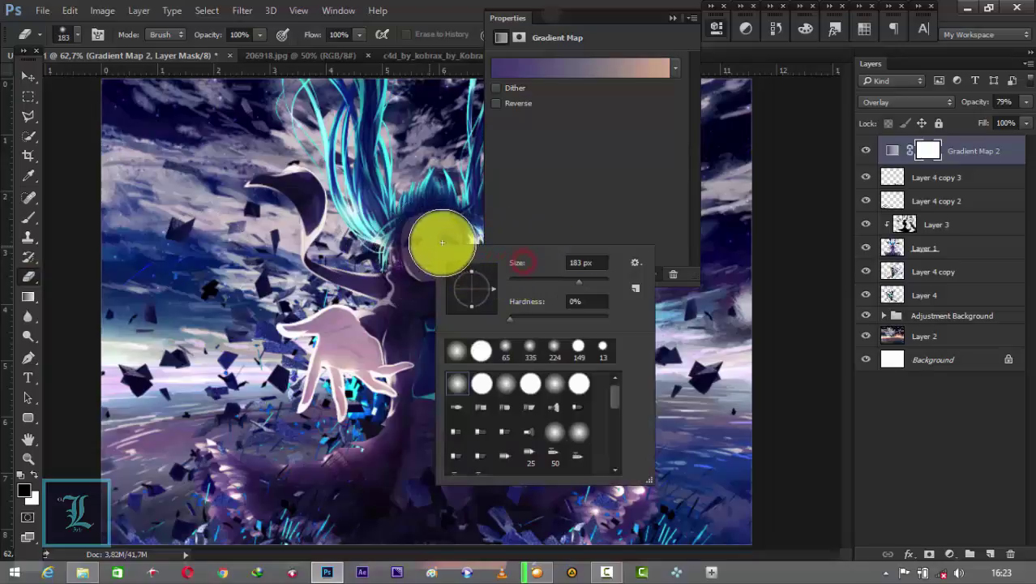
pyautogui.moveTo(514, 262); pyautogui.dragTo(487, 268)
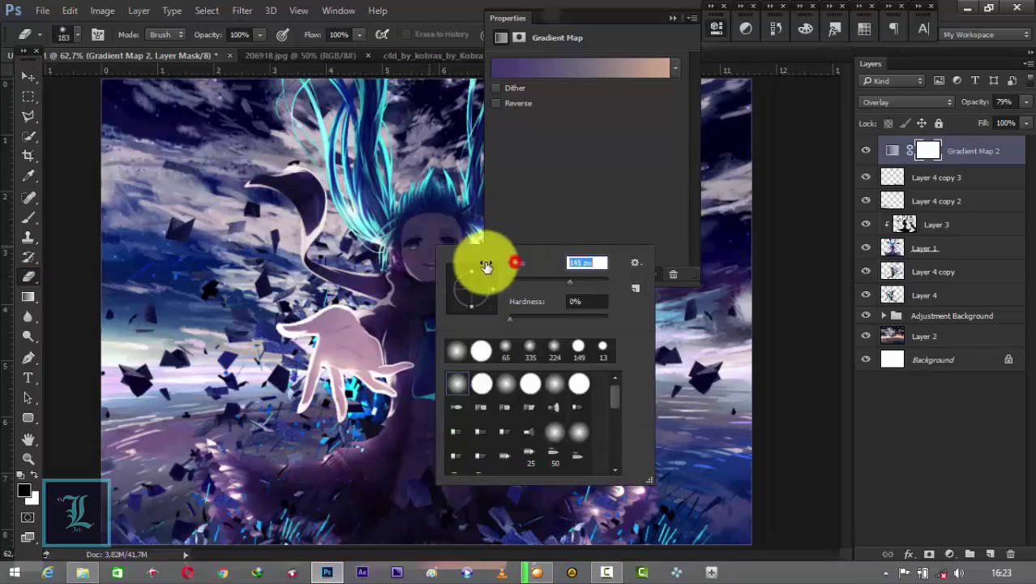
pyautogui.click(430, 248)
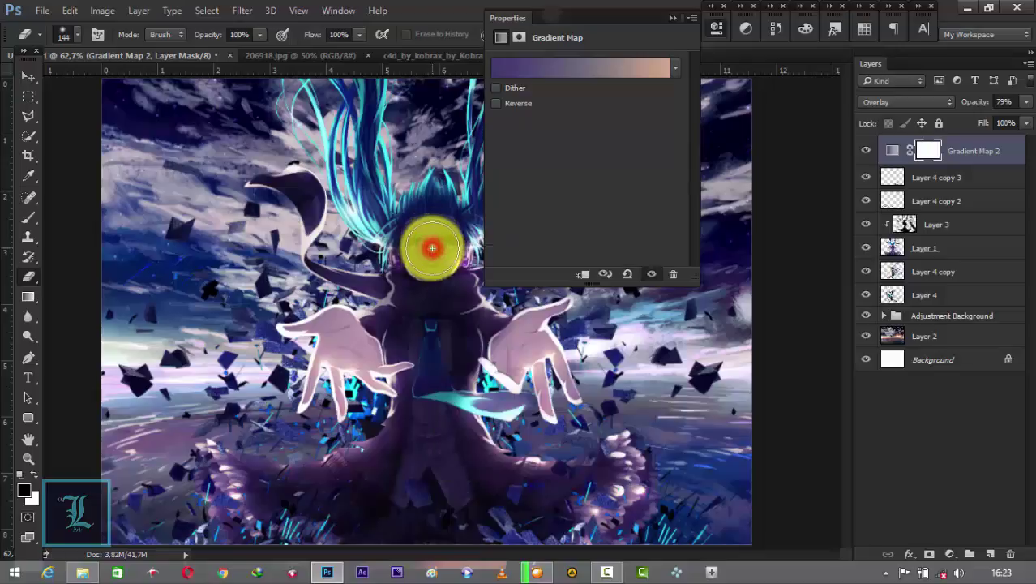
pyautogui.press('b')
pyautogui.rightClick(432, 249)
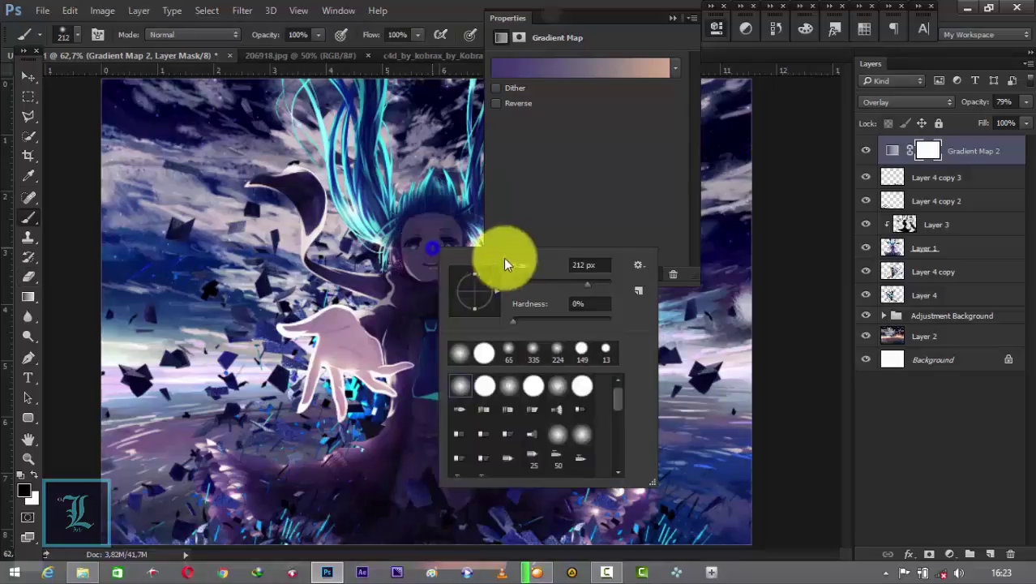
pyautogui.moveTo(523, 264); pyautogui.dragTo(436, 243)
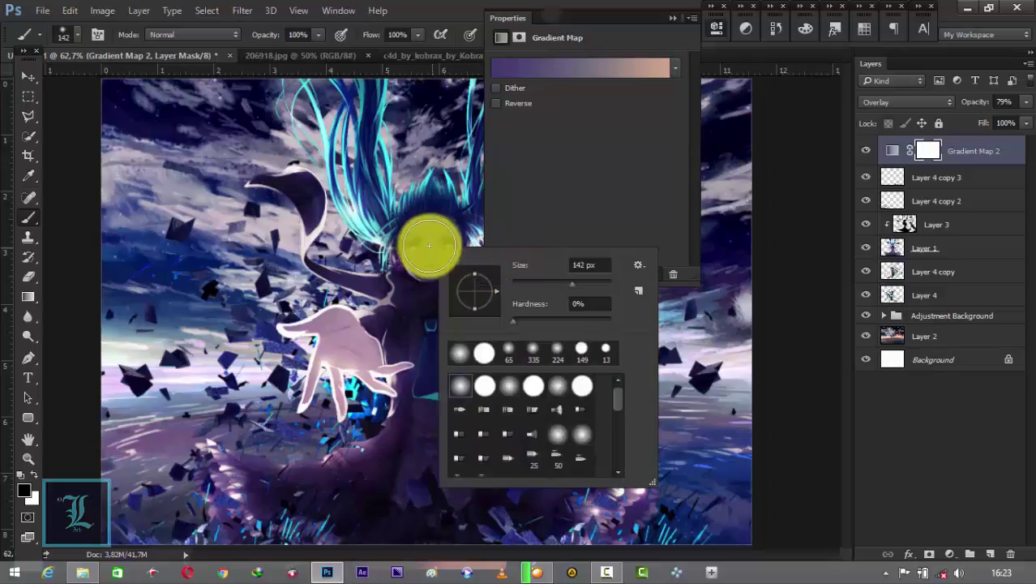
pyautogui.click(429, 246)
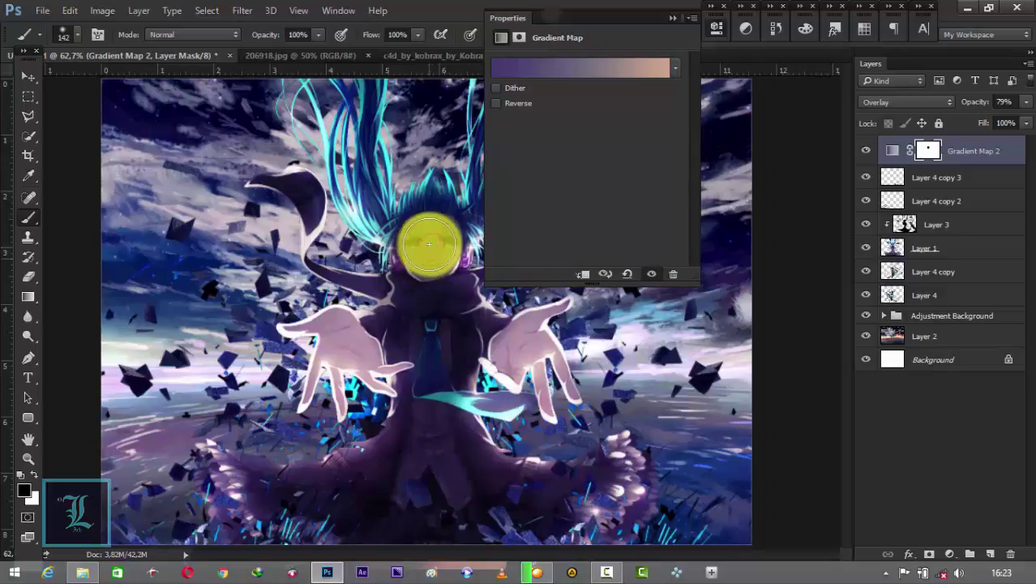
pyautogui.click(26, 489)
pyautogui.moveTo(195, 308); pyautogui.dragTo(159, 121)
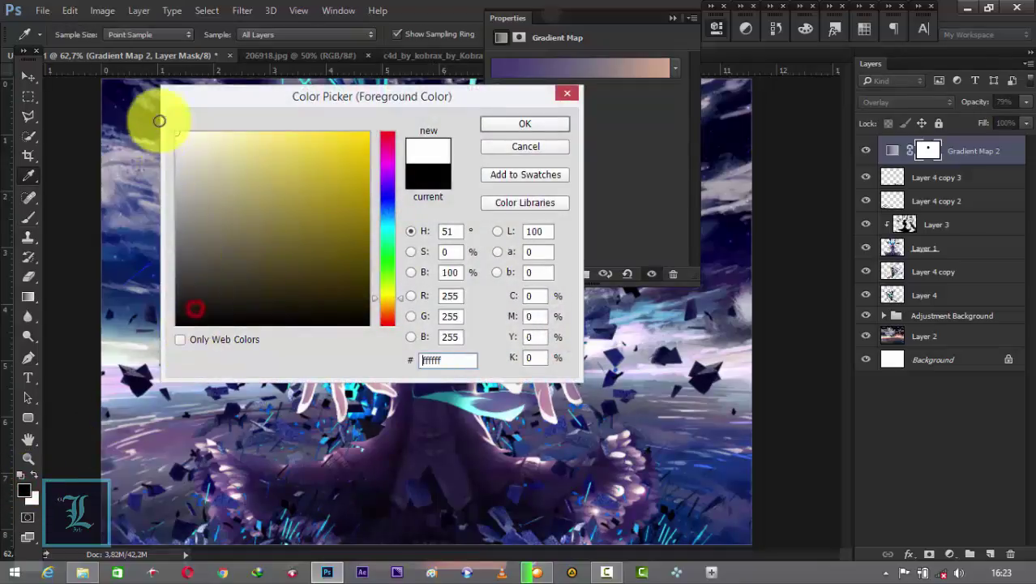
pyautogui.click(523, 124)
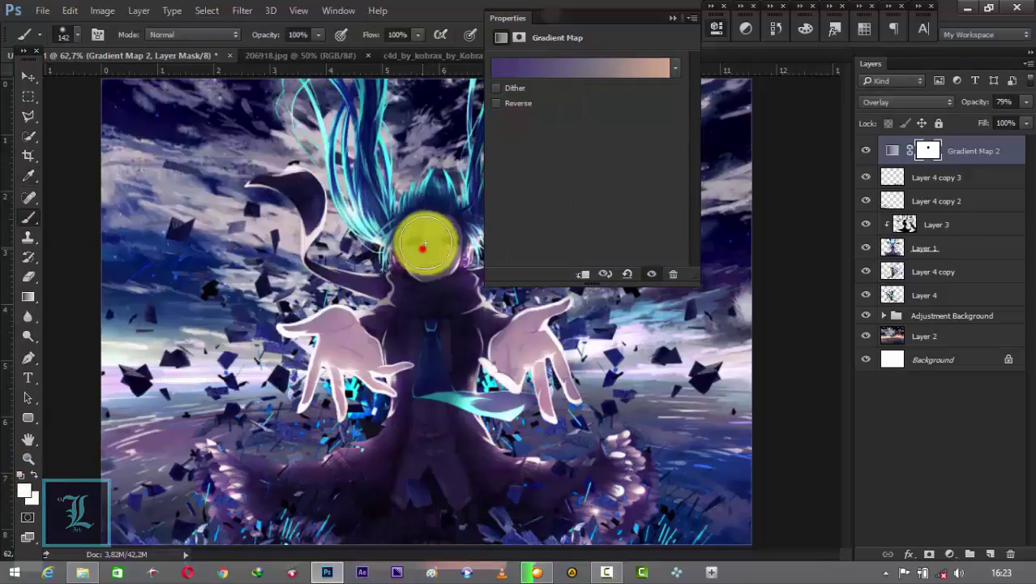
pyautogui.moveTo(424, 234)
pyautogui.mouseDown()
pyautogui.moveTo(434, 252)
pyautogui.moveTo(417, 273)
pyautogui.mouseUp()
pyautogui.press('e')
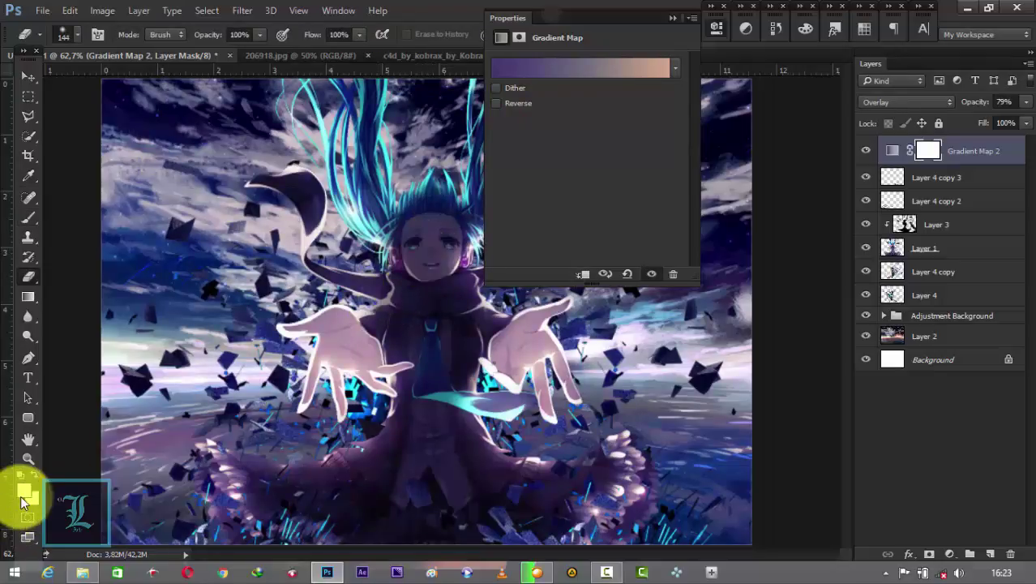
pyautogui.click(23, 494)
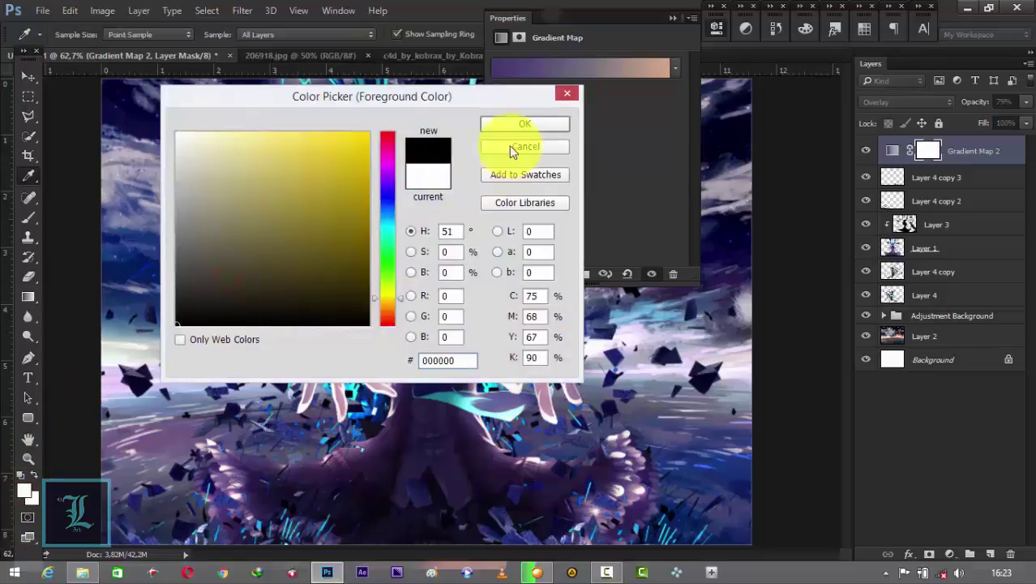
pyautogui.click(524, 124)
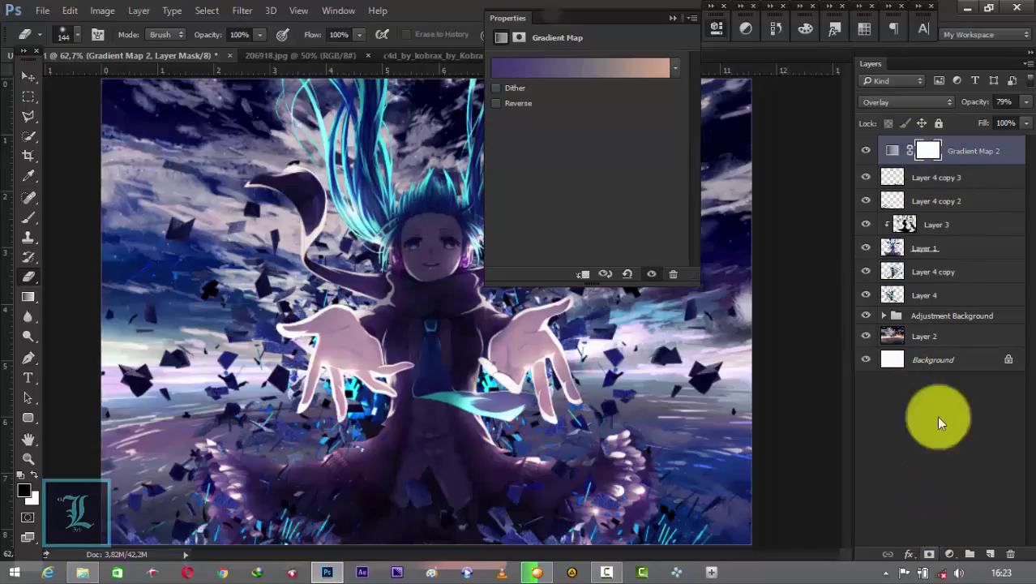
# Step: Try removing Gradient Map 2's mask, then convert it to a smart object and lower its opacity
pyautogui.rightClick(927, 151)
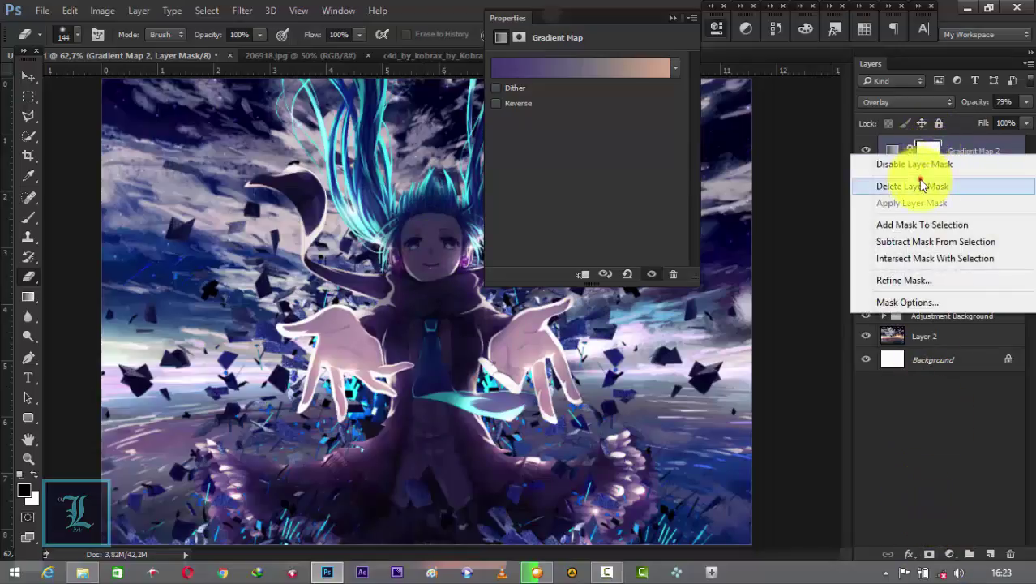
pyautogui.click(921, 185)
pyautogui.click(441, 245)
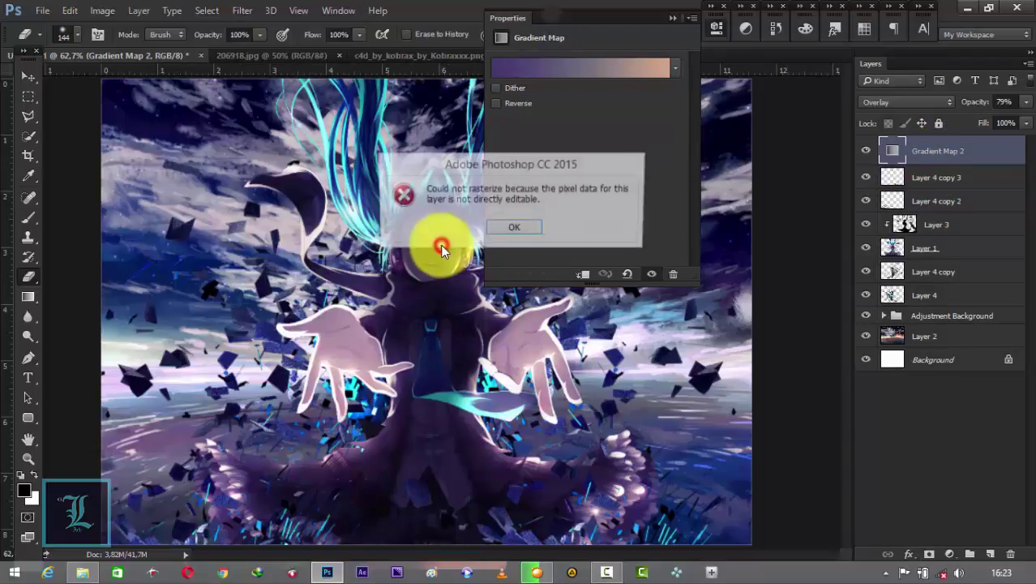
pyautogui.click(508, 223)
pyautogui.rightClick(938, 154)
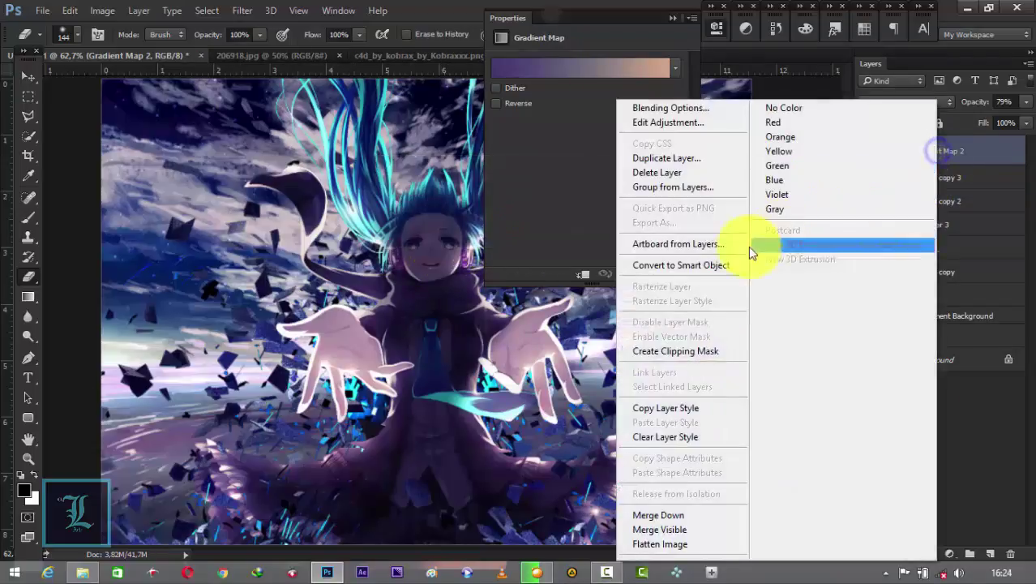
pyautogui.click(678, 266)
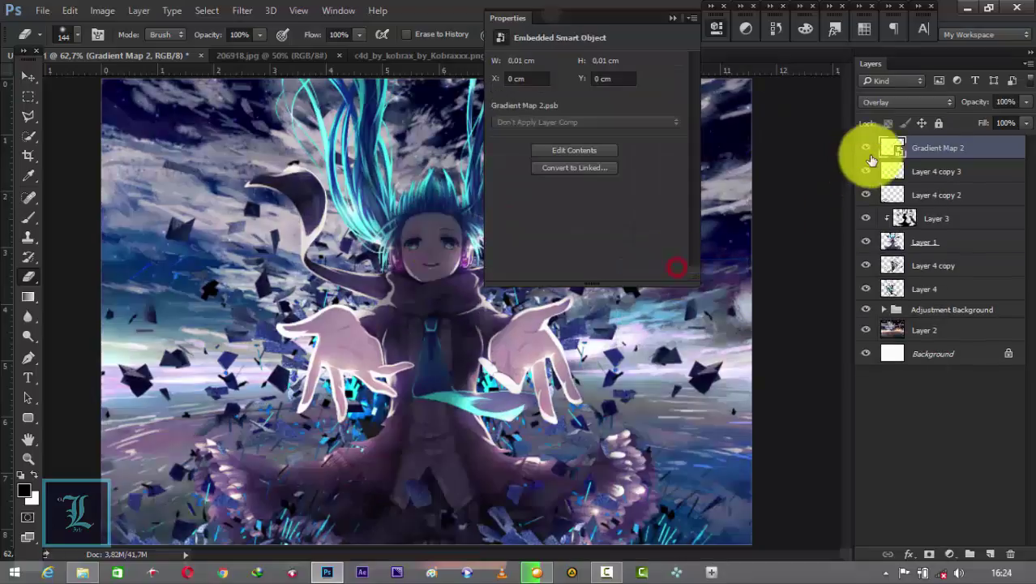
pyautogui.moveTo(976, 102)
pyautogui.mouseDown()
pyautogui.moveTo(937, 109)
pyautogui.moveTo(1018, 97)
pyautogui.mouseUp()
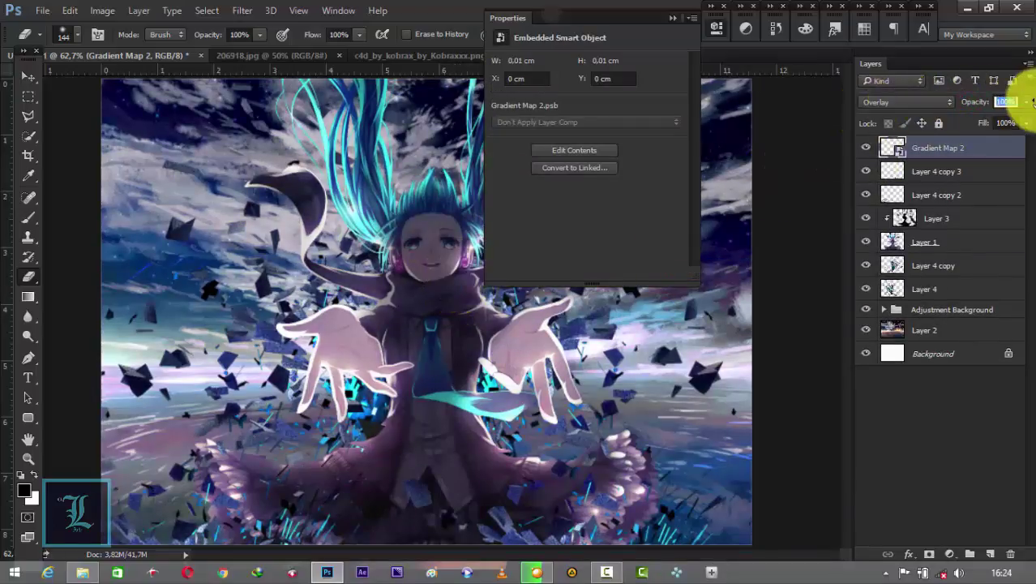
# Step: Rasterize the Gradient Map 2 smart object and delete the layer, confirming Yes
pyautogui.rightClick(917, 150)
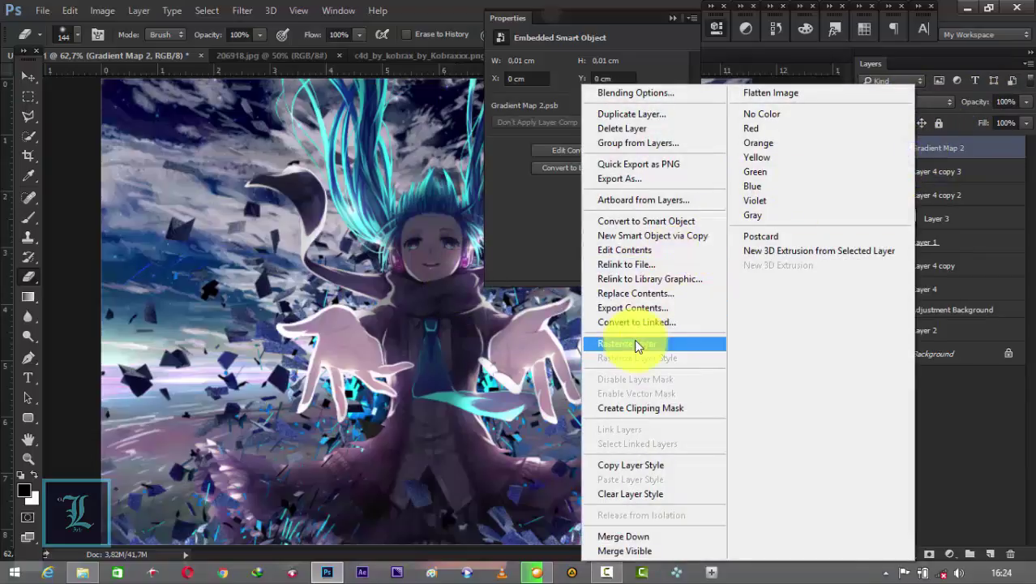
pyautogui.click(625, 343)
pyautogui.rightClick(996, 154)
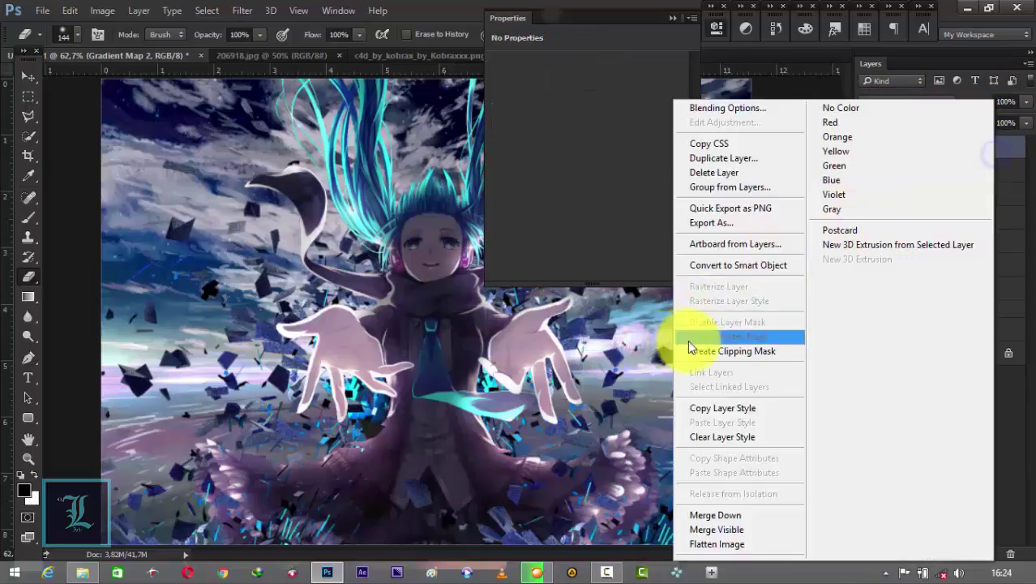
pyautogui.click(720, 171)
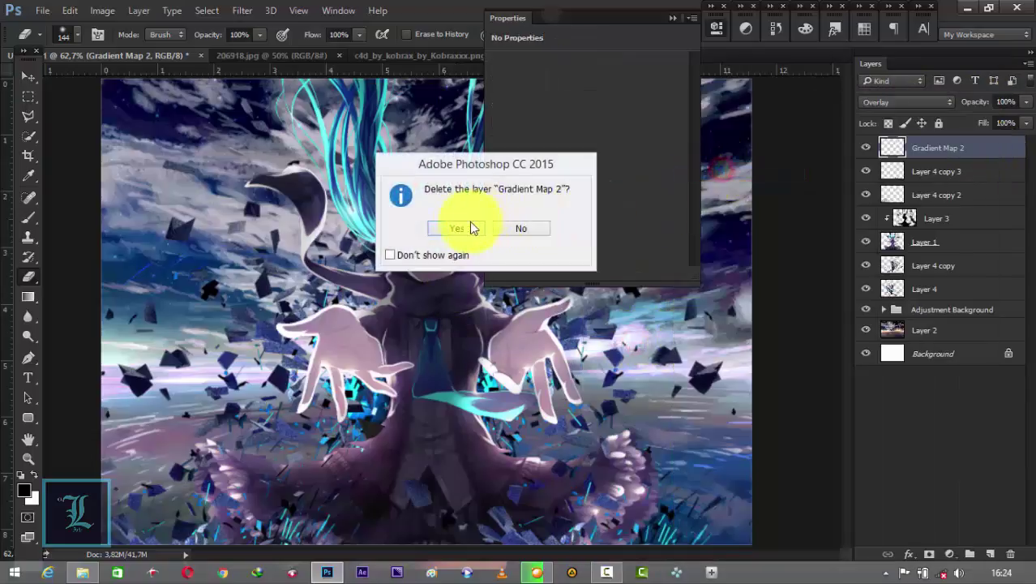
pyautogui.click(464, 224)
pyautogui.click(675, 20)
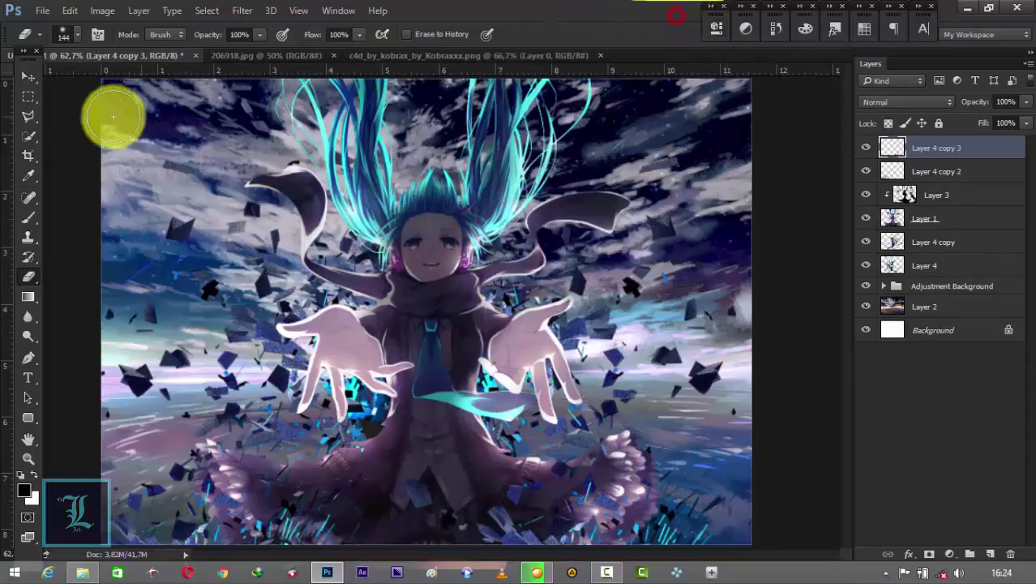
pyautogui.click(26, 76)
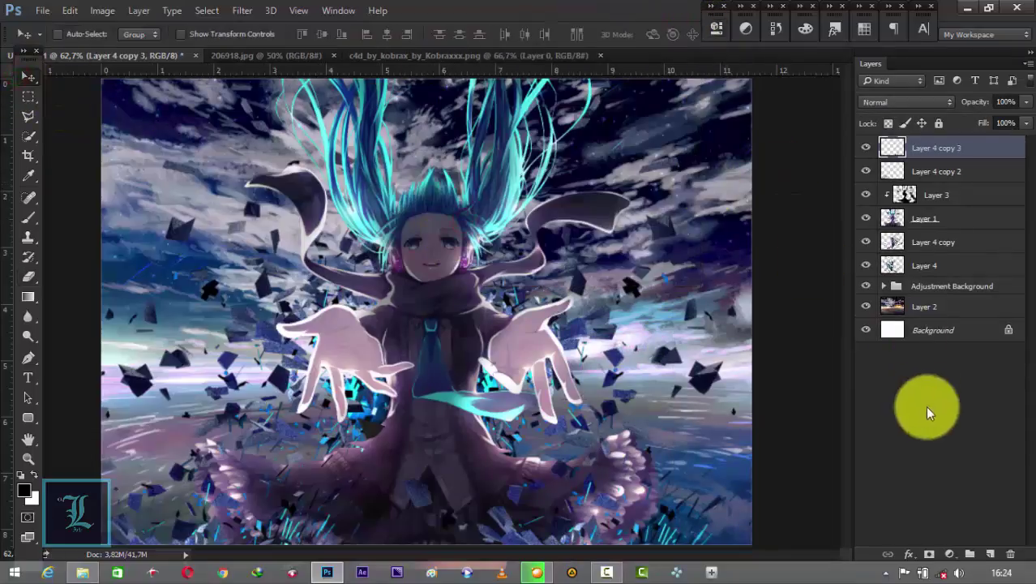
# Step: Add a Gradient Map adjustment layer using a purple-to-peach preset
pyautogui.click(950, 554)
pyautogui.click(941, 532)
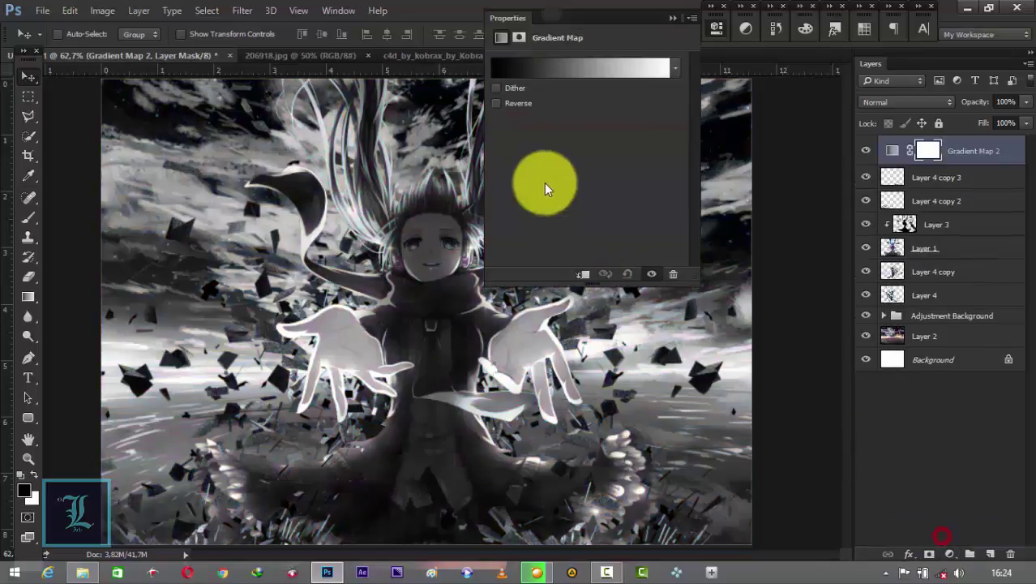
pyautogui.click(570, 70)
pyautogui.scroll(-3, 693, 296)
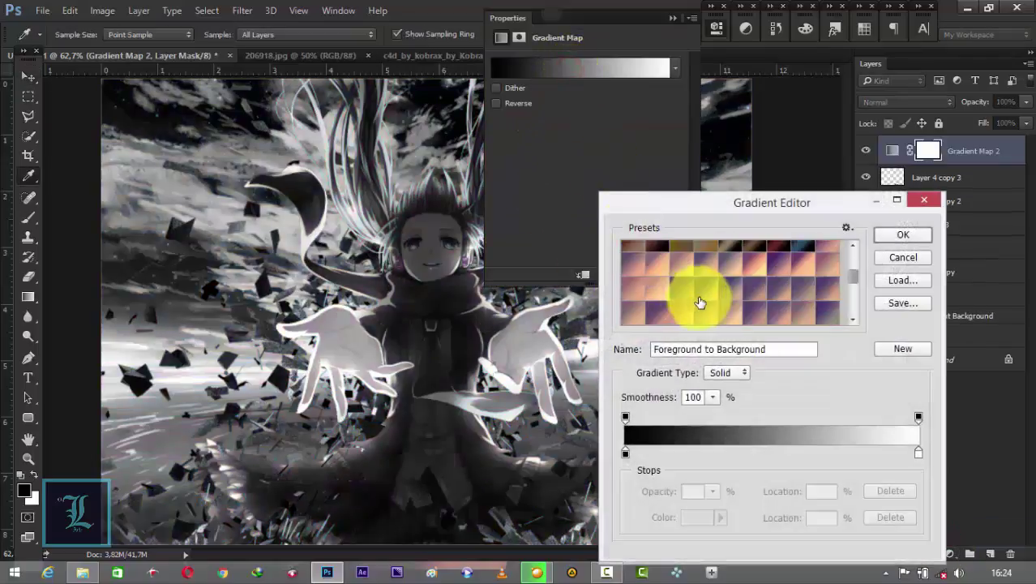
pyautogui.scroll(-2, 706, 276)
pyautogui.click(726, 257)
pyautogui.click(693, 256)
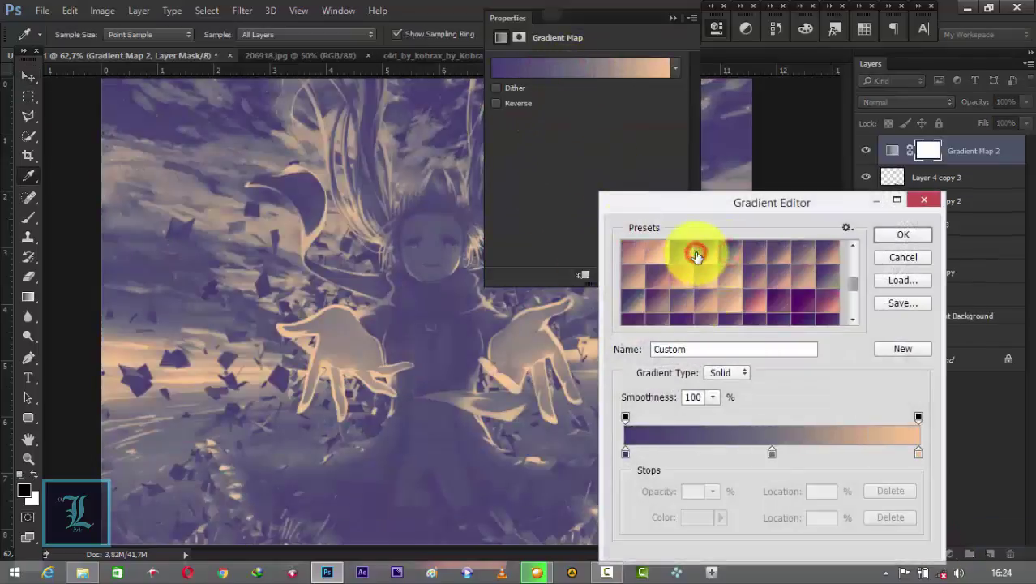
pyautogui.click(895, 243)
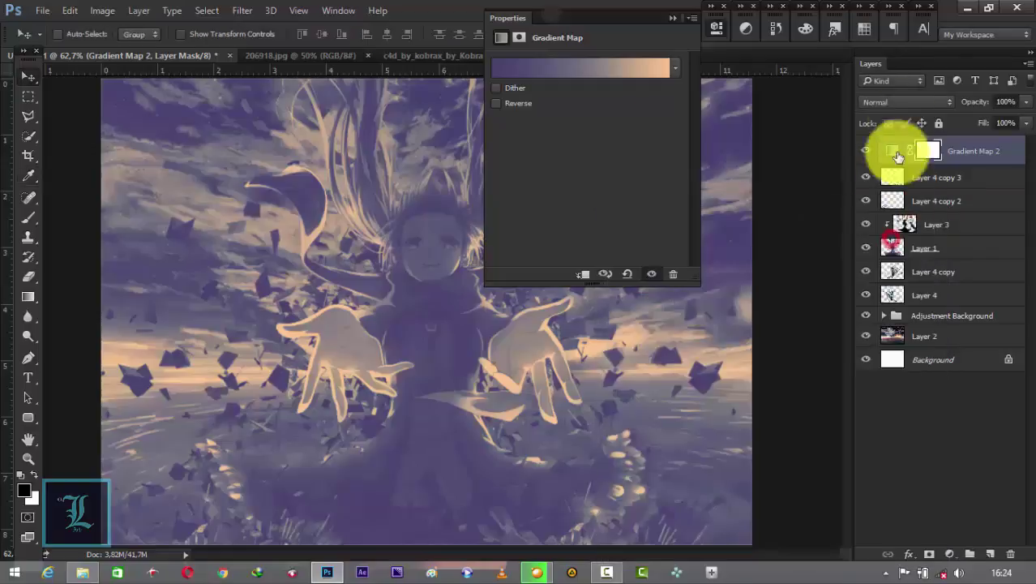
# Step: Blend the gradient map with Linear Dodge (Add) at 48% opacity
pyautogui.click(901, 102)
pyautogui.click(910, 224)
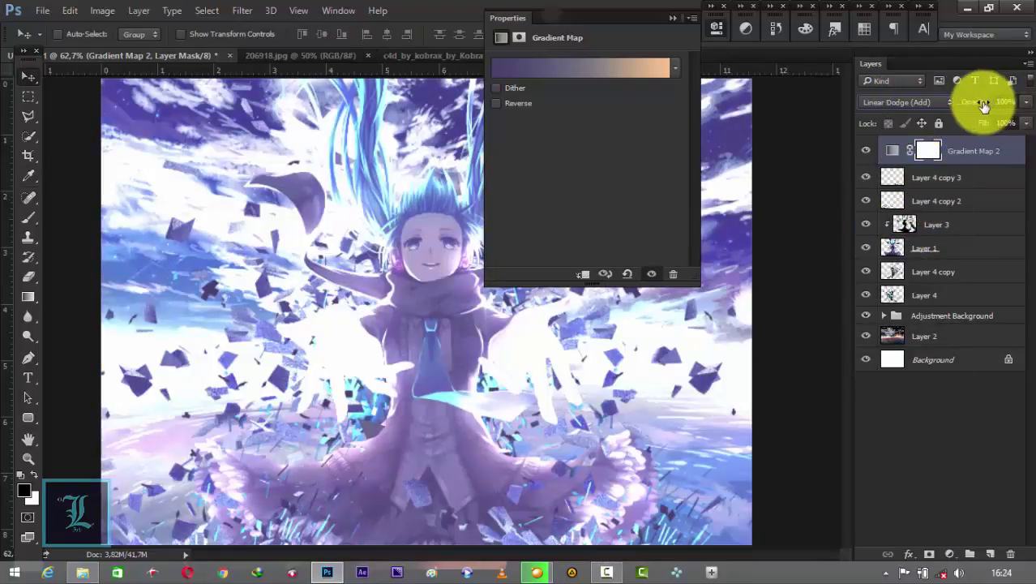
pyautogui.moveTo(985, 103); pyautogui.dragTo(945, 108)
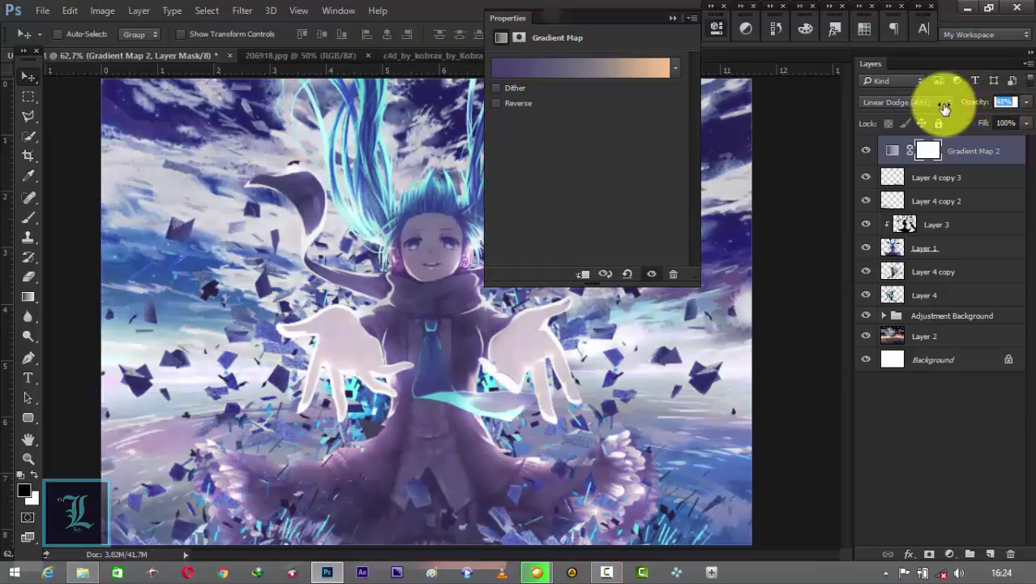
pyautogui.click(943, 110)
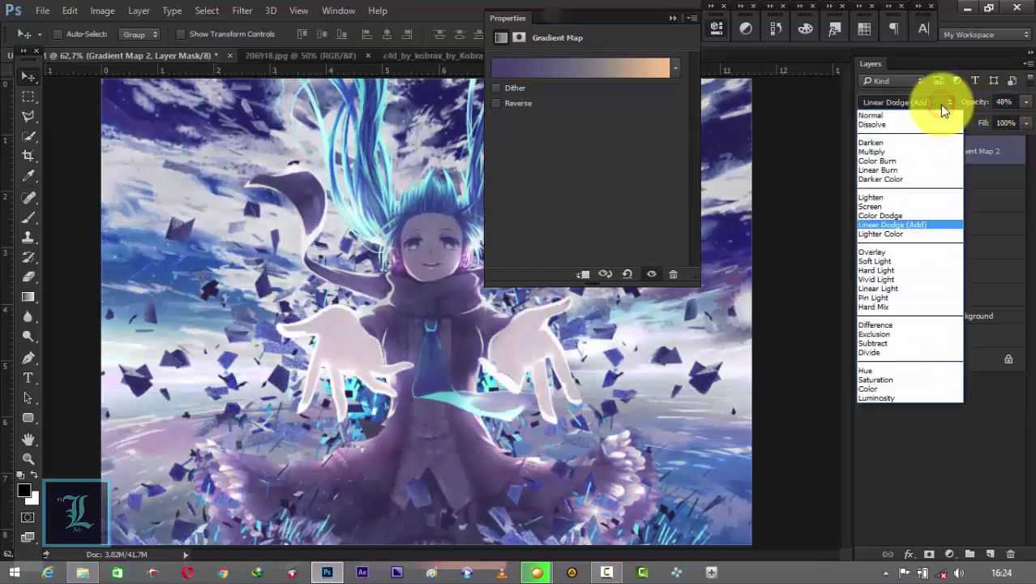
pyautogui.click(943, 105)
pyautogui.click(941, 104)
pyautogui.click(949, 186)
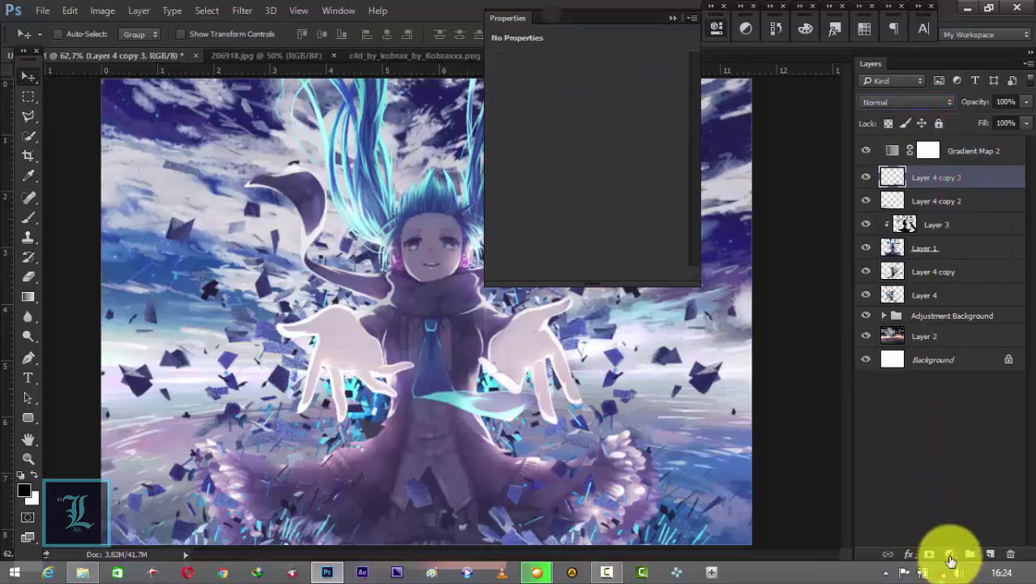
# Step: Add a Curves layer with the lower RGB point pulled down and the upper point raised
pyautogui.click(951, 556)
pyautogui.click(939, 305)
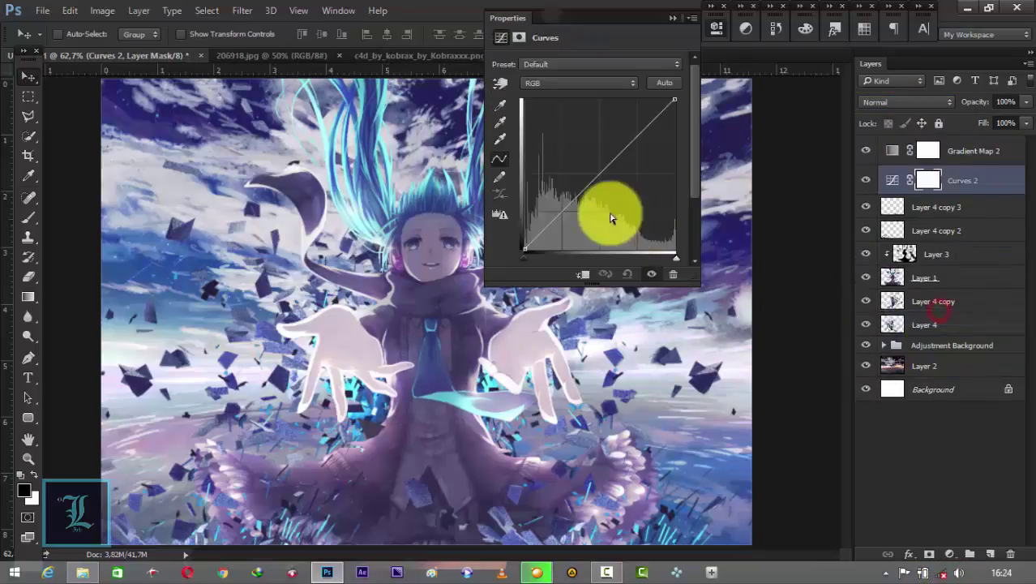
pyautogui.moveTo(579, 214); pyautogui.dragTo(566, 216)
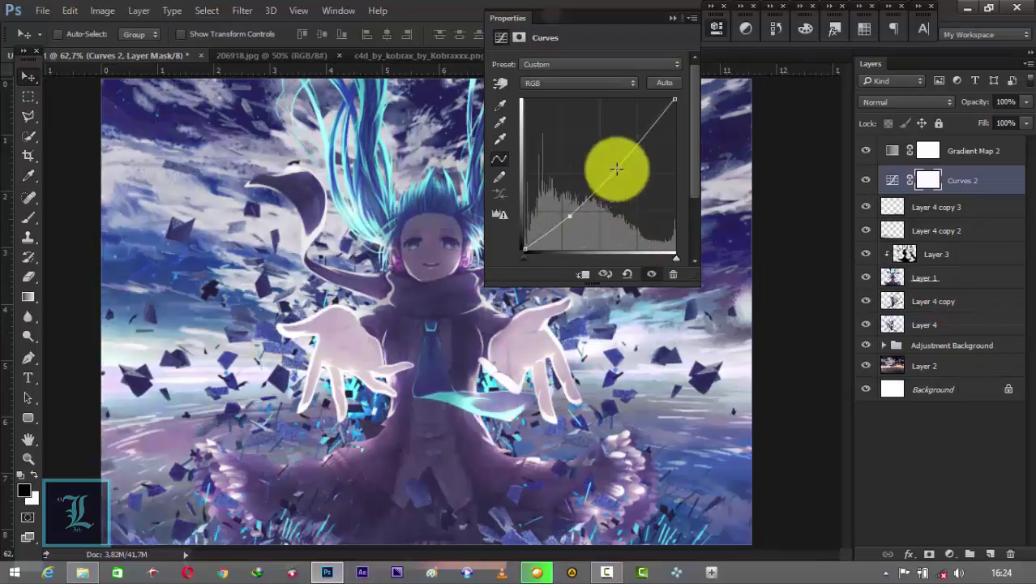
pyautogui.moveTo(616, 156); pyautogui.dragTo(614, 147)
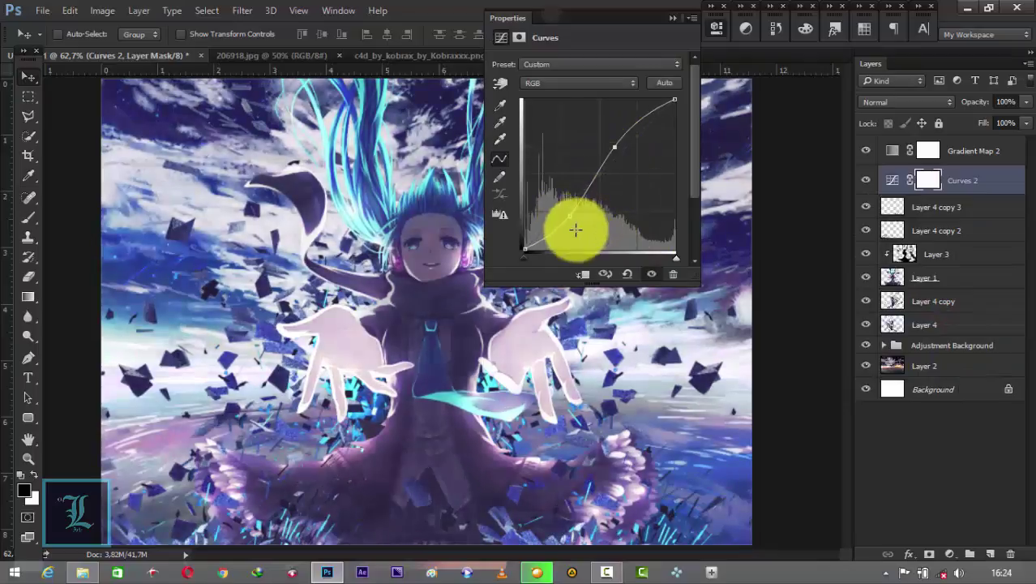
pyautogui.click(569, 215)
pyautogui.moveTo(572, 215); pyautogui.dragTo(574, 217)
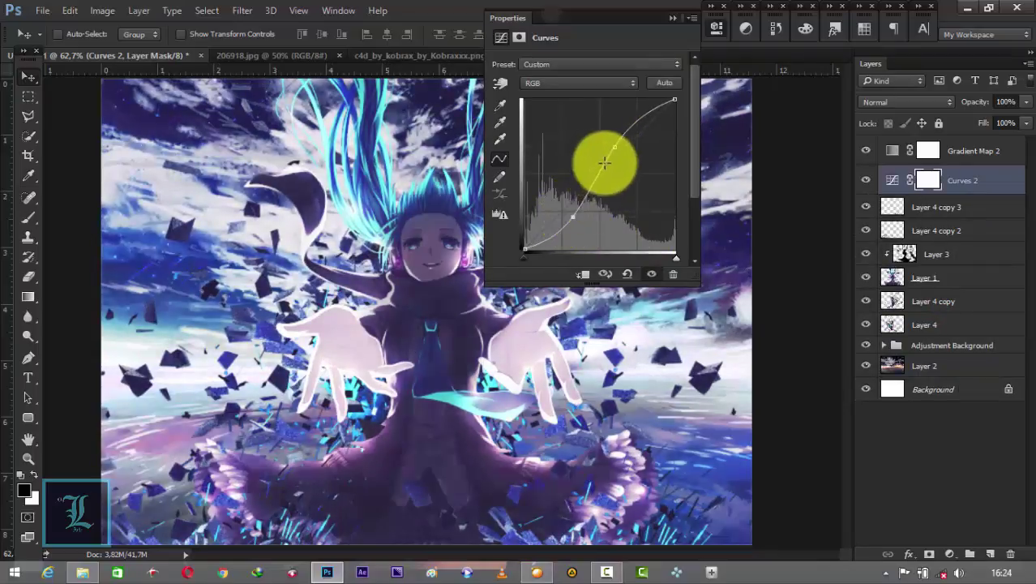
pyautogui.click(573, 217)
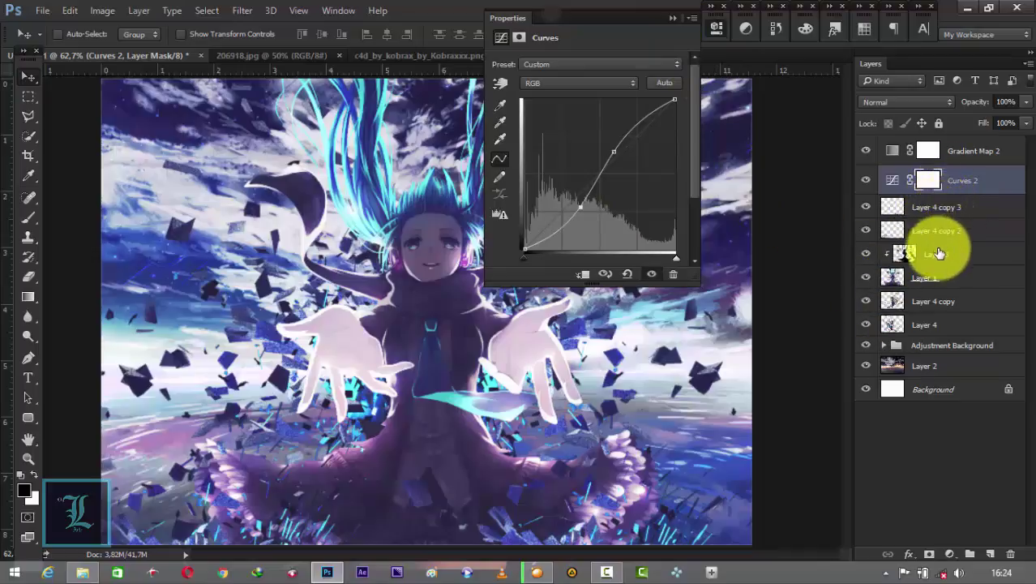
# Step: Erase Layer 3's dark shading over the girl's face with the Eraser
pyautogui.click(909, 256)
pyautogui.press('e')
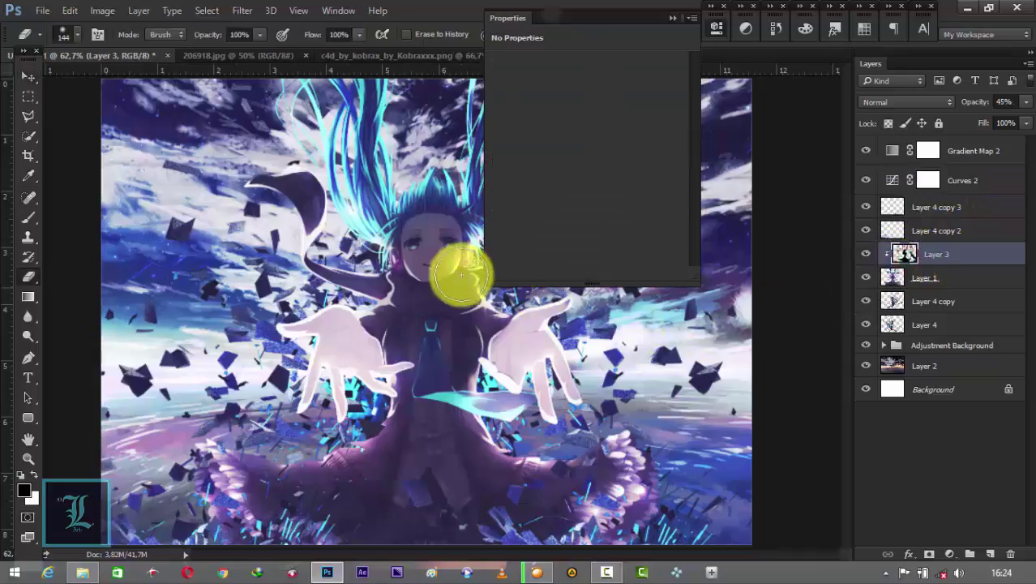
pyautogui.click(432, 247)
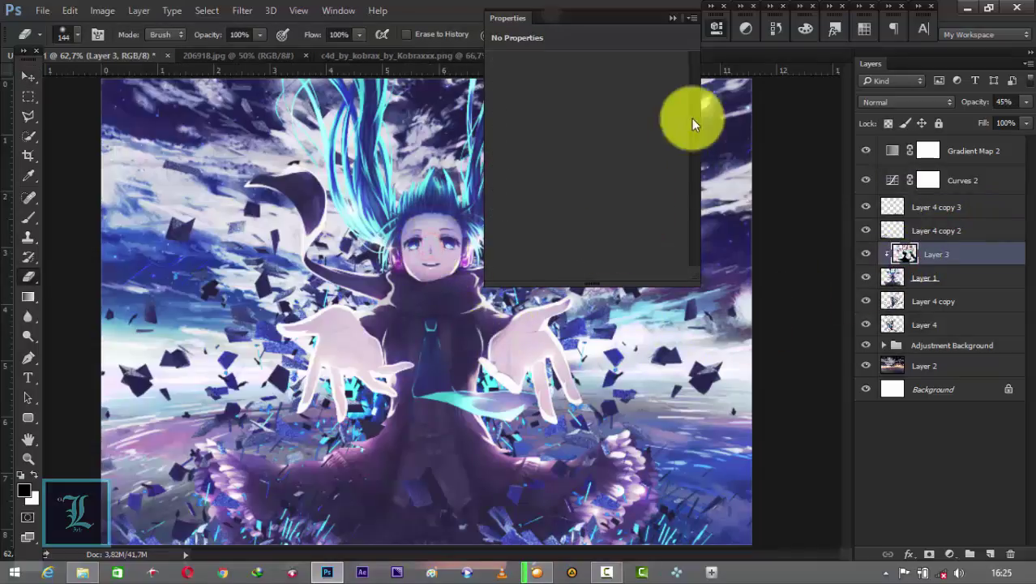
pyautogui.click(673, 21)
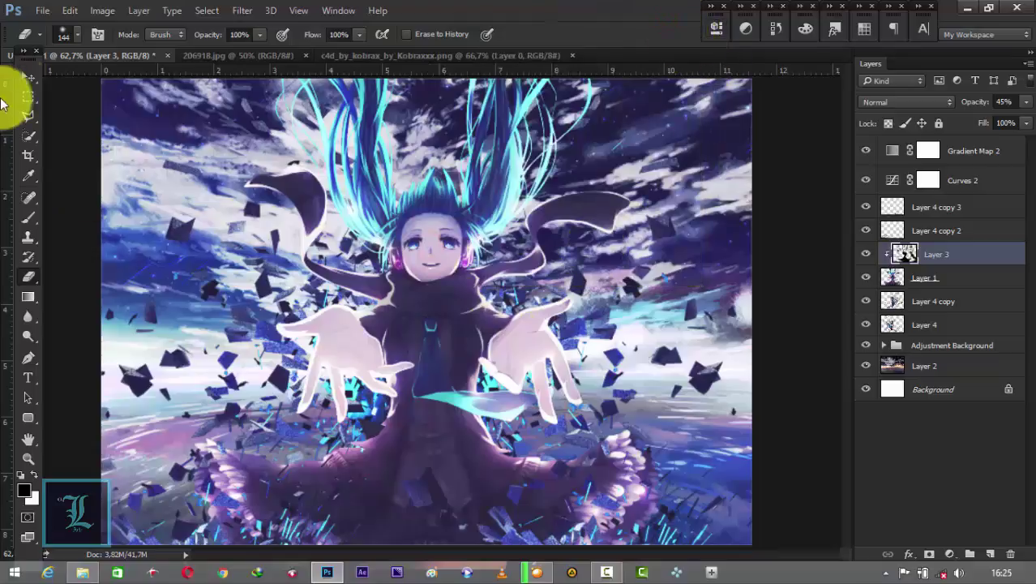
pyautogui.click(33, 82)
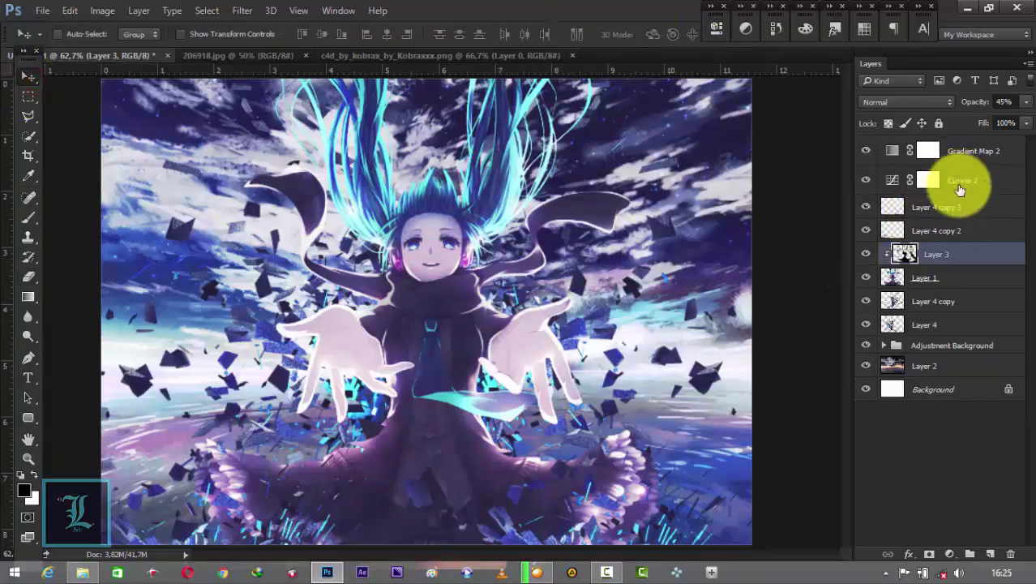
pyautogui.click(960, 158)
# Step: Add a reversed radial Gradient Fill vignette at 151% scale and 81% opacity
pyautogui.click(951, 553)
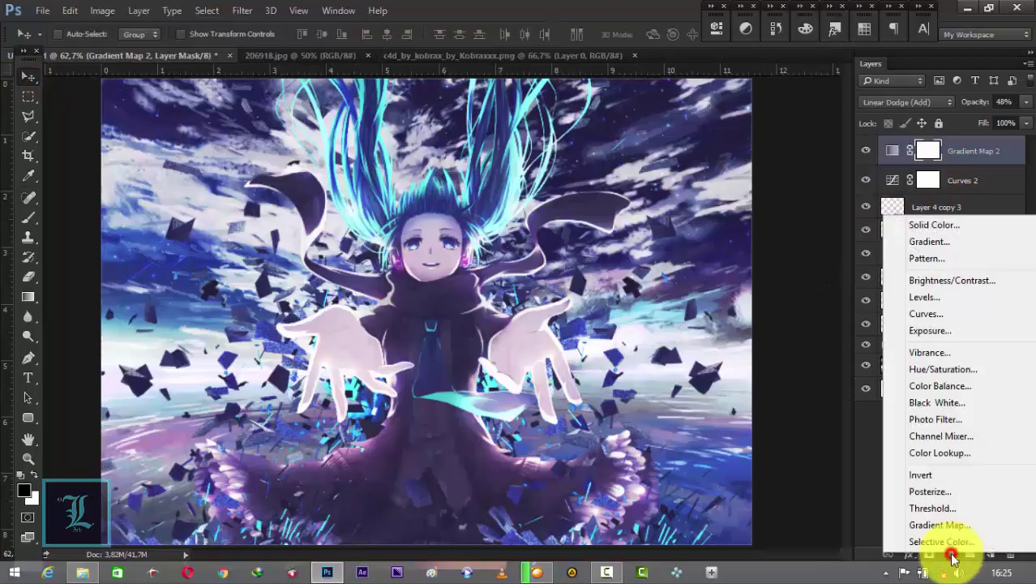
pyautogui.click(957, 243)
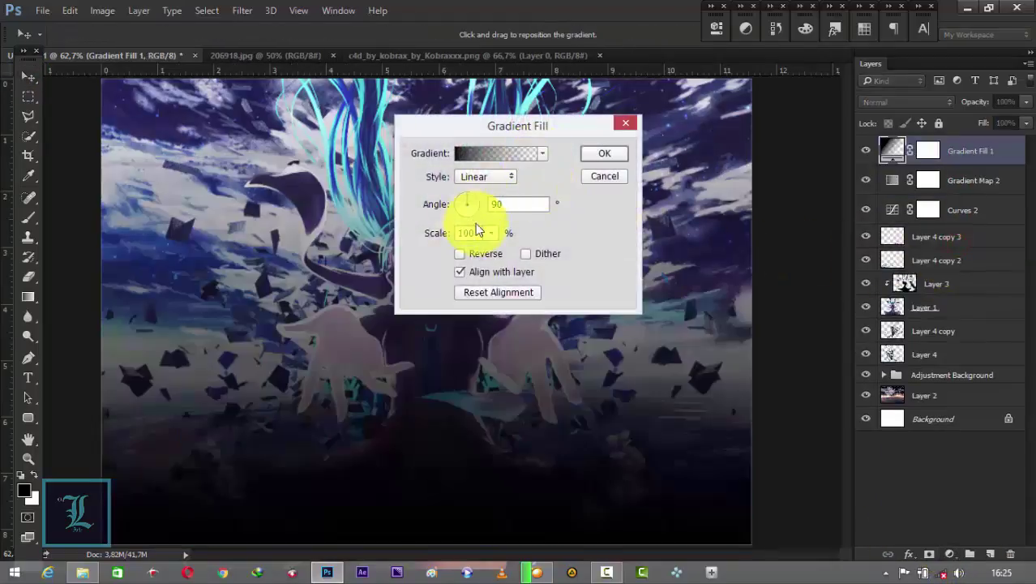
pyautogui.click(472, 201)
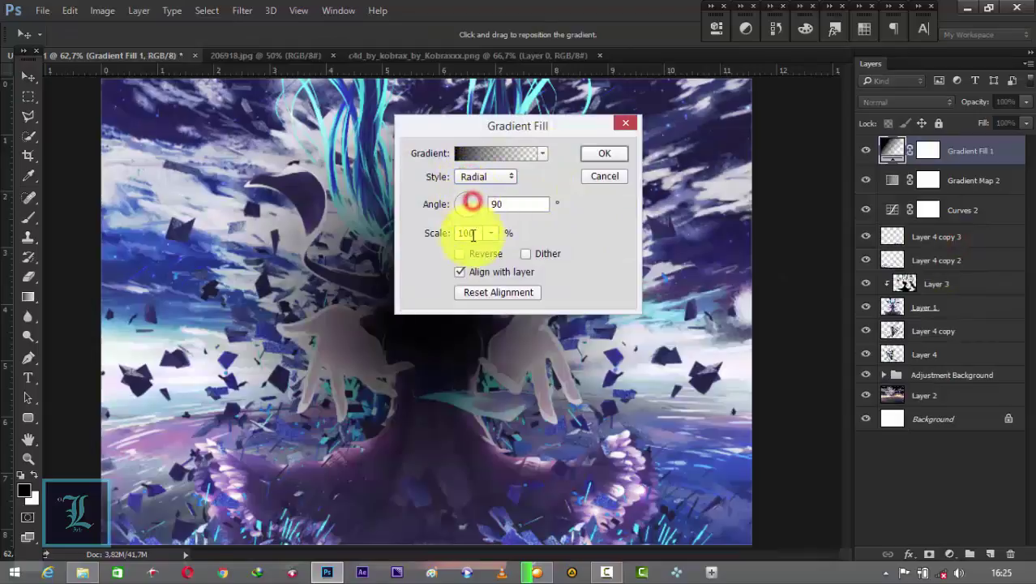
pyautogui.click(459, 254)
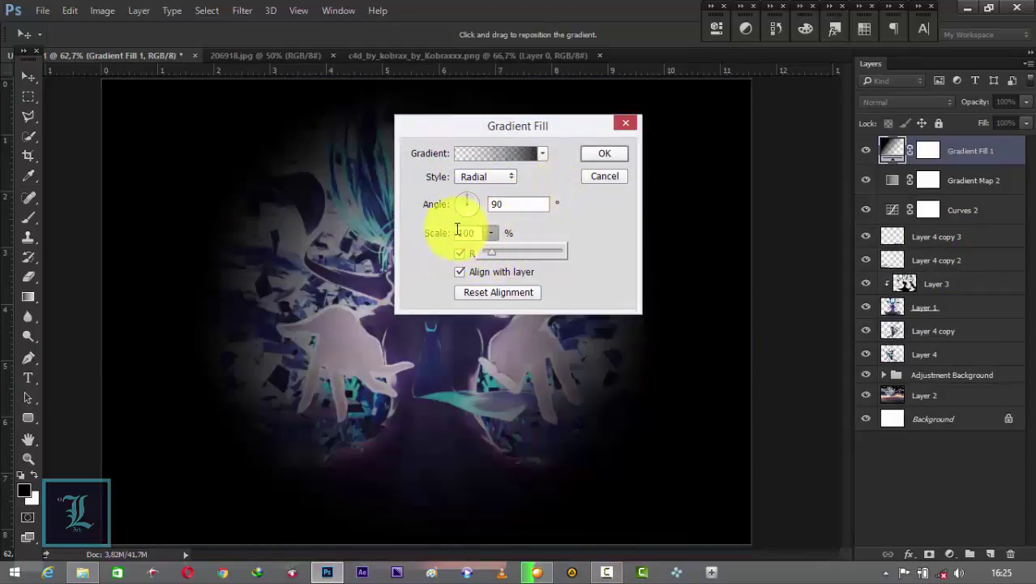
pyautogui.moveTo(438, 232); pyautogui.dragTo(472, 235)
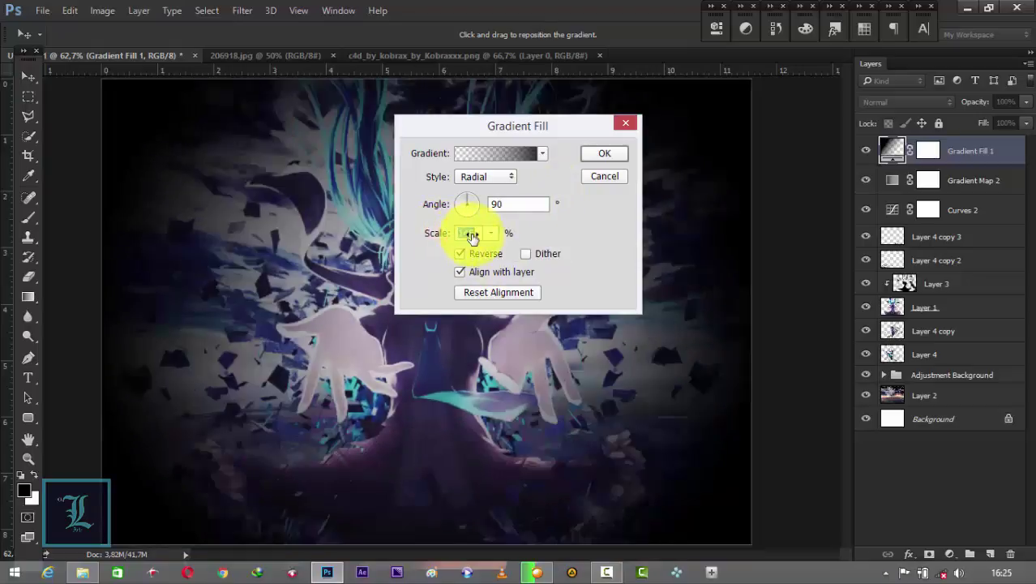
pyautogui.click(604, 154)
pyautogui.moveTo(961, 104); pyautogui.dragTo(958, 103)
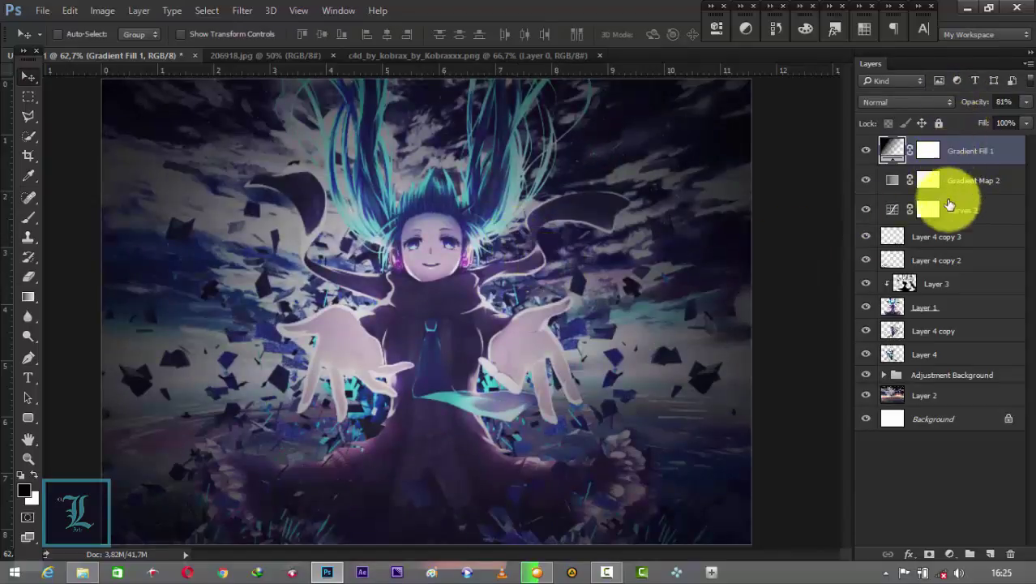
pyautogui.click(958, 236)
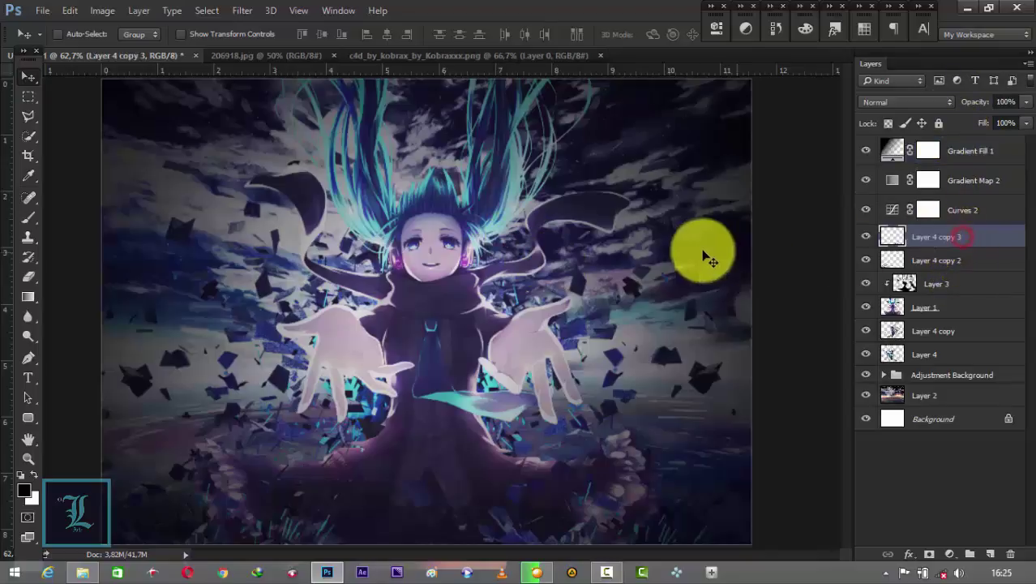
# Step: Bring 1.png from the Editing > Fractal folder into the artwork as Layer 5
pyautogui.click(82, 573)
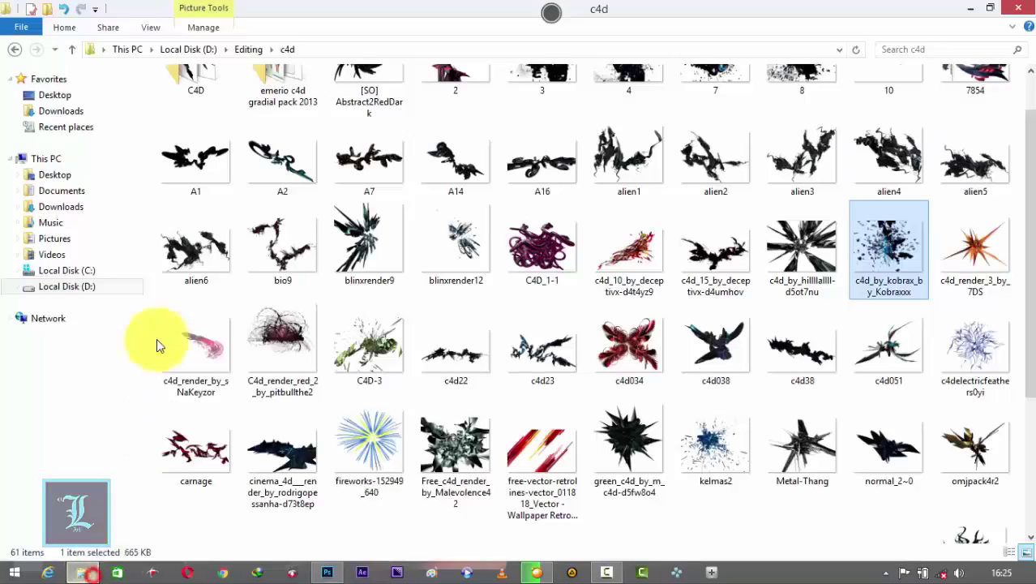
pyautogui.click(13, 49)
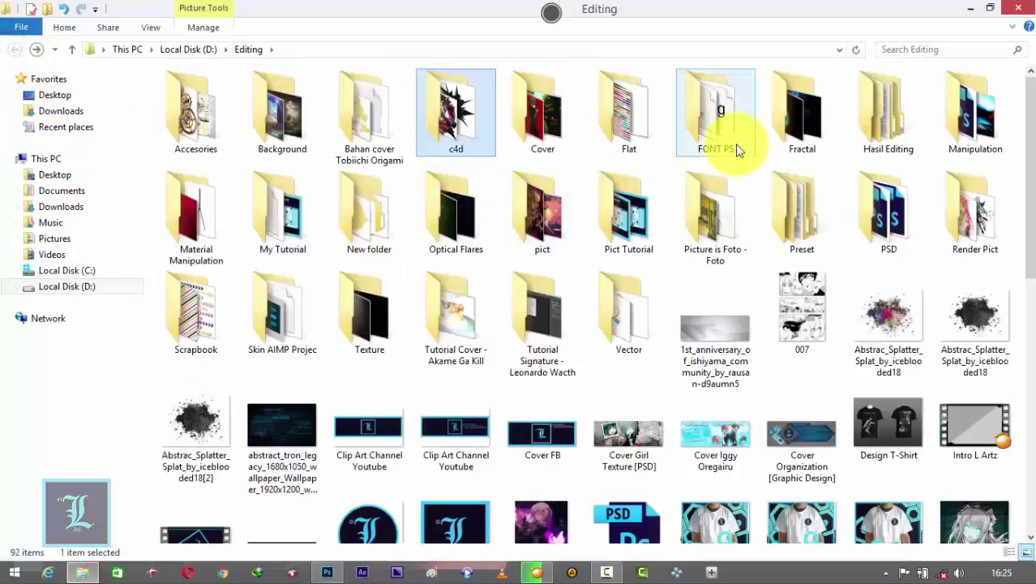
pyautogui.doubleClick(788, 134)
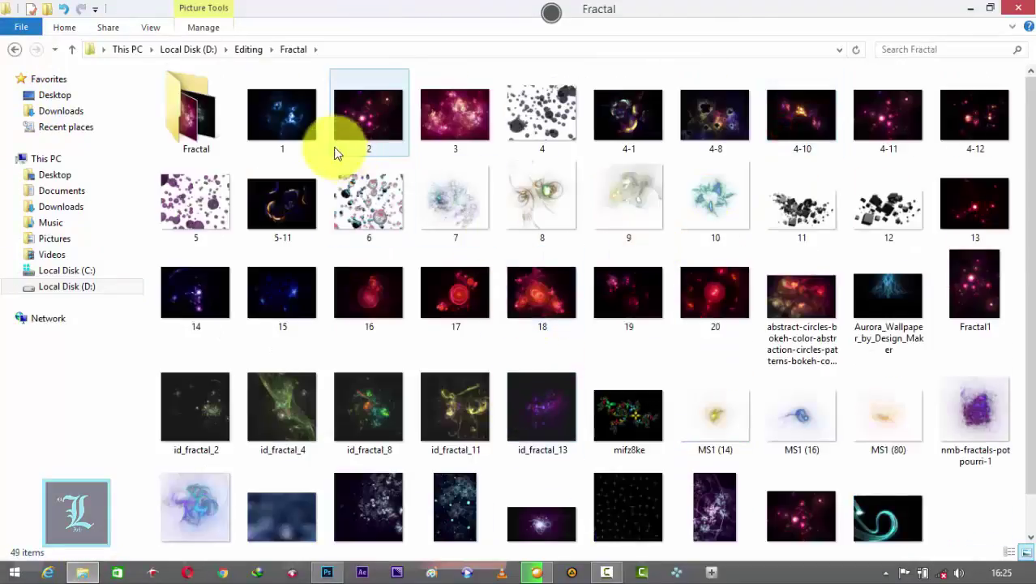
pyautogui.moveTo(300, 119)
pyautogui.mouseDown()
pyautogui.moveTo(391, 311)
pyautogui.moveTo(651, 58)
pyautogui.mouseUp()
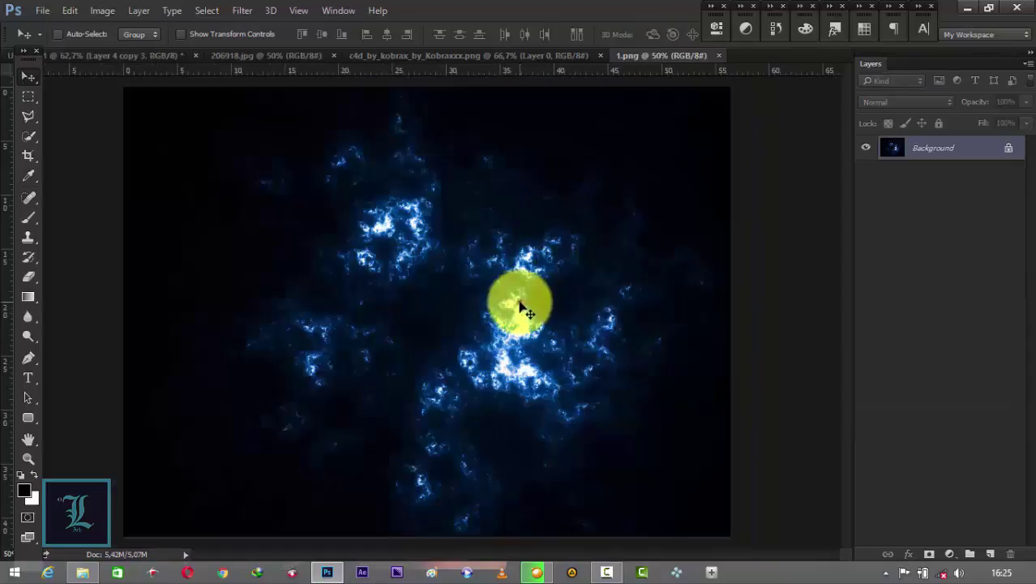
pyautogui.moveTo(511, 300)
pyautogui.mouseDown()
pyautogui.moveTo(165, 61)
pyautogui.moveTo(439, 285)
pyautogui.moveTo(462, 279)
pyautogui.mouseUp()
pyautogui.scroll(-2, 440, 285)
# Step: Move the fractal layer right and up and scale it slightly smaller
pyautogui.scroll(-2, 494, 277)
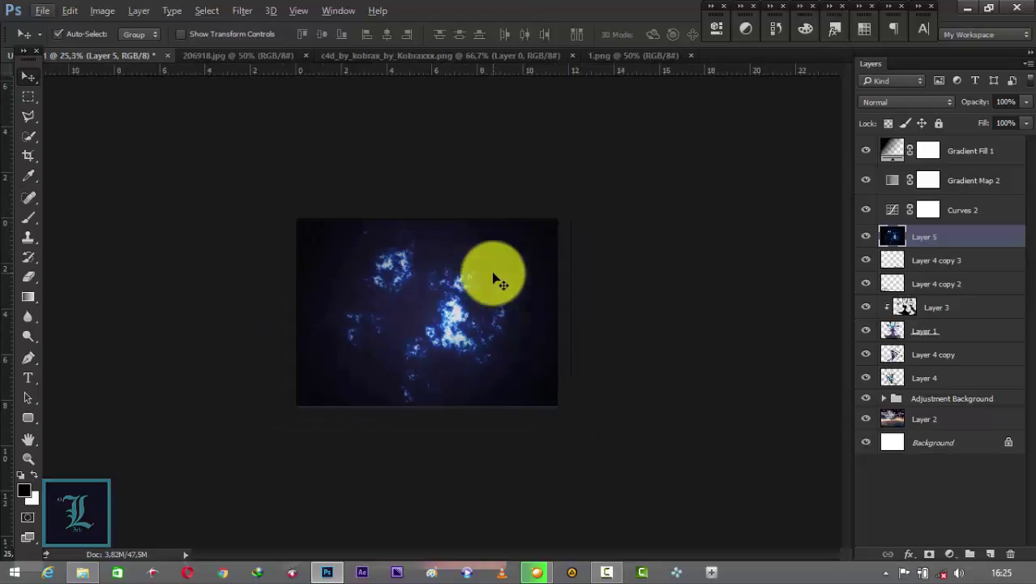
pyautogui.hotkey('ctrl', 't')
pyautogui.moveTo(496, 277); pyautogui.dragTo(545, 256)
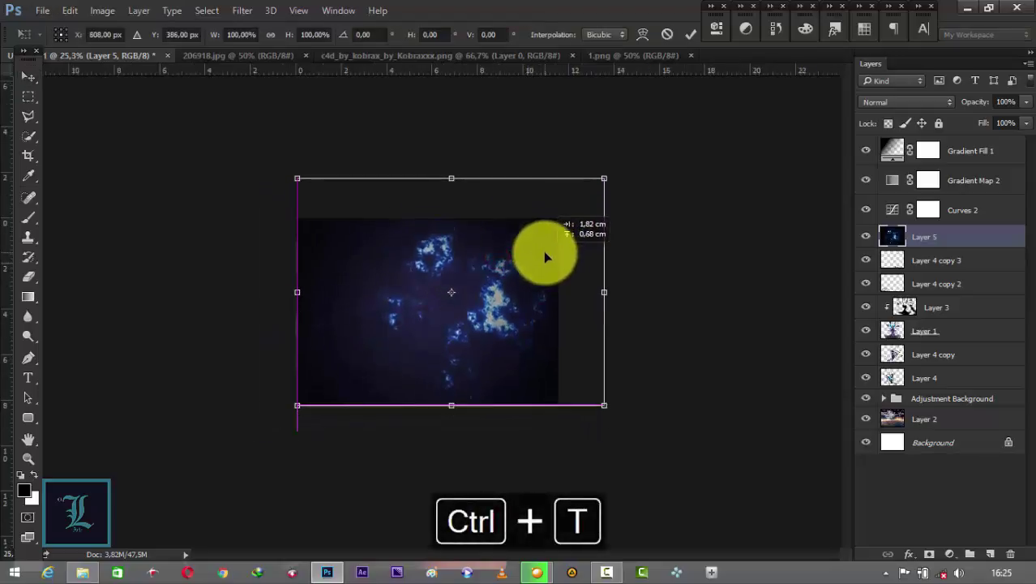
pyautogui.moveTo(604, 177); pyautogui.dragTo(555, 215)
pyautogui.press('Return')
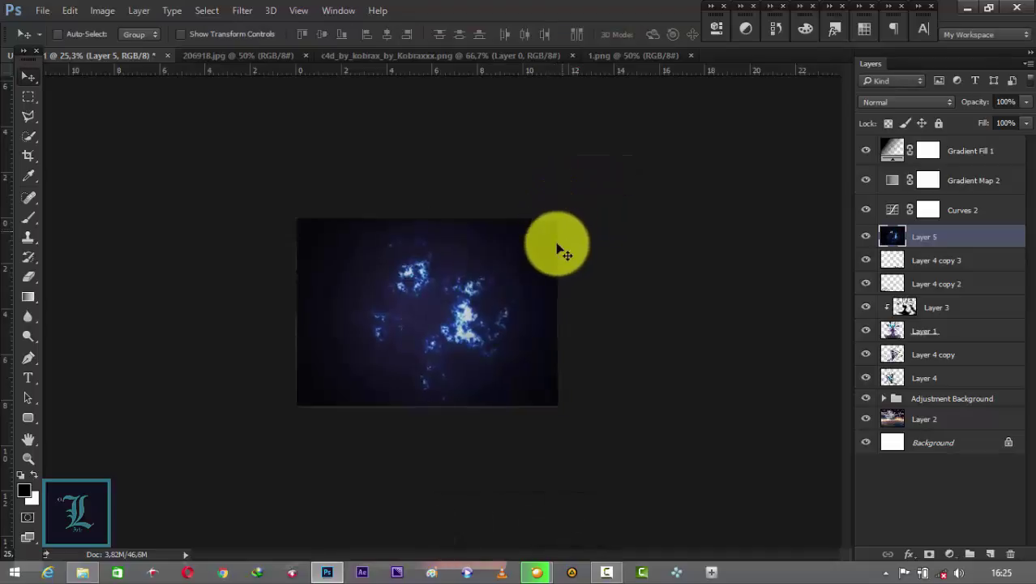
pyautogui.scroll(4, 510, 299)
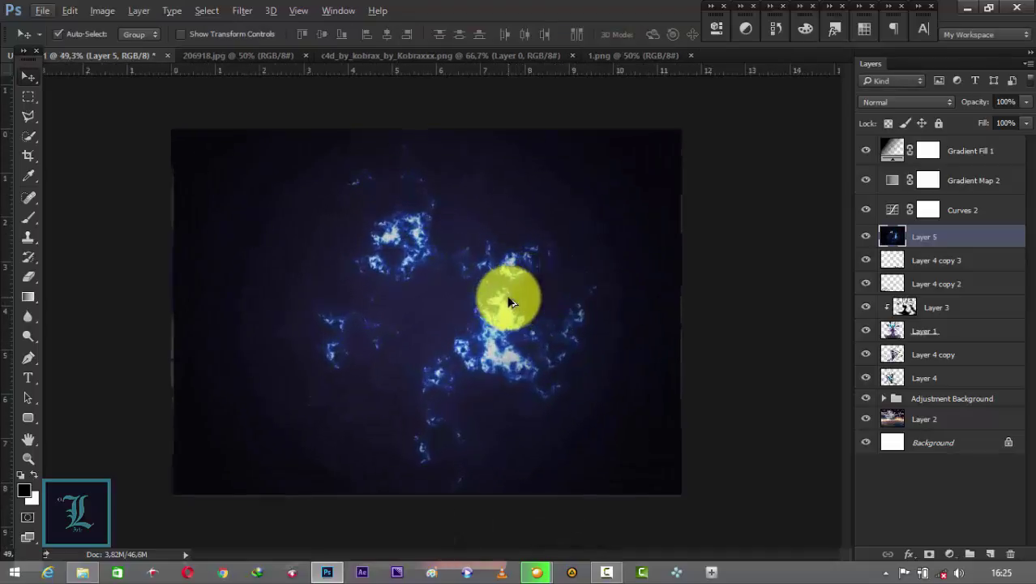
pyautogui.hotkey('ctrl', 't')
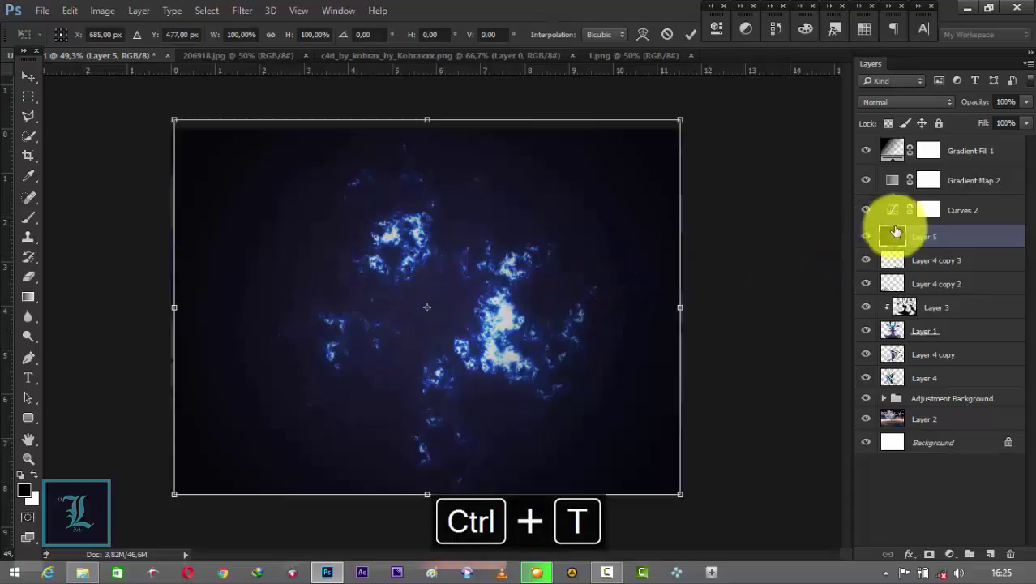
pyautogui.click(972, 151)
# Step: Change Layer 5's blend mode to Linear Dodge (Add), then Screen
pyautogui.click(907, 102)
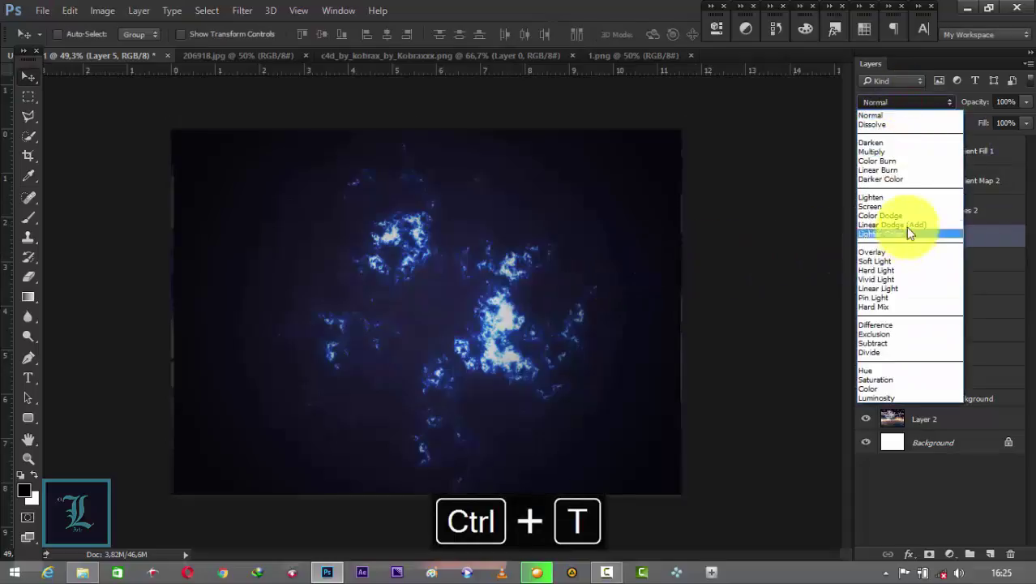
pyautogui.click(906, 225)
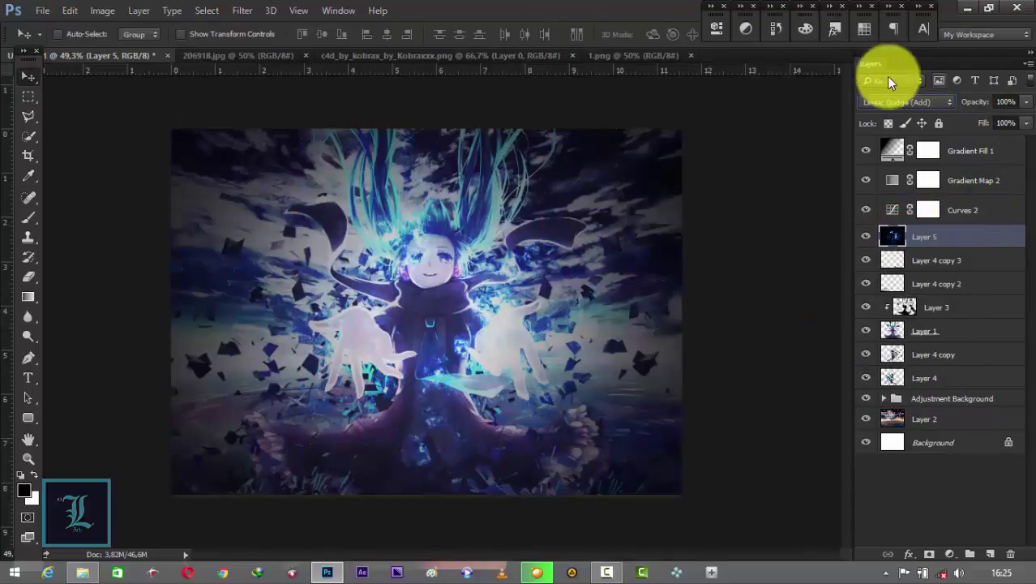
pyautogui.scroll(1, 878, 101)
pyautogui.scroll(1, 879, 101)
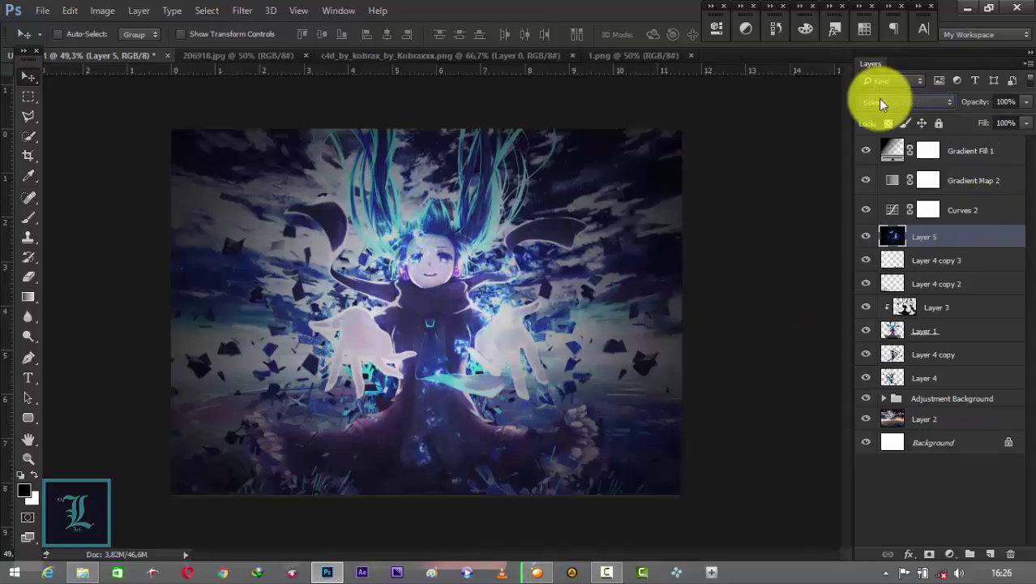
pyautogui.scroll(1, 878, 98)
pyautogui.scroll(1, 878, 98)
pyautogui.scroll(-1, 878, 98)
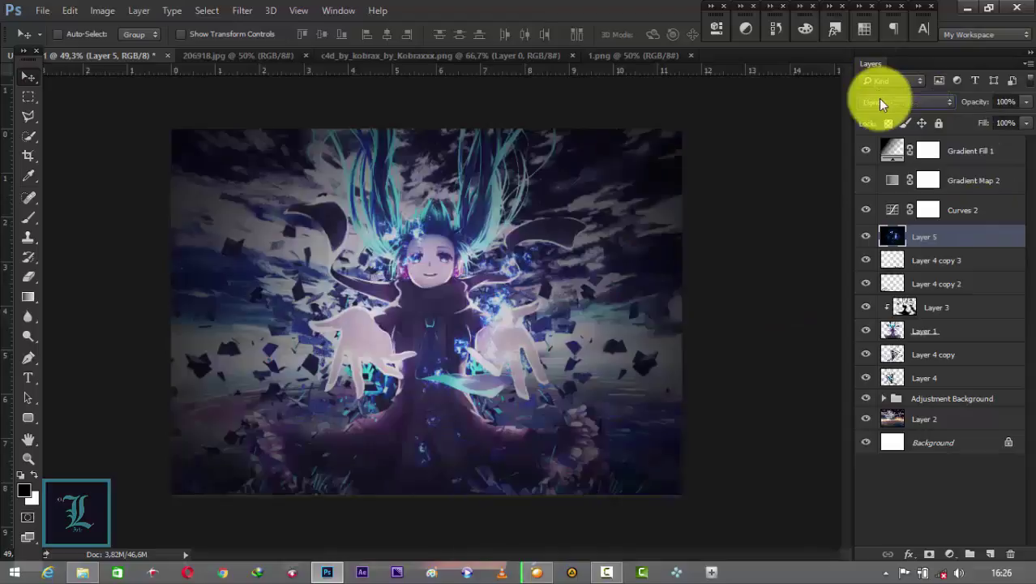
pyautogui.scroll(-1, 878, 99)
pyautogui.press('ctrl')
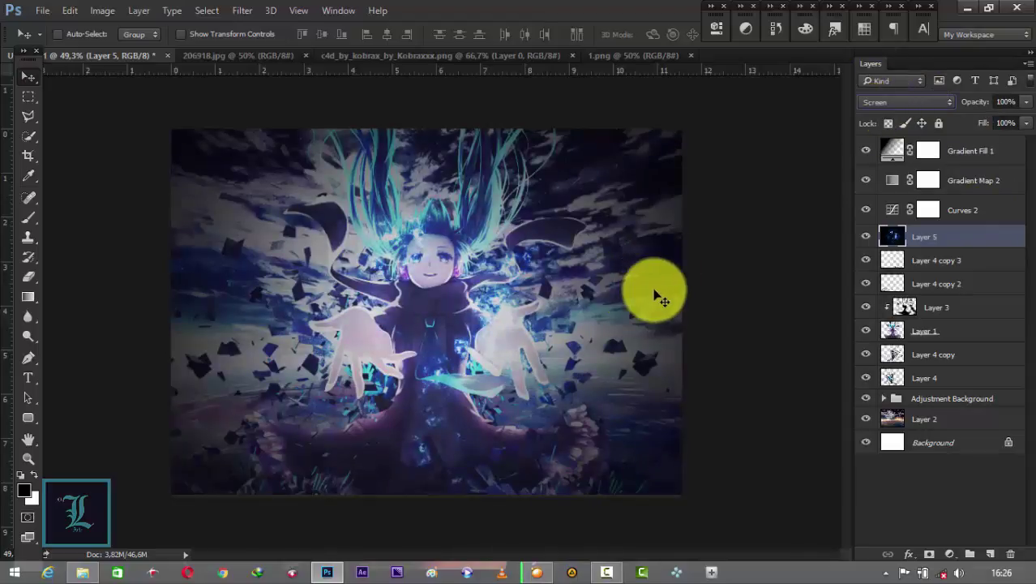
# Step: Rotate the Layer 5 fractal about 41° counter-clockwise and nudge it slightly down
pyautogui.hotkey('ctrl', 't')
pyautogui.moveTo(694, 301)
pyautogui.mouseDown()
pyautogui.moveTo(562, 228)
pyautogui.moveTo(562, 268)
pyautogui.mouseUp()
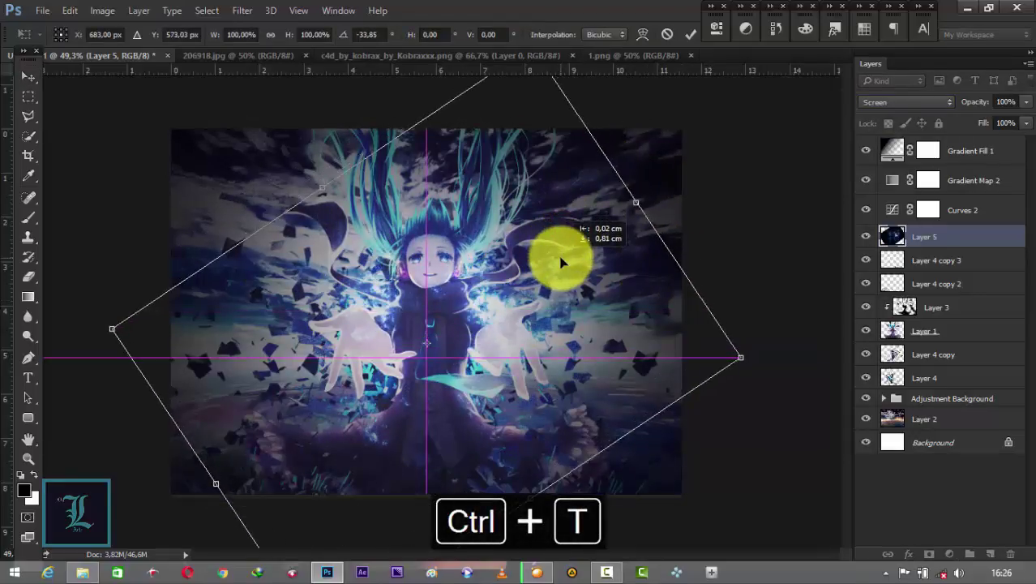
pyautogui.moveTo(676, 201); pyautogui.dragTo(621, 203)
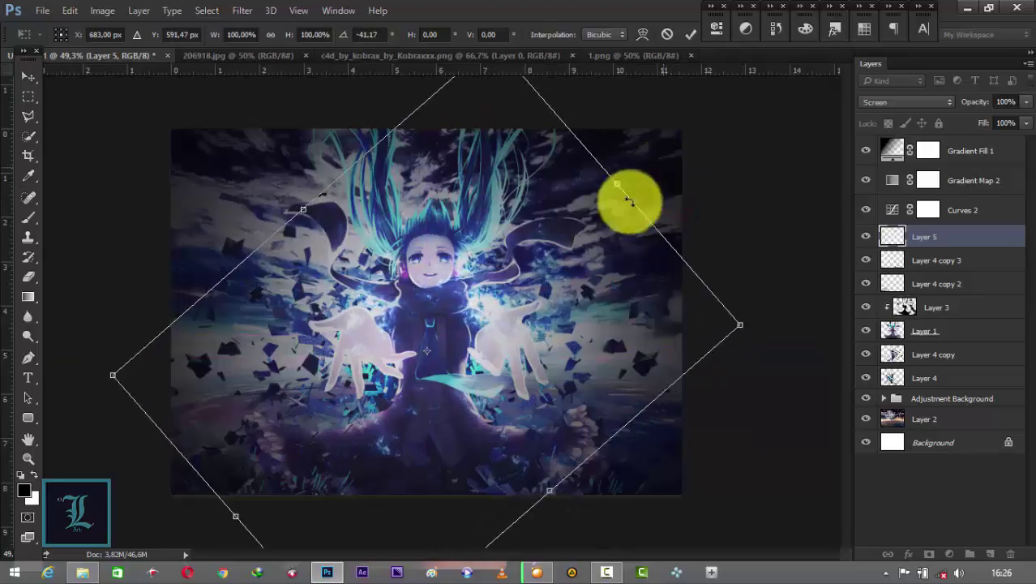
pyautogui.moveTo(605, 258); pyautogui.dragTo(611, 262)
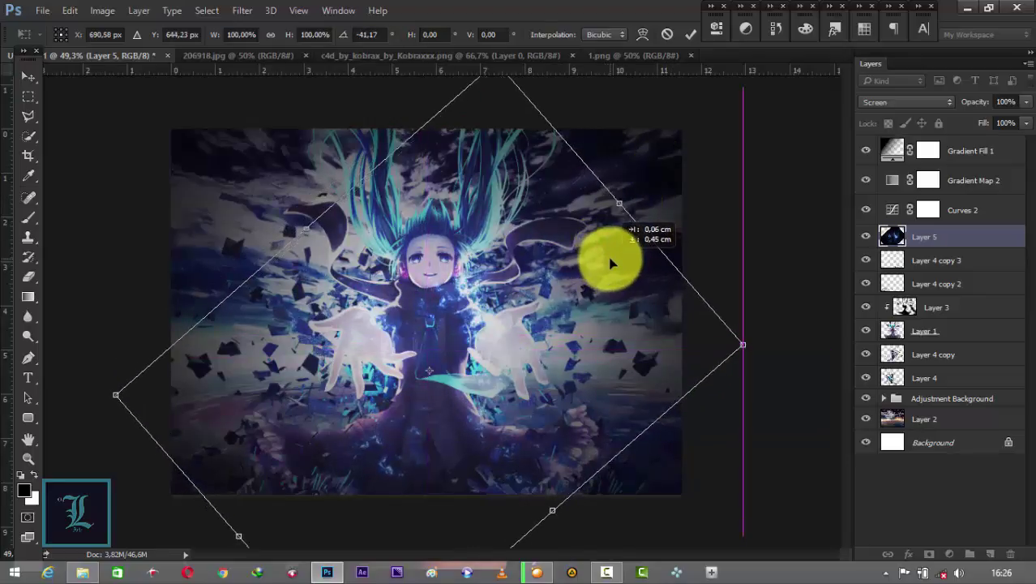
pyautogui.press('Return')
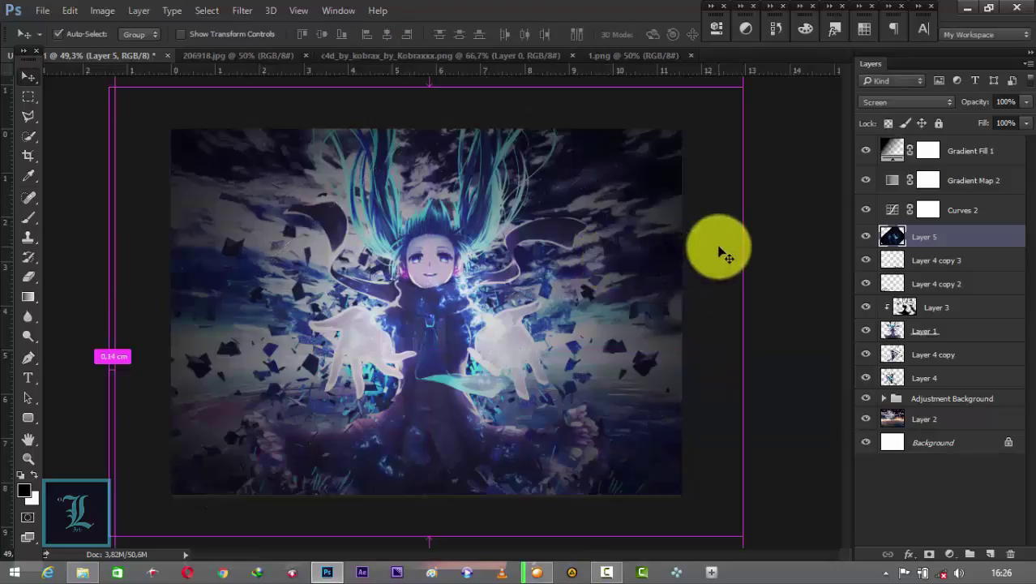
# Step: Duplicate the fractal, flip the copy horizontally, and fit the image to the screen
pyautogui.hotkey('ctrl', 'j')
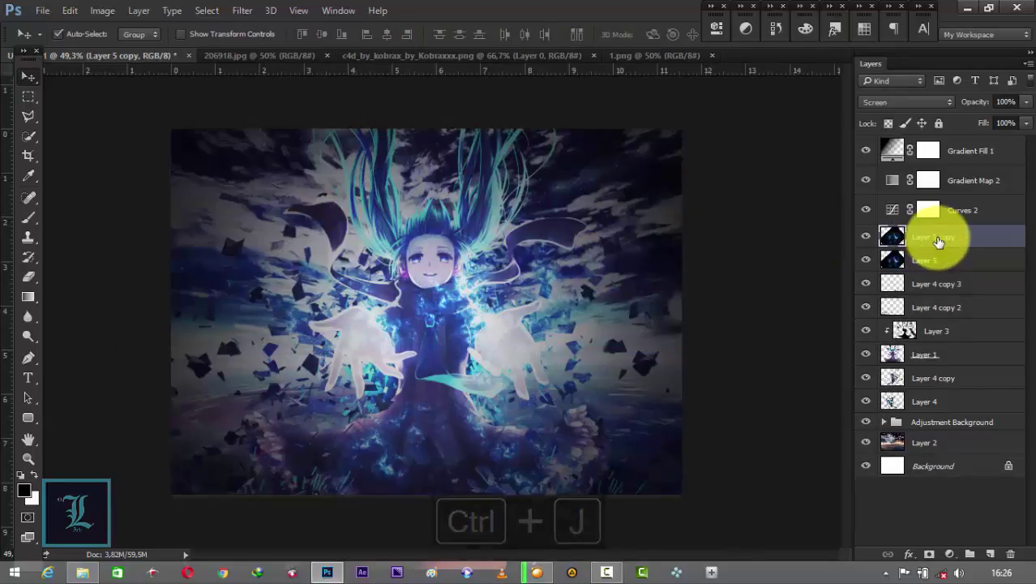
pyautogui.hotkey('ctrl', 't')
pyautogui.rightClick(504, 280)
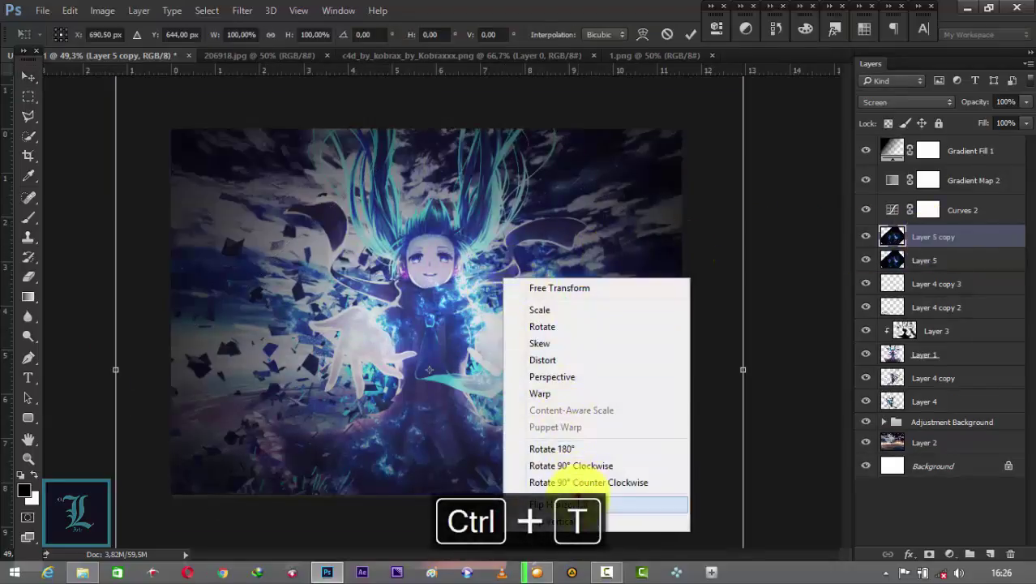
pyautogui.click(577, 504)
pyautogui.press('Return')
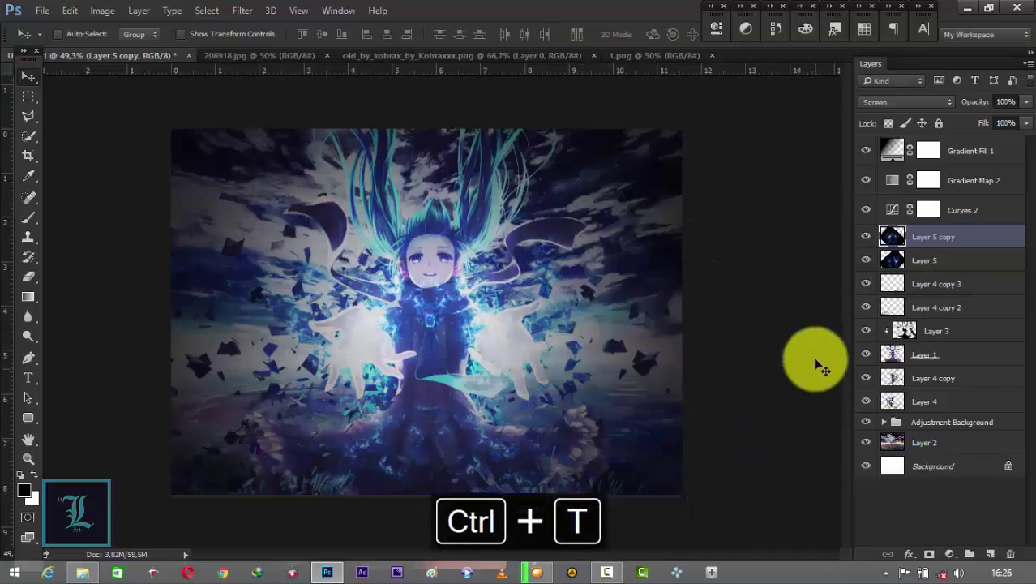
pyautogui.press('z')
pyautogui.rightClick(499, 302)
pyautogui.click(538, 313)
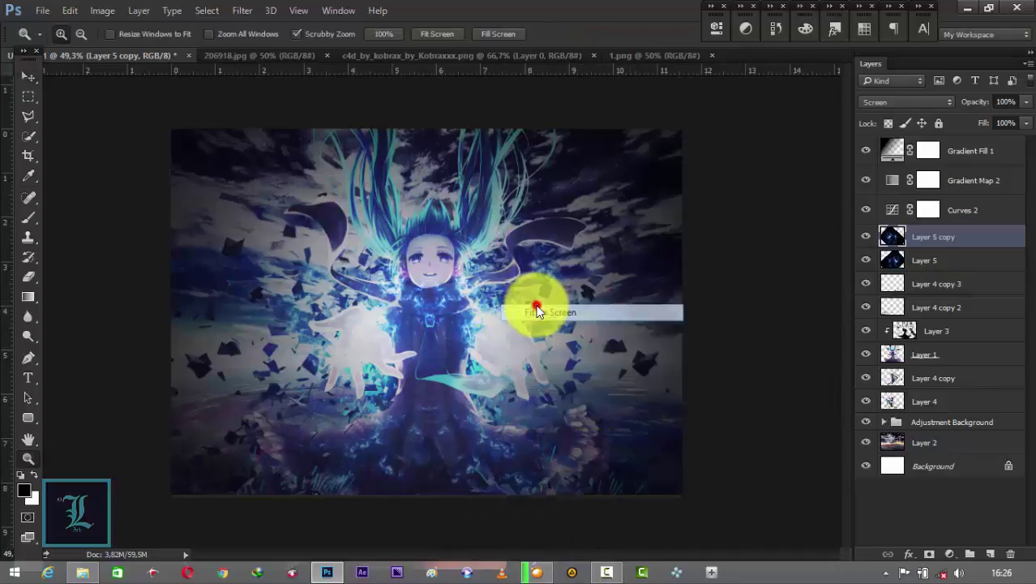
pyautogui.click(27, 75)
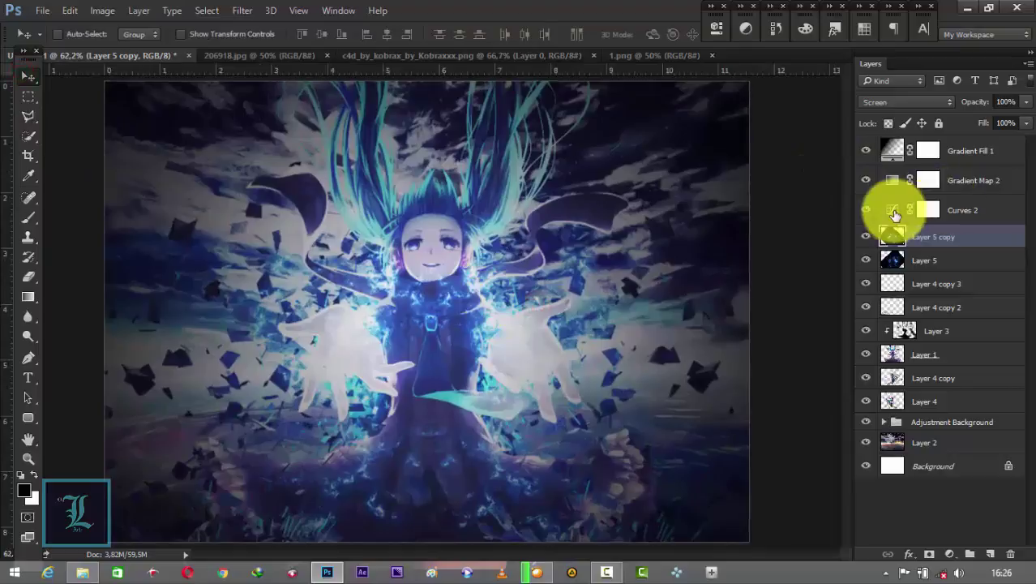
# Step: Steepen the Curves 2 S-curve, lowering shadows and raising highlights
pyautogui.click(892, 209)
pyautogui.click(717, 29)
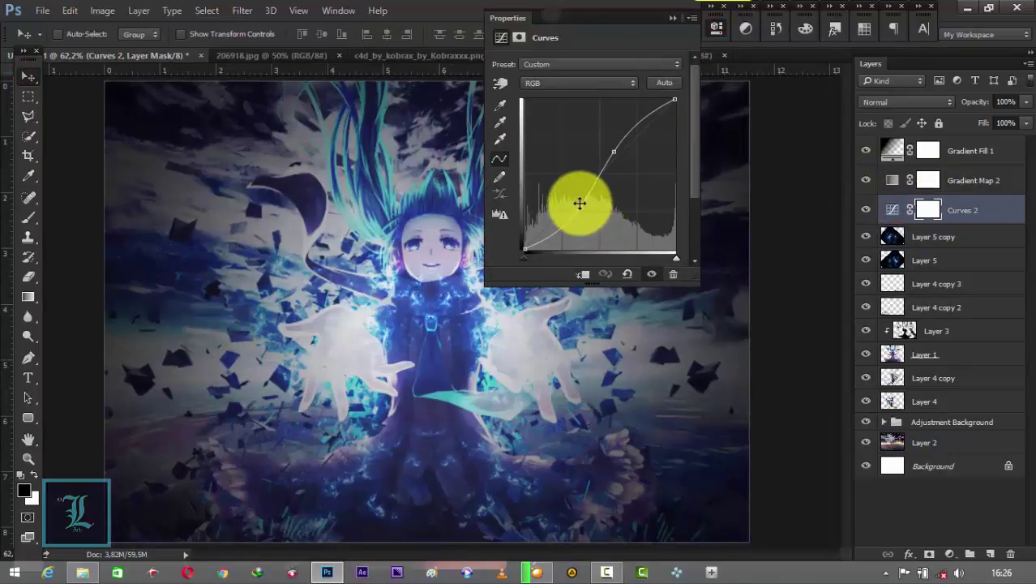
pyautogui.moveTo(577, 205); pyautogui.dragTo(567, 206)
pyautogui.click(621, 157)
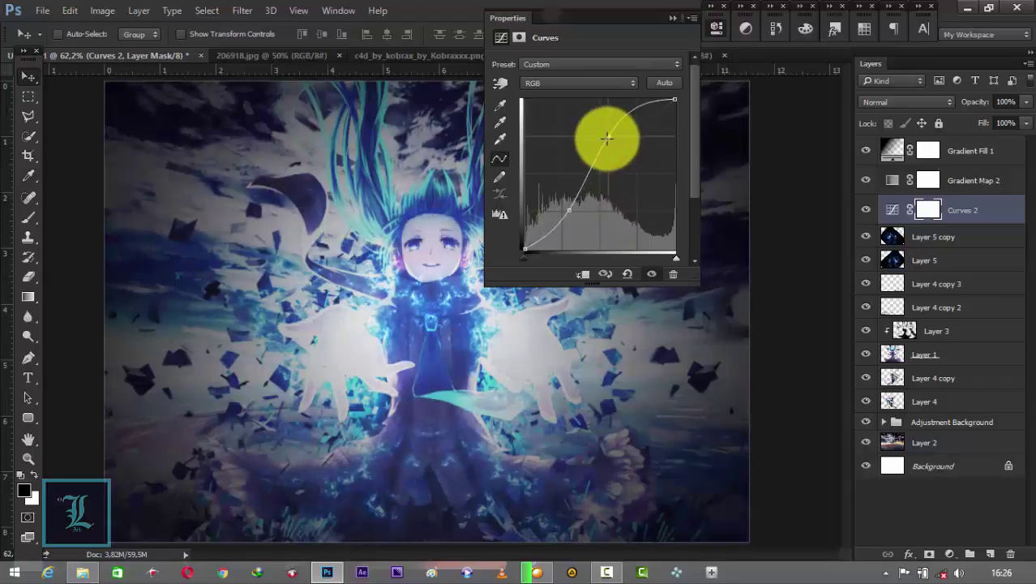
pyautogui.moveTo(607, 138); pyautogui.dragTo(608, 136)
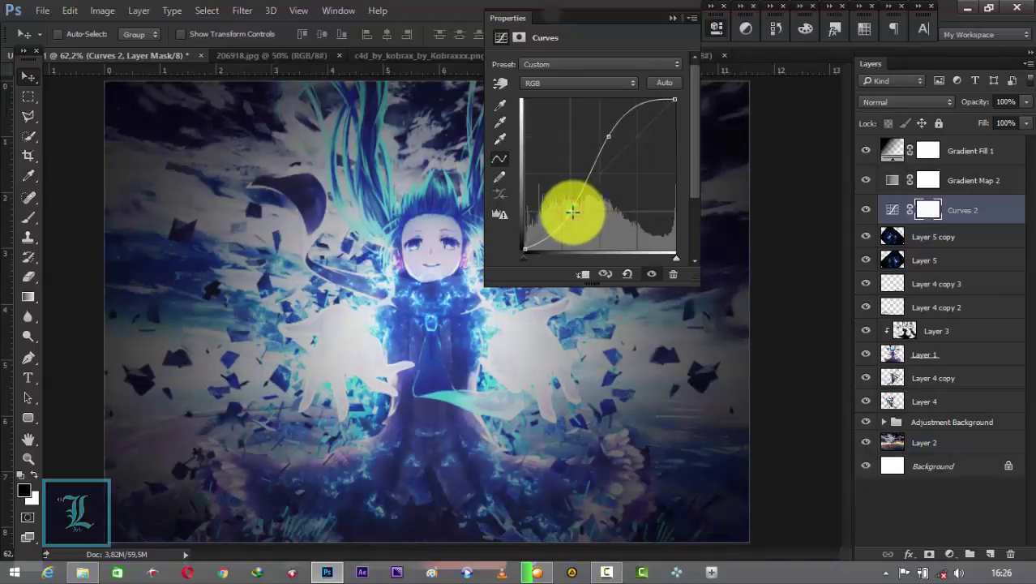
pyautogui.click(669, 18)
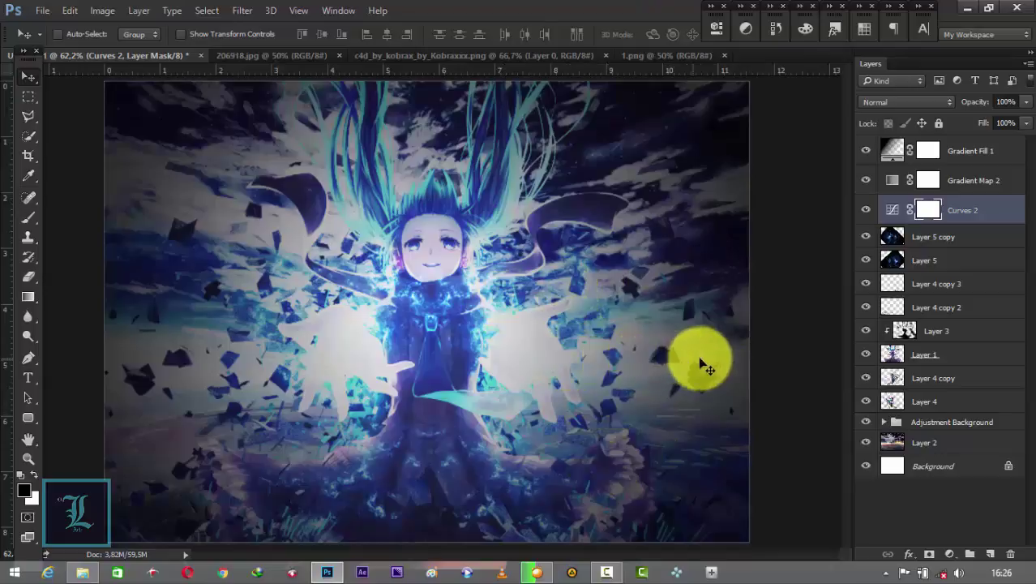
# Step: Drag the polar_ity_chain fractal from the Fractal folder into Photoshop
pyautogui.click(82, 573)
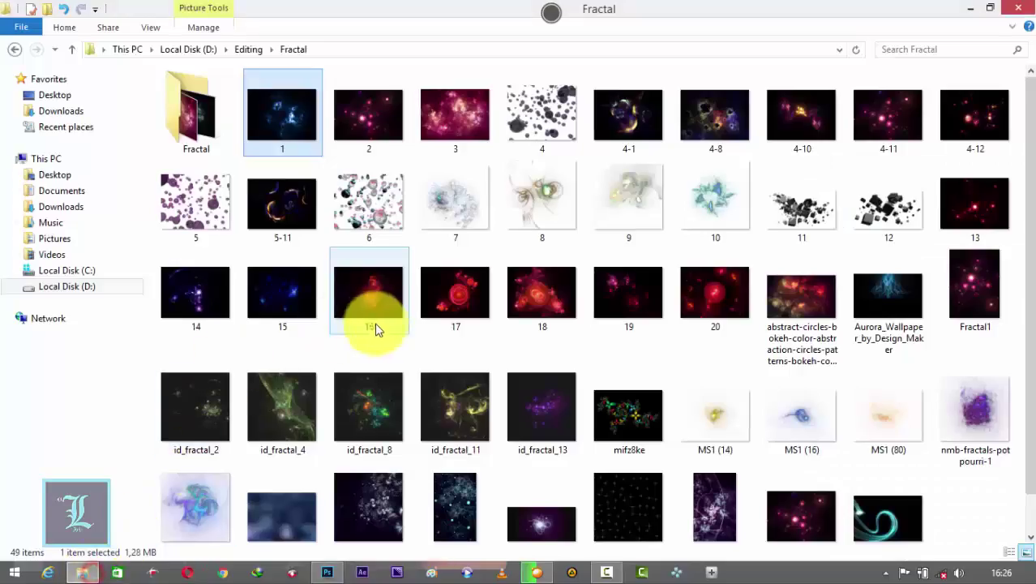
pyautogui.scroll(-1, 428, 389)
pyautogui.click(451, 459)
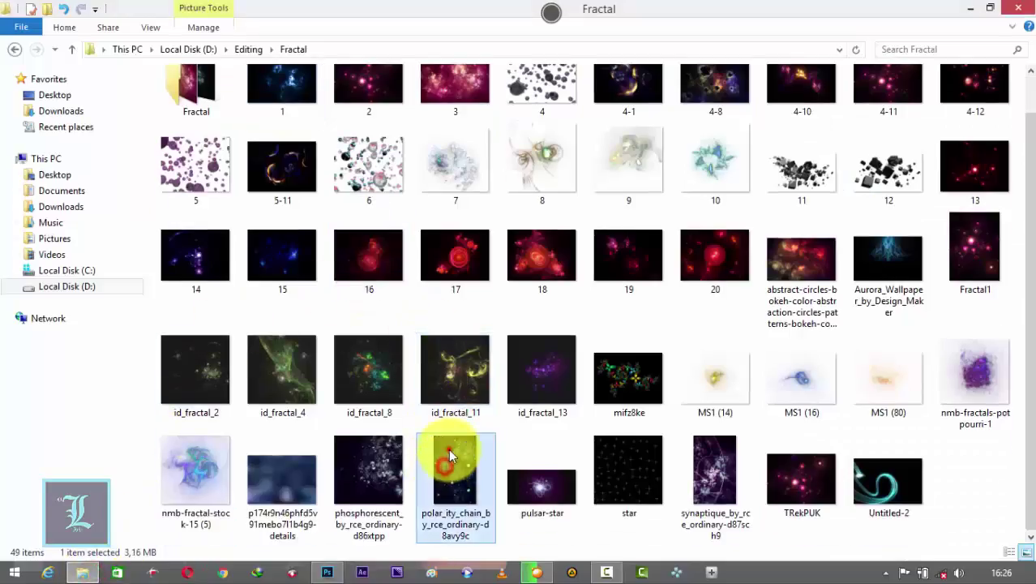
pyautogui.moveTo(450, 459); pyautogui.dragTo(739, 48)
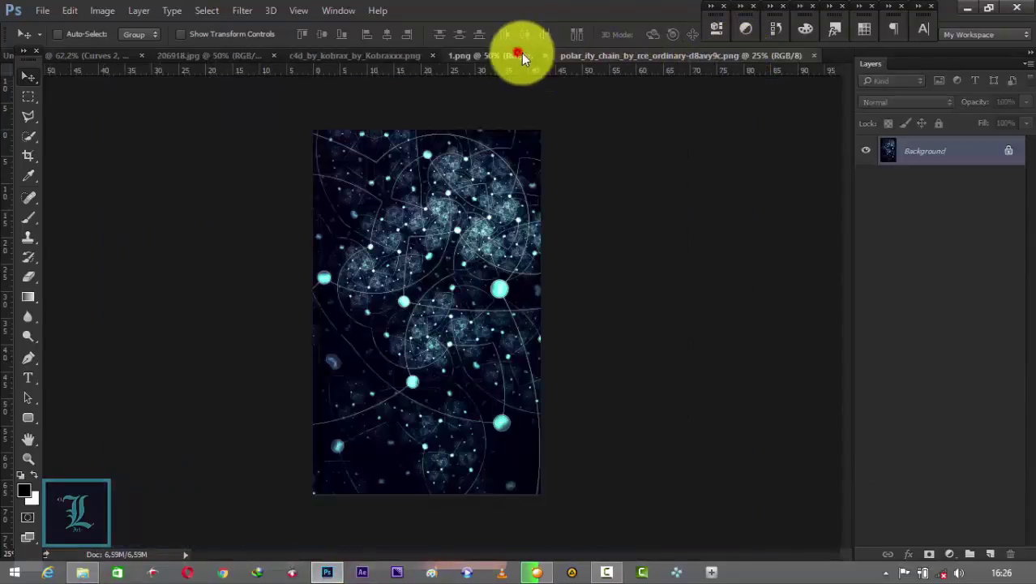
# Step: Close the 1.png, c4d_by_kobrax_by_Kobraxxx.png and 206918.jpg documents
pyautogui.click(521, 53)
pyautogui.click(614, 55)
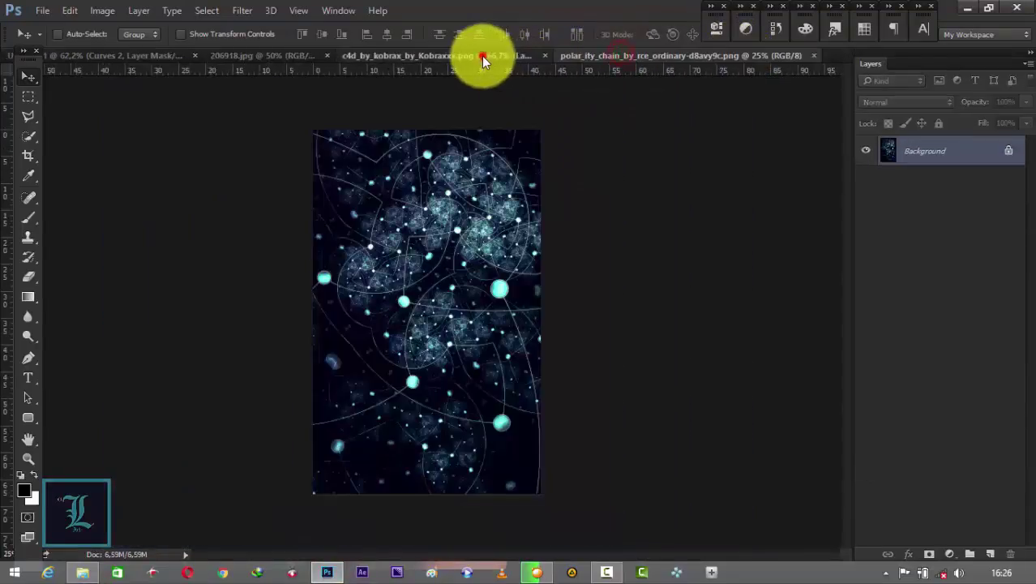
pyautogui.click(482, 57)
pyautogui.click(589, 54)
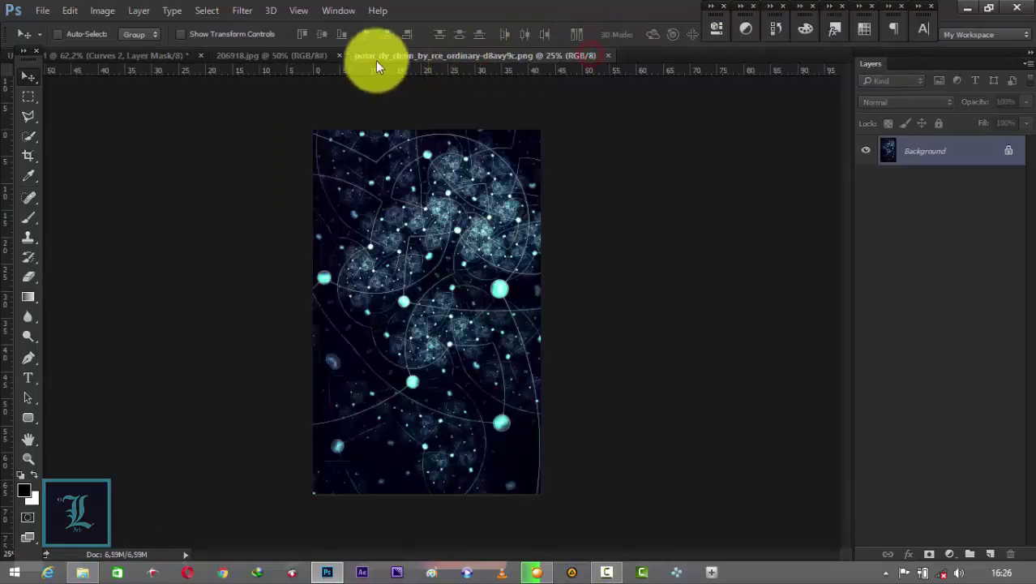
pyautogui.click(325, 57)
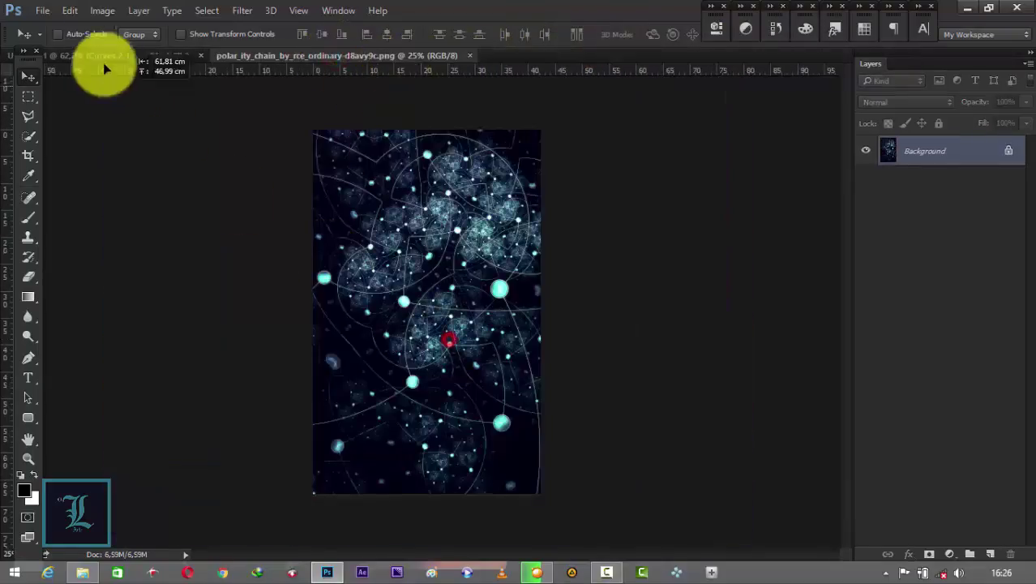
# Step: Place the polar_ity_chain fractal into the anime composition, rotated 90° to cover the canvas
pyautogui.click(109, 56)
pyautogui.moveTo(422, 298); pyautogui.dragTo(426, 292)
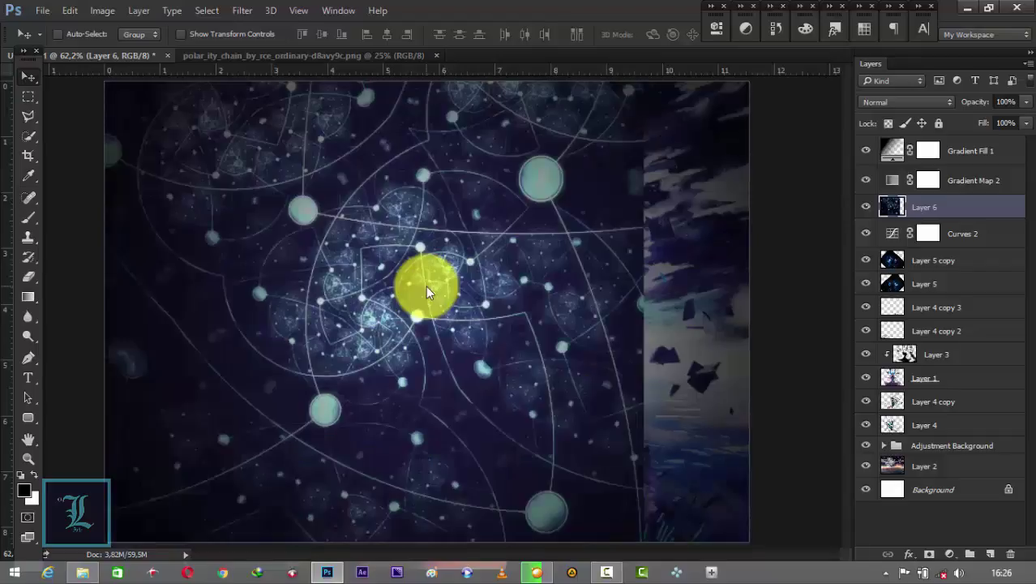
pyautogui.hotkey('ctrl', 't')
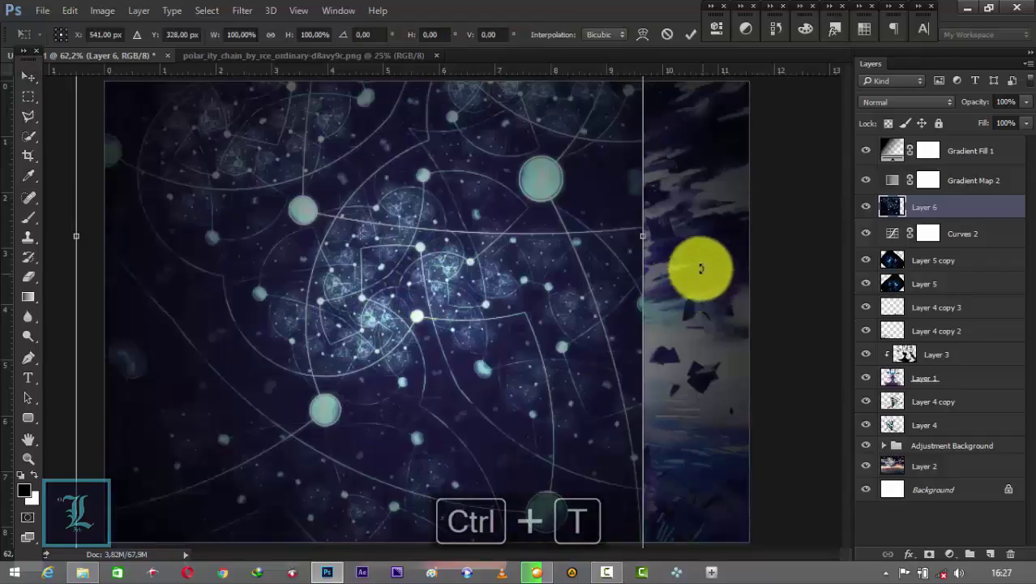
pyautogui.moveTo(701, 266)
pyautogui.mouseDown()
pyautogui.moveTo(386, 521)
pyautogui.moveTo(349, 527)
pyautogui.mouseUp()
pyautogui.moveTo(388, 400)
pyautogui.mouseDown()
pyautogui.moveTo(433, 435)
pyautogui.moveTo(440, 424)
pyautogui.mouseUp()
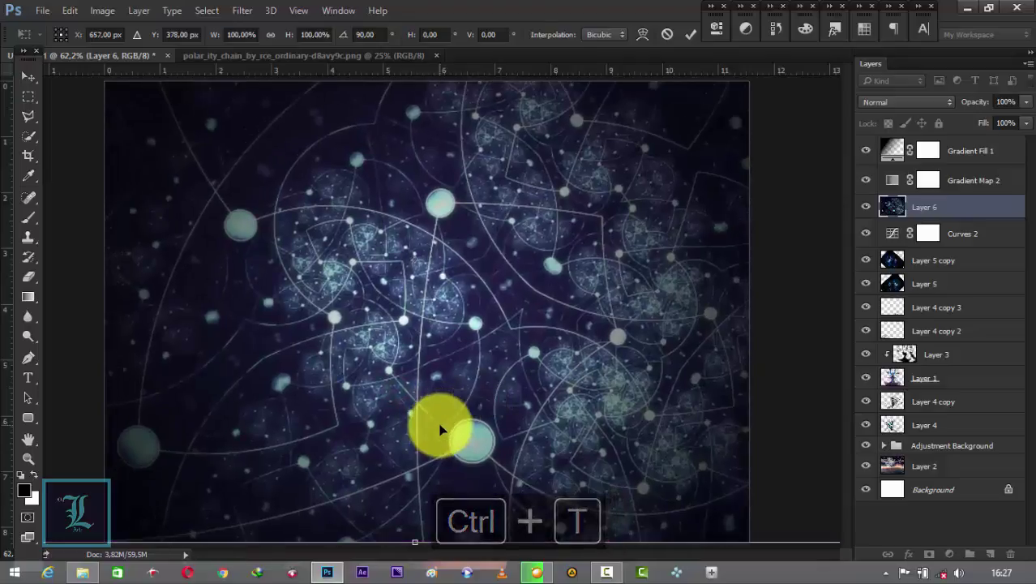
pyautogui.press('Return')
pyautogui.click(910, 104)
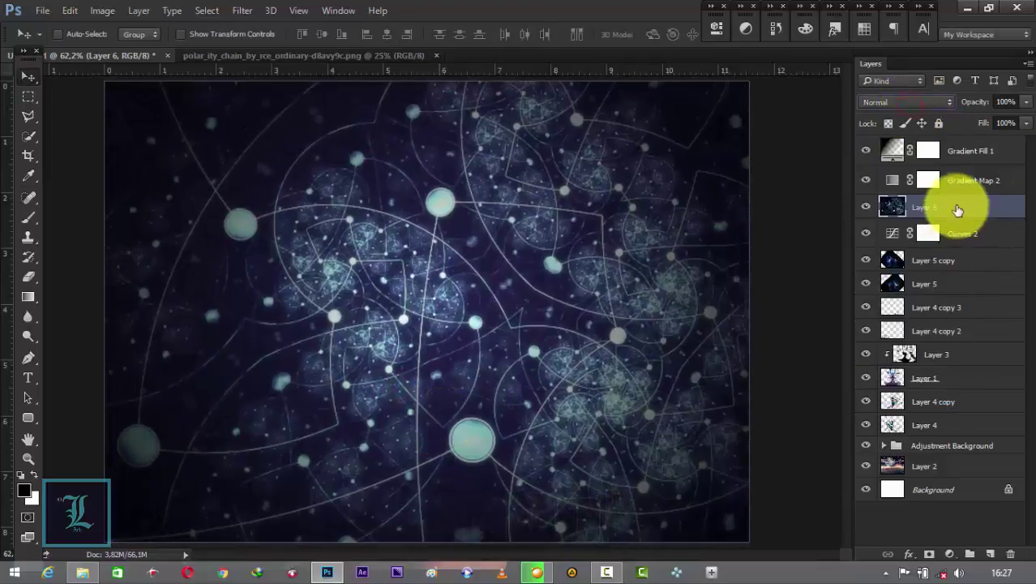
# Step: Set Layer 6's blend mode to Lighten after trying Overlay and nearby modes
pyautogui.click(925, 103)
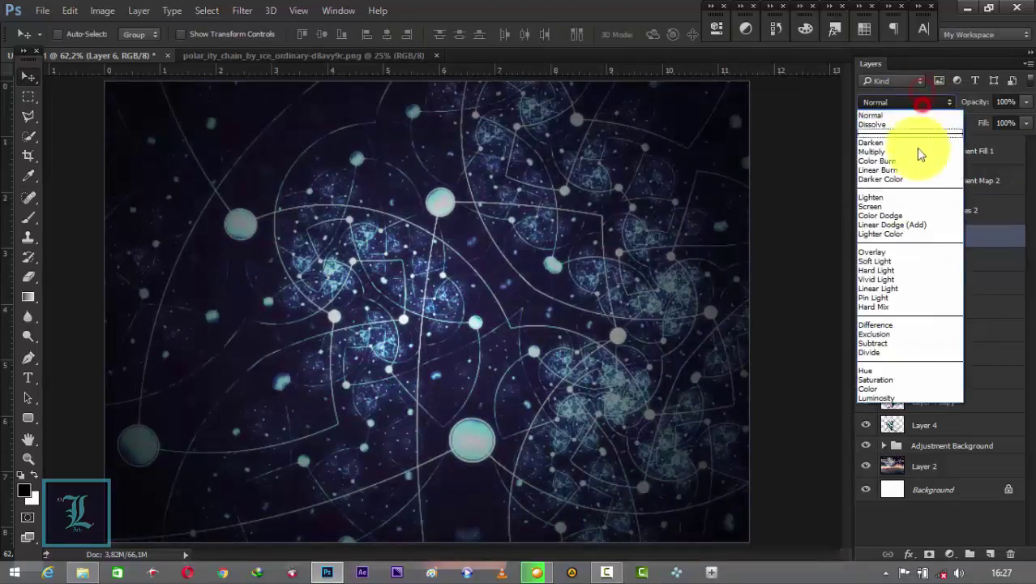
pyautogui.click(914, 251)
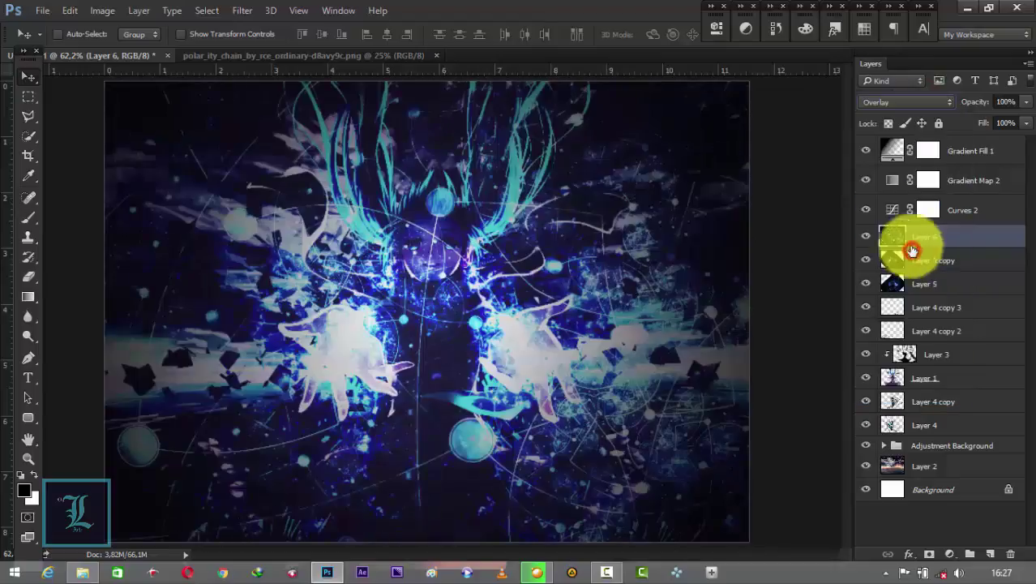
pyautogui.press('Up')
pyautogui.press('Up')
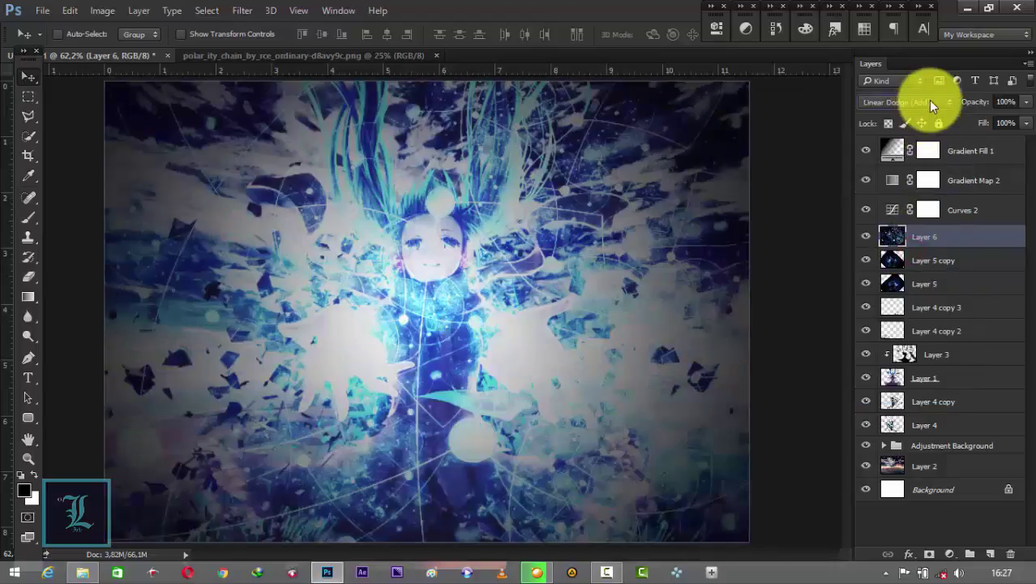
pyautogui.press('Up')
pyautogui.press('Up')
pyautogui.press('Up')
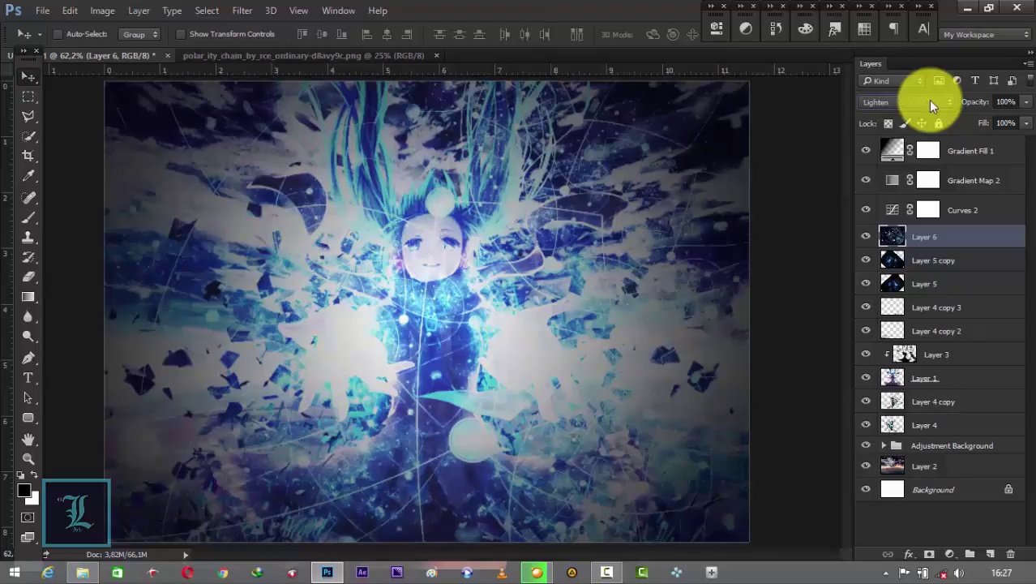
pyautogui.press('Up')
pyautogui.press('Down')
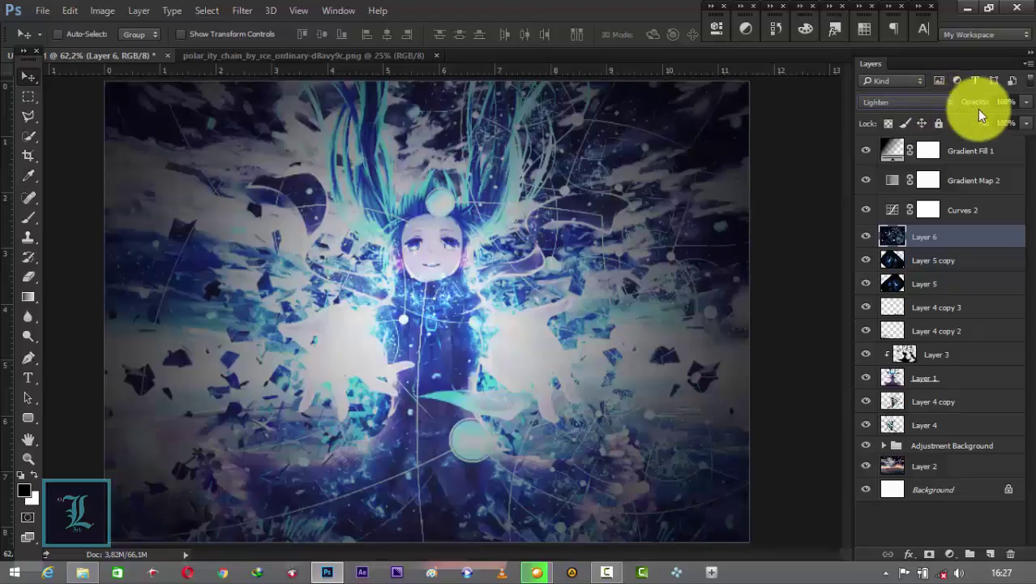
# Step: Lower Layer 6's opacity to 45% and nudge the fractal slightly right
pyautogui.moveTo(977, 108); pyautogui.dragTo(937, 107)
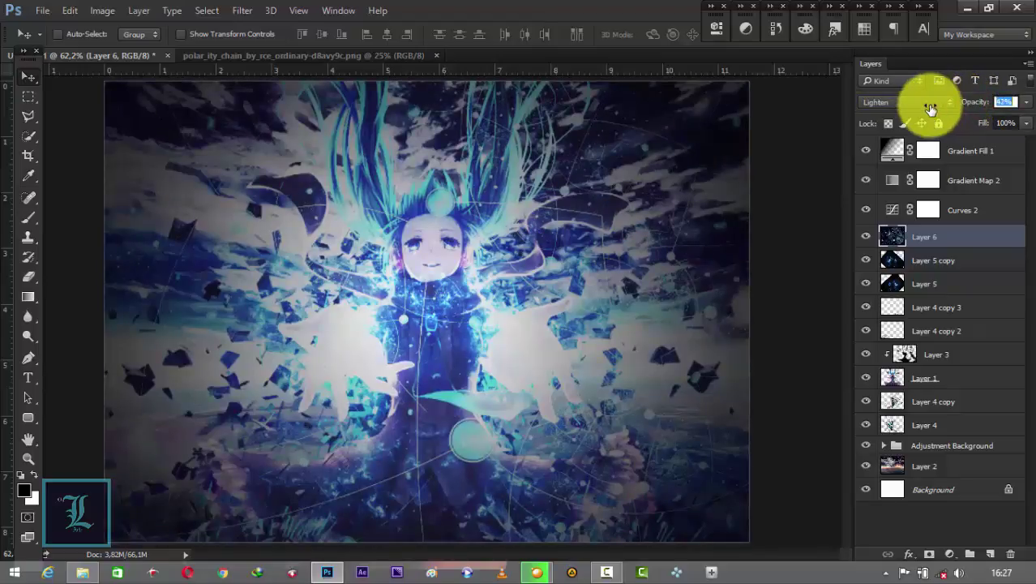
pyautogui.click(1005, 103)
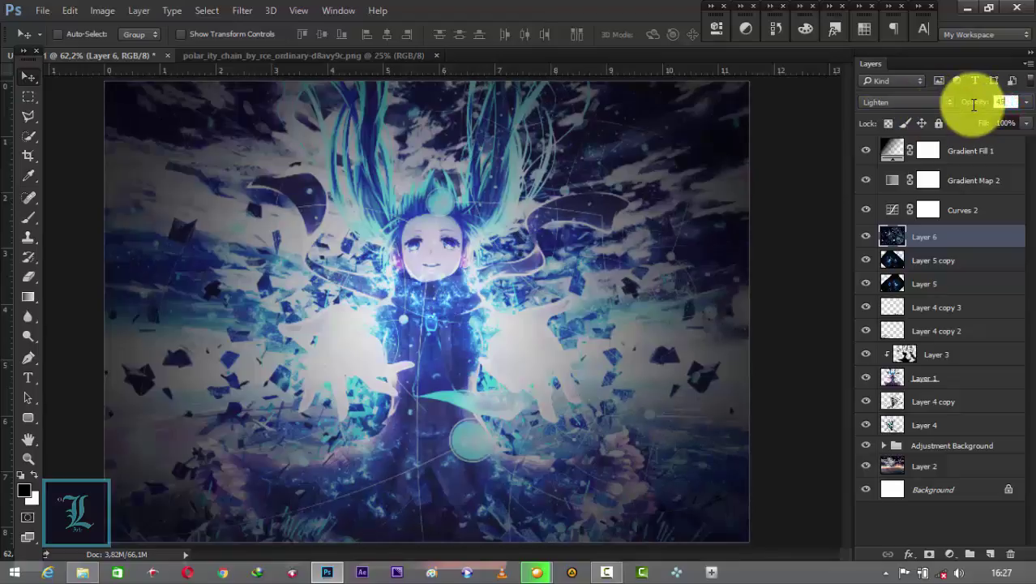
pyautogui.moveTo(370, 335)
pyautogui.mouseDown()
pyautogui.moveTo(402, 337)
pyautogui.moveTo(403, 364)
pyautogui.moveTo(381, 378)
pyautogui.mouseUp()
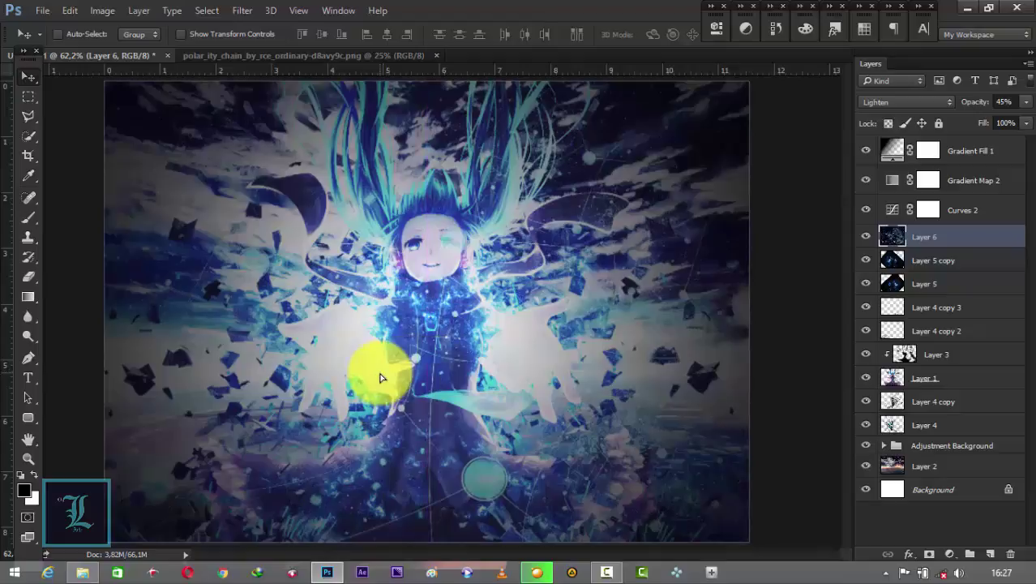
# Step: Erase Layer 6's fractal over the girl's face and scrub its opacity to 31%
pyautogui.press('e')
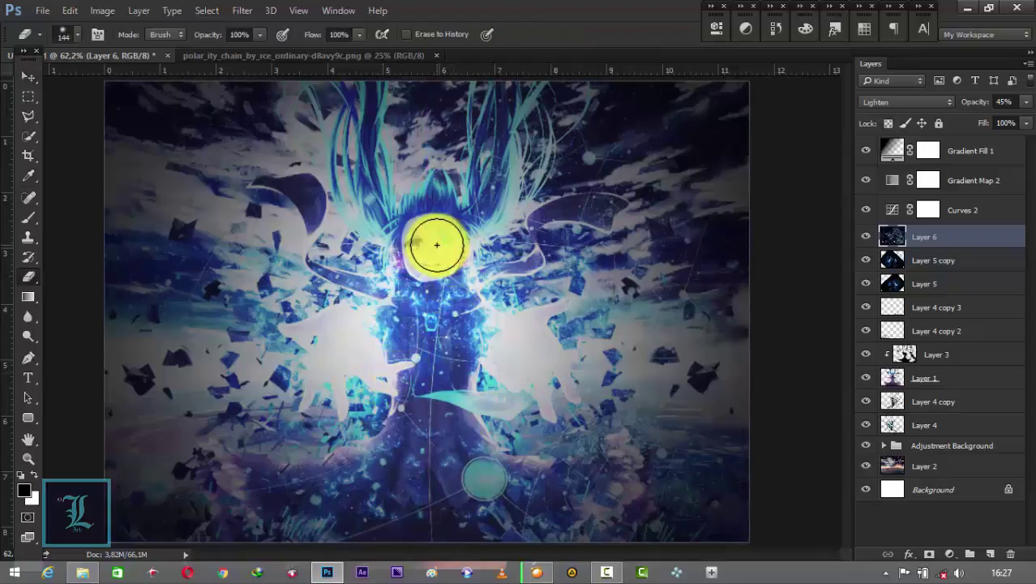
pyautogui.moveTo(432, 247); pyautogui.dragTo(436, 247)
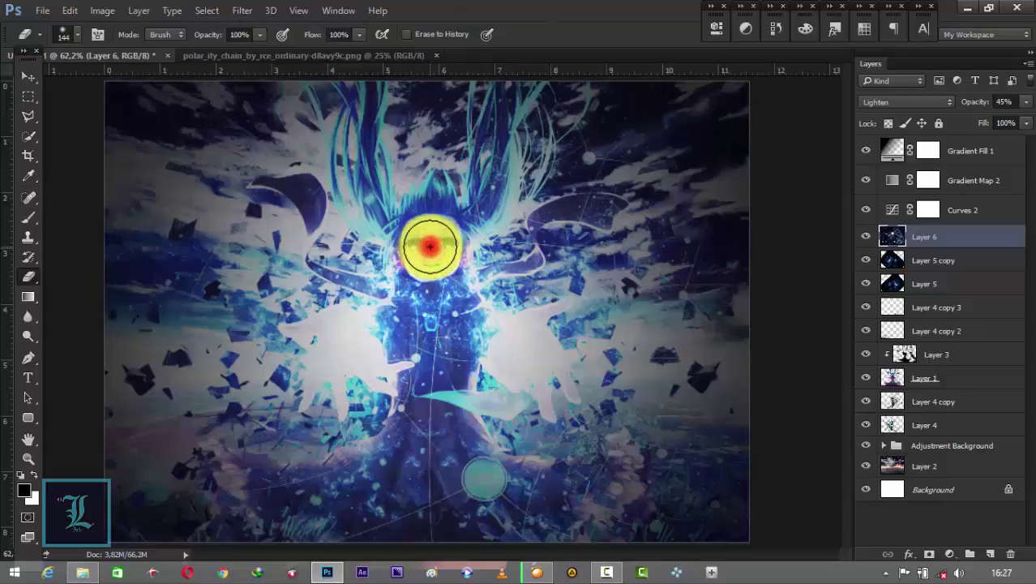
pyautogui.moveTo(429, 242); pyautogui.dragTo(431, 246)
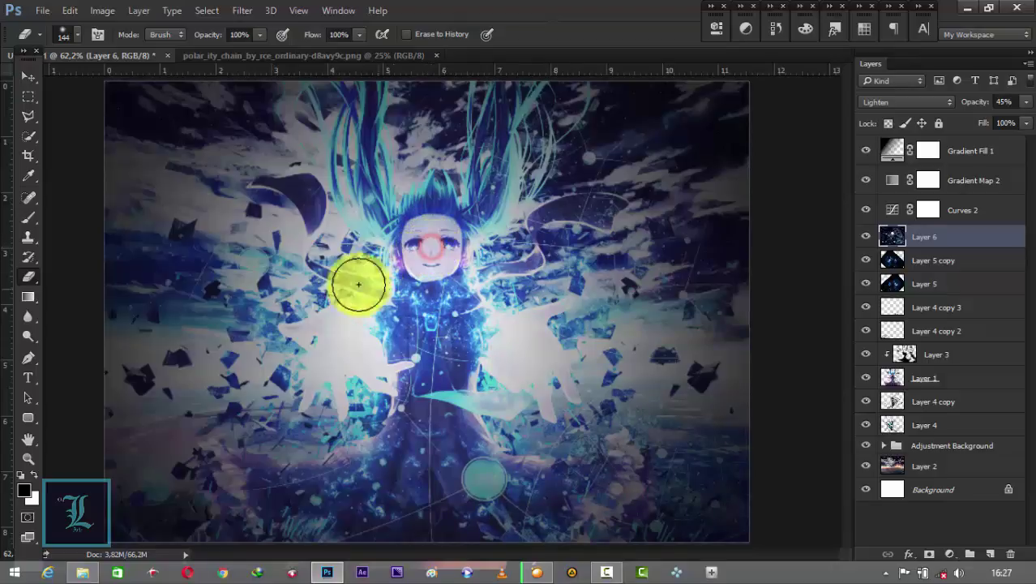
pyautogui.click(22, 79)
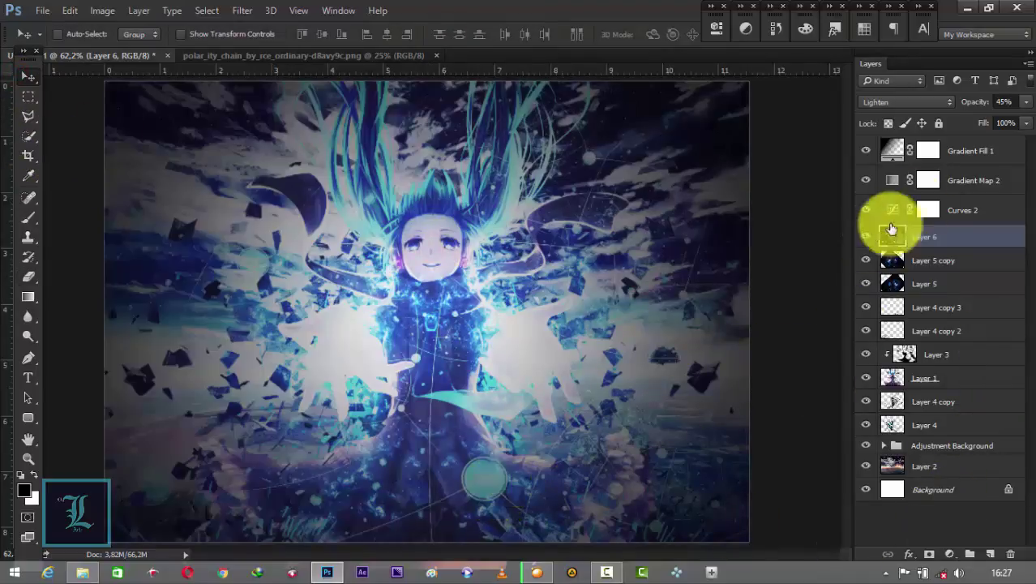
pyautogui.moveTo(964, 105); pyautogui.dragTo(961, 105)
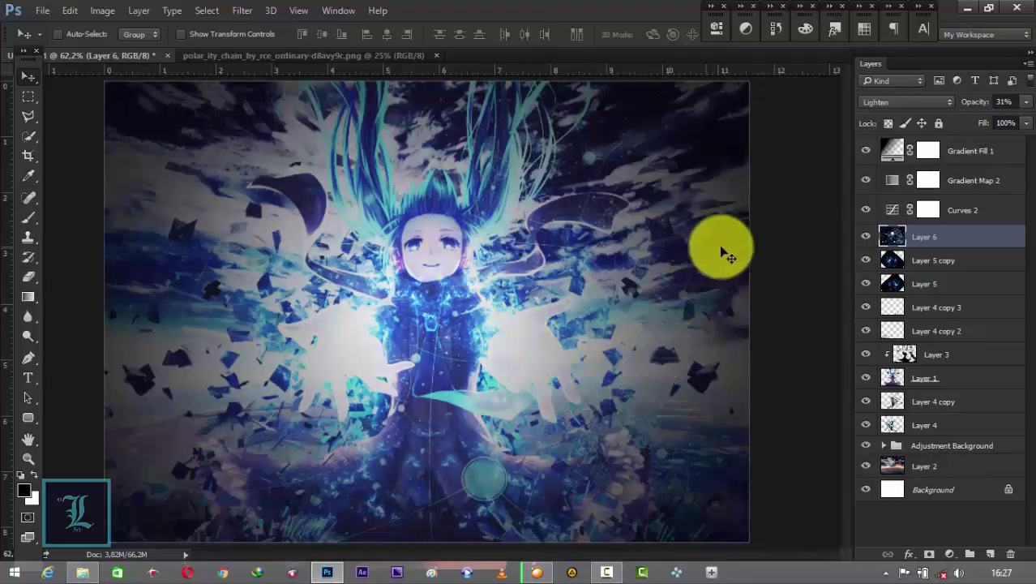
# Step: Add a new Layer 7 above Layer 3 and clip it to the character
pyautogui.click(935, 304)
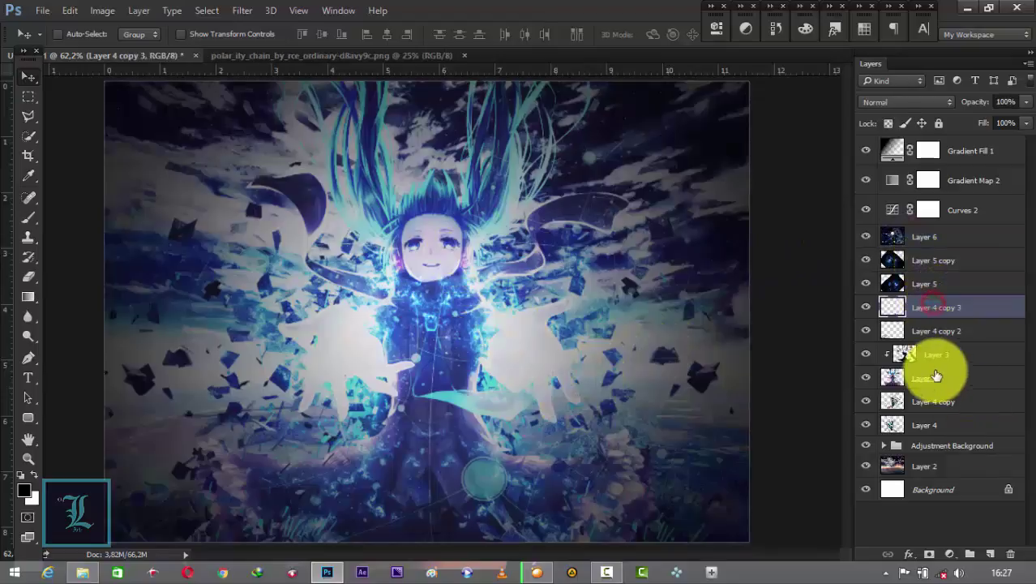
pyautogui.click(937, 357)
pyautogui.click(991, 554)
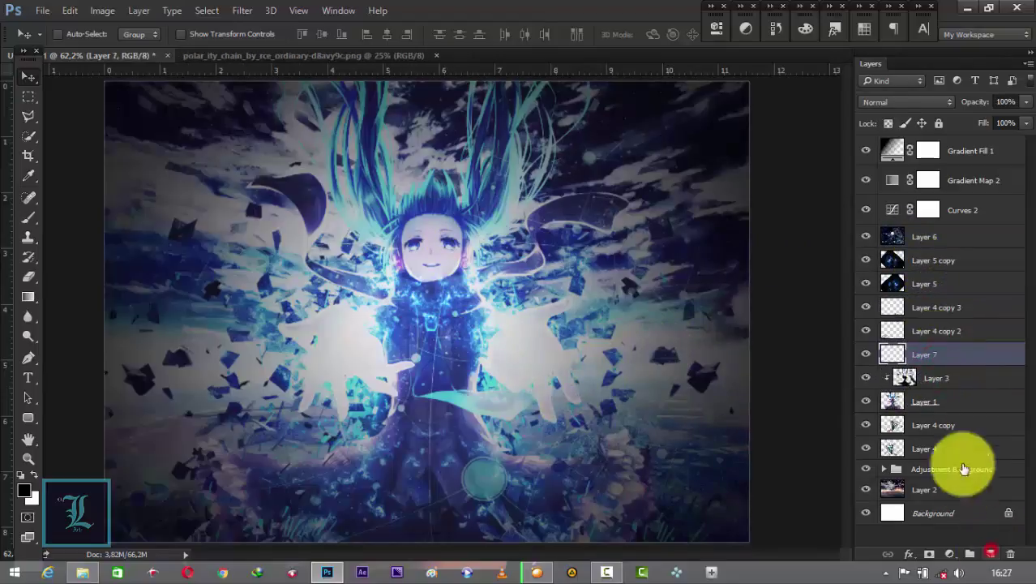
pyautogui.rightClick(962, 357)
pyautogui.click(717, 354)
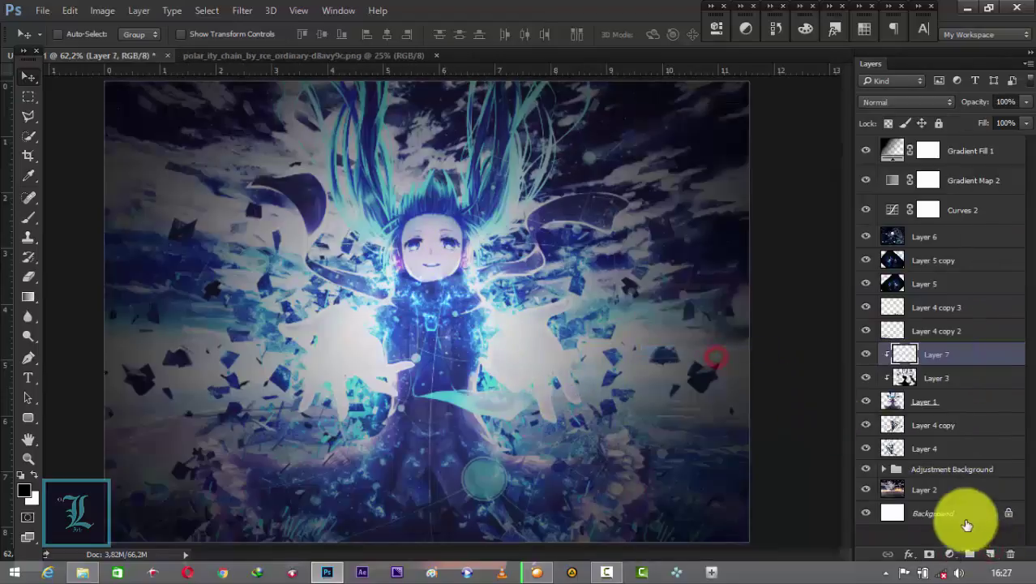
# Step: Add Layer 8 as a second clipping mask, then reselect Layer 7
pyautogui.click(991, 555)
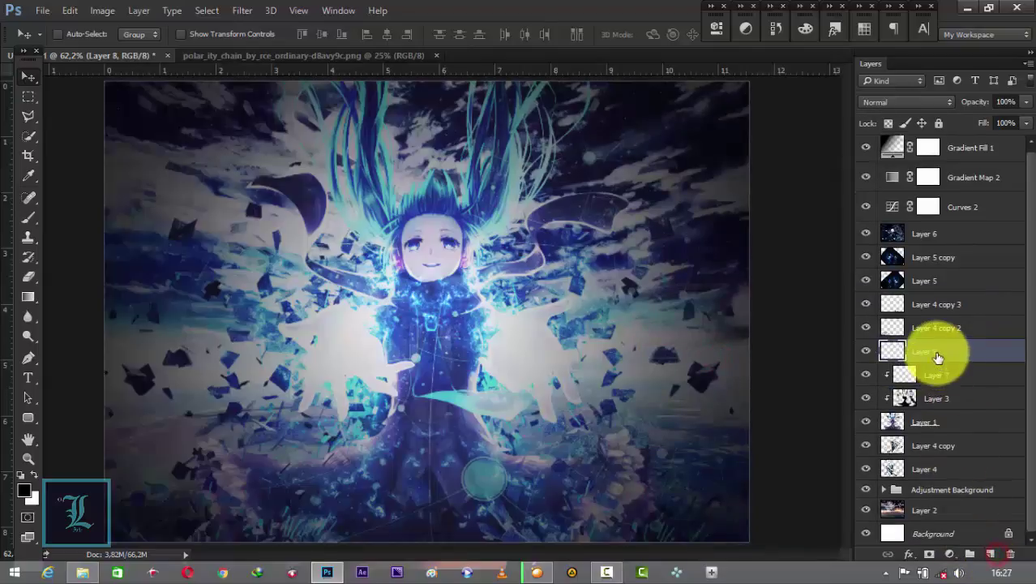
pyautogui.rightClick(936, 351)
pyautogui.click(674, 352)
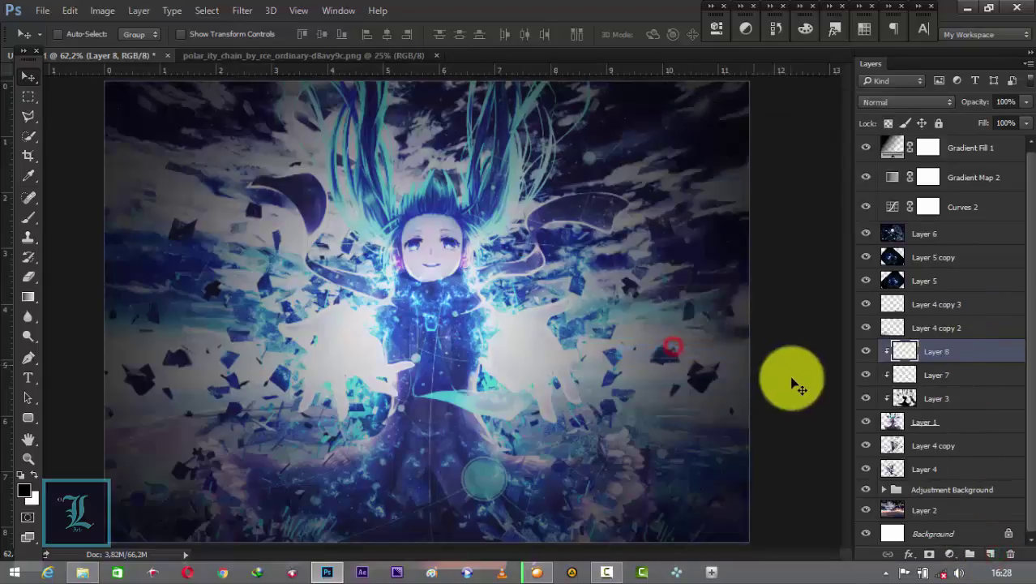
pyautogui.click(932, 374)
# Step: Sample several artwork colours, then set the foreground colour to bright cyan #5ed9ff
pyautogui.scroll(1, 421, 295)
pyautogui.scroll(1, 420, 296)
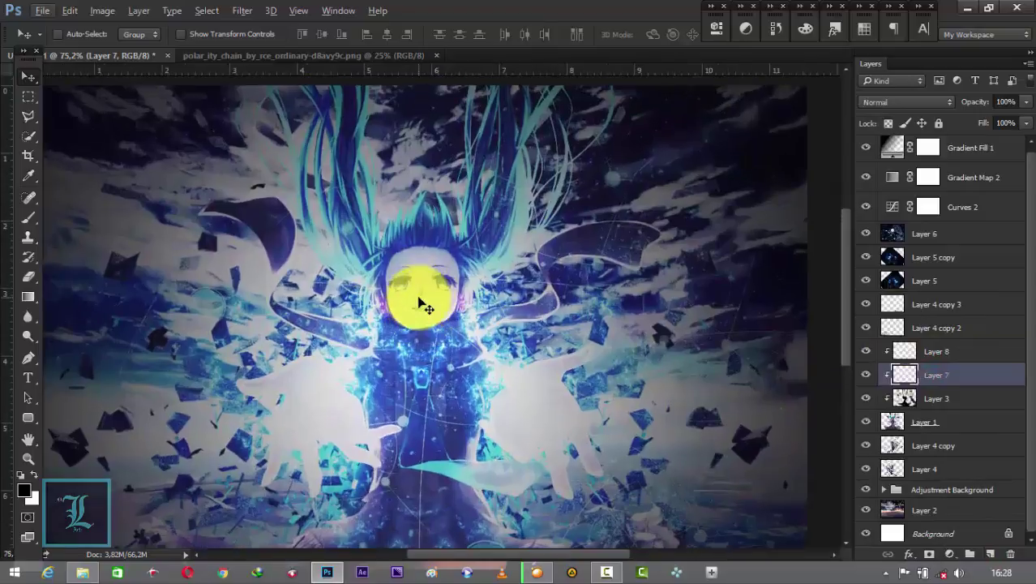
pyautogui.scroll(1, 413, 292)
pyautogui.scroll(1, 398, 291)
pyautogui.scroll(1, 398, 294)
pyautogui.scroll(1, 373, 291)
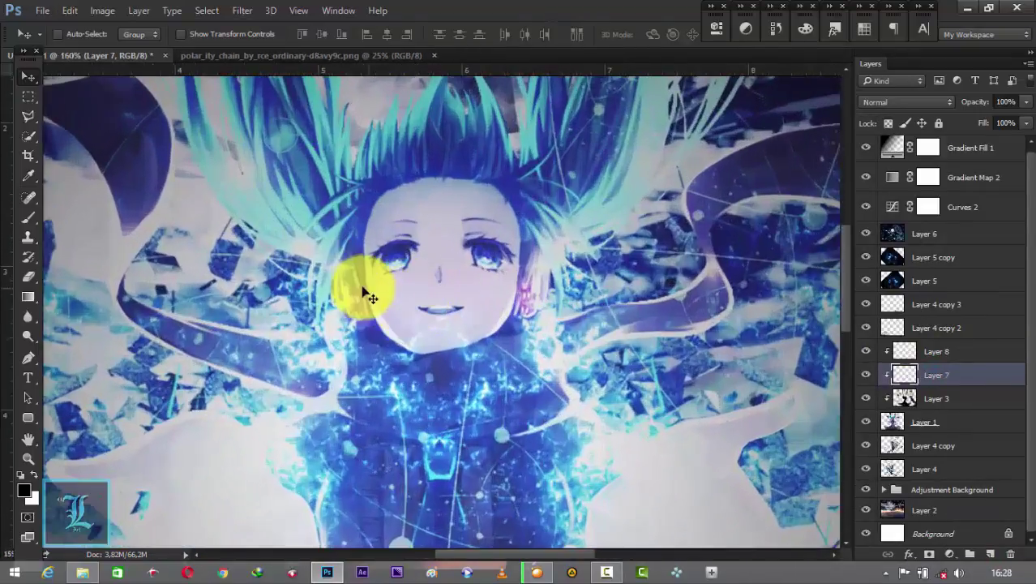
pyautogui.scroll(1, 402, 274)
pyautogui.scroll(3, 381, 283)
pyautogui.scroll(2, 371, 284)
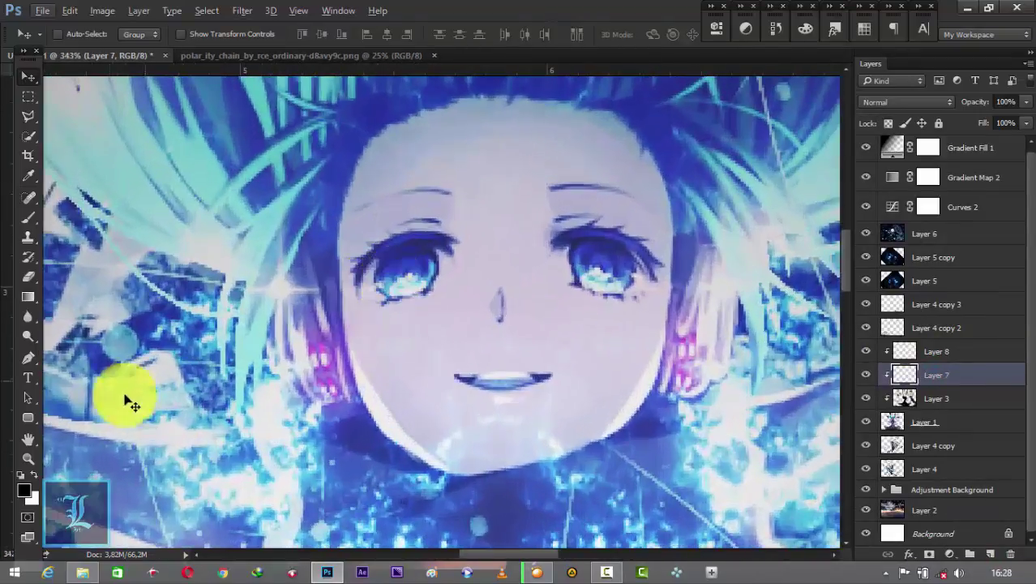
pyautogui.click(22, 493)
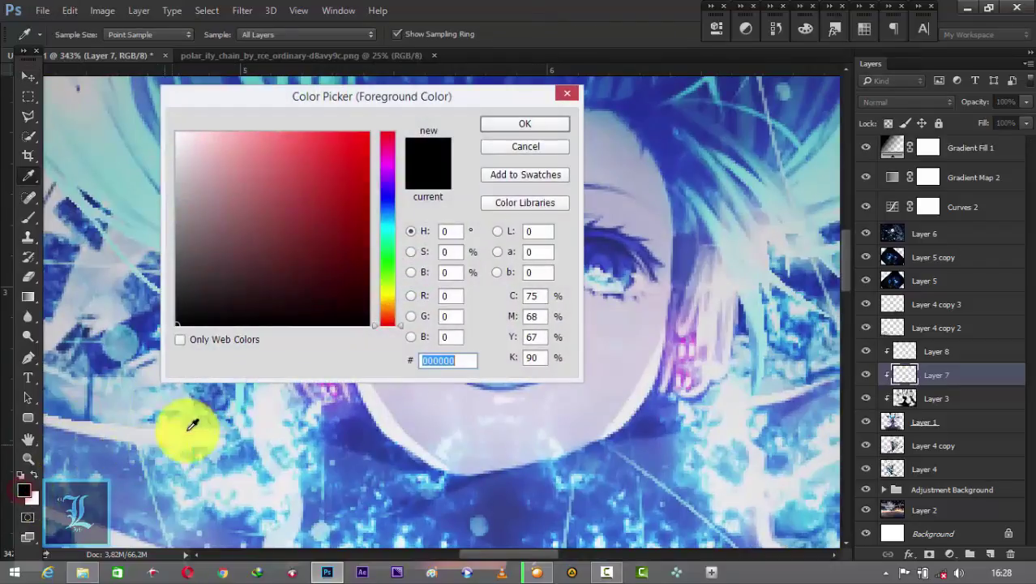
pyautogui.click(270, 399)
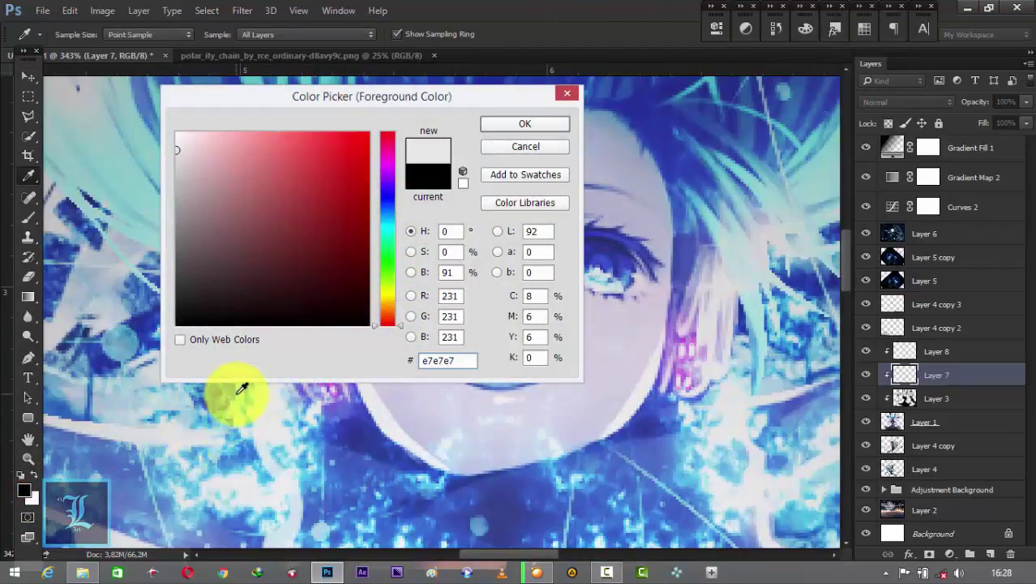
pyautogui.click(240, 392)
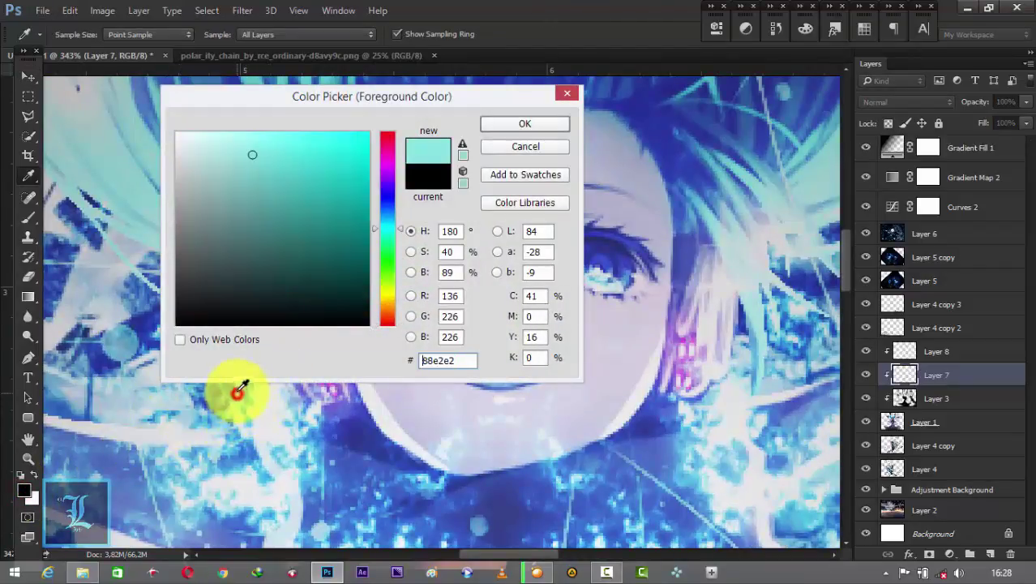
pyautogui.click(565, 474)
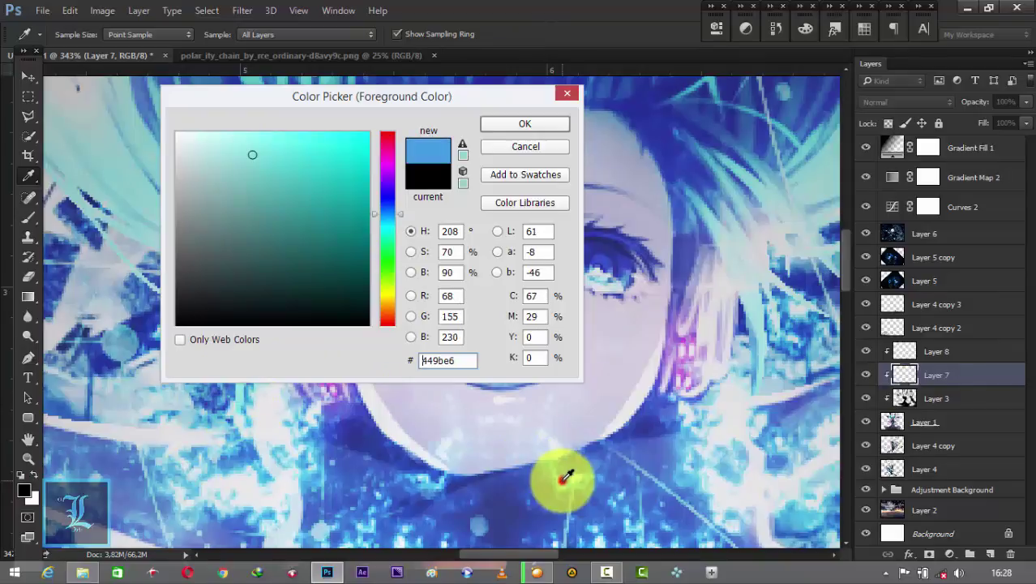
pyautogui.click(719, 422)
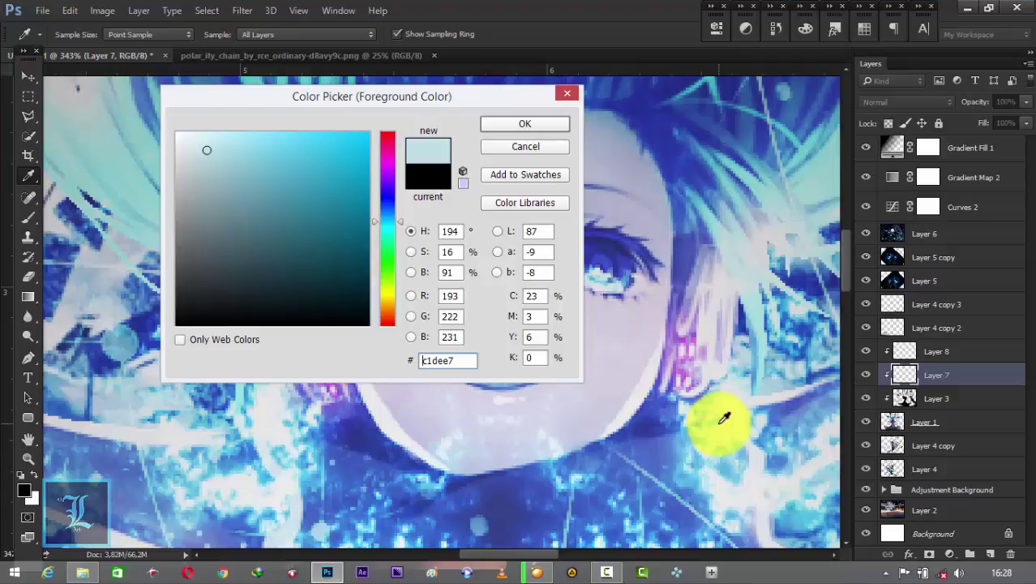
pyautogui.moveTo(267, 156); pyautogui.dragTo(301, 122)
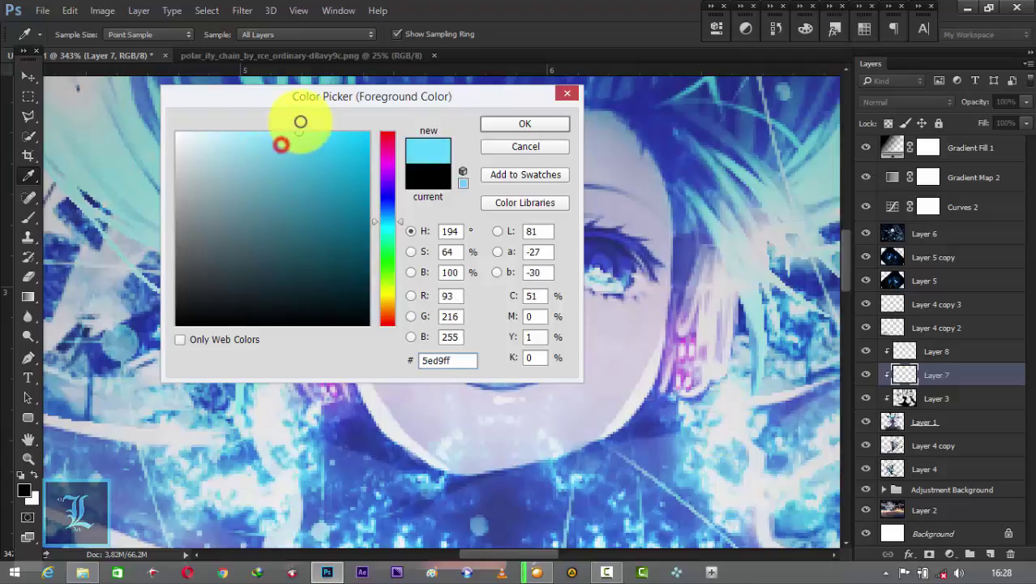
pyautogui.click(496, 127)
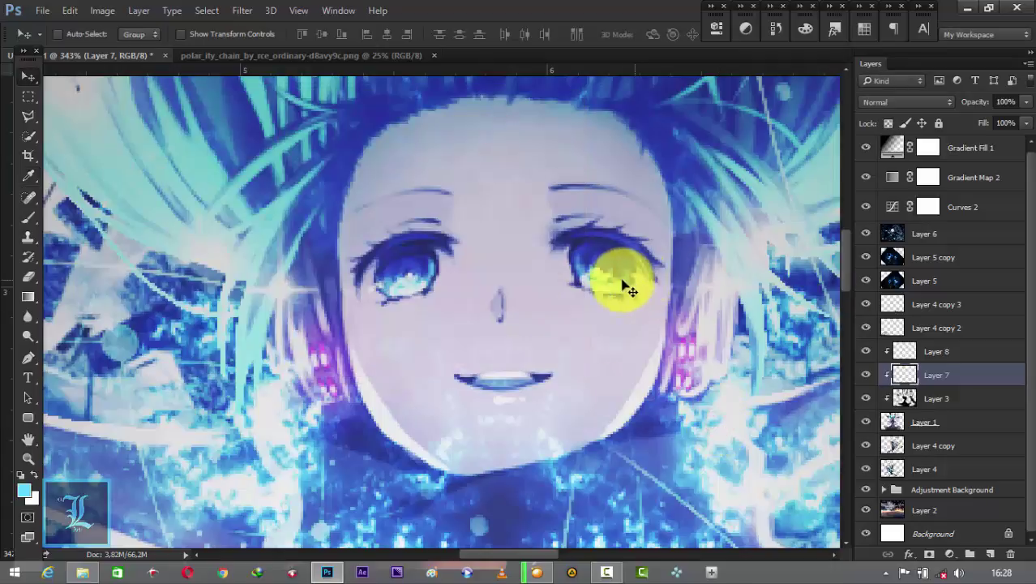
# Step: Undo a test cyan stroke and set the soft brush size to 15 px
pyautogui.press('b')
pyautogui.moveTo(596, 268); pyautogui.dragTo(629, 271)
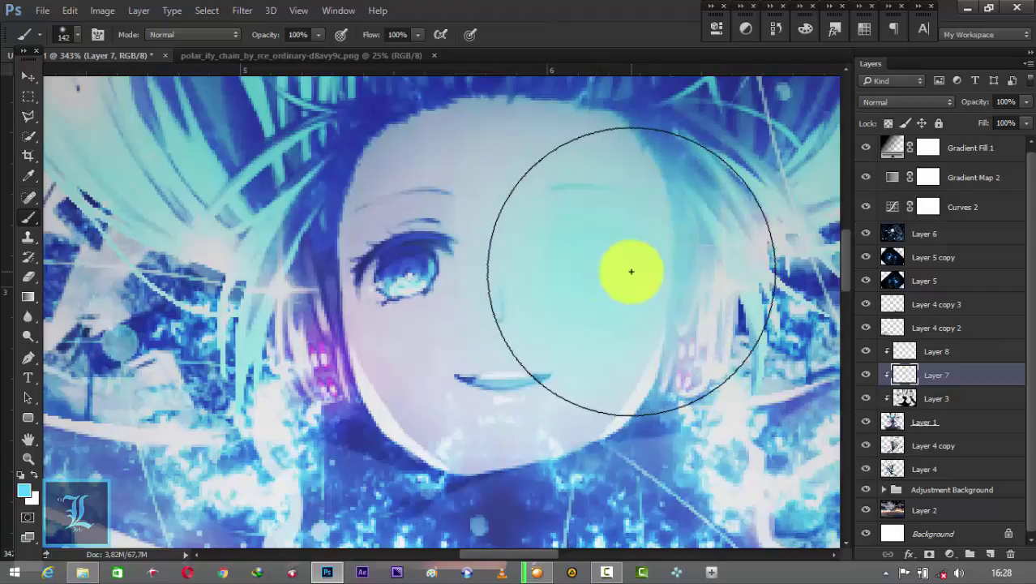
pyautogui.hotkey('ctrl', 'z')
pyautogui.rightClick(612, 268)
pyautogui.moveTo(702, 290); pyautogui.dragTo(636, 293)
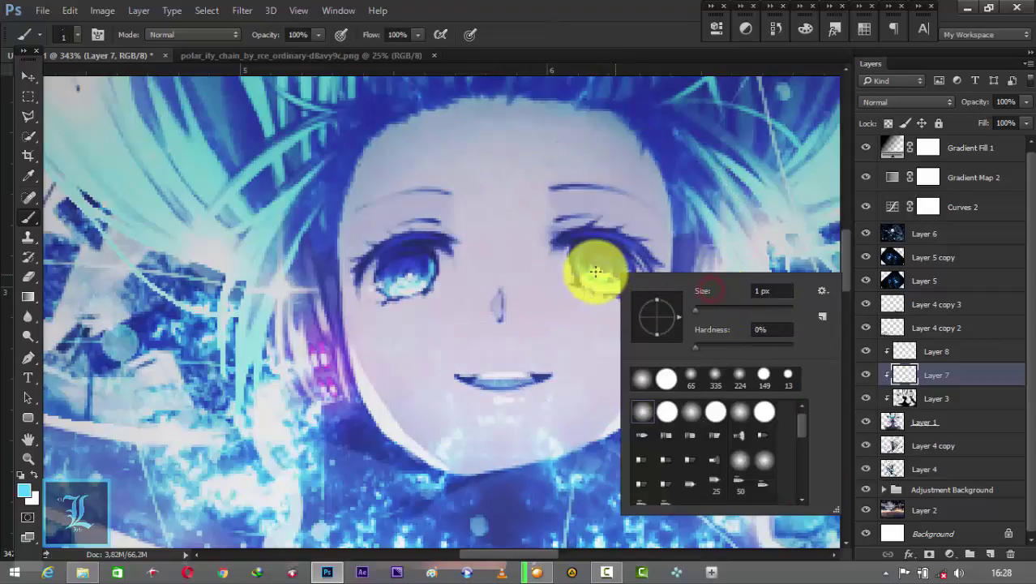
pyautogui.doubleClick(779, 285)
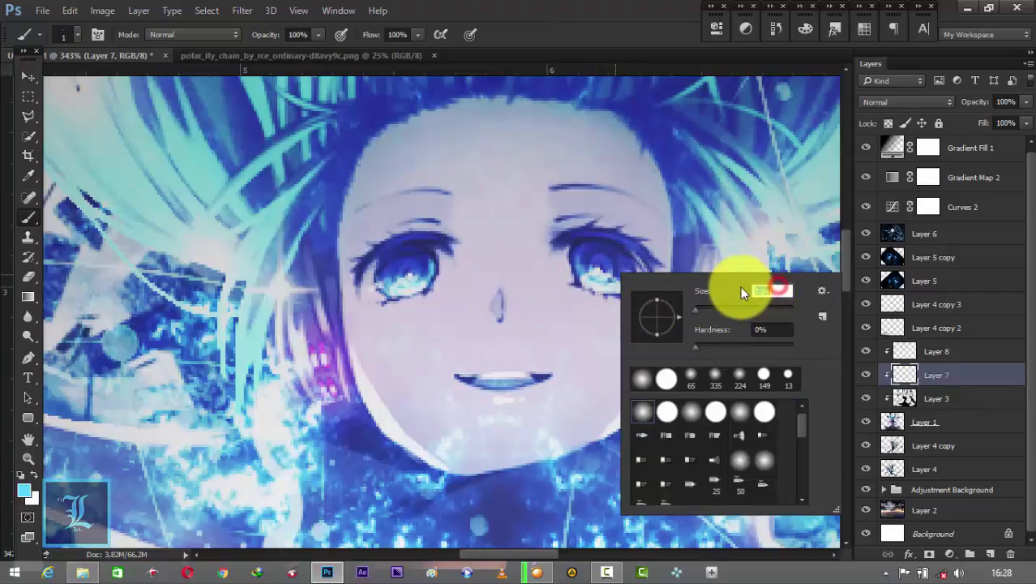
pyautogui.write('15')
pyautogui.press('Return')
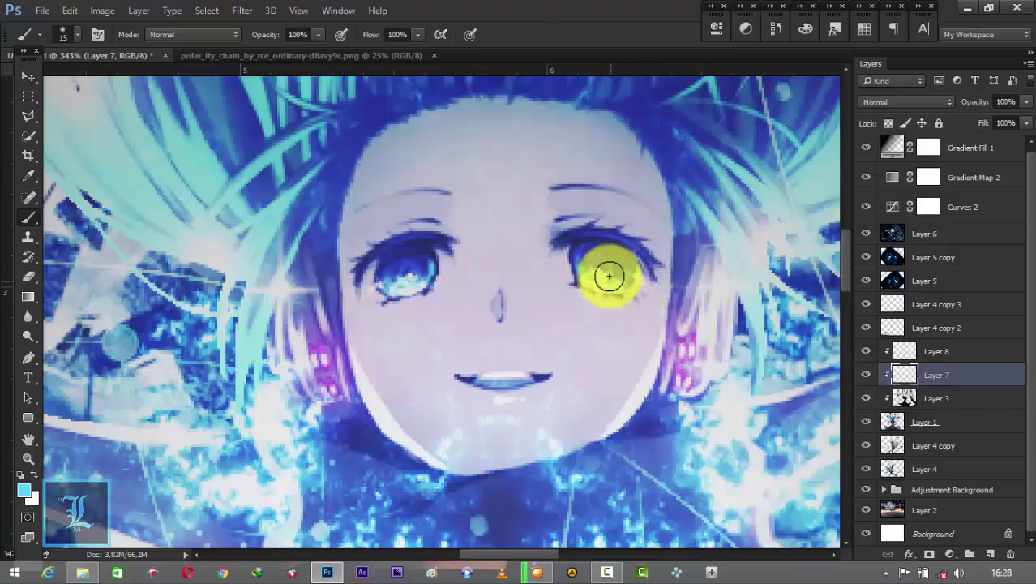
# Step: Paint cyan over both eyes on Layer 7, blended Linear Dodge (Add) at about 60% opacity
pyautogui.click(596, 267)
pyautogui.moveTo(609, 266)
pyautogui.mouseDown()
pyautogui.moveTo(585, 259)
pyautogui.moveTo(624, 270)
pyautogui.moveTo(566, 261)
pyautogui.moveTo(578, 268)
pyautogui.moveTo(613, 278)
pyautogui.moveTo(621, 264)
pyautogui.moveTo(579, 251)
pyautogui.mouseUp()
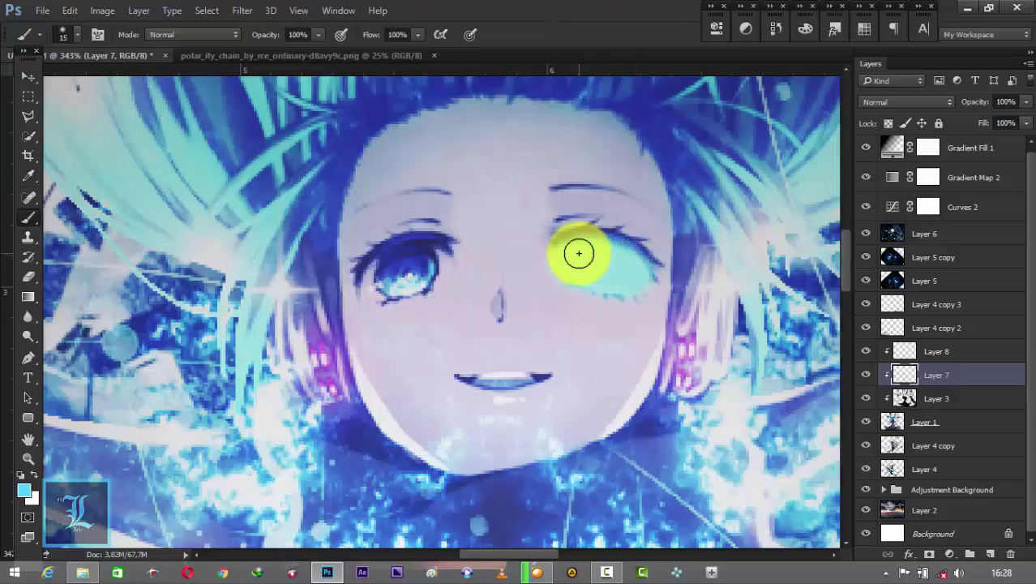
pyautogui.click(888, 102)
pyautogui.click(925, 224)
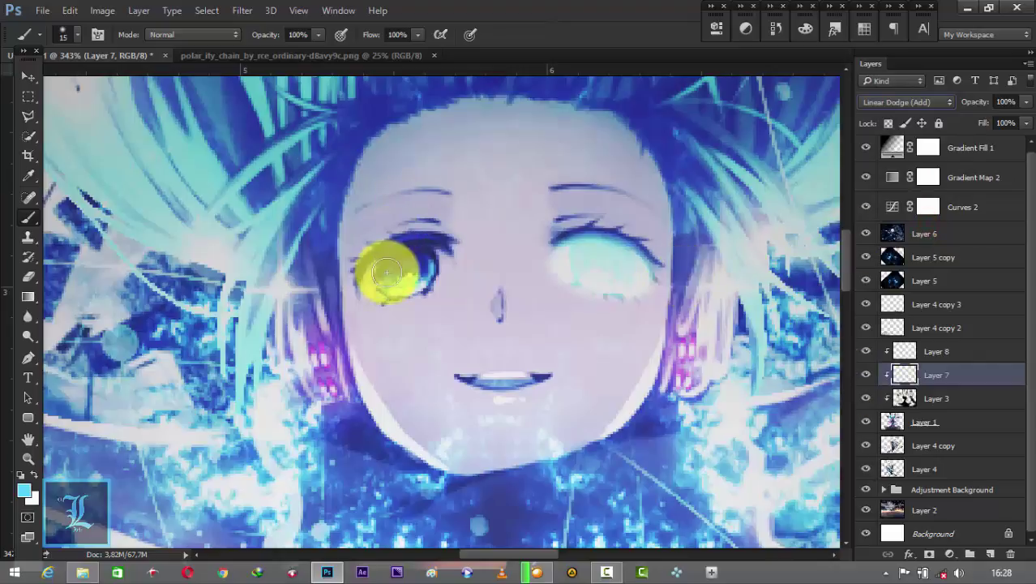
pyautogui.moveTo(373, 283)
pyautogui.mouseDown()
pyautogui.moveTo(428, 259)
pyautogui.moveTo(412, 277)
pyautogui.moveTo(377, 282)
pyautogui.moveTo(413, 277)
pyautogui.moveTo(402, 259)
pyautogui.moveTo(381, 273)
pyautogui.mouseUp()
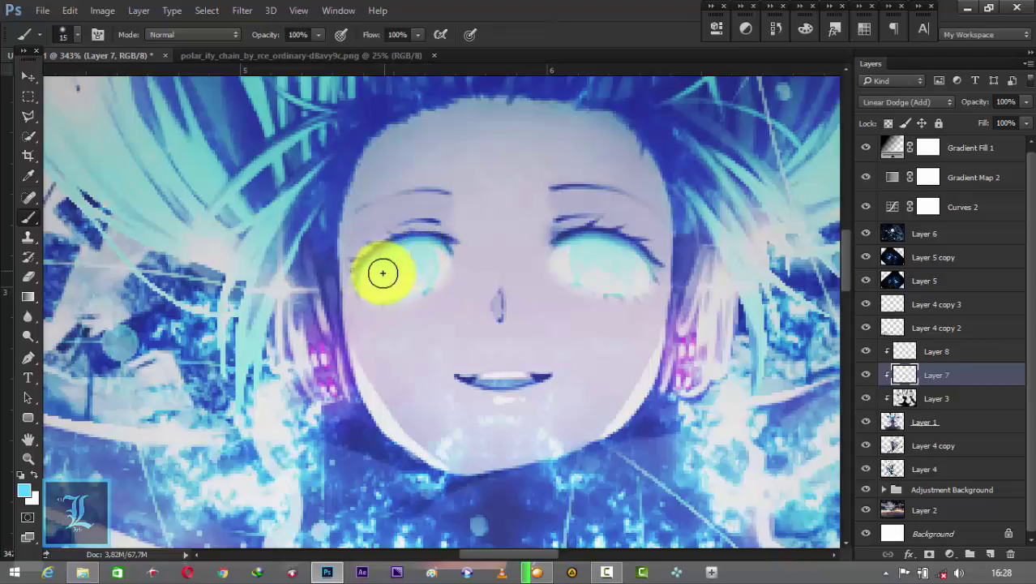
pyautogui.moveTo(990, 102); pyautogui.dragTo(950, 107)
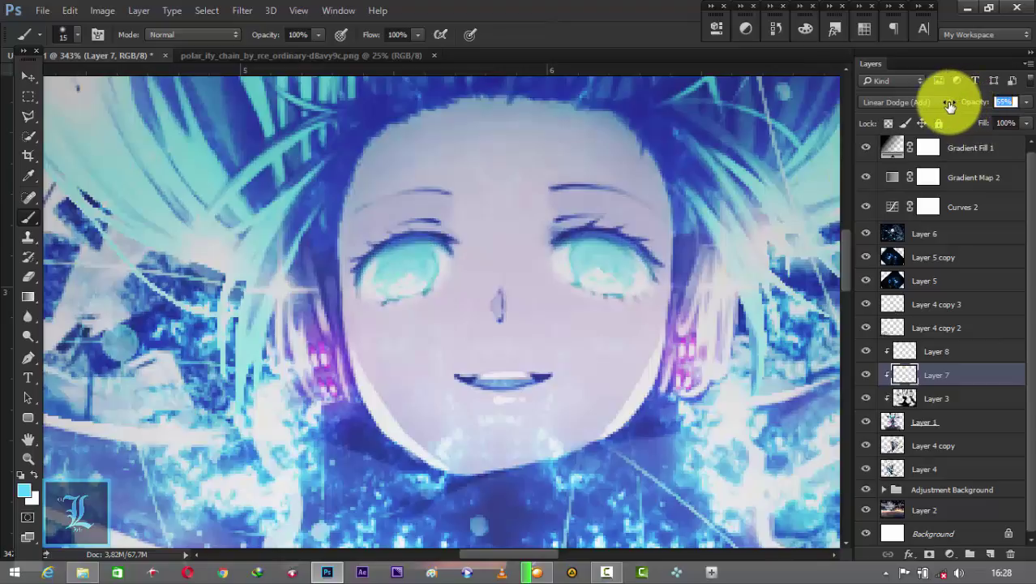
pyautogui.click(1003, 102)
pyautogui.write('60')
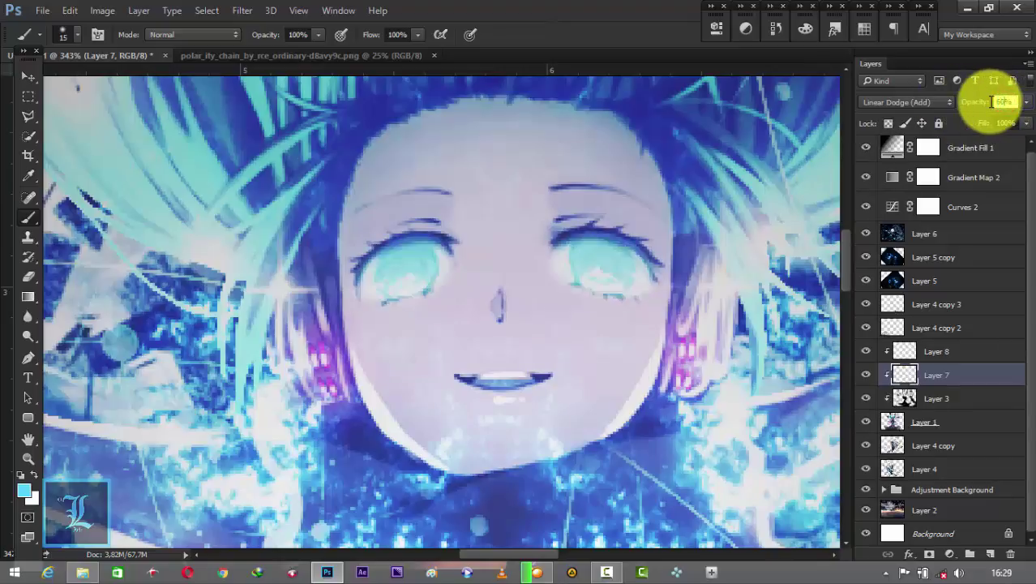
# Step: On Layer 8, enlarge the soft brush to about 108 px and dab cyan over each eye
pyautogui.click(965, 355)
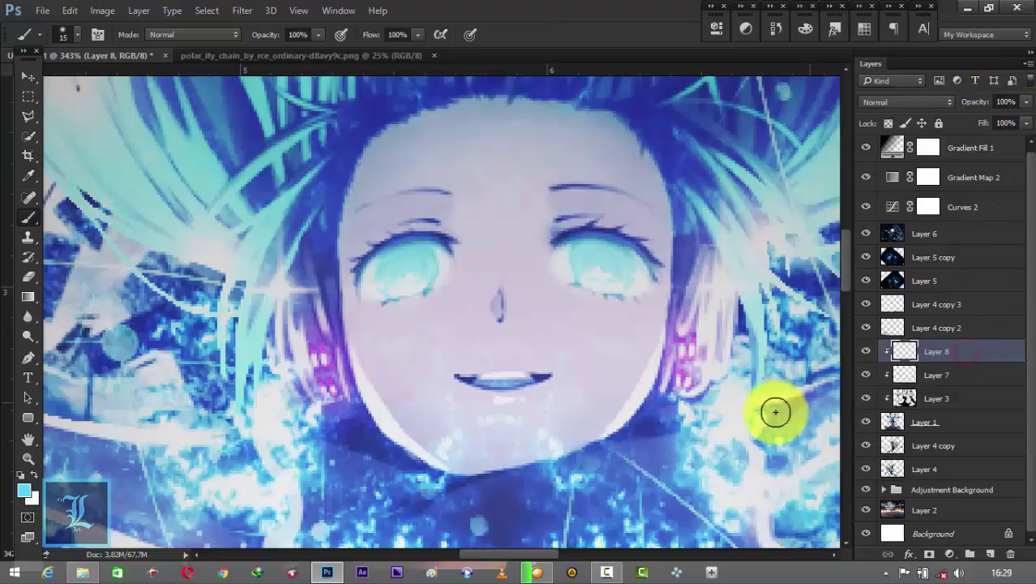
pyautogui.rightClick(597, 340)
pyautogui.moveTo(679, 342)
pyautogui.mouseDown()
pyautogui.moveTo(747, 340)
pyautogui.moveTo(672, 342)
pyautogui.mouseUp()
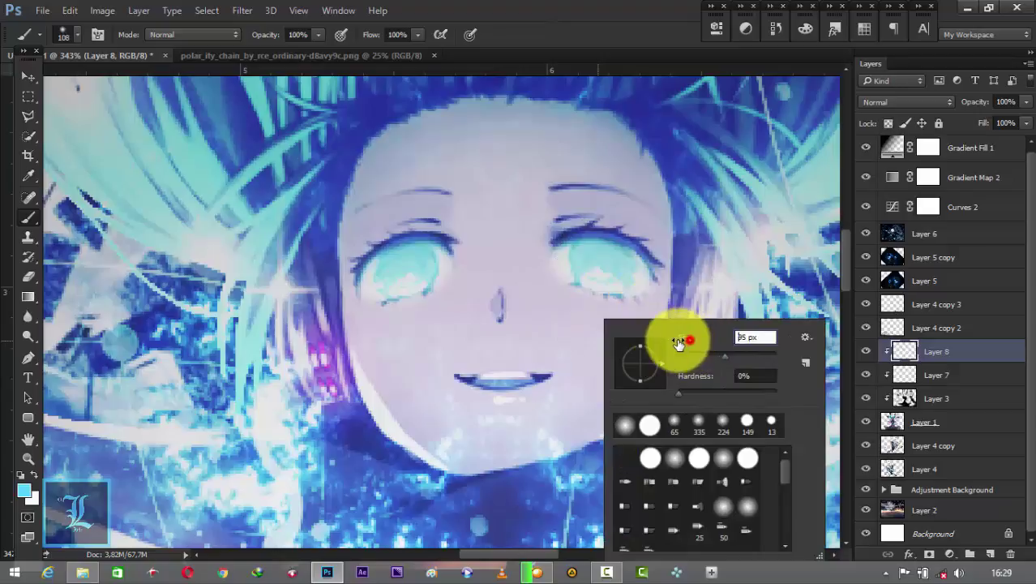
pyautogui.click(602, 264)
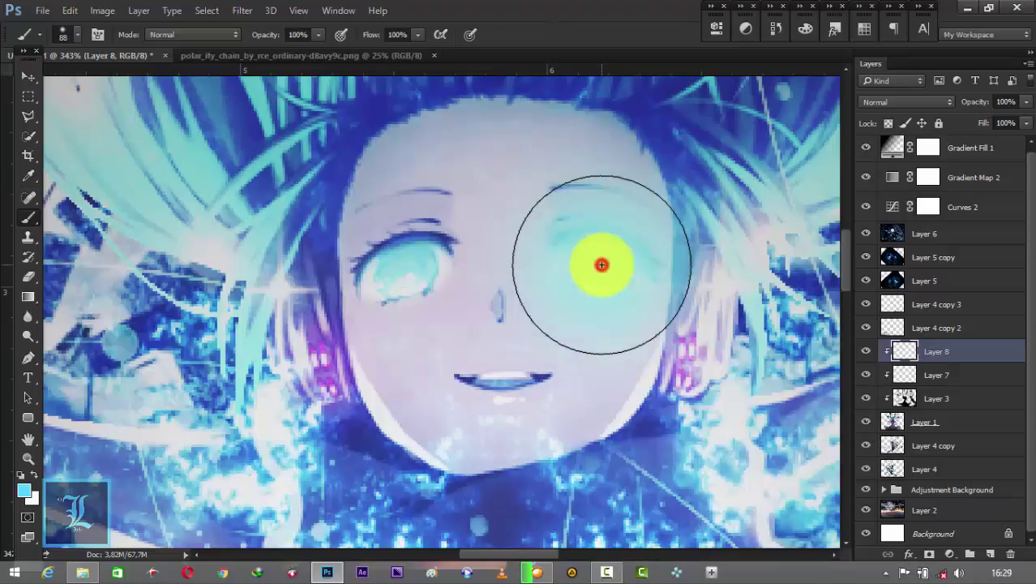
pyautogui.click(408, 268)
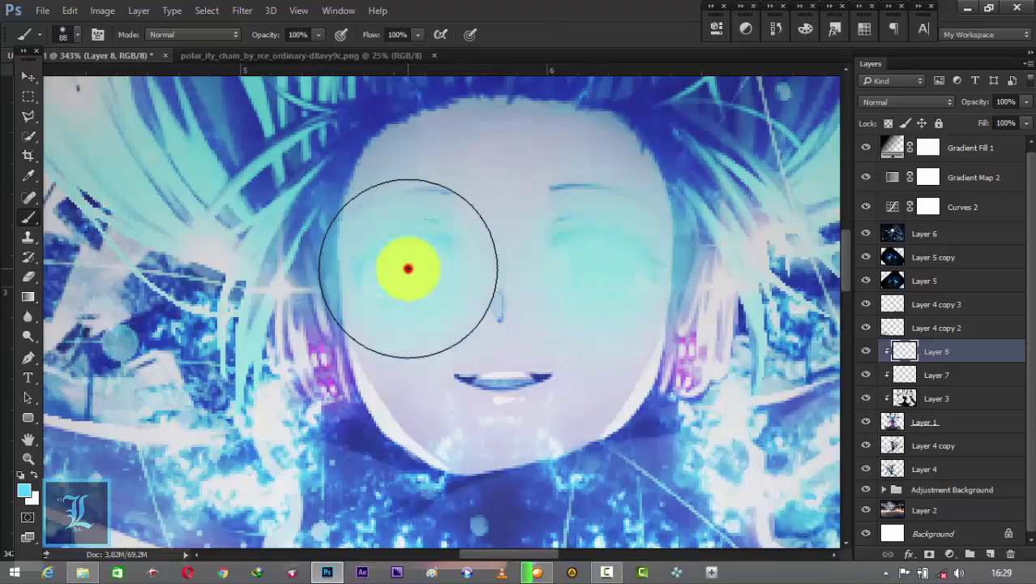
# Step: Cycle Layer 8's blend modes from Soft Light to Linear Dodge (Add), then zoom out
pyautogui.click(939, 108)
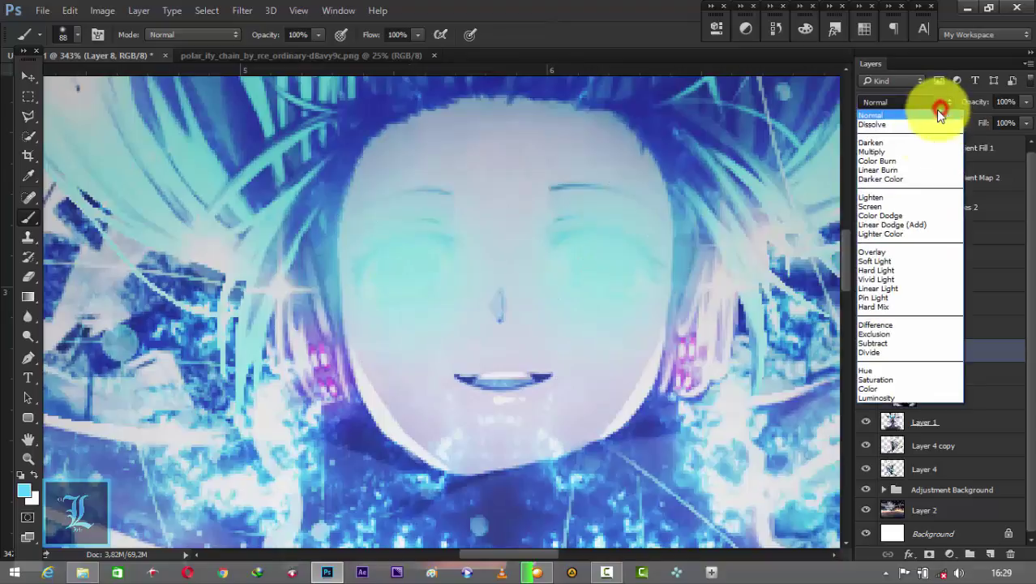
pyautogui.click(877, 261)
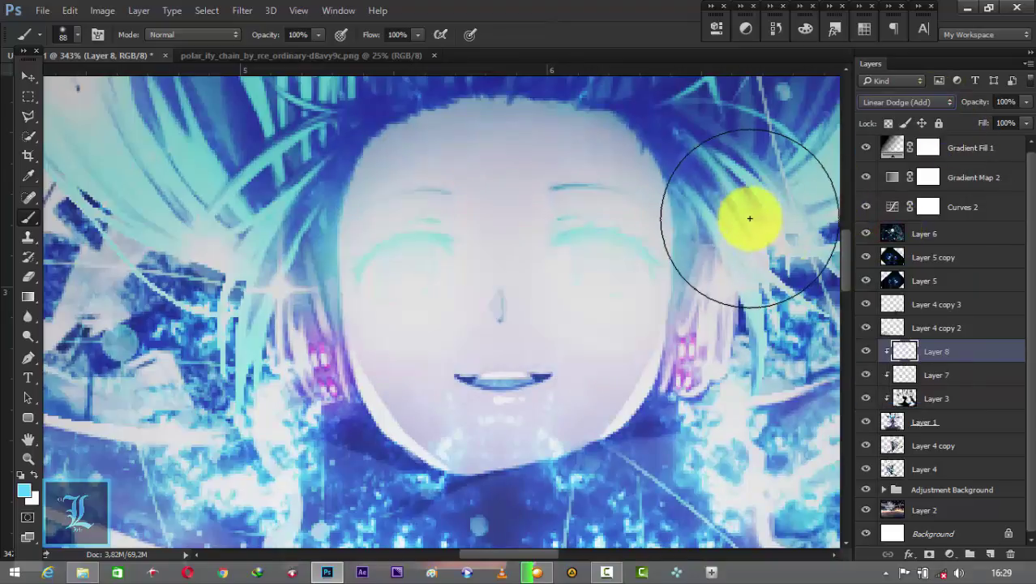
pyautogui.press('Down')
pyautogui.press('Down')
pyautogui.press('Down')
pyautogui.press('Up')
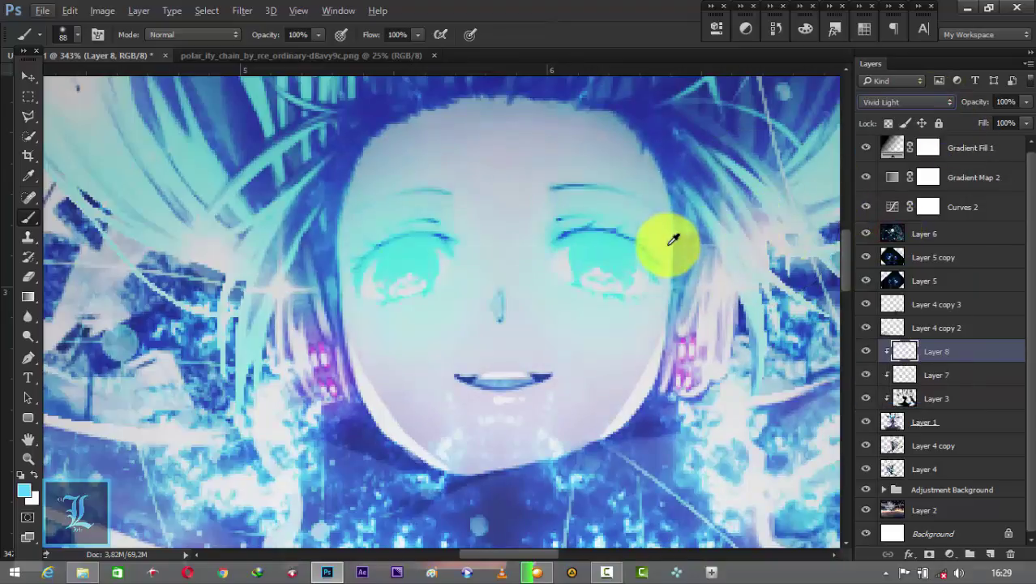
pyautogui.press('Up')
pyautogui.press('Up')
pyautogui.press('Up')
pyautogui.press('Up')
pyautogui.press('Up')
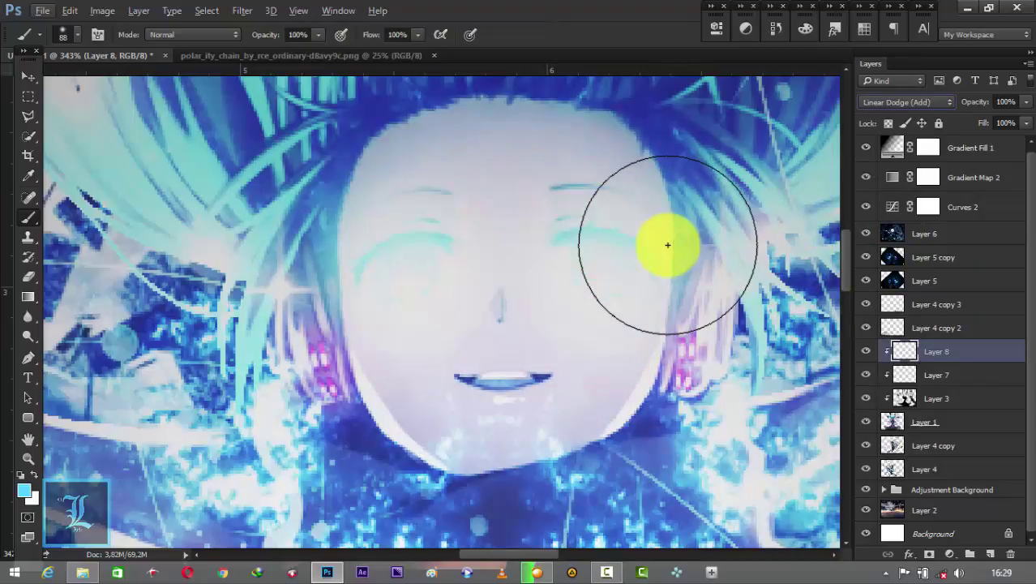
pyautogui.press('Down')
pyautogui.press('Up')
pyautogui.scroll(-3, 667, 244)
pyautogui.scroll(-4, 667, 242)
pyautogui.scroll(-4, 667, 243)
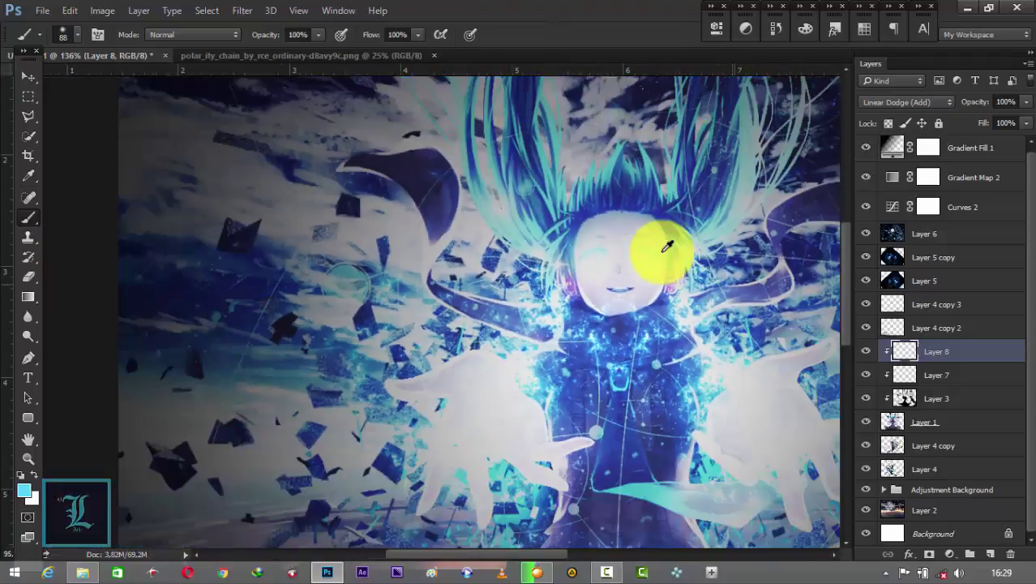
pyautogui.scroll(-2, 666, 247)
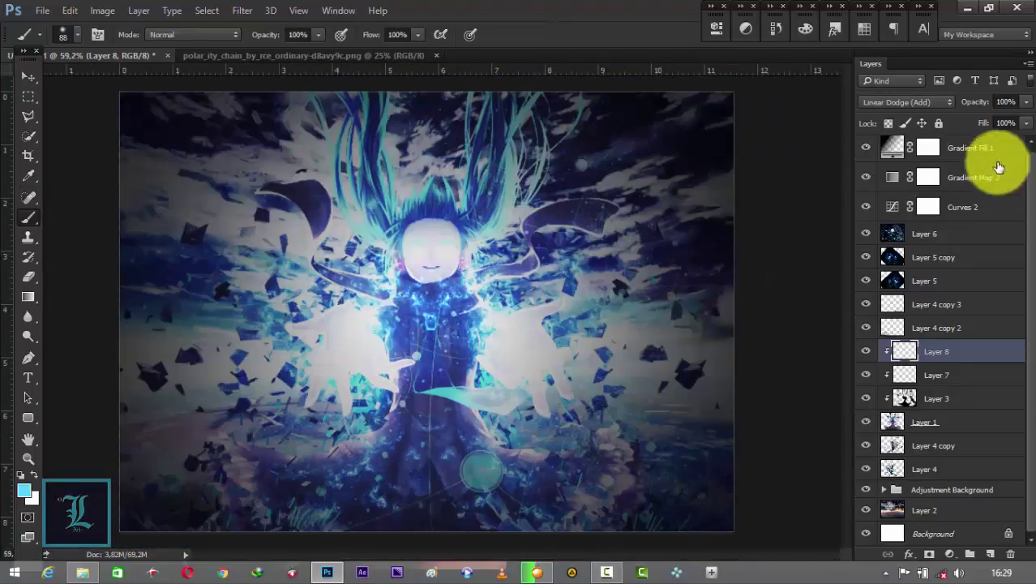
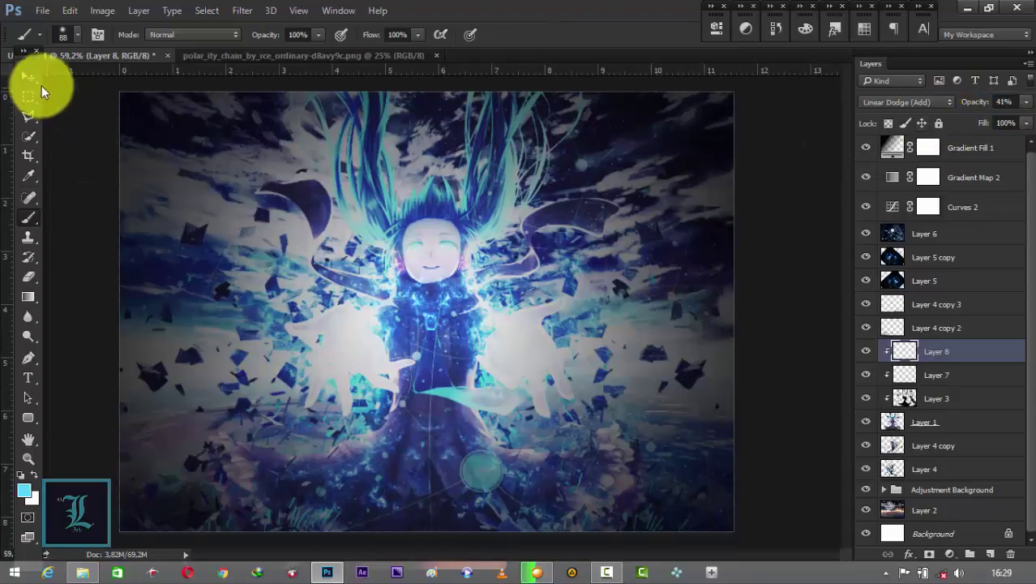
# Step: Select the Gradient Map 2 layer as the spot for the new adjustment
pyautogui.click(28, 77)
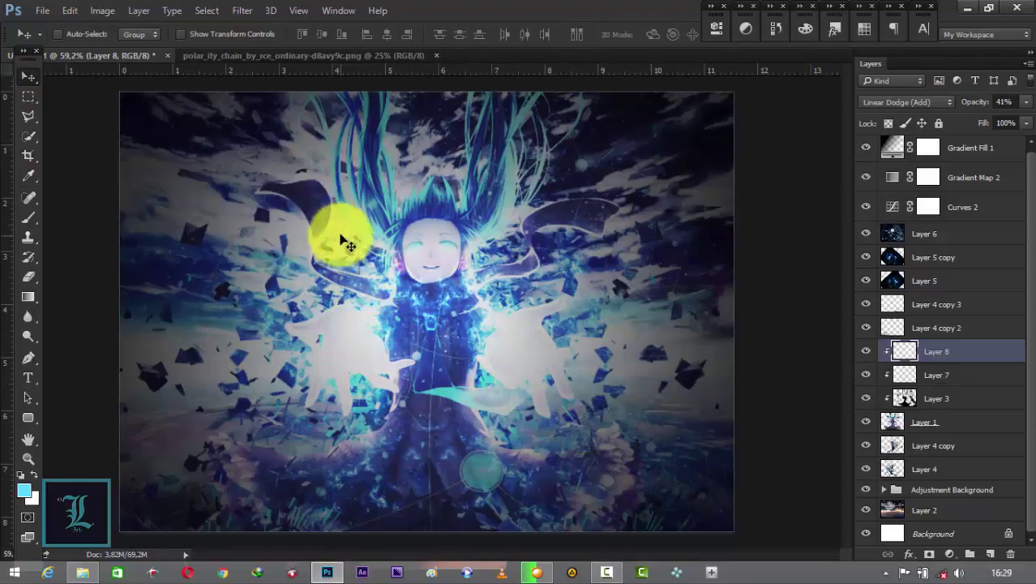
pyautogui.moveTo(886, 346); pyautogui.dragTo(920, 335)
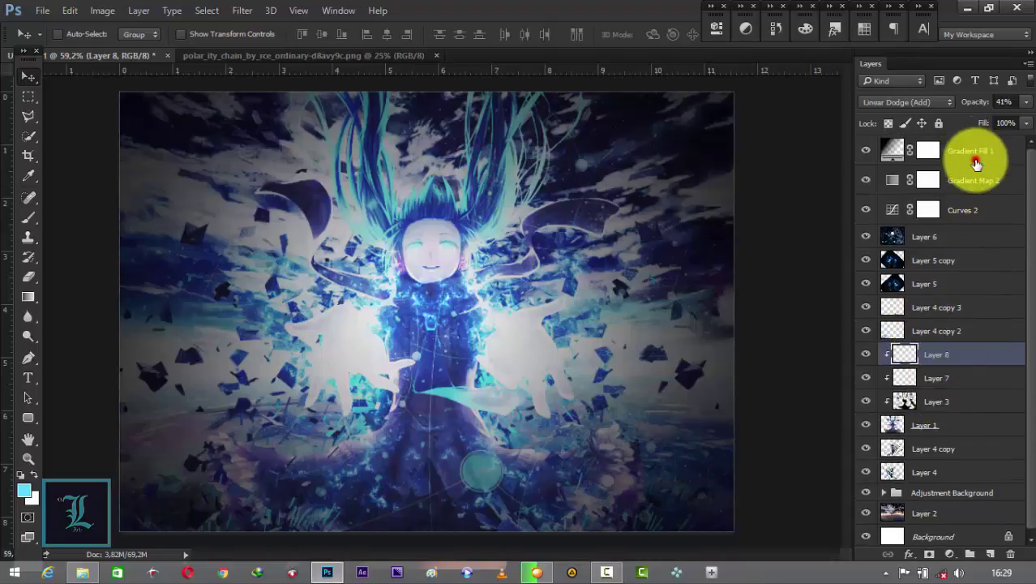
pyautogui.click(976, 164)
pyautogui.click(948, 554)
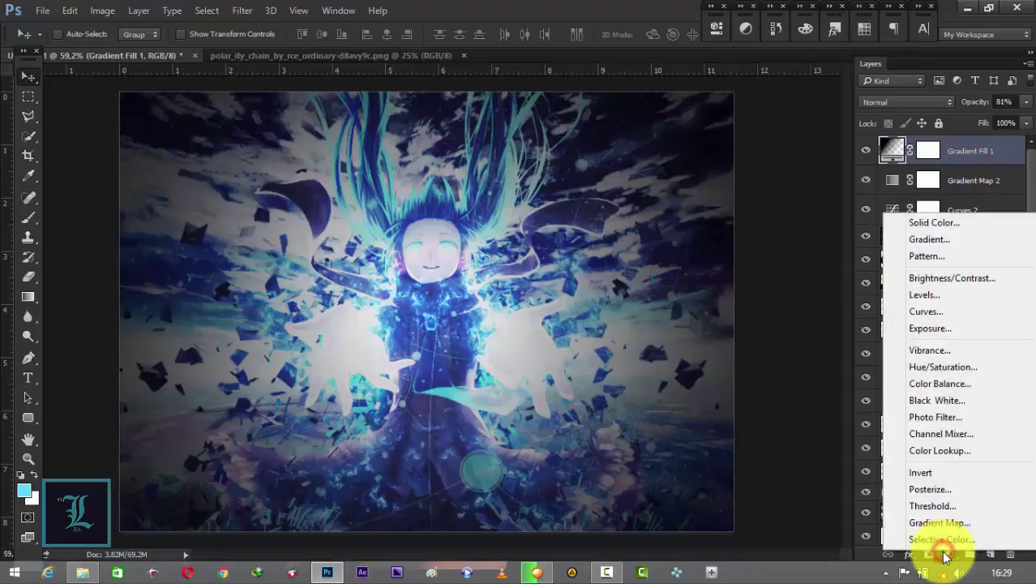
pyautogui.click(970, 166)
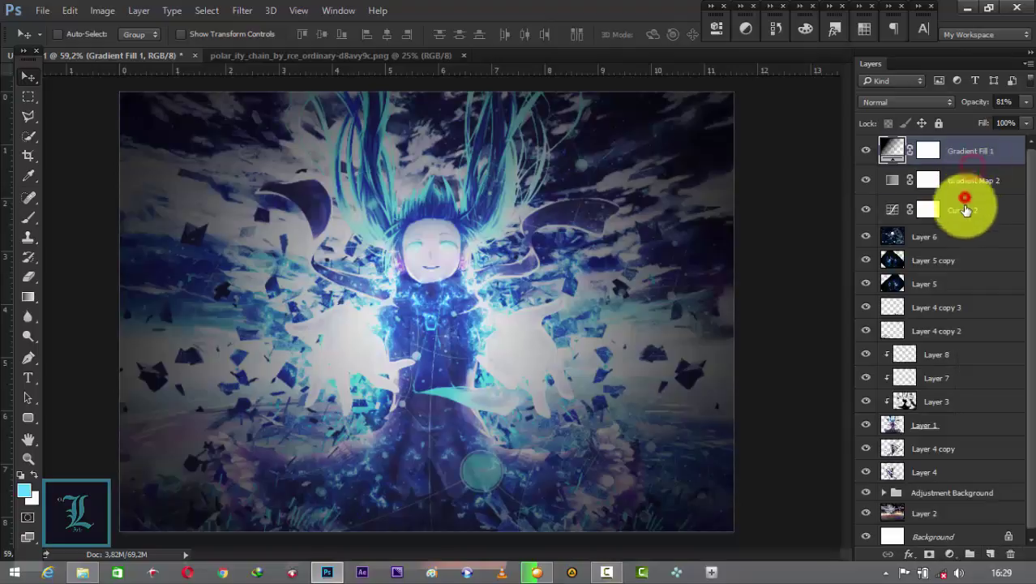
pyautogui.click(965, 199)
pyautogui.click(961, 185)
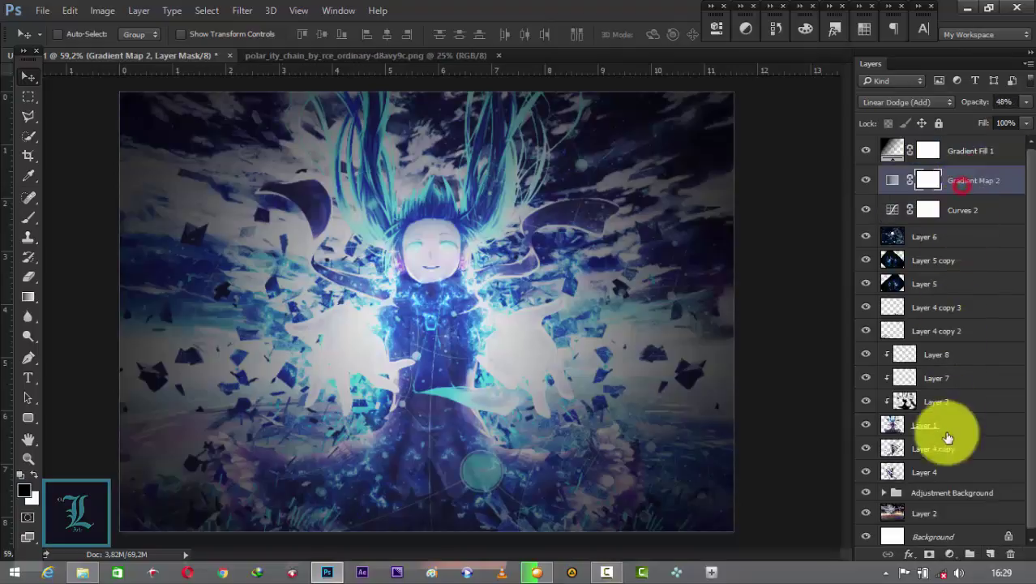
# Step: Add a Color Lookup adjustment above Gradient Map 2, blended in Soft Light
pyautogui.click(949, 553)
pyautogui.click(941, 452)
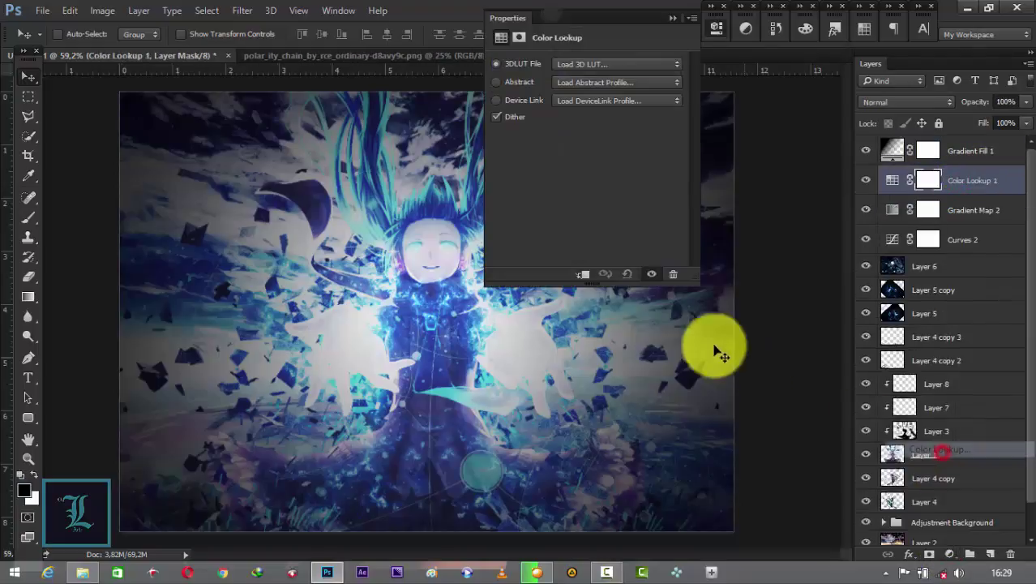
pyautogui.click(616, 64)
pyautogui.click(606, 120)
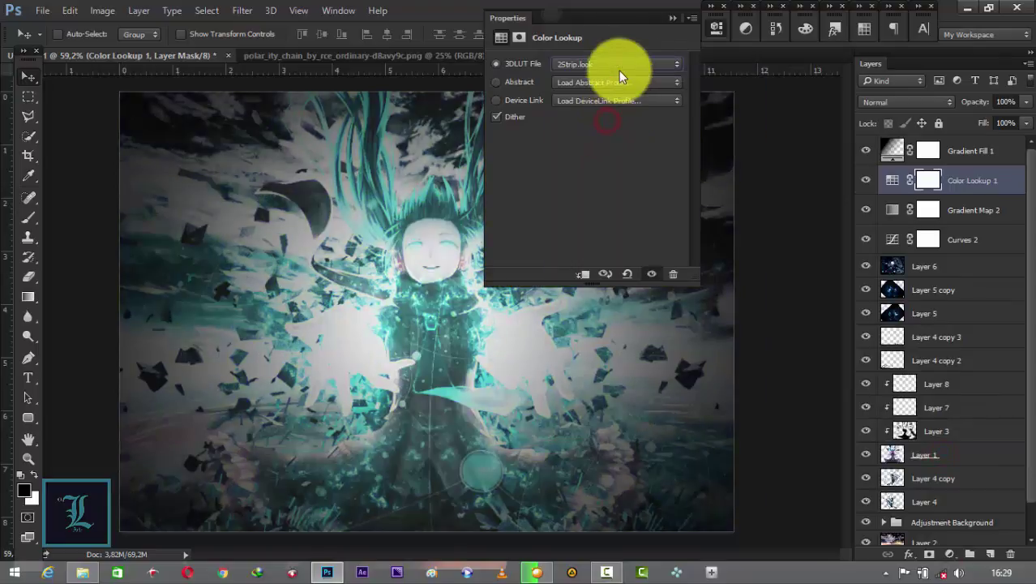
pyautogui.click(924, 103)
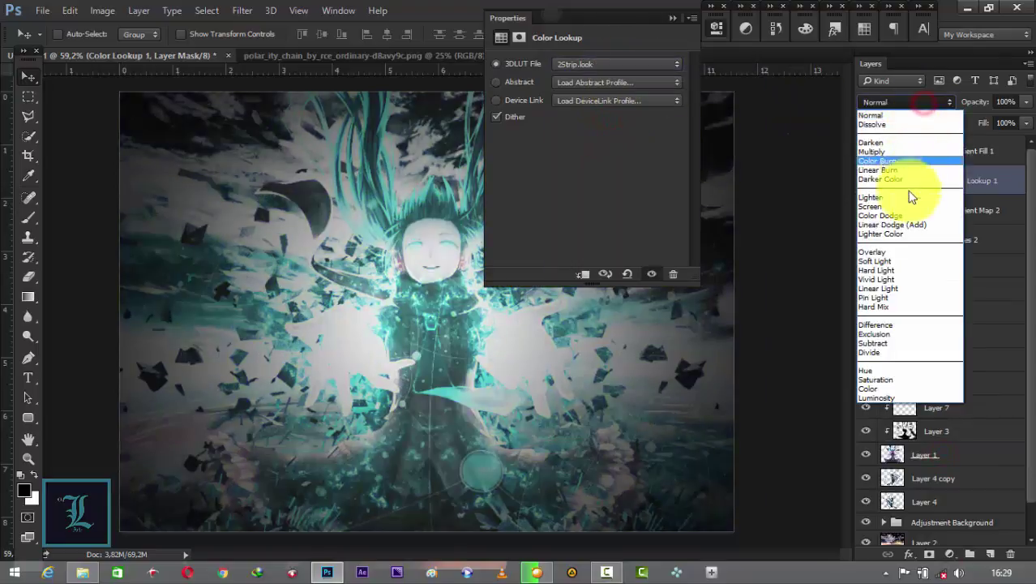
pyautogui.click(904, 265)
# Step: Switch the lookup to DropBlues.3DL at 55% opacity and close its Properties
pyautogui.click(656, 64)
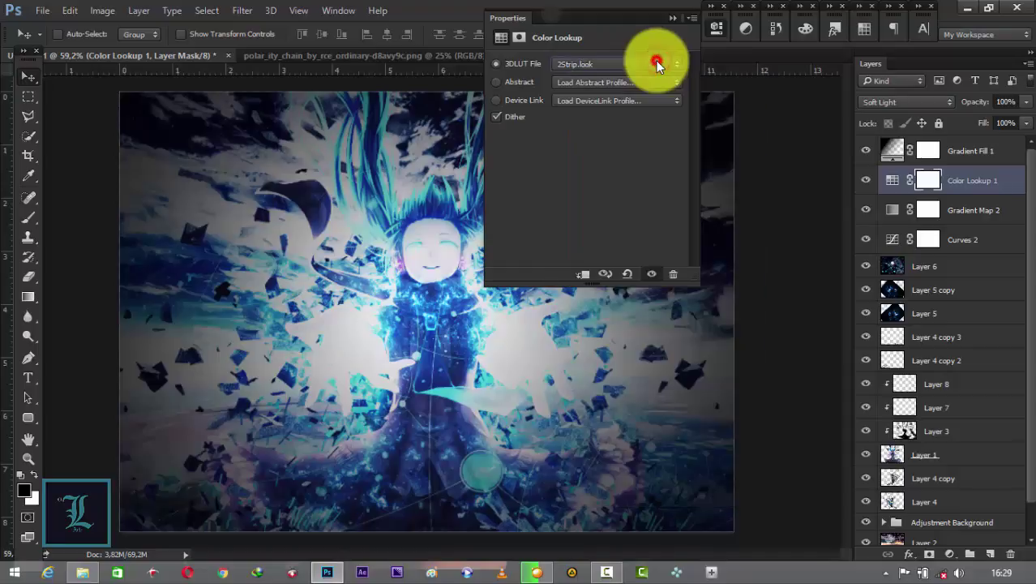
pyautogui.press('Down')
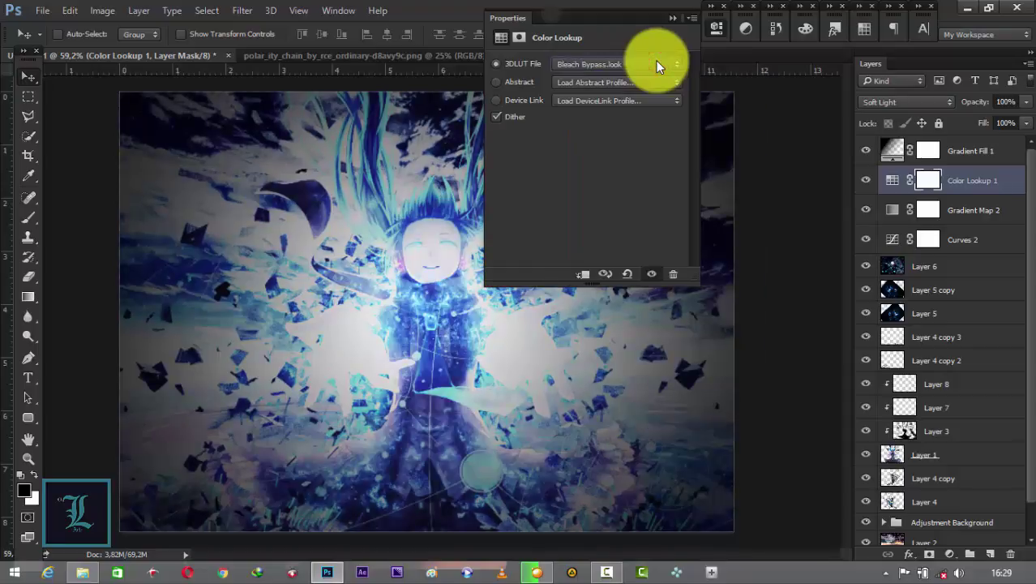
pyautogui.press('Down')
pyautogui.press('Down')
pyautogui.press('Down')
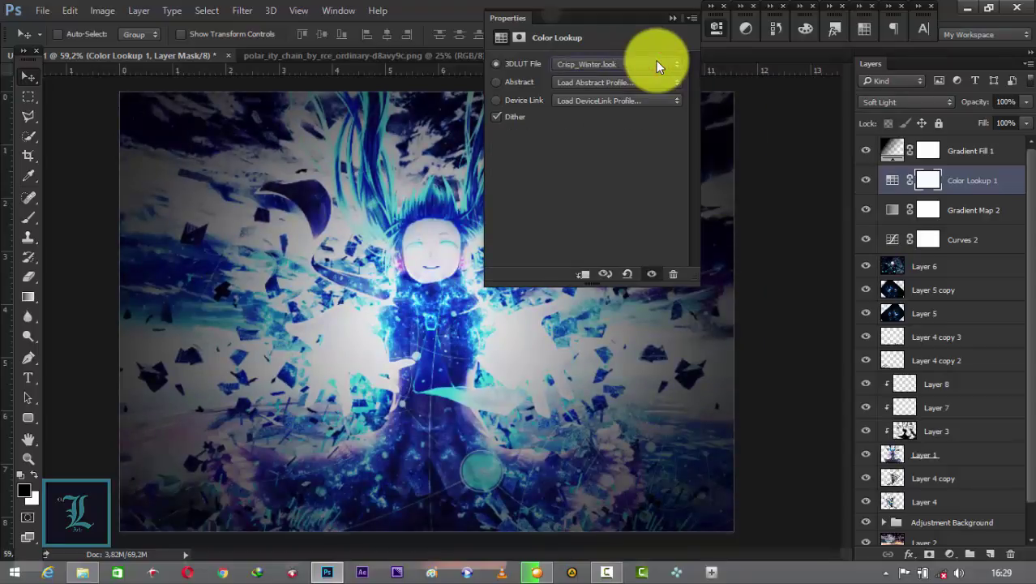
pyautogui.press('Down')
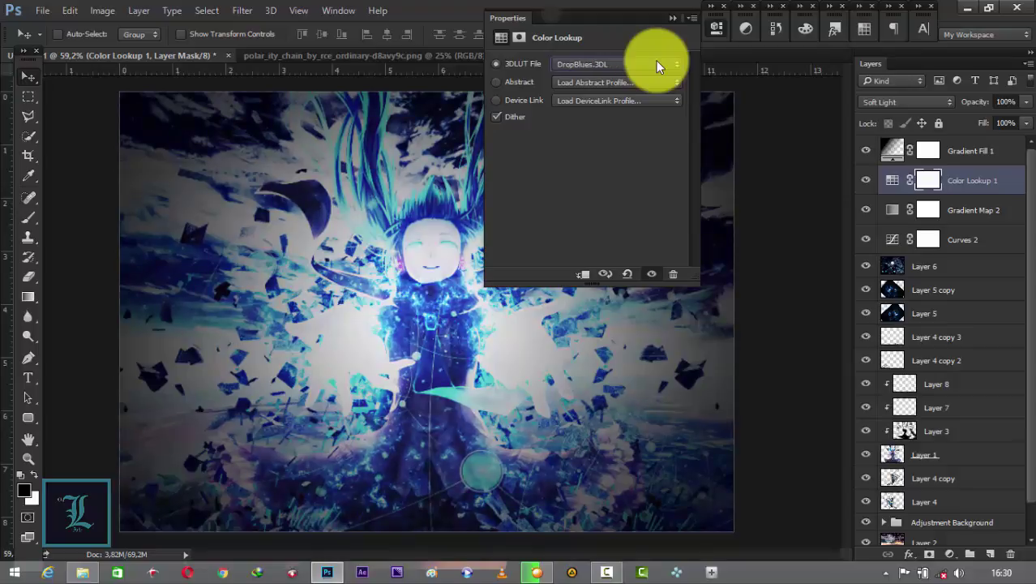
pyautogui.press('Down')
pyautogui.press('Up')
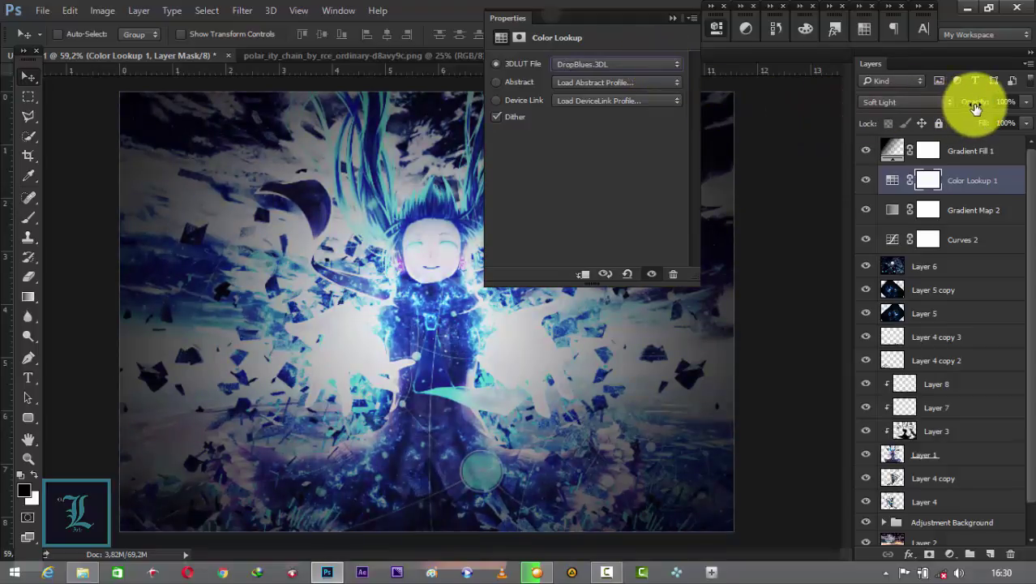
pyautogui.moveTo(963, 107); pyautogui.dragTo(952, 108)
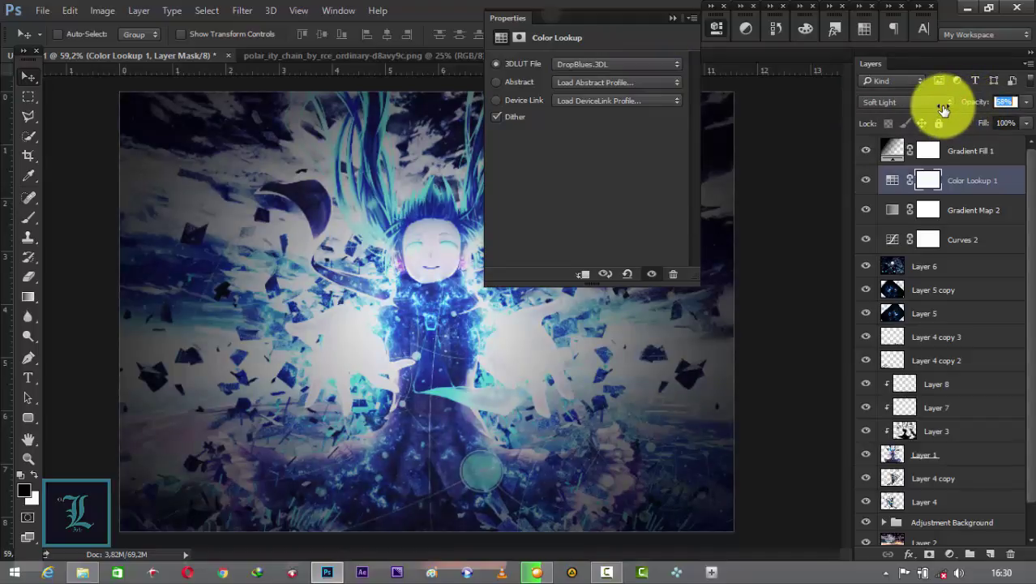
pyautogui.click(670, 15)
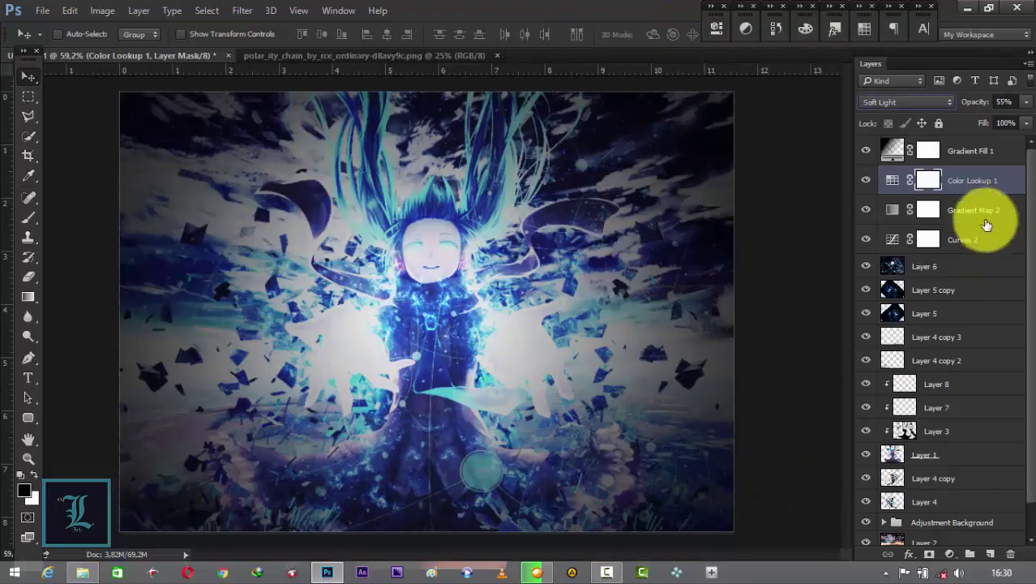
pyautogui.click(974, 268)
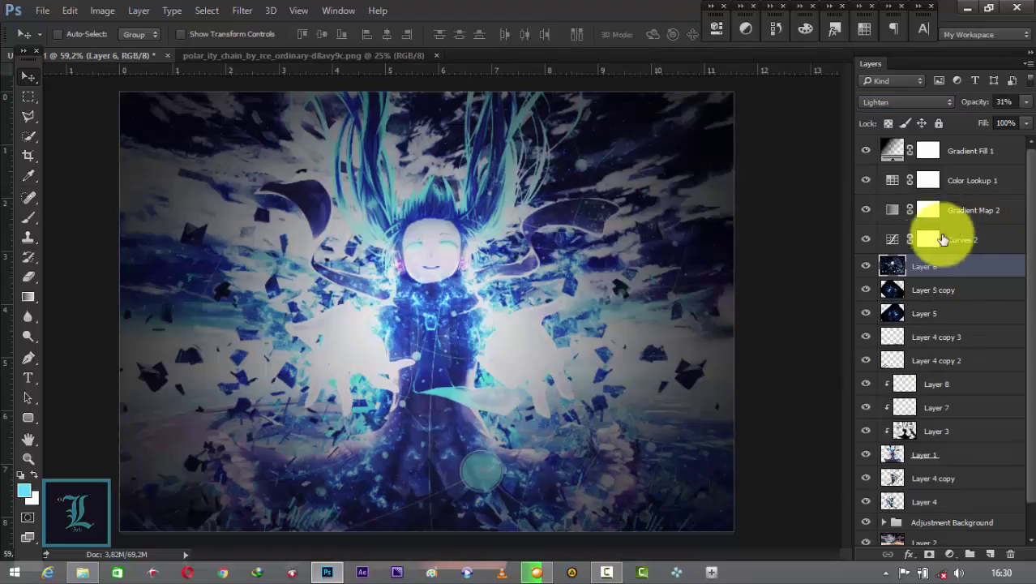
# Step: Create a text layer near the canvas centre with the text colour set to white (ffffff)
pyautogui.press('t')
pyautogui.click(291, 361)
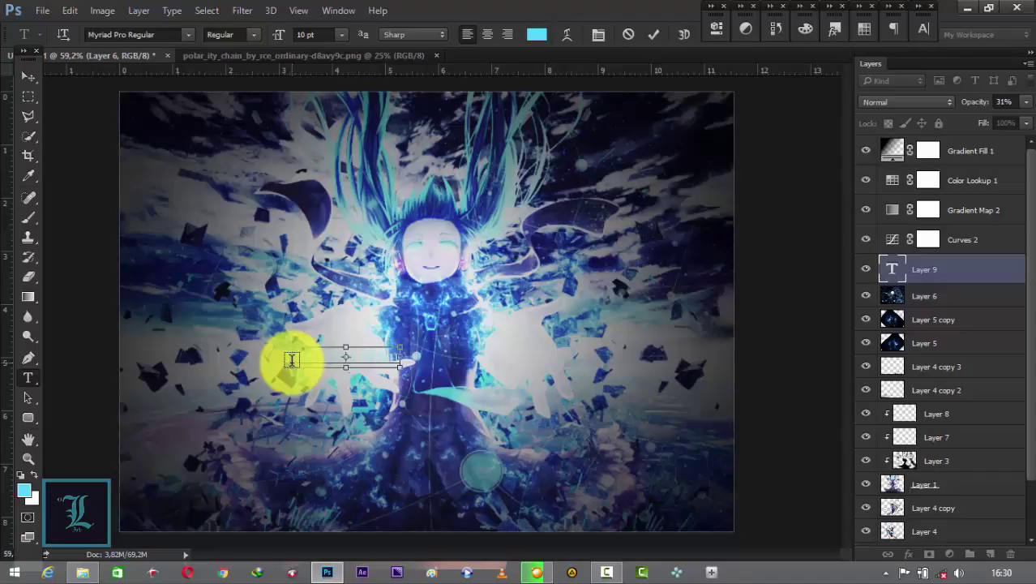
pyautogui.hotkey('ctrl', 'v')
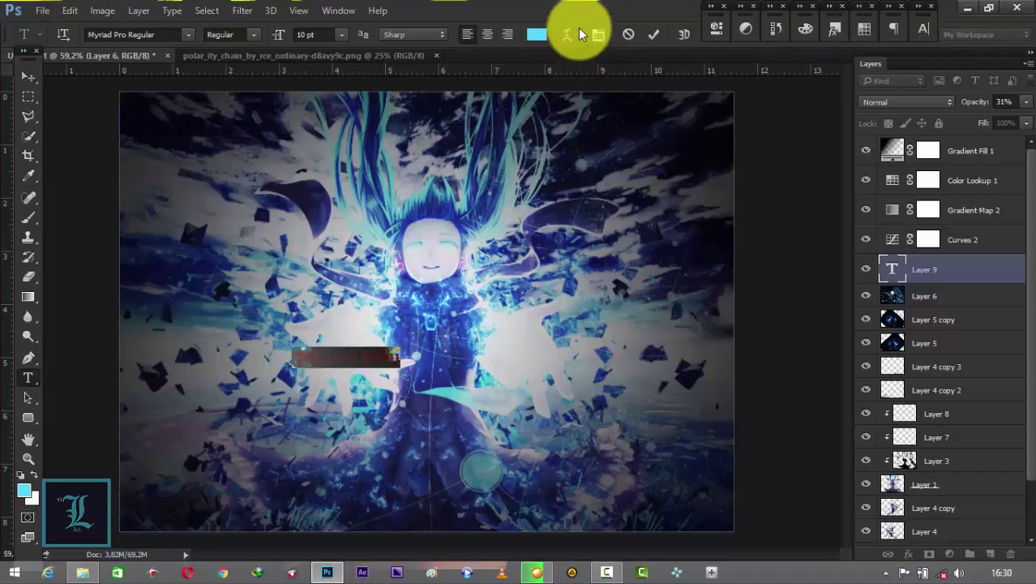
pyautogui.click(537, 36)
pyautogui.write('ffffff')
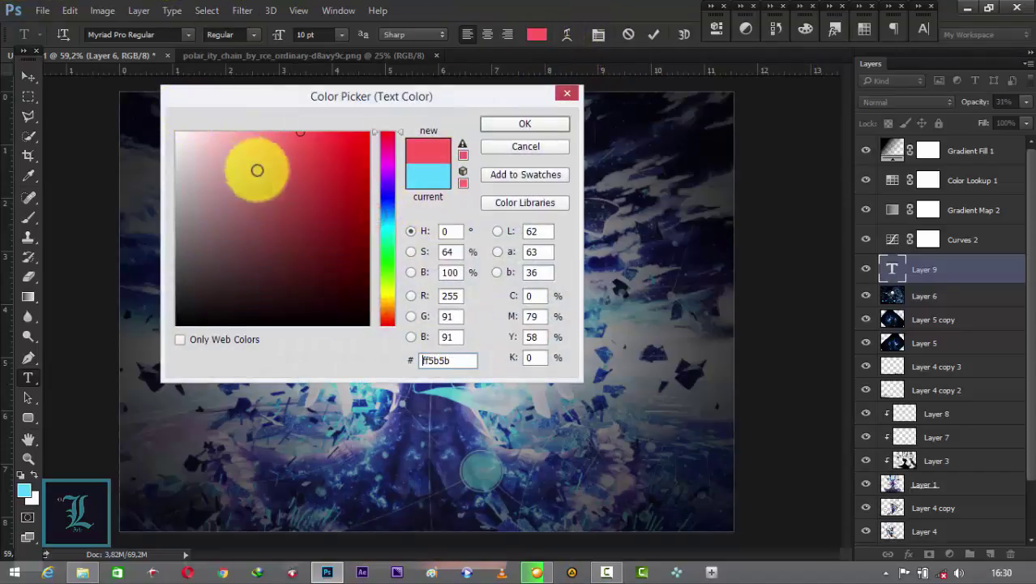
pyautogui.click(485, 125)
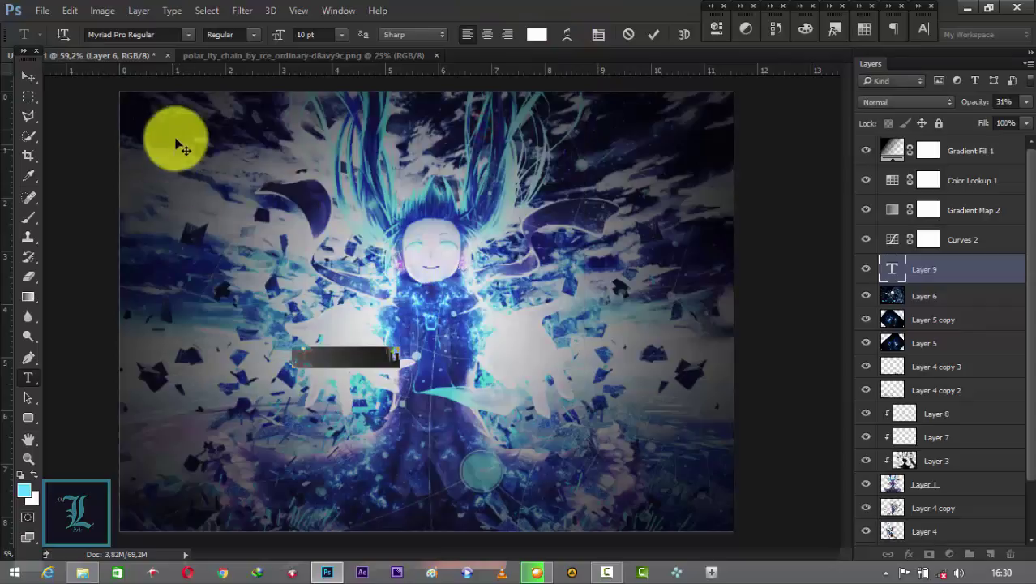
pyautogui.click(186, 35)
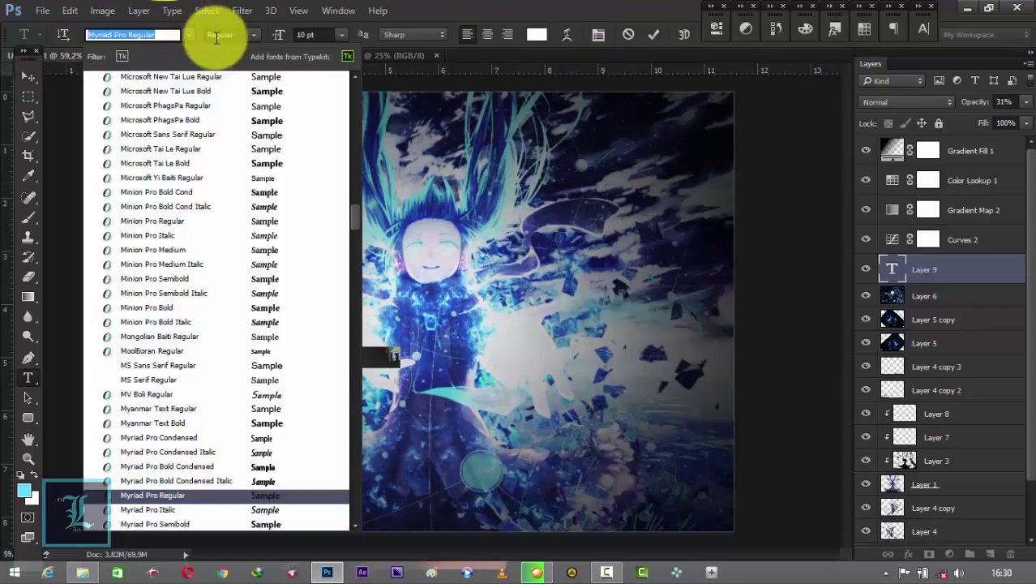
pyautogui.click(278, 34)
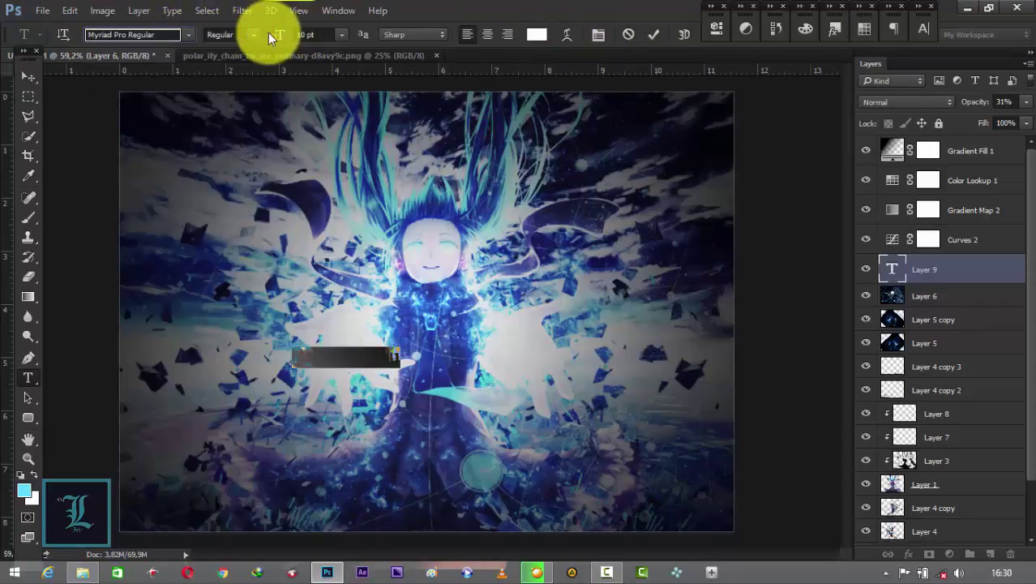
# Step: Set the title to 33 pt and move it lower on the artwork
pyautogui.click(278, 36)
pyautogui.write('33')
pyautogui.press('Return')
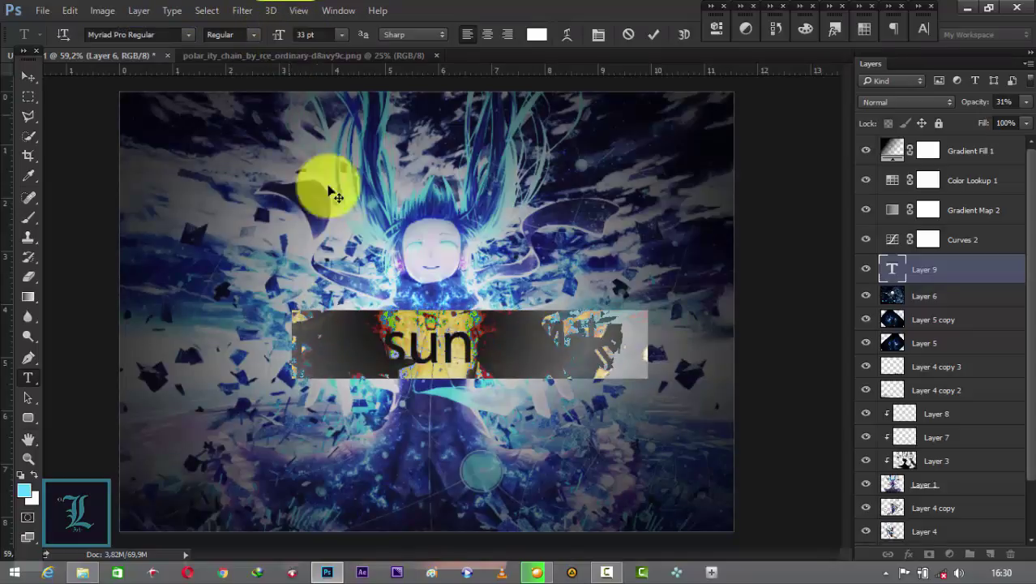
pyautogui.moveTo(472, 253); pyautogui.dragTo(468, 283)
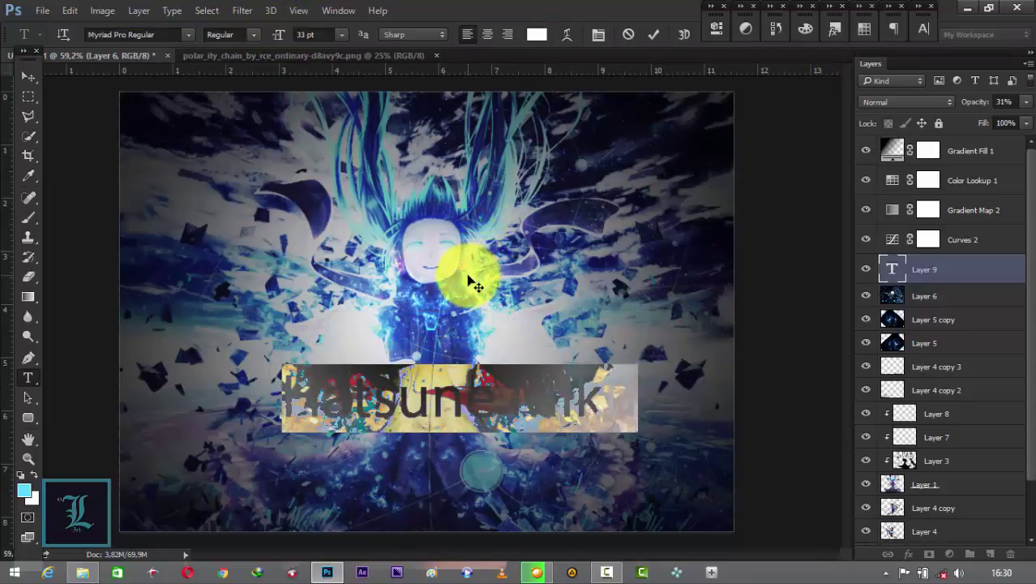
# Step: Try Birch Std Regular on the title and move it toward the centre
pyautogui.click(192, 37)
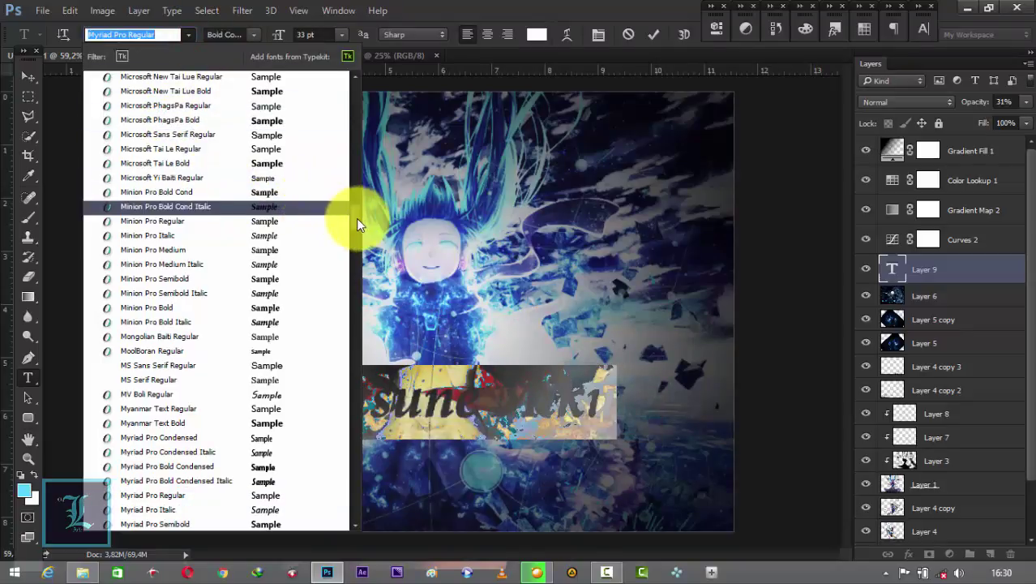
pyautogui.moveTo(356, 218); pyautogui.dragTo(352, 122)
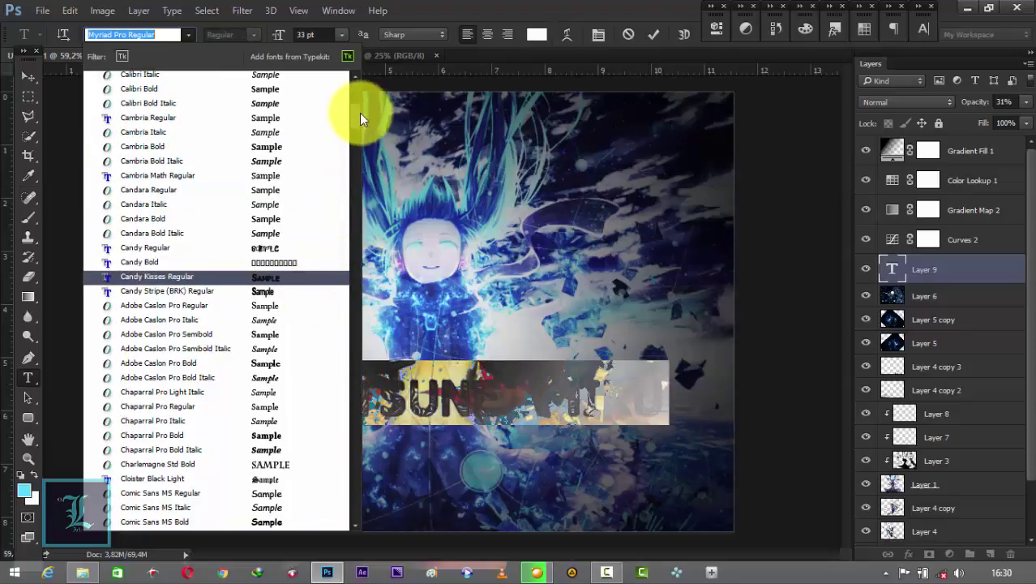
pyautogui.scroll(2, 350, 101)
pyautogui.moveTo(351, 101); pyautogui.dragTo(347, 85)
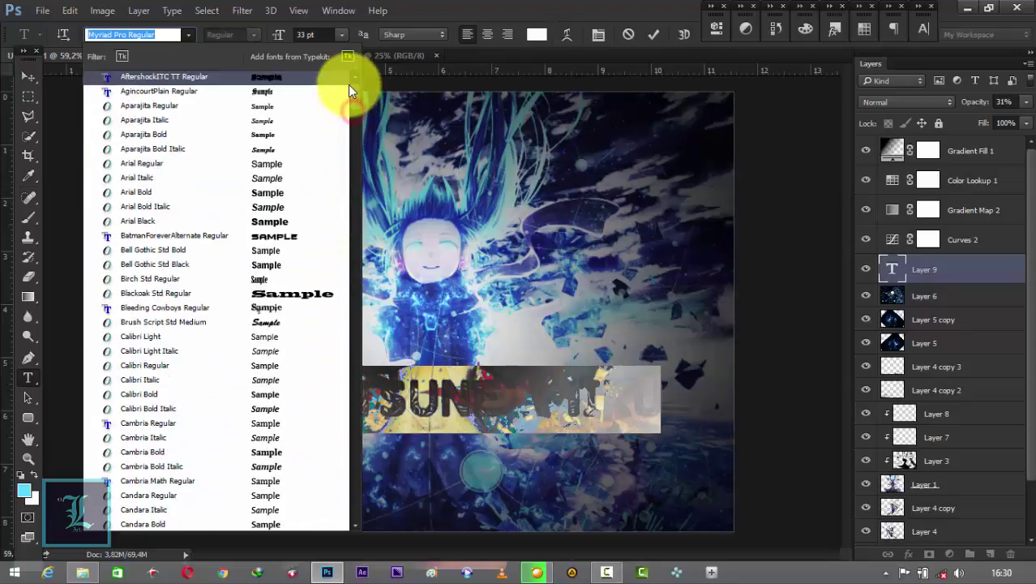
pyautogui.click(289, 278)
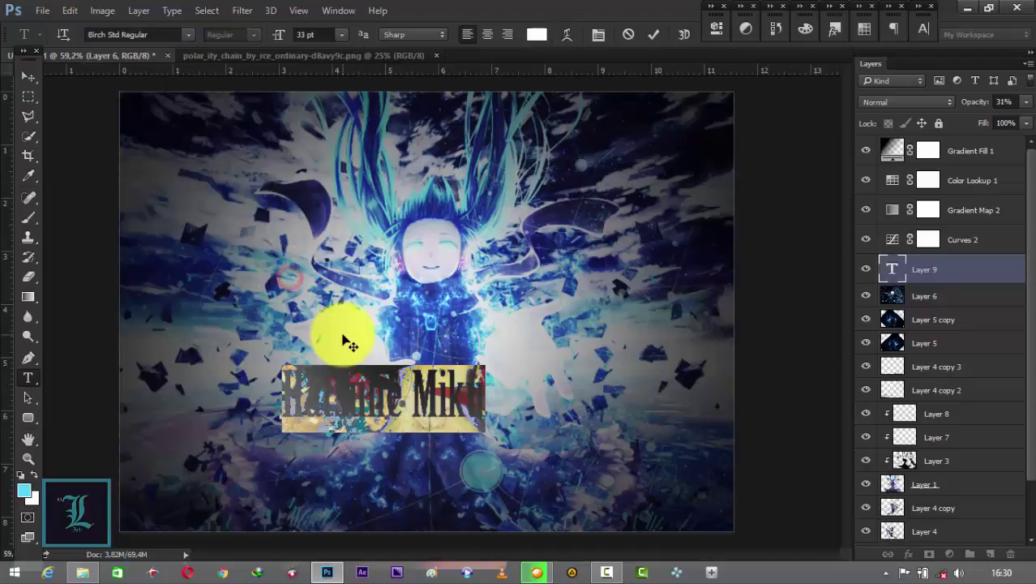
pyautogui.moveTo(343, 335); pyautogui.dragTo(403, 341)
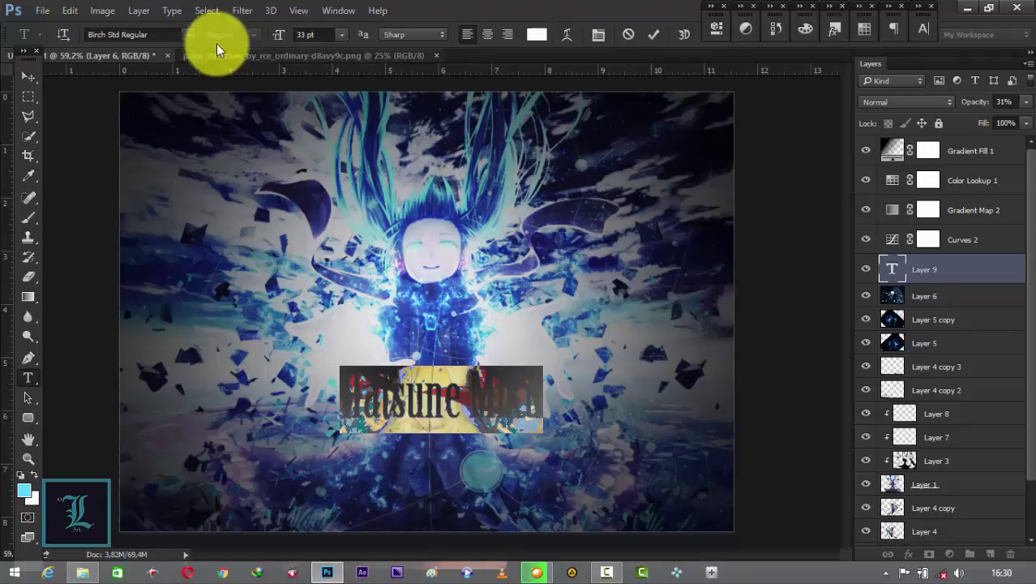
# Step: Change the title font to Myriad Pro Regular, then switch to File Explorer
pyautogui.click(195, 31)
pyautogui.write('Myriad Pro Regular')
pyautogui.press('Return')
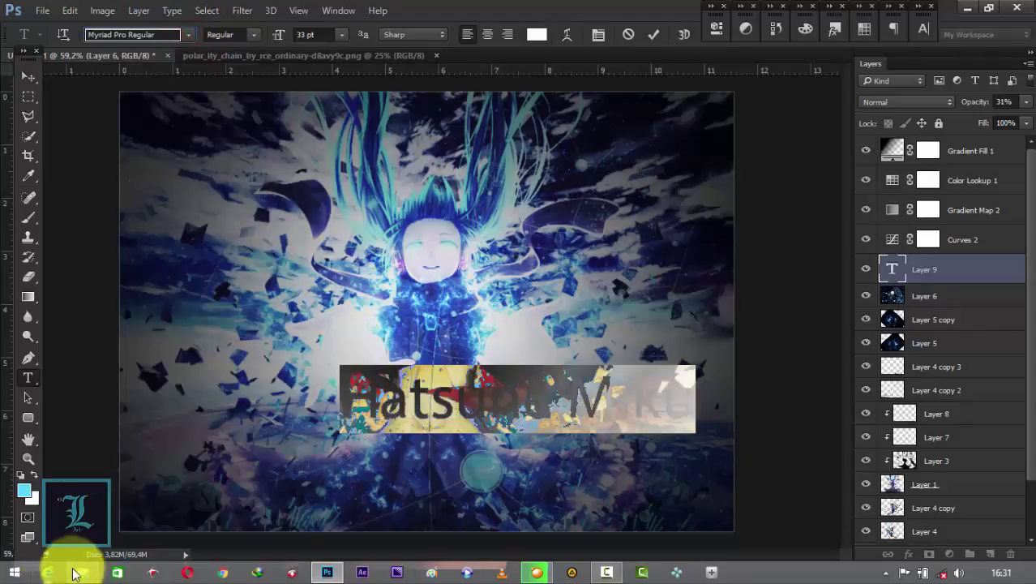
pyautogui.click(82, 572)
# Step: Go to the D:\Editing\FONT PS folder and browse its font files
pyautogui.click(471, 158)
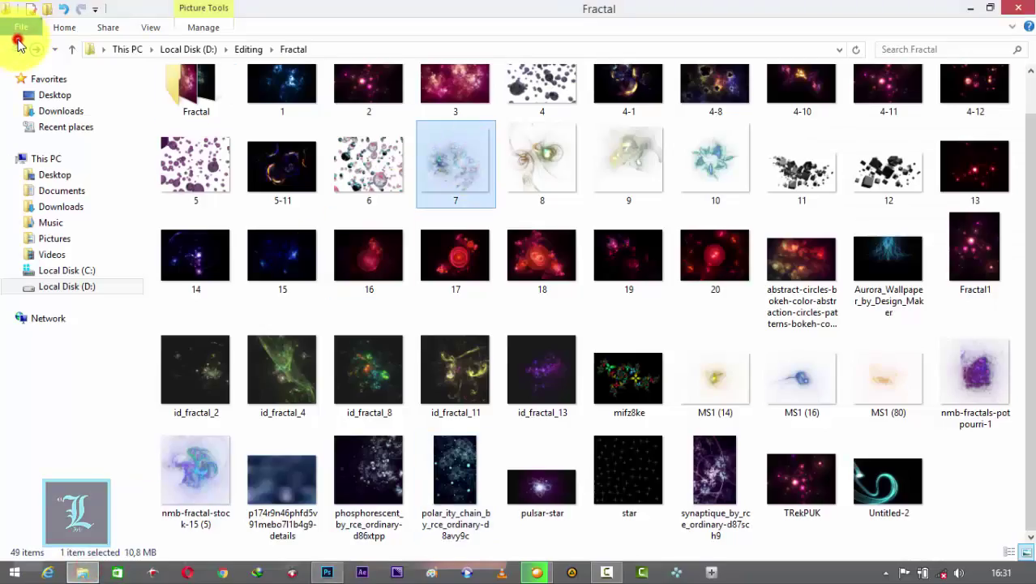
pyautogui.click(18, 44)
pyautogui.doubleClick(721, 109)
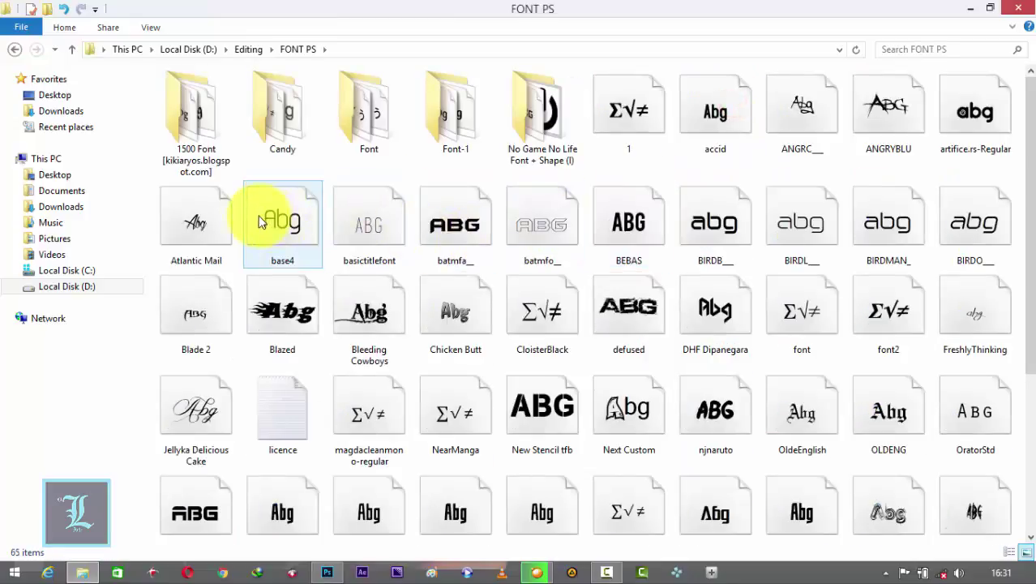
pyautogui.scroll(-3, 344, 405)
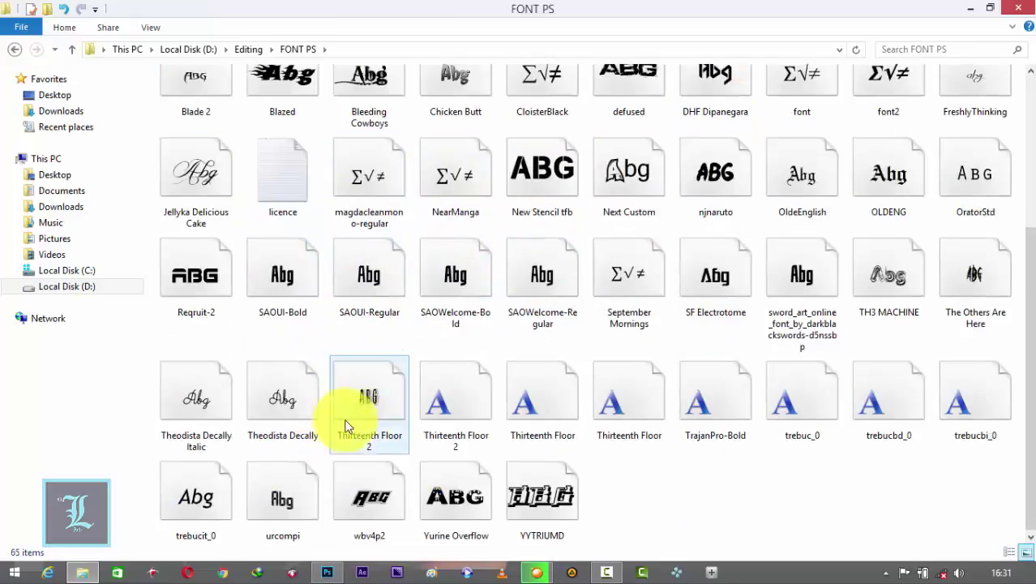
pyautogui.scroll(3, 605, 381)
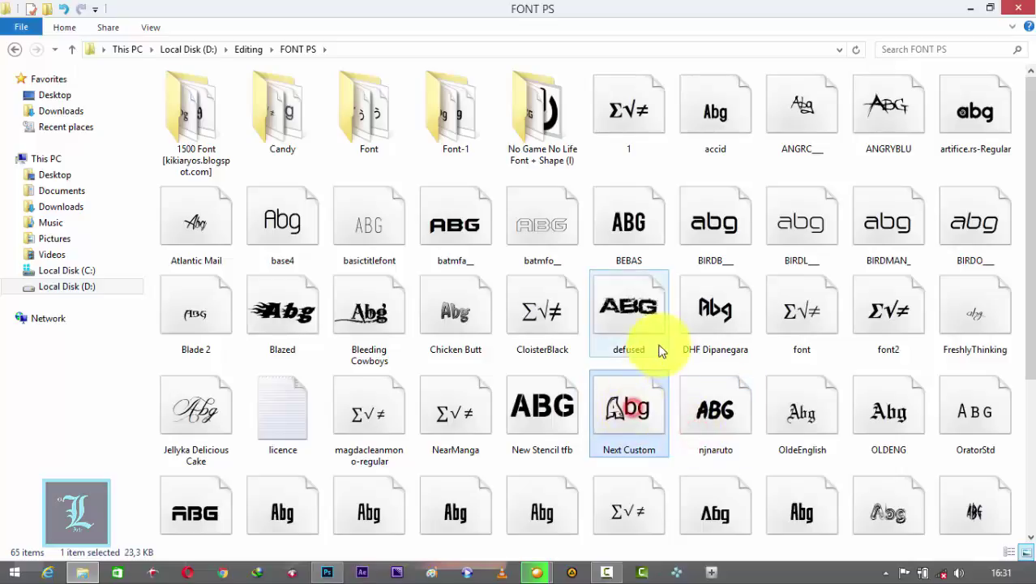
pyautogui.click(712, 412)
pyautogui.click(455, 222)
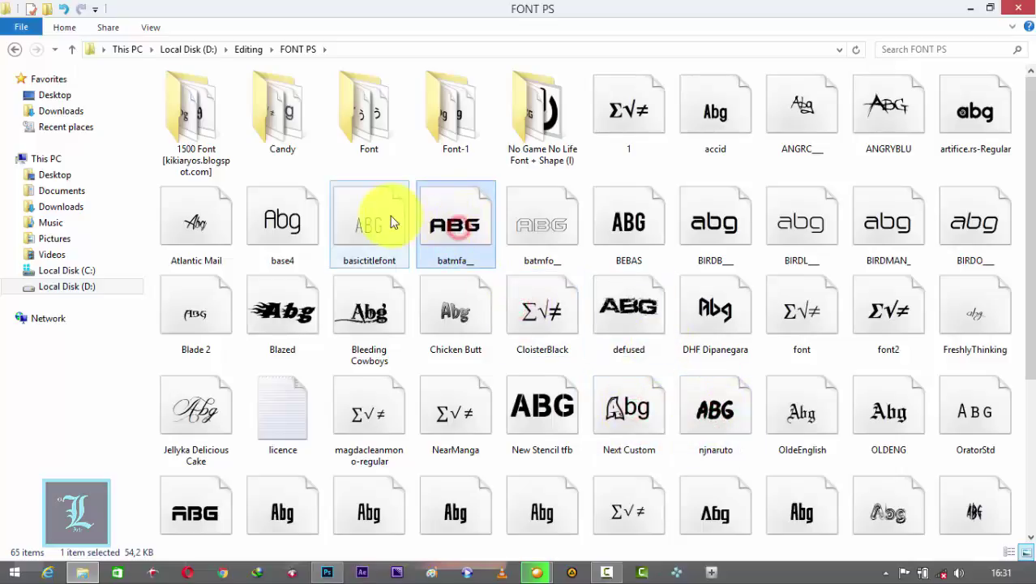
# Step: Open the artifice.rs-Regular font preview and install the font
pyautogui.doubleClick(985, 126)
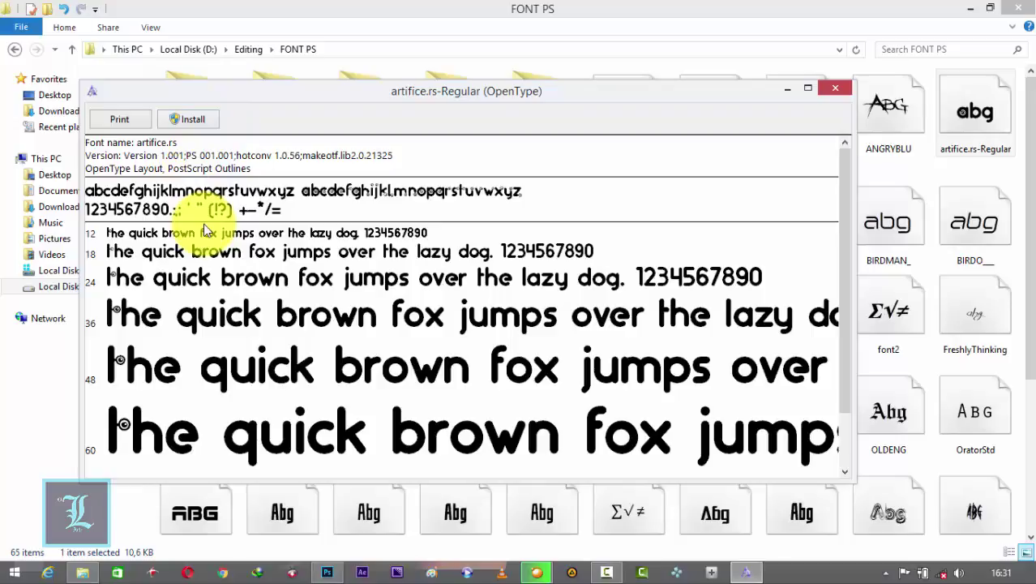
pyautogui.click(181, 121)
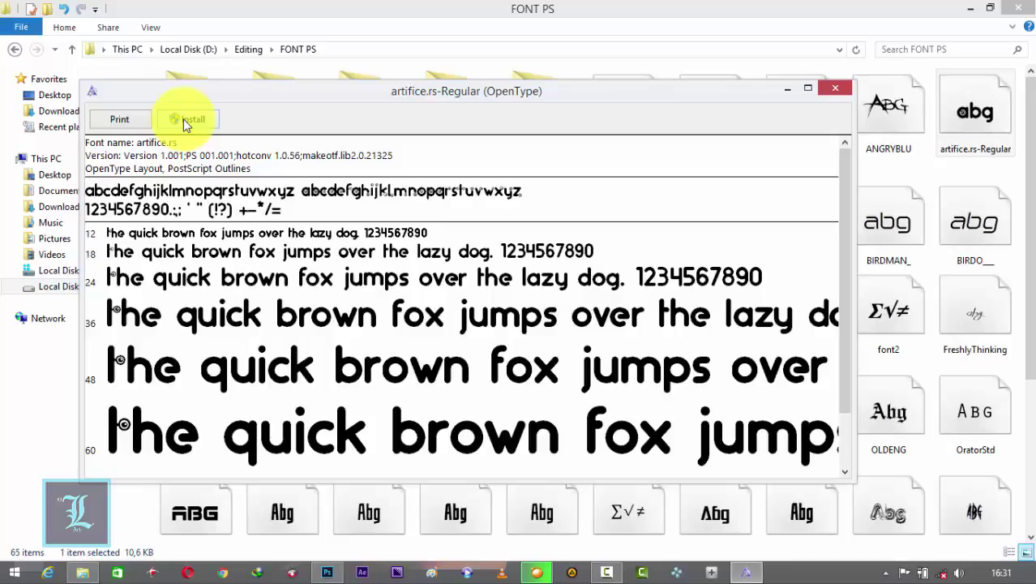
pyautogui.click(203, 117)
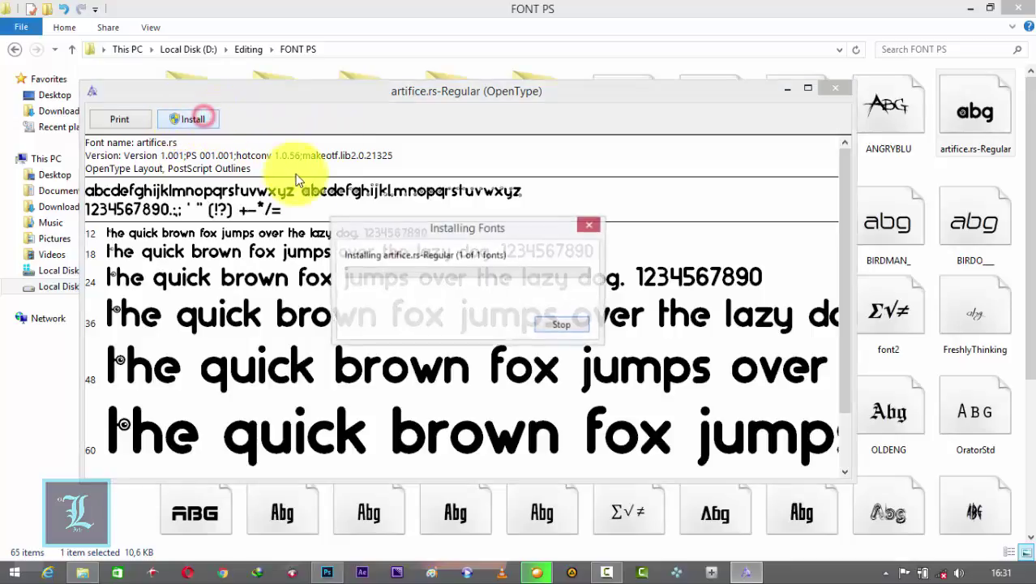
# Step: Close the artifice.rs font preview, leaving the FONT PS folder listed
pyautogui.click(844, 92)
pyautogui.scroll(-3, 395, 470)
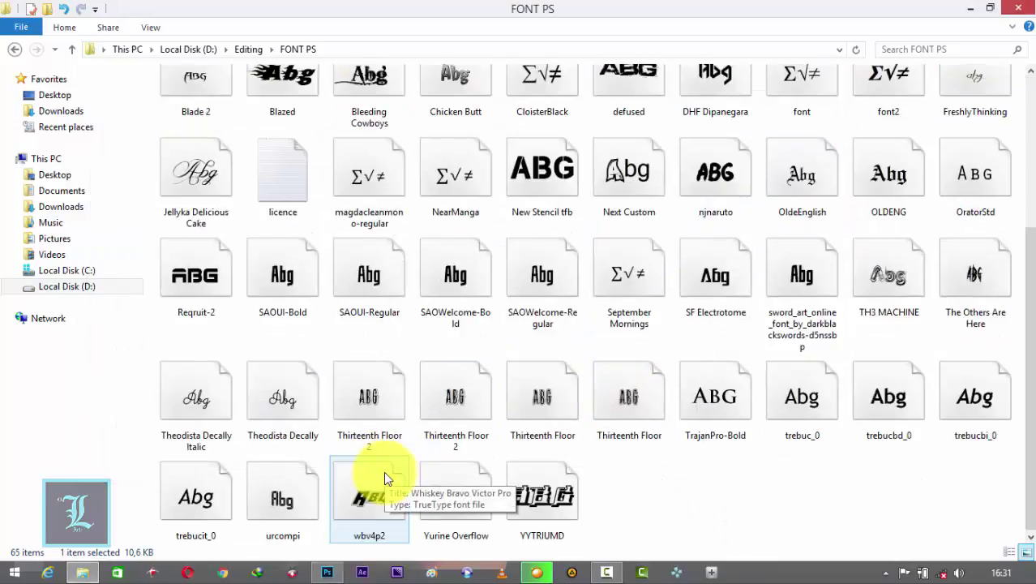
pyautogui.scroll(3, 815, 501)
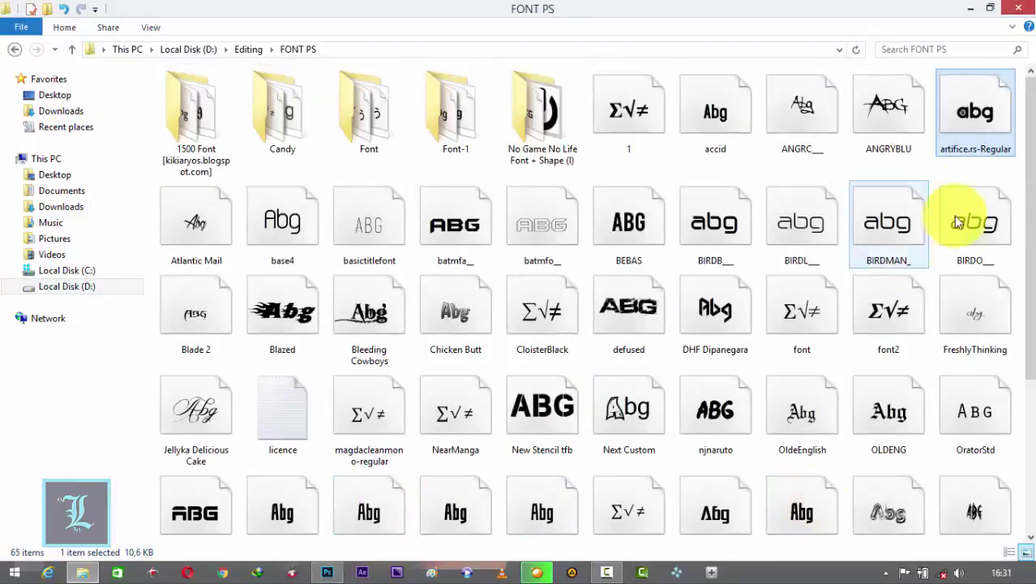
# Step: Set the title in artifice.rs Regular, shift it slightly left, and commit the text
pyautogui.click(326, 573)
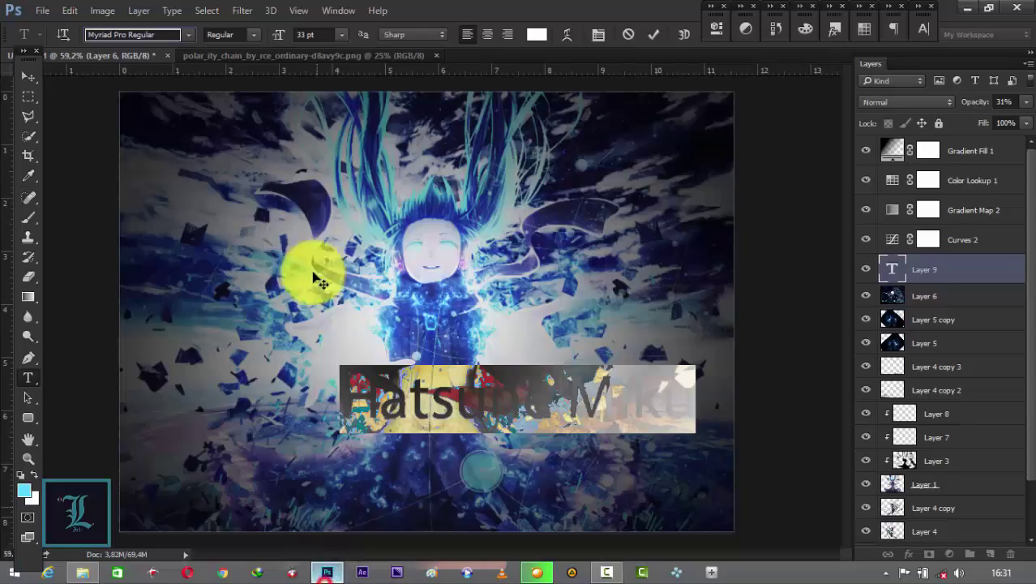
pyautogui.click(188, 34)
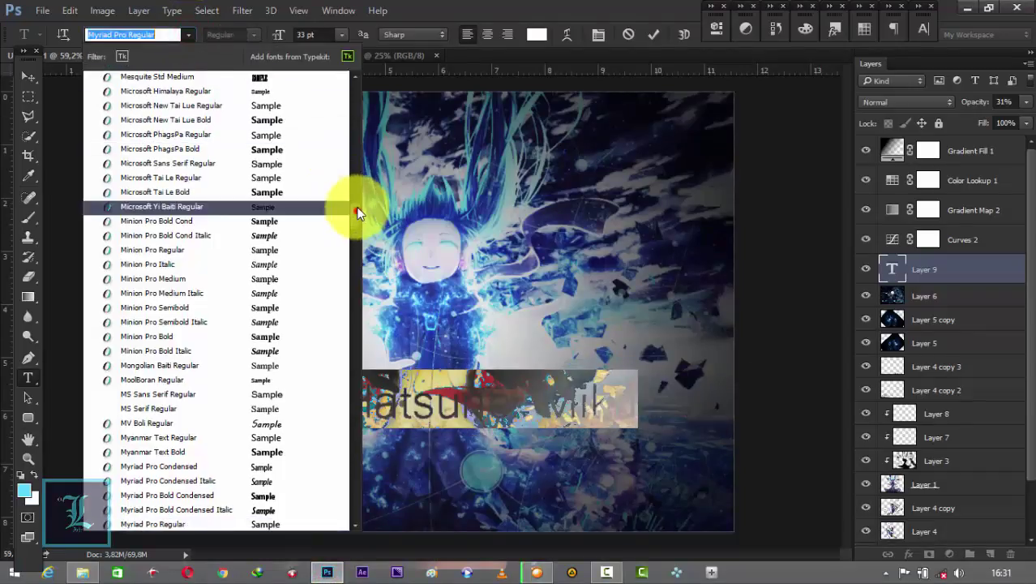
pyautogui.moveTo(354, 209); pyautogui.dragTo(356, 83)
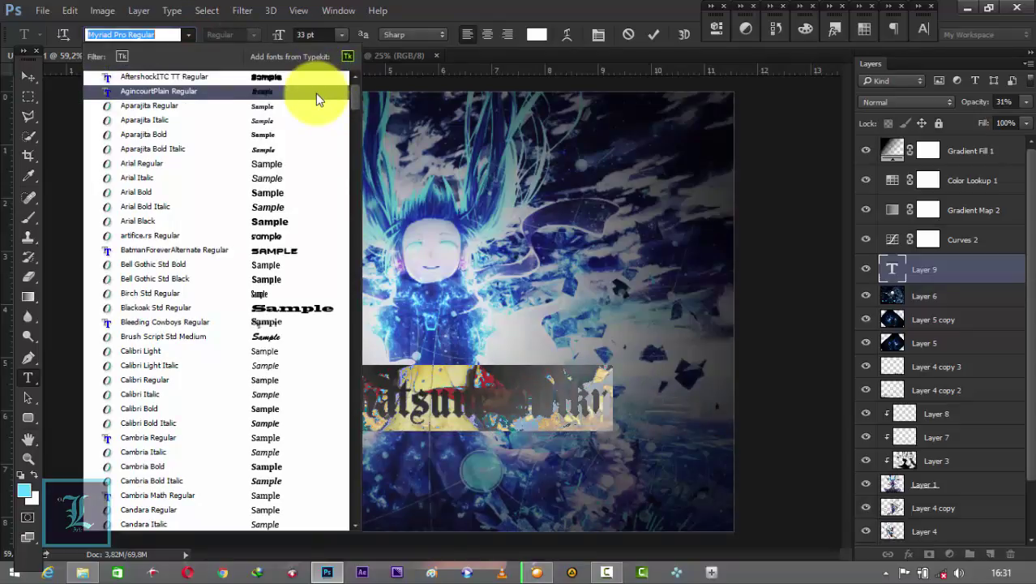
pyautogui.click(277, 236)
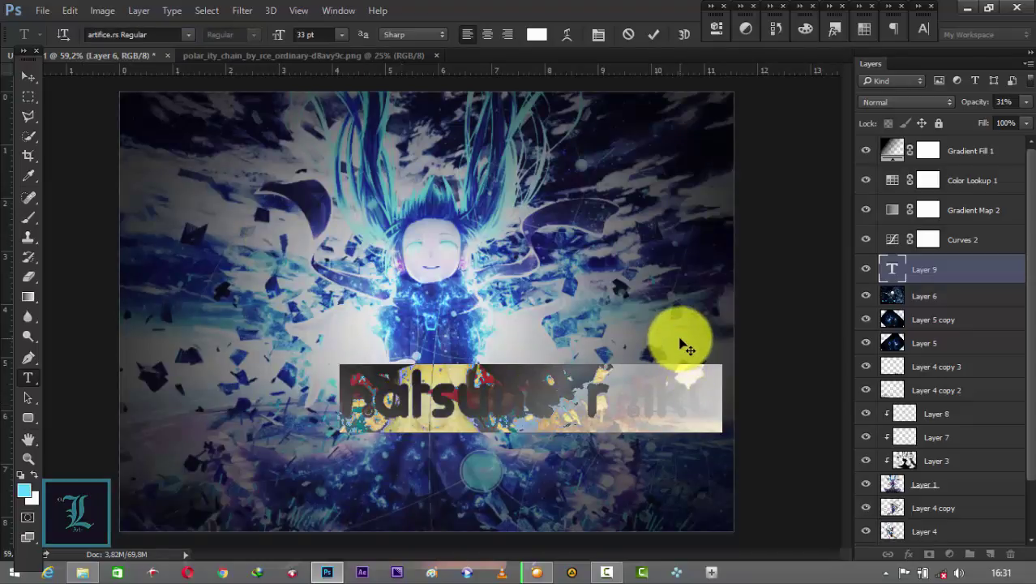
pyautogui.moveTo(681, 345); pyautogui.dragTo(631, 350)
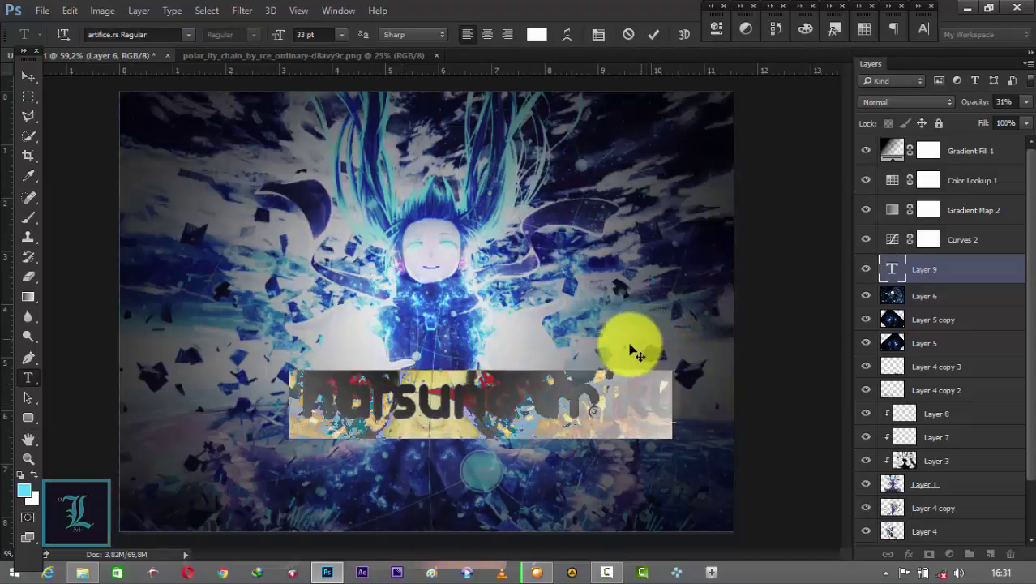
pyautogui.click(945, 268)
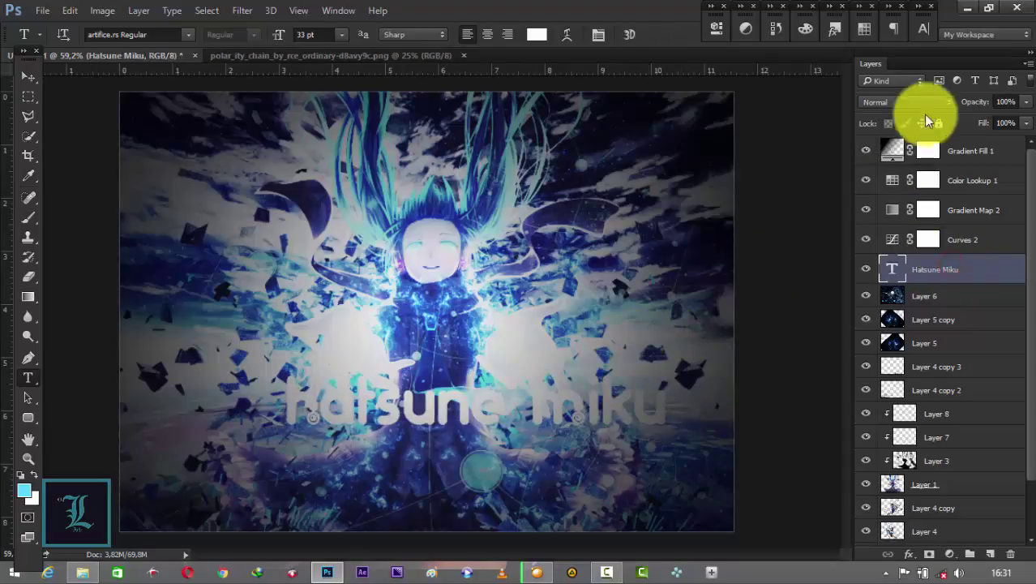
# Step: Blend the title layer in Overlay and give it a Drop Shadow layer style
pyautogui.click(929, 99)
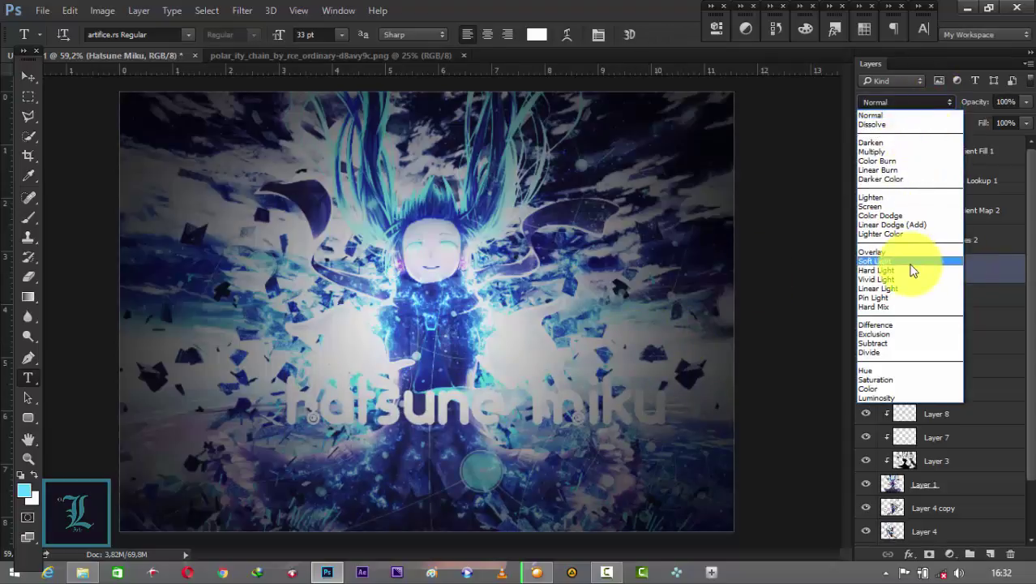
pyautogui.click(906, 252)
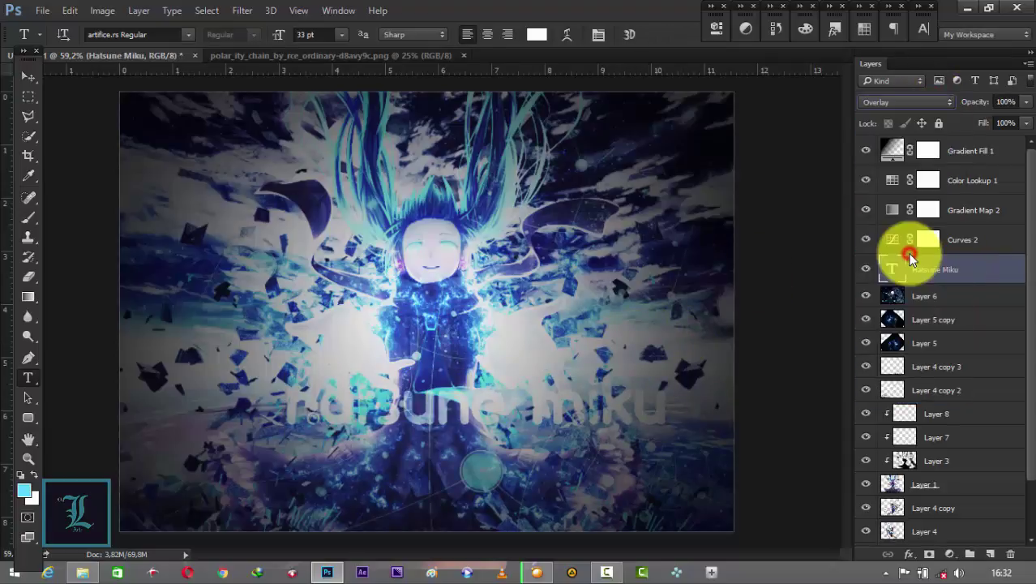
pyautogui.doubleClick(1004, 272)
pyautogui.click(335, 350)
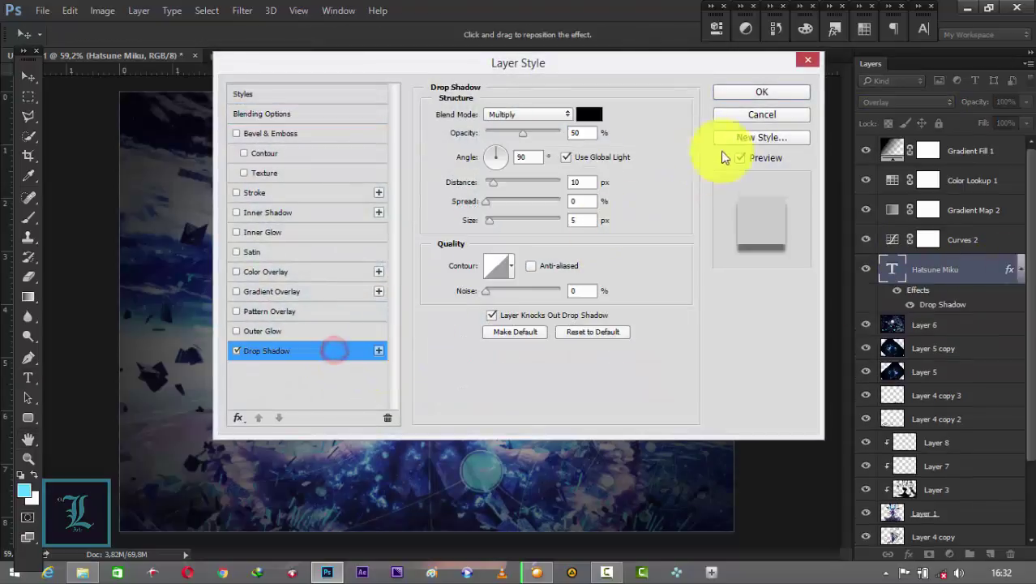
pyautogui.click(762, 93)
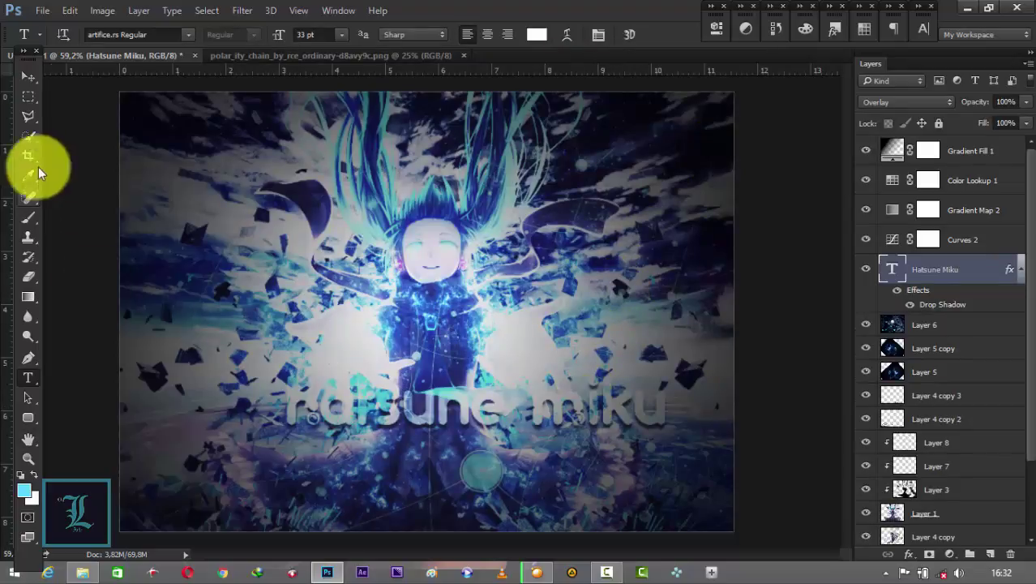
# Step: Move the title lower and left, then drag its layer to the top of the stack
pyautogui.click(26, 73)
pyautogui.moveTo(412, 336); pyautogui.dragTo(417, 408)
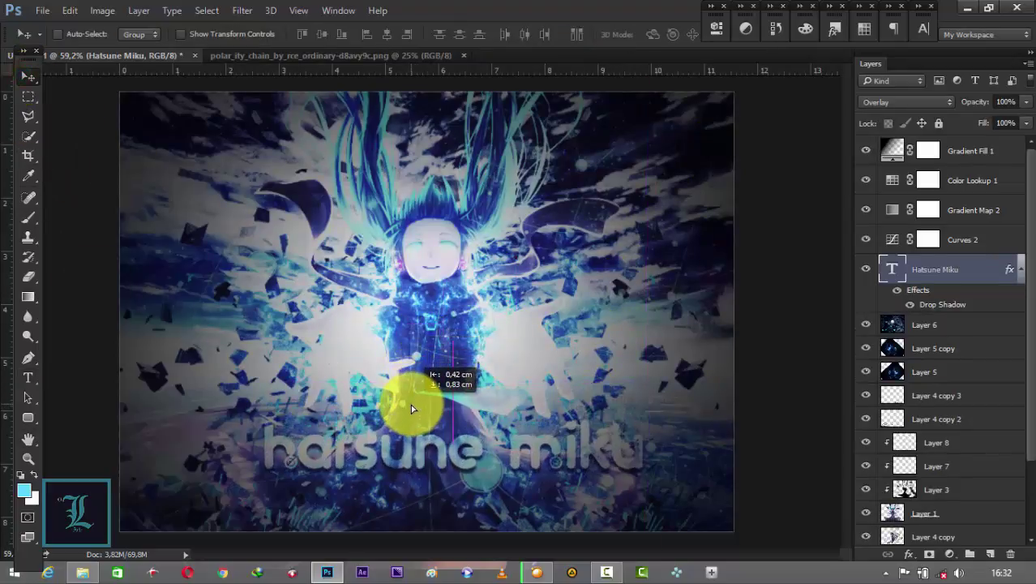
pyautogui.moveTo(417, 408); pyautogui.dragTo(407, 408)
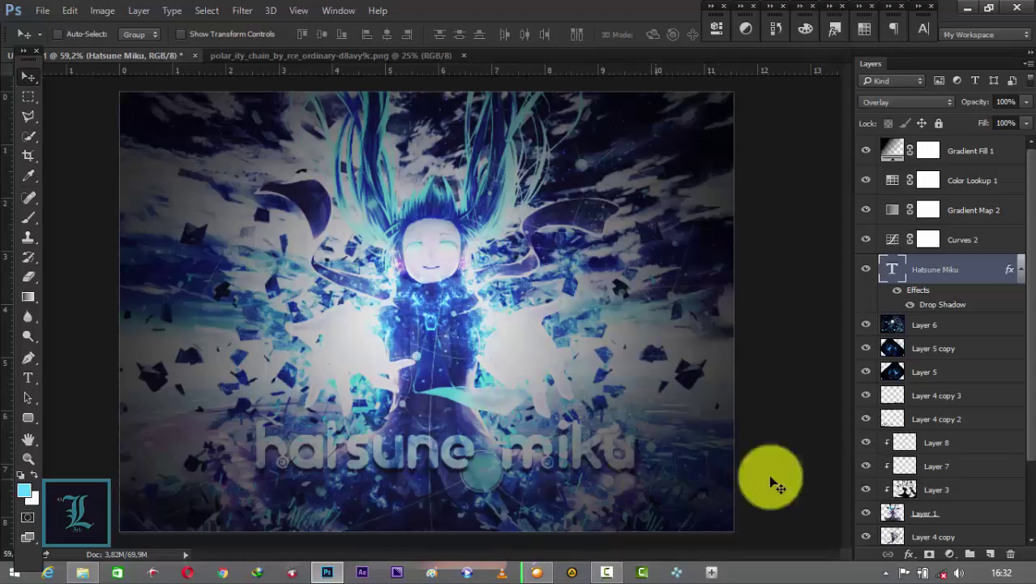
pyautogui.moveTo(955, 287); pyautogui.dragTo(938, 141)
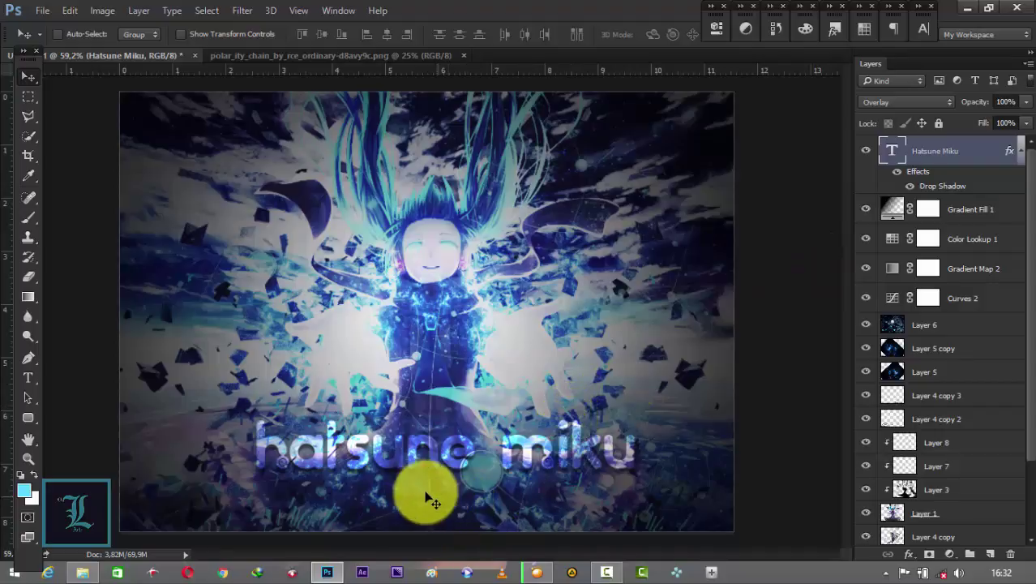
# Step: Add the deviantart watermark text below the title and shrink it to about 7 pt
pyautogui.press('t')
pyautogui.click(363, 493)
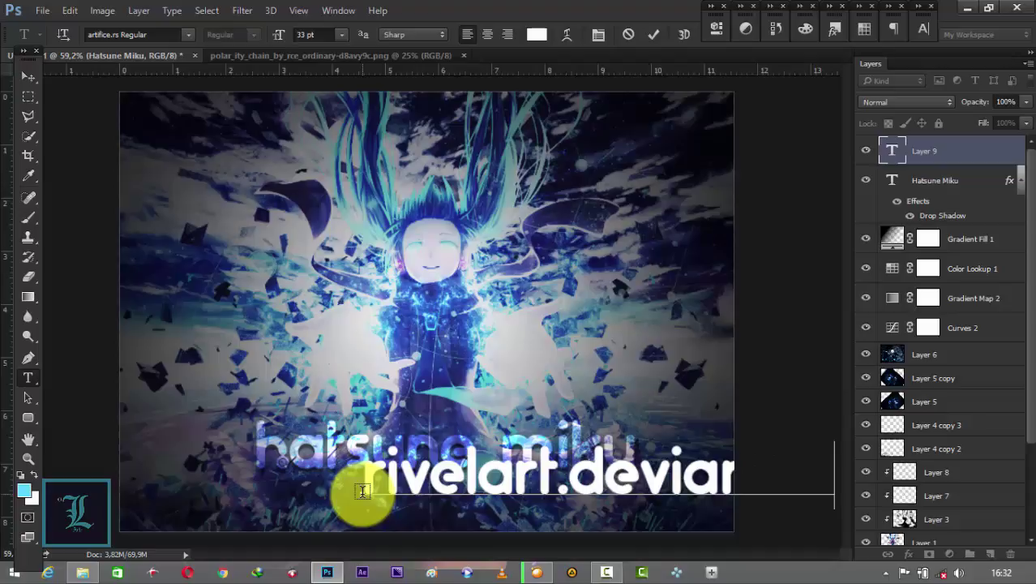
pyautogui.click(363, 491)
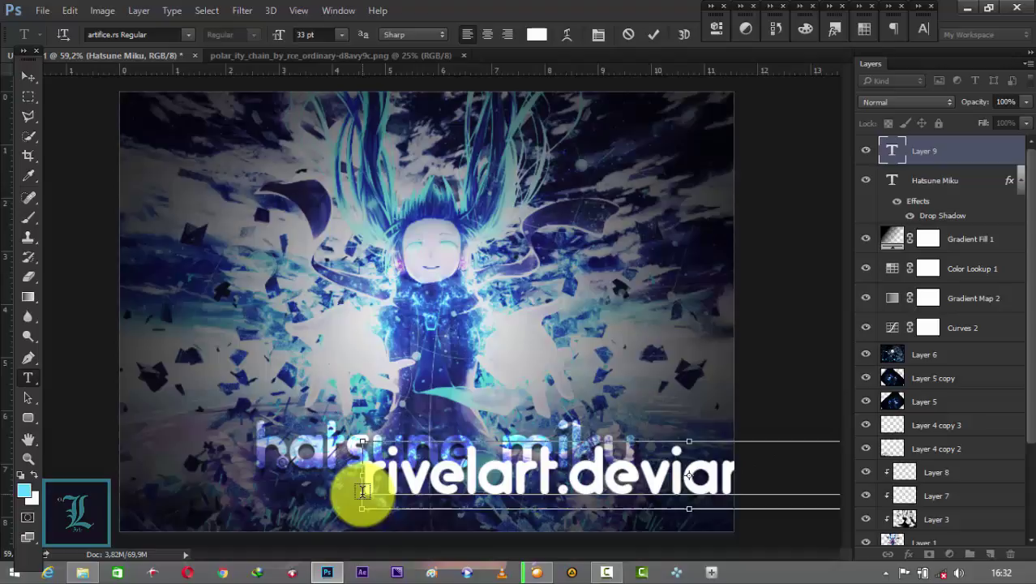
pyautogui.hotkey('ctrl', 'a')
pyautogui.moveTo(282, 32); pyautogui.dragTo(261, 40)
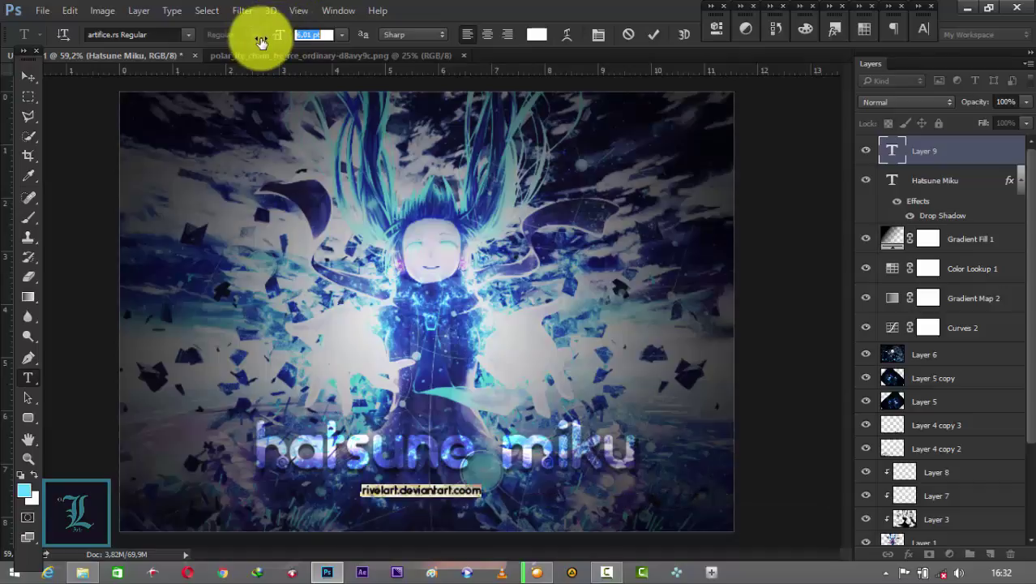
# Step: Change the watermark font to Aparajita Regular
pyautogui.click(189, 35)
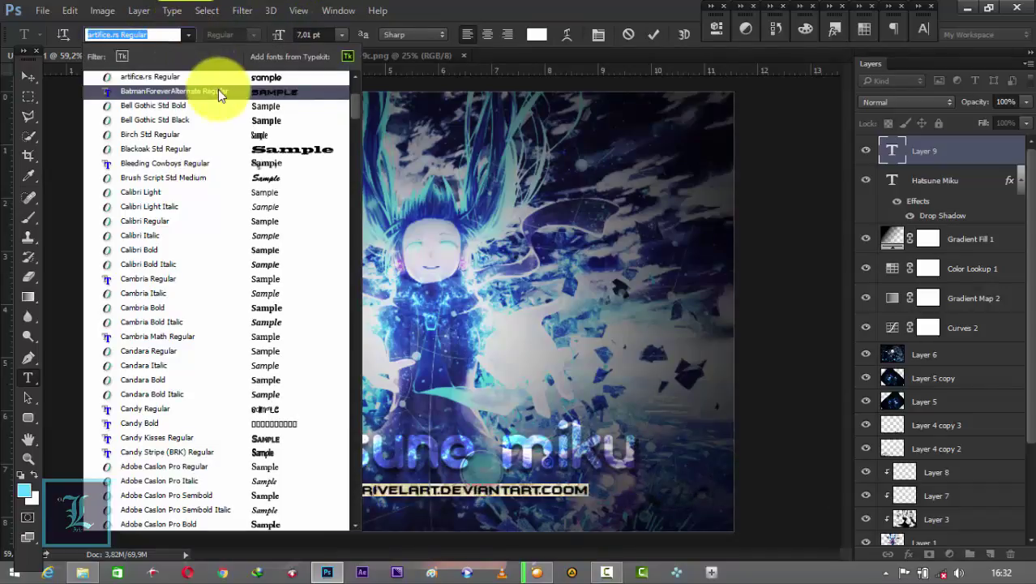
pyautogui.scroll(1, 228, 84)
pyautogui.scroll(1, 228, 84)
pyautogui.scroll(1, 228, 84)
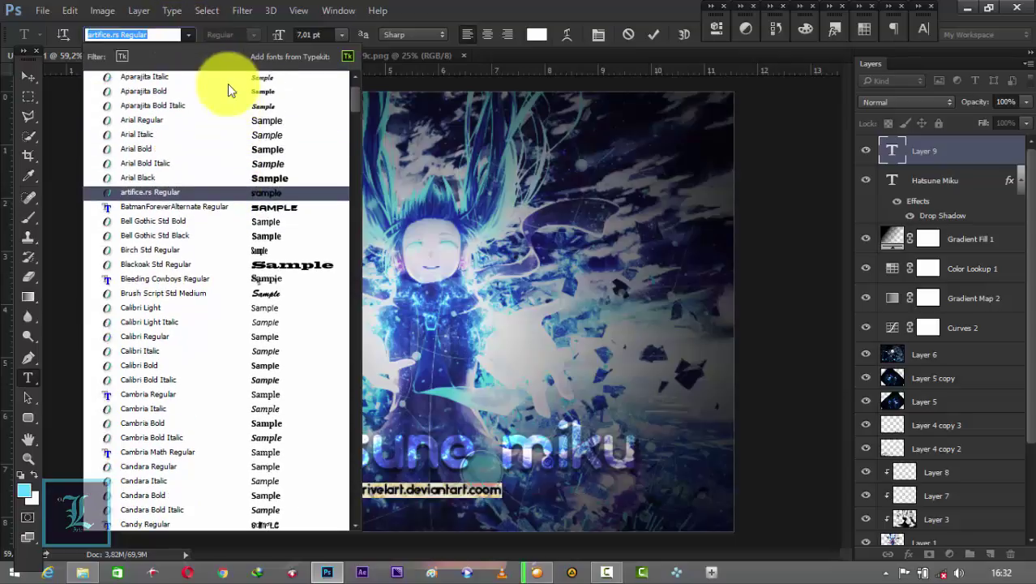
pyautogui.scroll(1, 229, 83)
pyautogui.scroll(1, 236, 92)
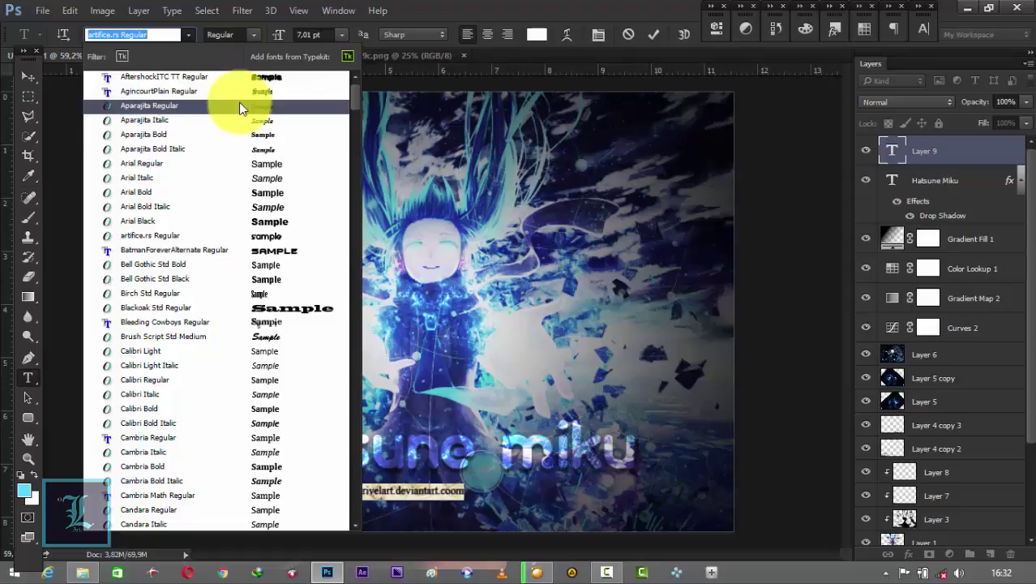
pyautogui.click(239, 105)
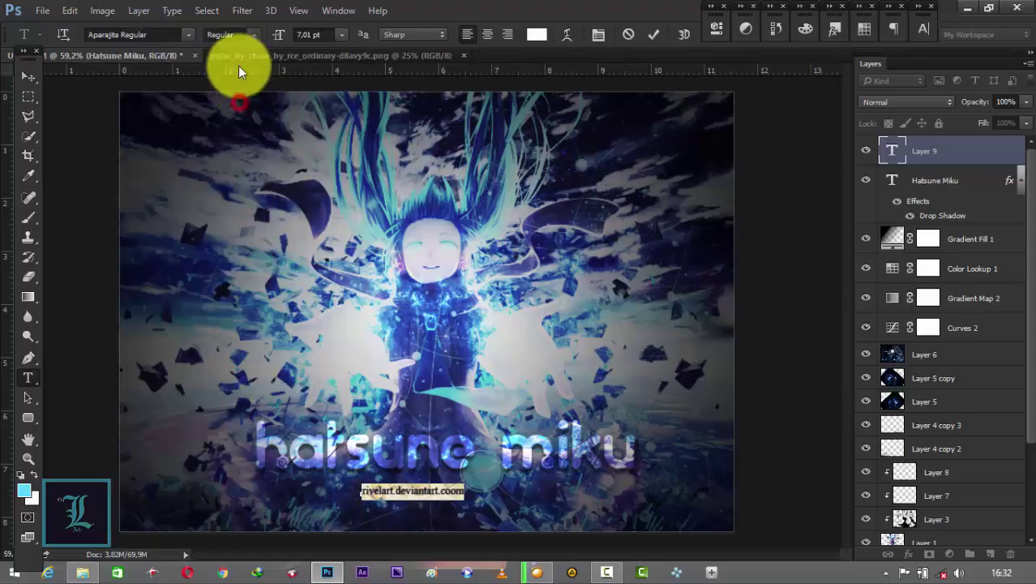
# Step: Enlarge the watermark to 14 pt, commit it, and centre it under the title
pyautogui.click(313, 35)
pyautogui.moveTo(307, 41); pyautogui.dragTo(302, 49)
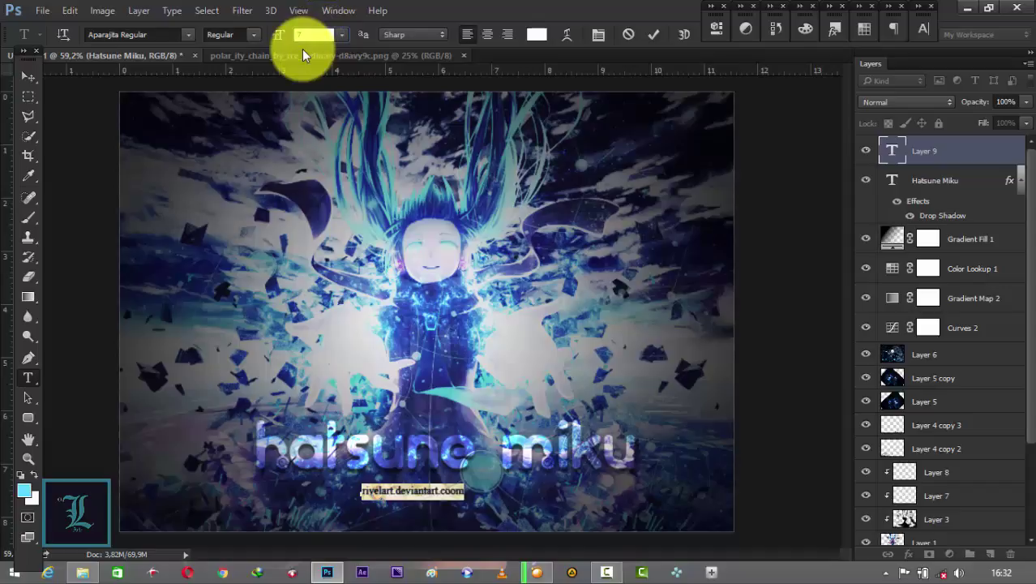
pyautogui.write('8')
pyautogui.press('Return')
pyautogui.press('Up')
pyautogui.press('Up')
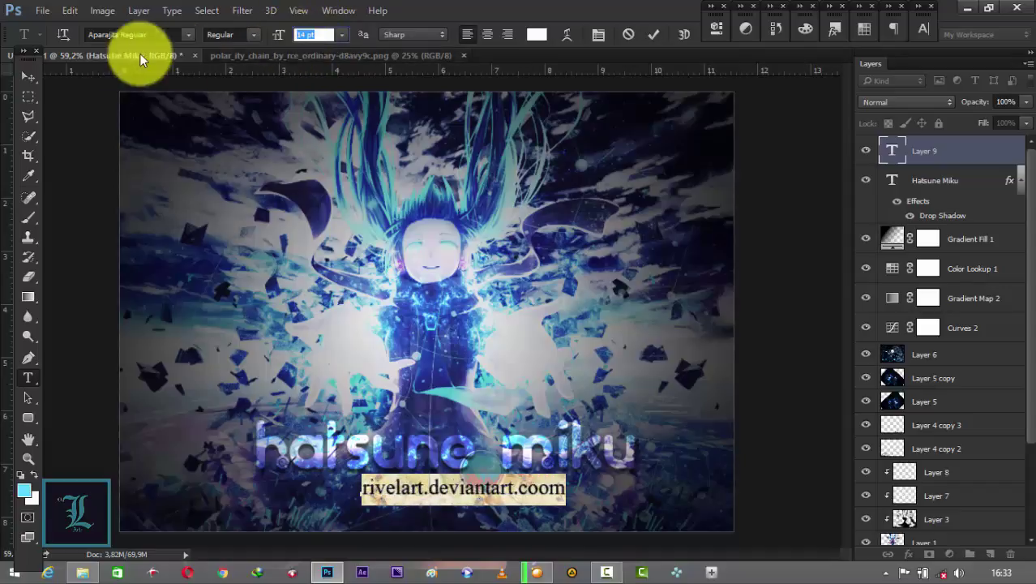
pyautogui.click(26, 77)
pyautogui.moveTo(432, 498); pyautogui.dragTo(412, 492)
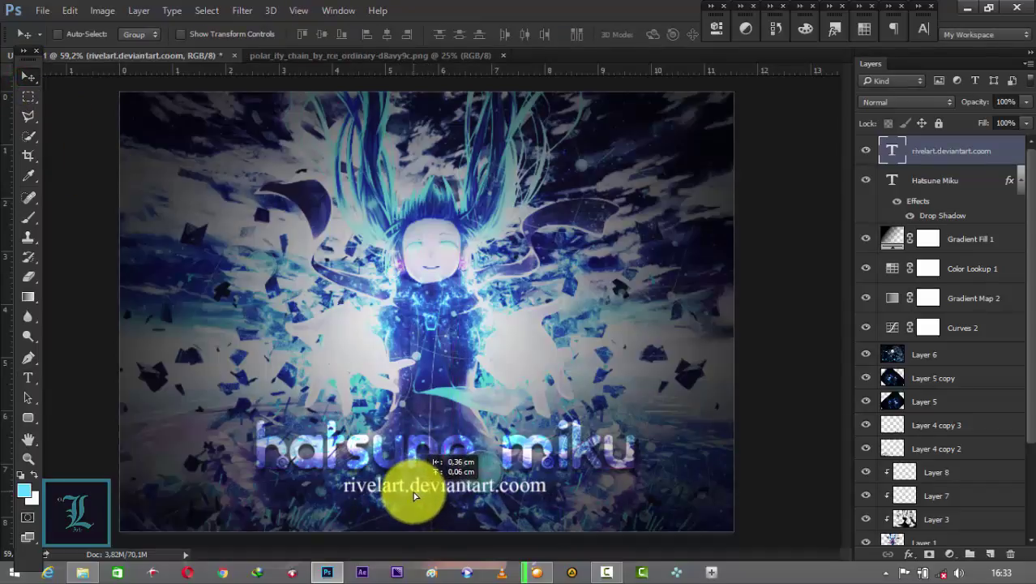
# Step: Blend the watermark in Overlay with a Drop Shadow style and nudge it up slightly
pyautogui.click(930, 104)
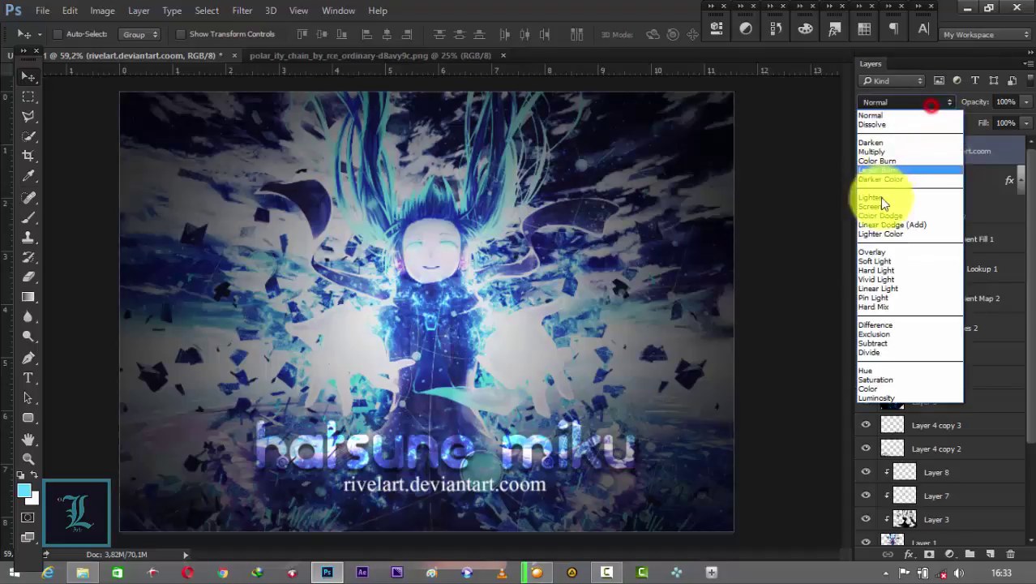
pyautogui.click(890, 256)
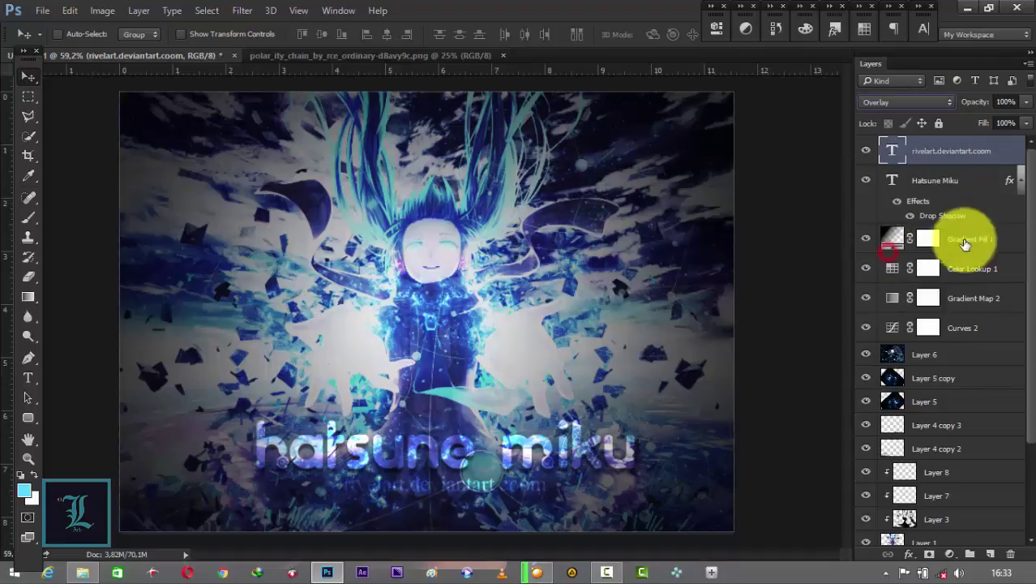
pyautogui.doubleClick(1003, 154)
pyautogui.click(316, 331)
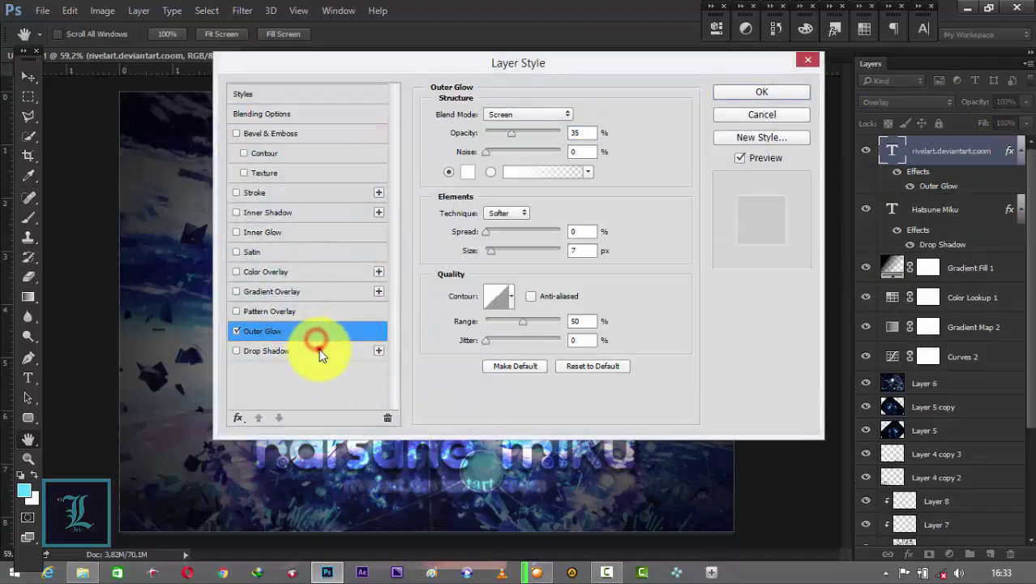
pyautogui.click(319, 349)
pyautogui.click(236, 331)
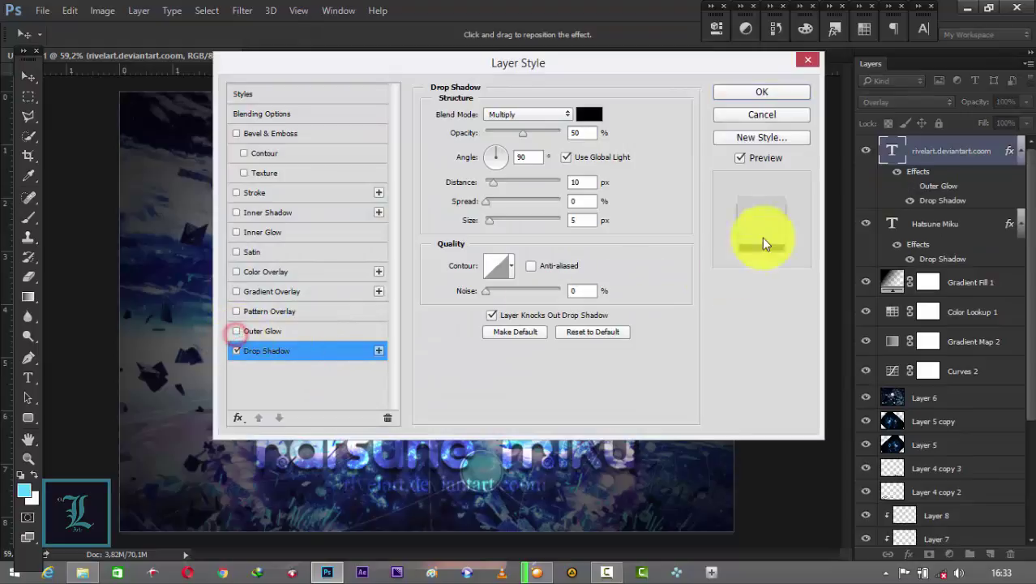
pyautogui.click(732, 94)
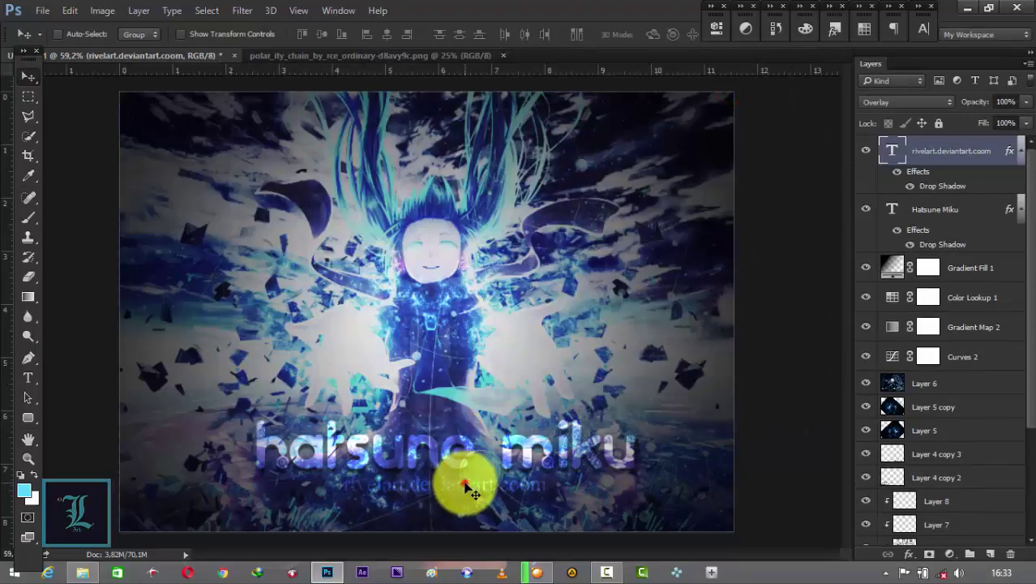
pyautogui.moveTo(468, 486); pyautogui.dragTo(470, 479)
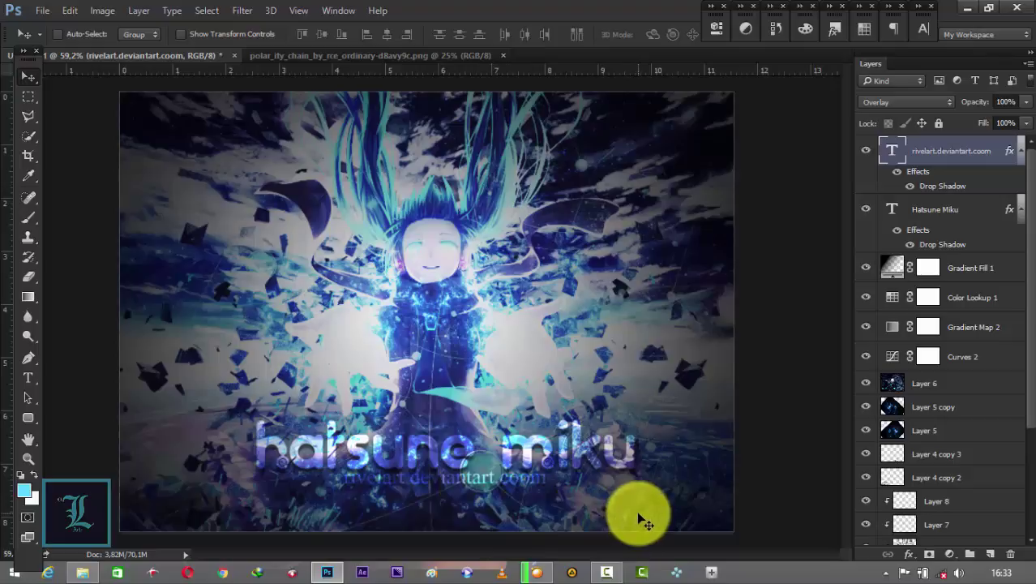
# Step: Change the whole rivelart.deviantart.com watermark line's font to Brush Script Std Medium
pyautogui.press('t')
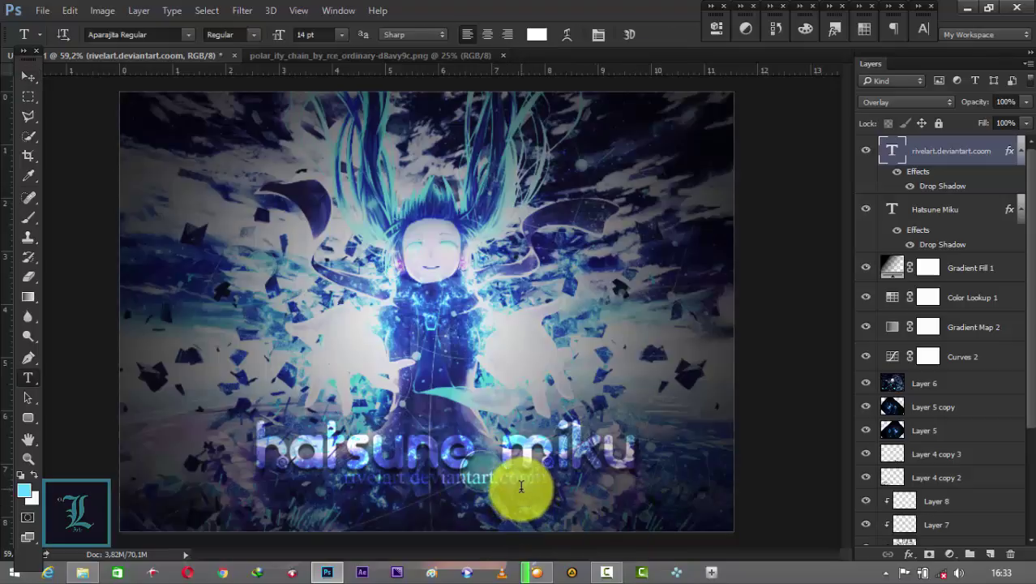
pyautogui.click(522, 485)
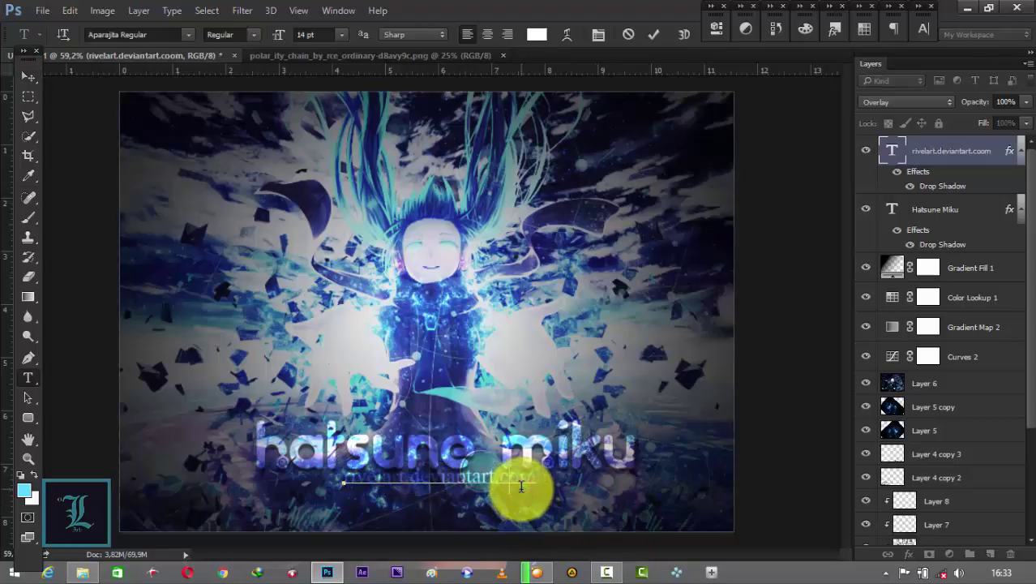
pyautogui.hotkey('ctrl', 'a')
pyautogui.click(188, 34)
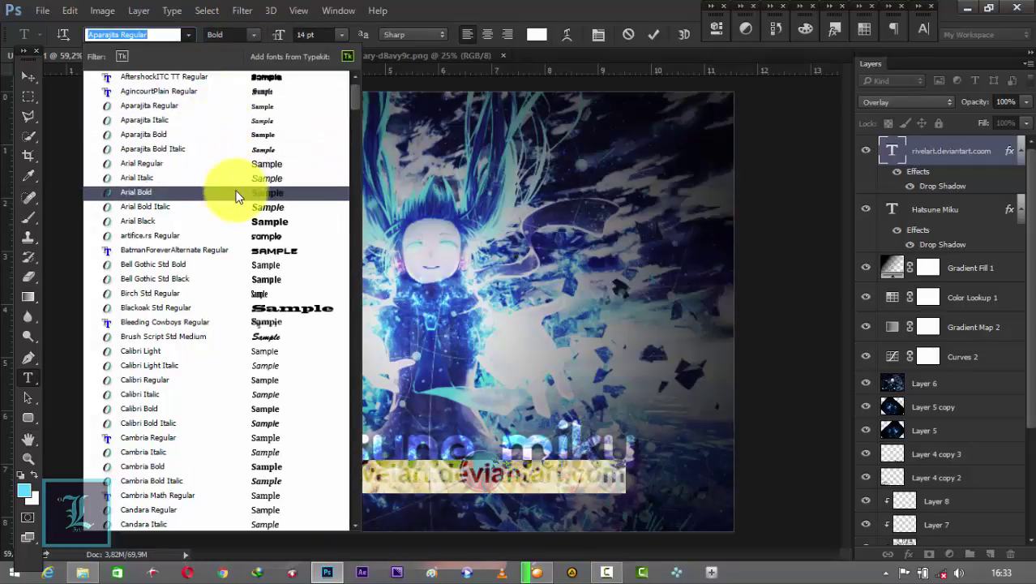
pyautogui.click(249, 339)
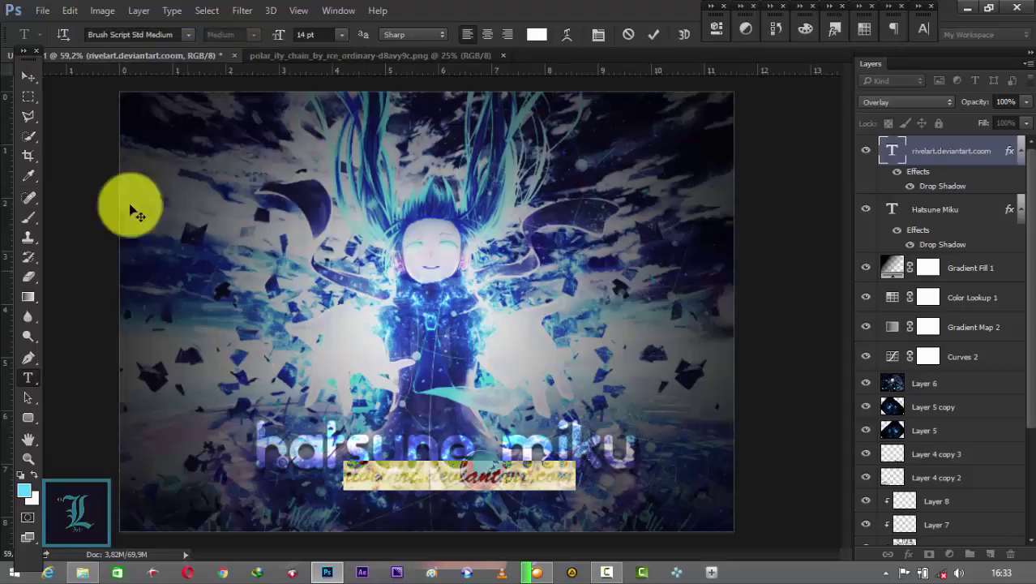
pyautogui.click(30, 74)
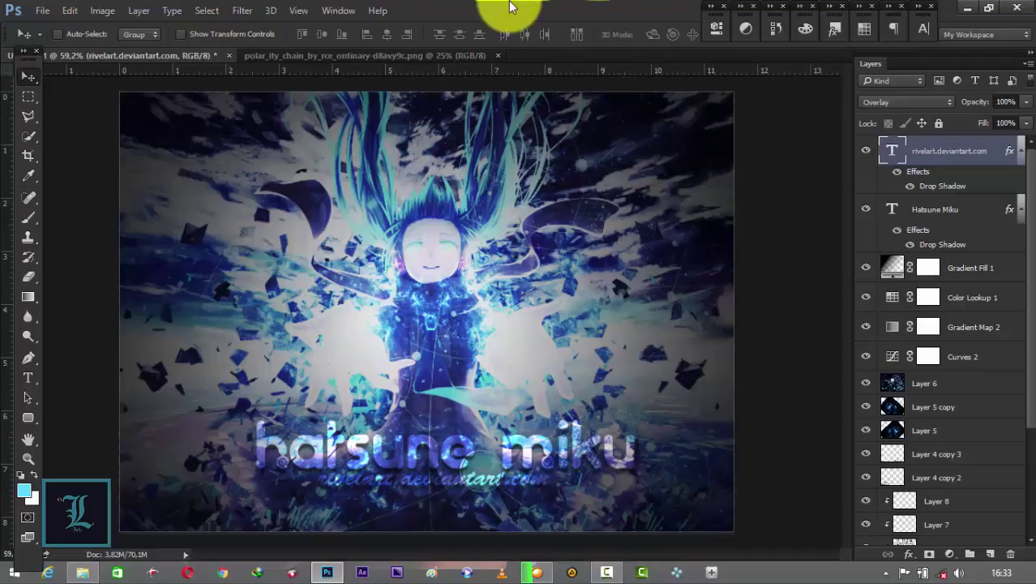
pyautogui.click(606, 572)
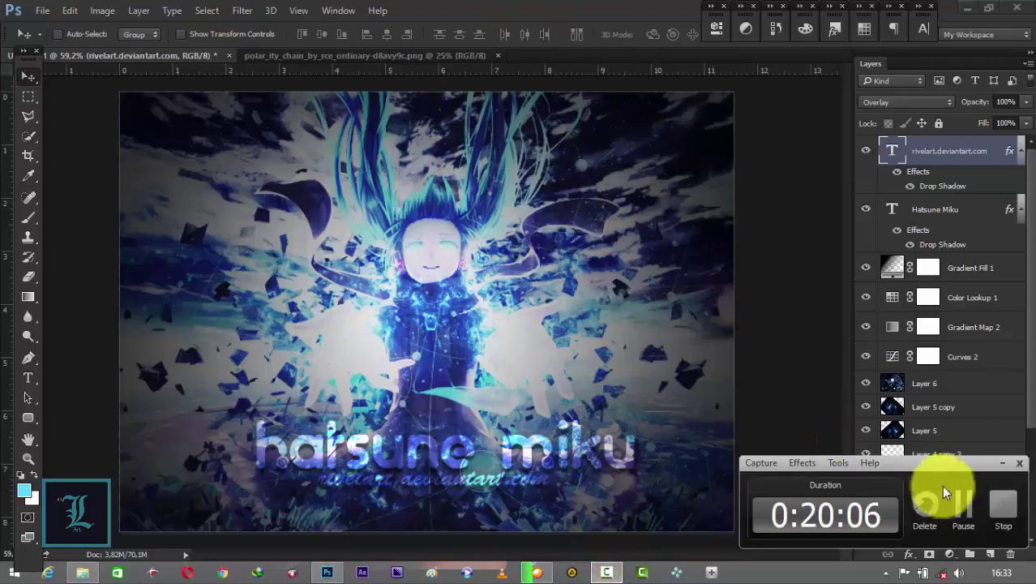